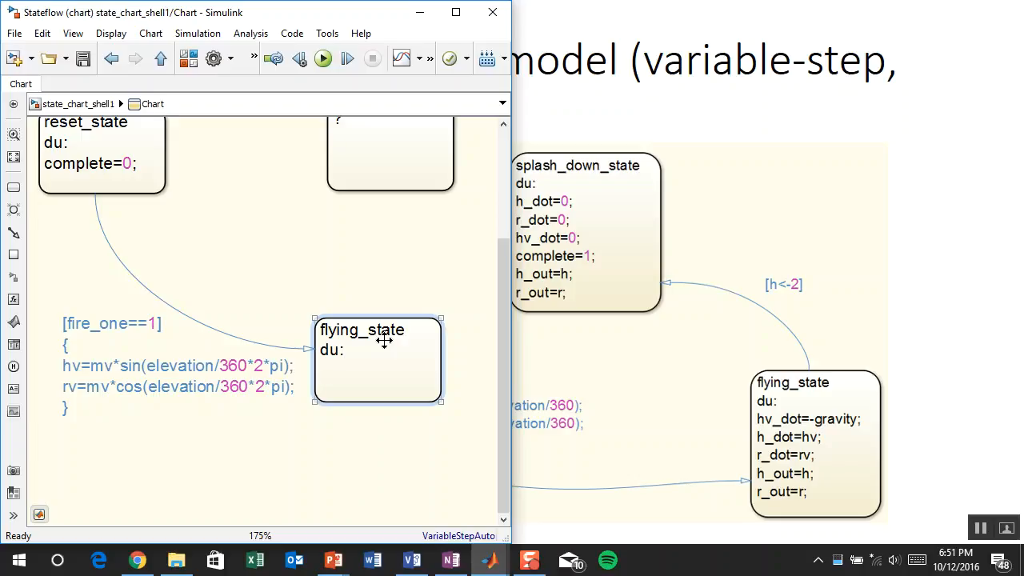
# Add the lines hv_dot=-gravity;, h_dot=hv; and r_dot=rv; to the during action of flying_state
pyautogui.write('hv')
pyautogui.write('_dot')
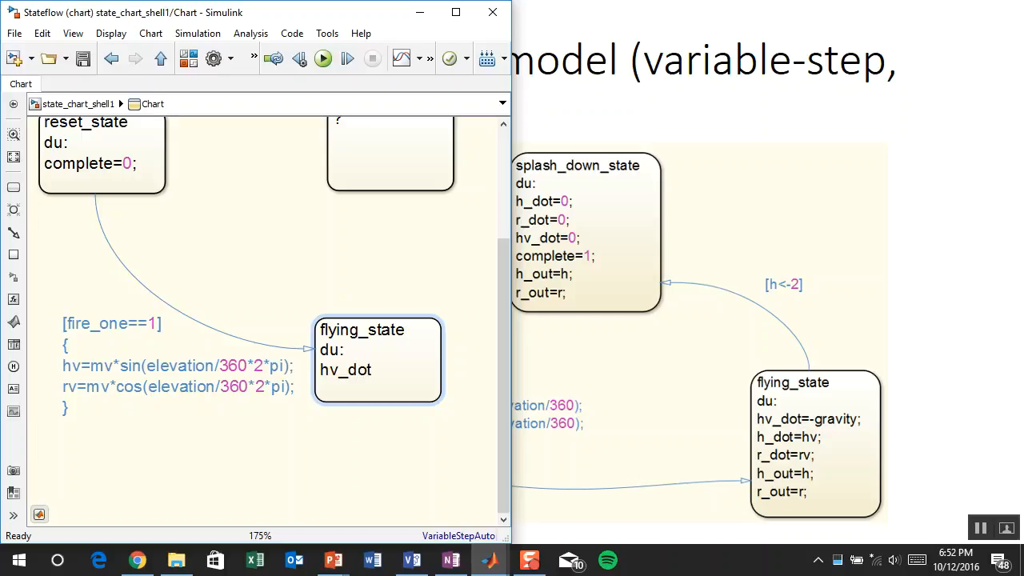
pyautogui.write('=-gravity;')
pyautogui.press('Return')
pyautogui.write('h_d')
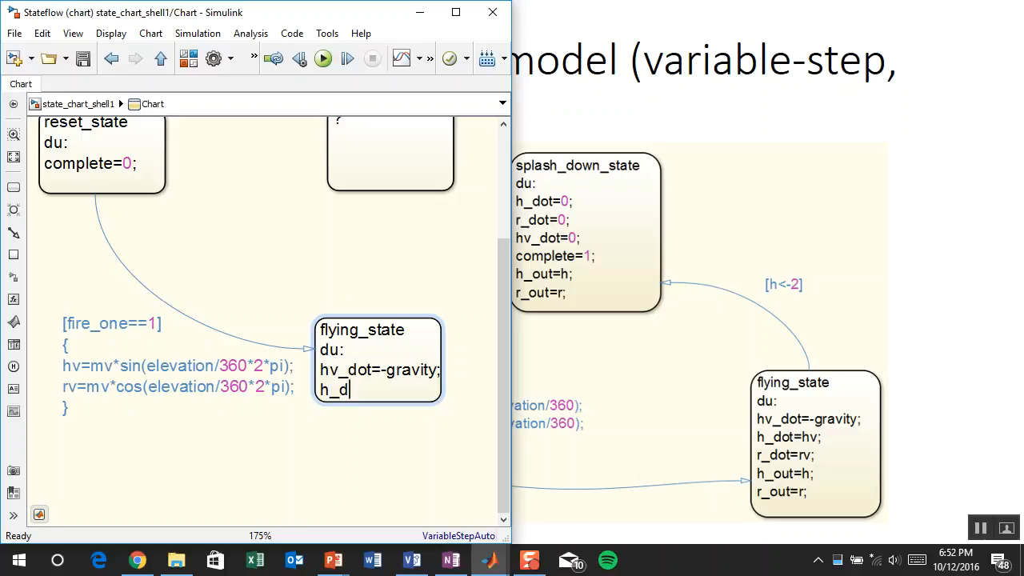
pyautogui.write('ot=hv;')
pyautogui.press('Return')
pyautogui.write('r_dot=rv;')
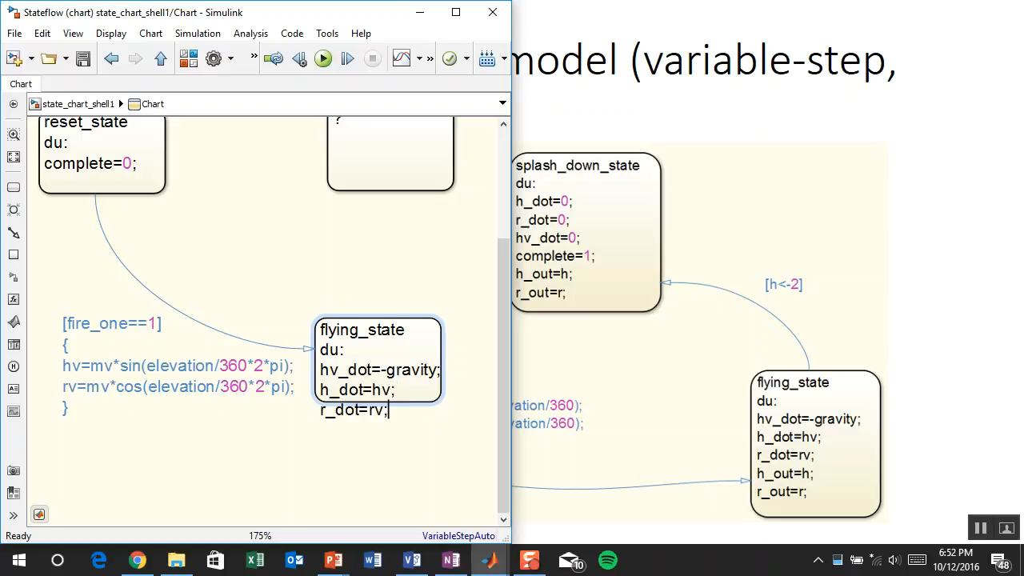
# Add the output lines h_out=h; and r_out-=r; to flying_state and enlarge its box to enclose all the text
pyautogui.press('Return')
pyautogui.write('h_out=h;')
pyautogui.press('Return')
pyautogui.write('r_out-=r;')
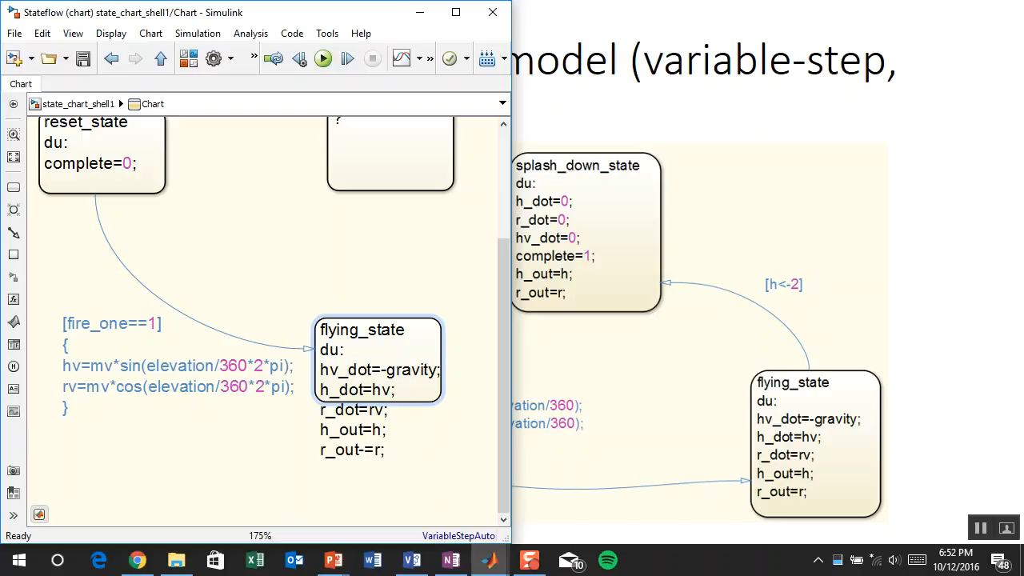
pyautogui.click(468, 322)
pyautogui.moveTo(440, 404); pyautogui.dragTo(450, 477)
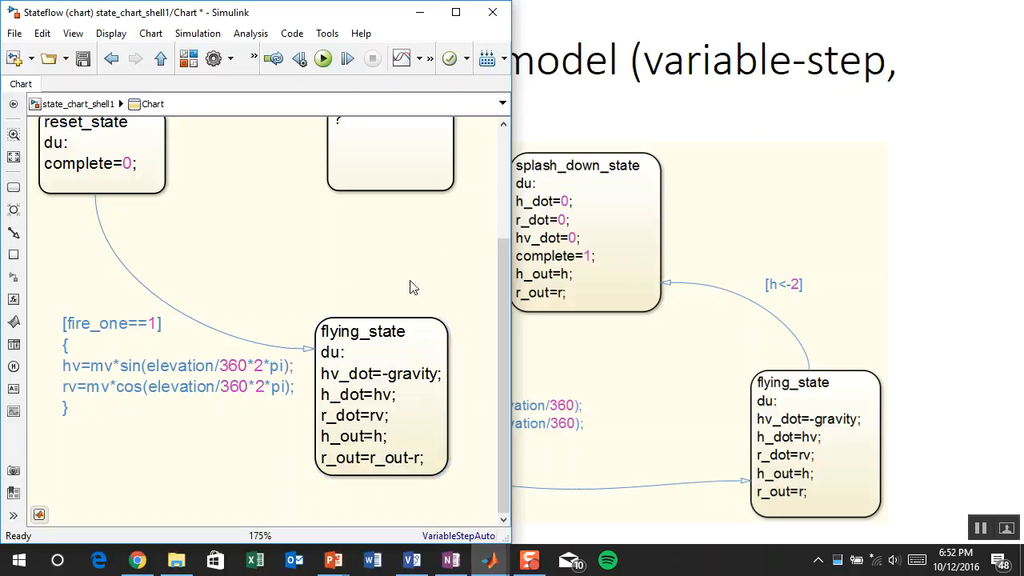
# Connect flying_state to the unnamed state with a transition conditioned on [h<-2], and place the label clear of the line
pyautogui.moveTo(388, 320); pyautogui.dragTo(397, 199)
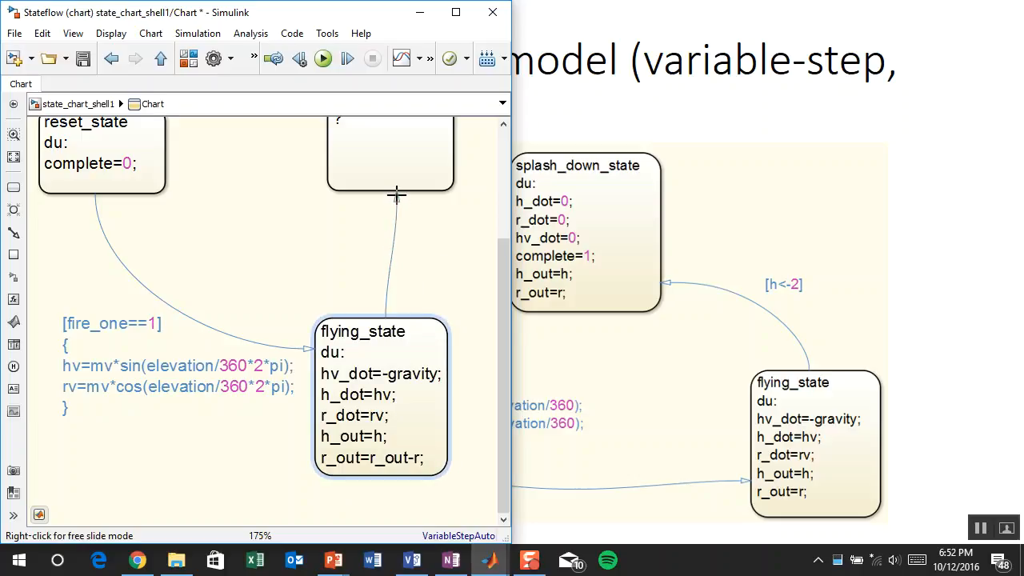
pyautogui.write('[rh')
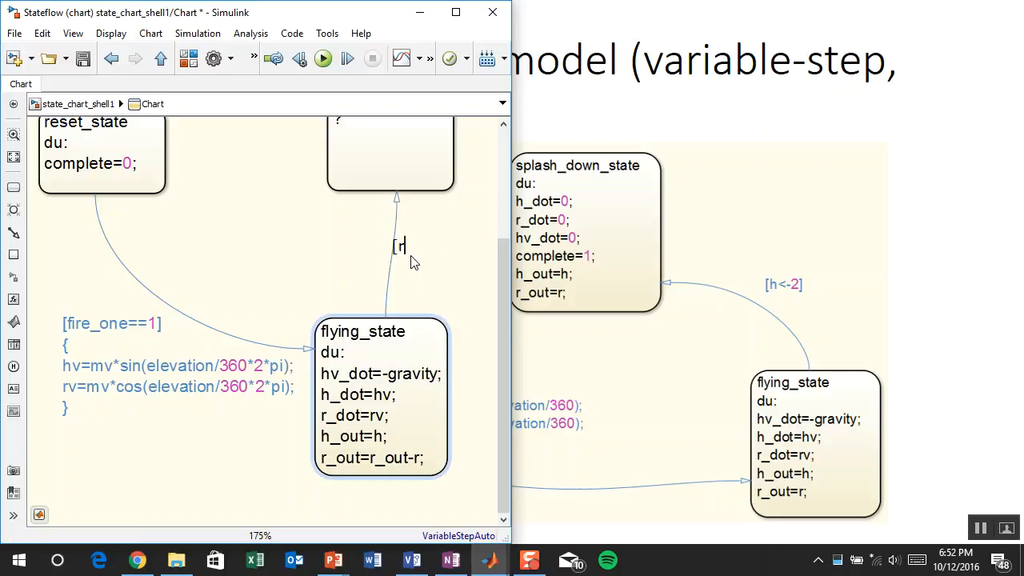
pyautogui.press('BackSpace')
pyautogui.press('BackSpace')
pyautogui.write('h<-2]')
pyautogui.click(386, 152)
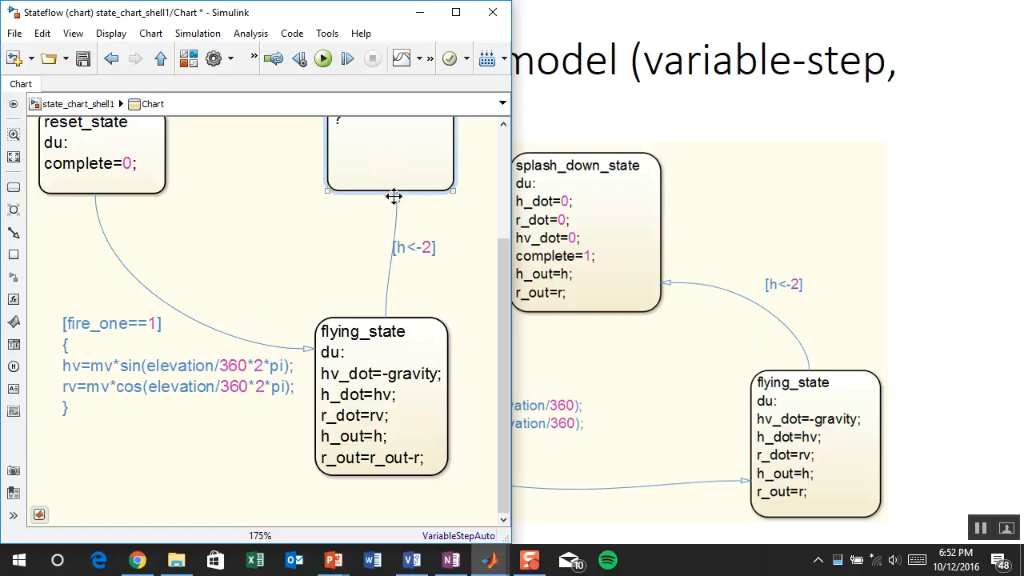
pyautogui.moveTo(414, 249); pyautogui.dragTo(425, 252)
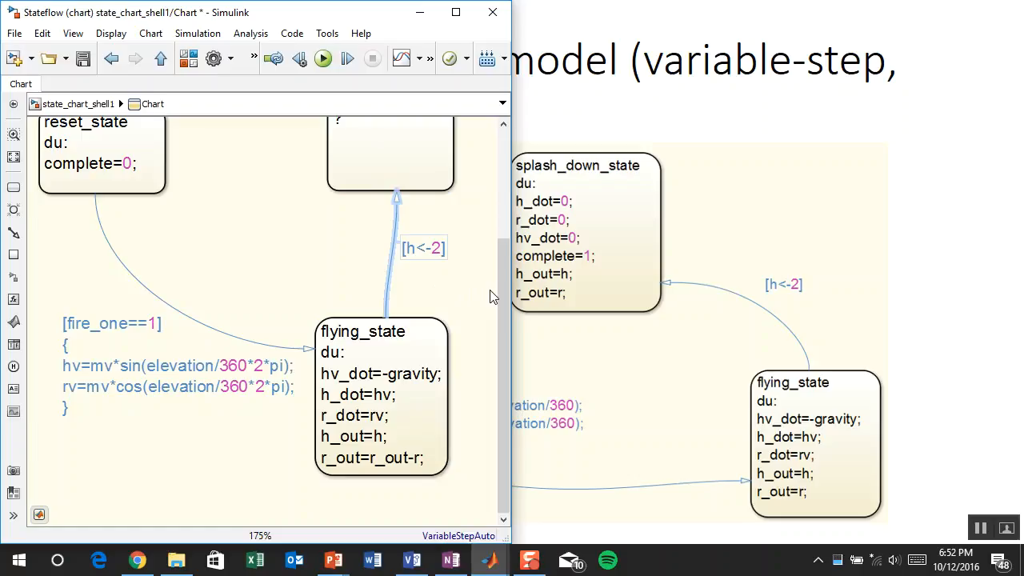
# Correct the last line of flying_state to r_out=r;
pyautogui.click(413, 455)
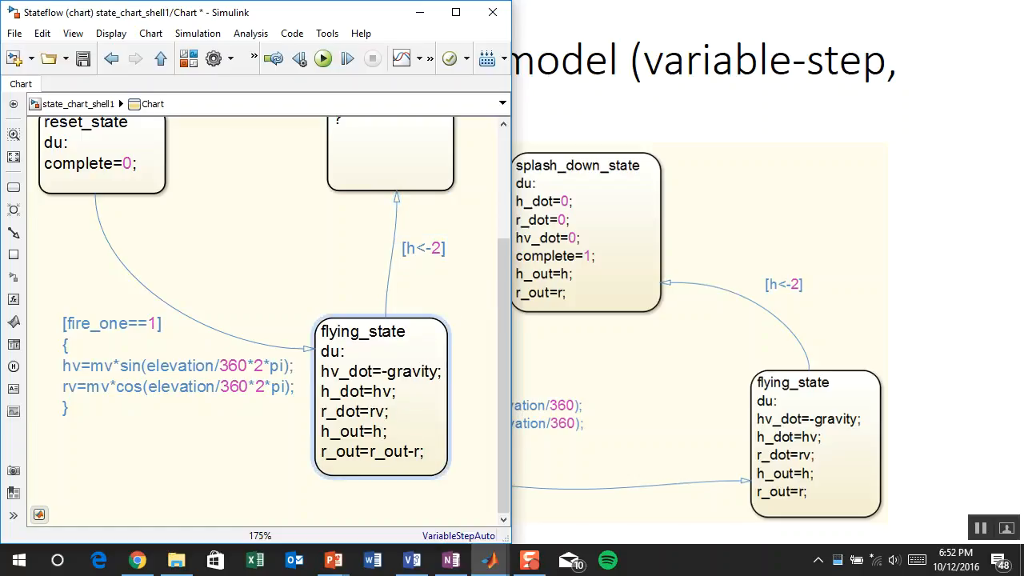
pyautogui.press('BackSpace')
pyautogui.press('BackSpace')
pyautogui.press('BackSpace')
pyautogui.press('BackSpace')
pyautogui.press('BackSpace')
pyautogui.press('BackSpace')
pyautogui.click(276, 462)
# Name the empty state splash_down_state and begin its during action with du:
pyautogui.moveTo(320, 263); pyautogui.dragTo(308, 333)
pyautogui.click(328, 238)
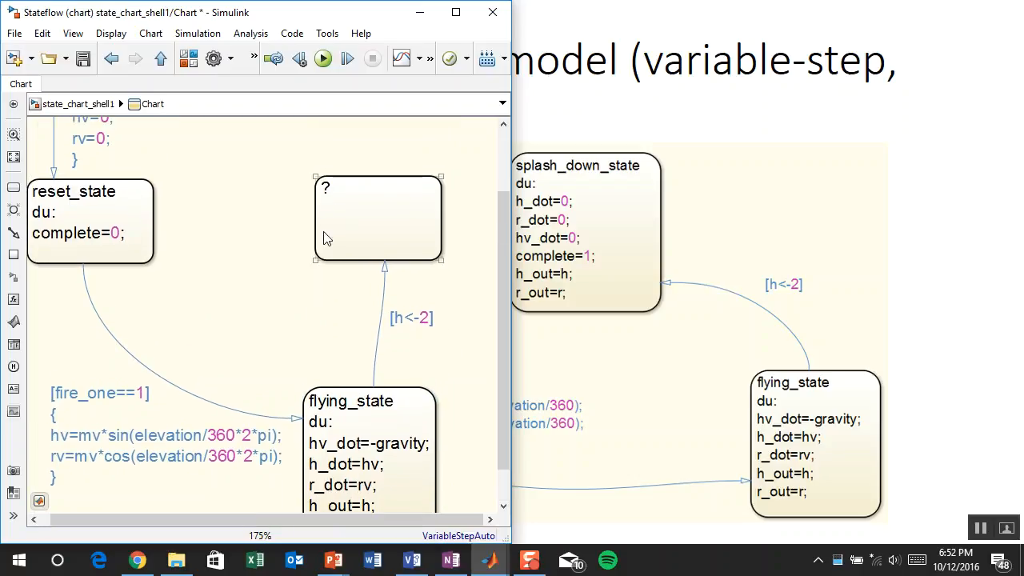
pyautogui.click(326, 191)
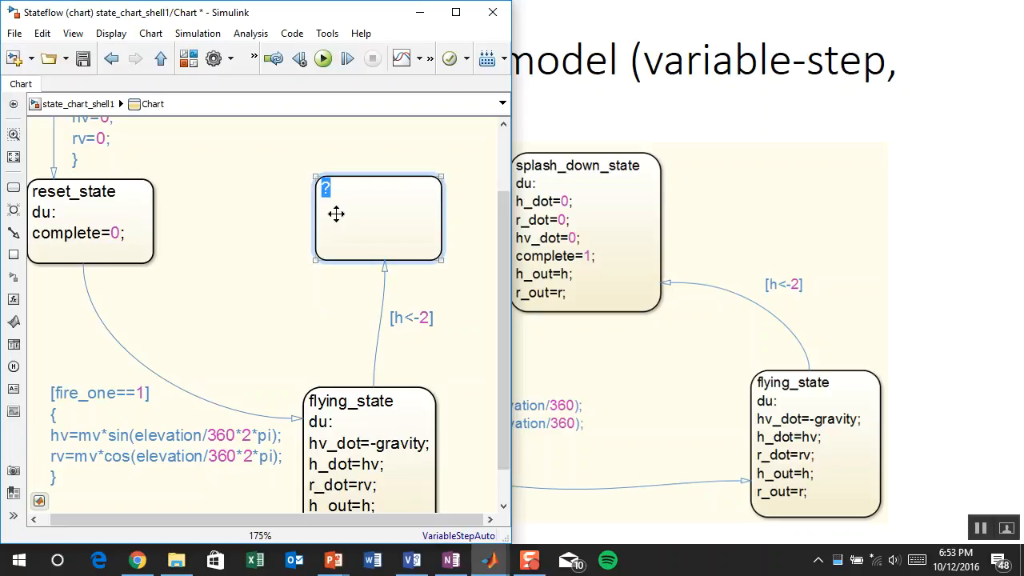
pyautogui.write('splash_down_state ')
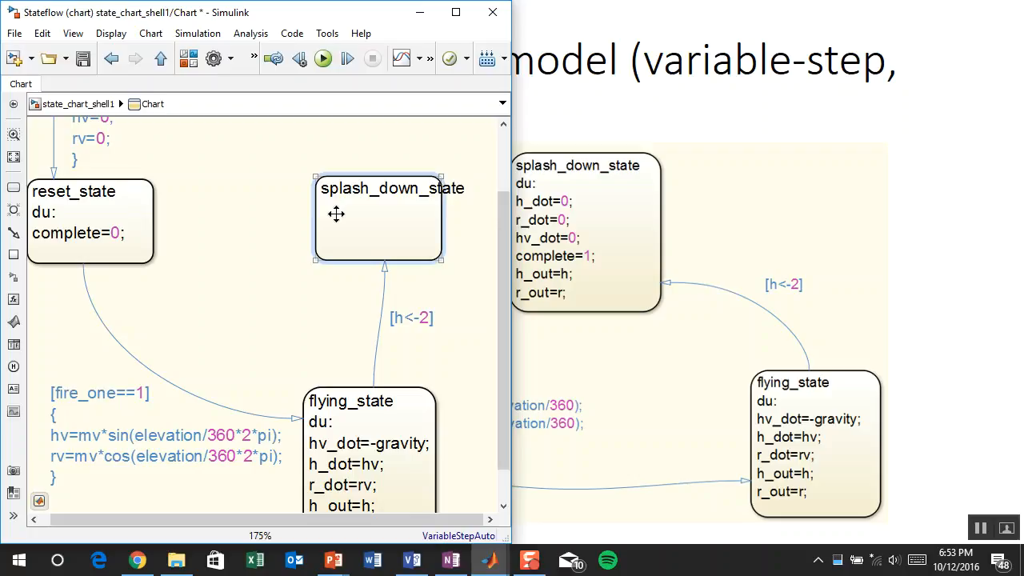
pyautogui.write('du:')
pyautogui.press('Return')
# Add the lines h_dot=0;, r_dot=0;, hv_dot=0; and complete=1; to splash_down_state
pyautogui.write('h_ho')
pyautogui.press('BackSpace')
pyautogui.press('BackSpace')
pyautogui.write('dot=0;')
pyautogui.press('Return')
pyautogui.write('r_dot=')
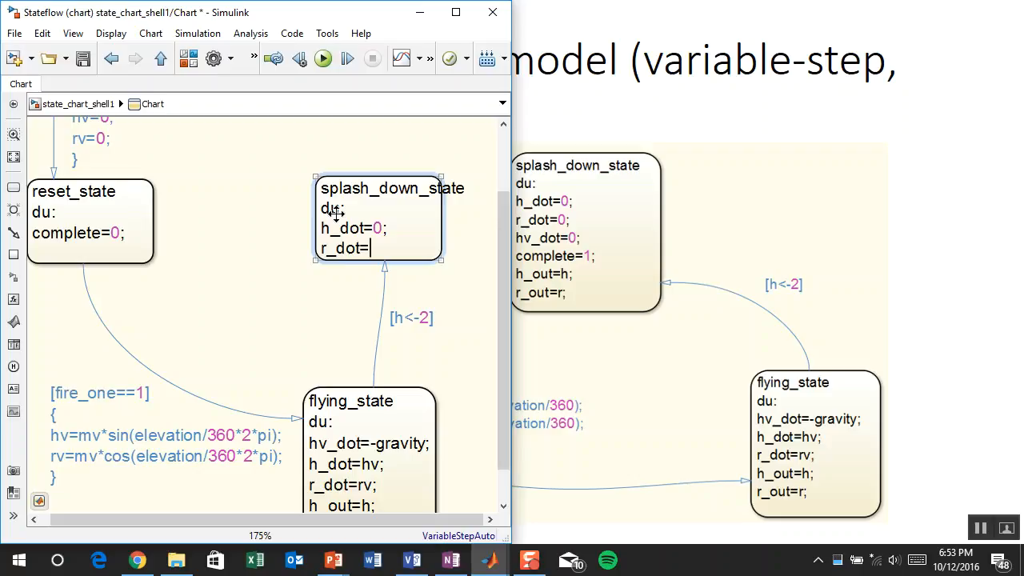
pyautogui.write('0;')
pyautogui.press('Return')
pyautogui.write('hv_dot=0;')
pyautogui.press('Return')
pyautogui.write('complete=1;')
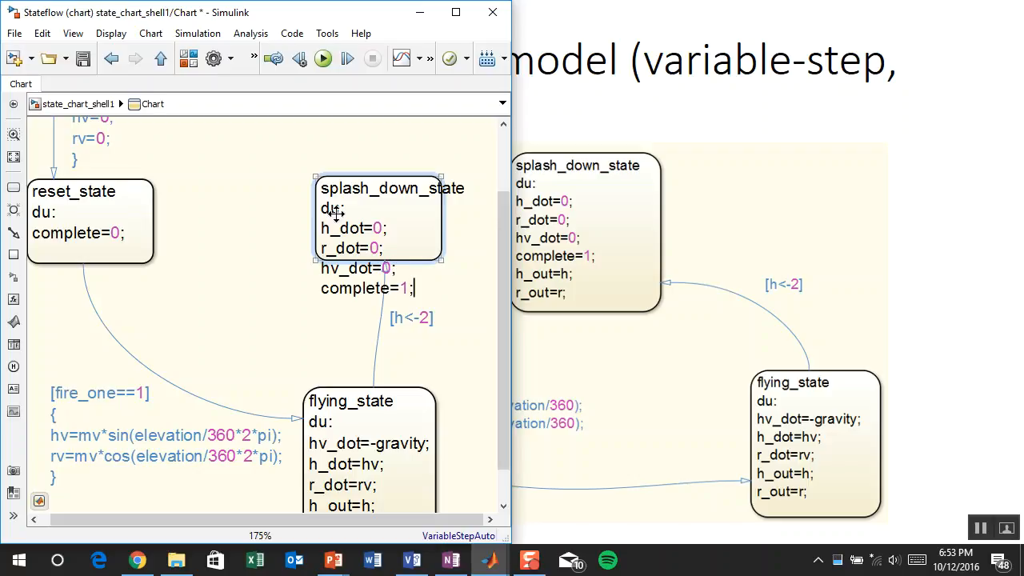
# Add the output lines h_out=h; and r_out=r; to the end of splash_down_state
pyautogui.press('Return')
pyautogui.write('h_out=j')
pyautogui.press('BackSpace')
pyautogui.write('h;')
pyautogui.press('Return')
pyautogui.write('r_out=')
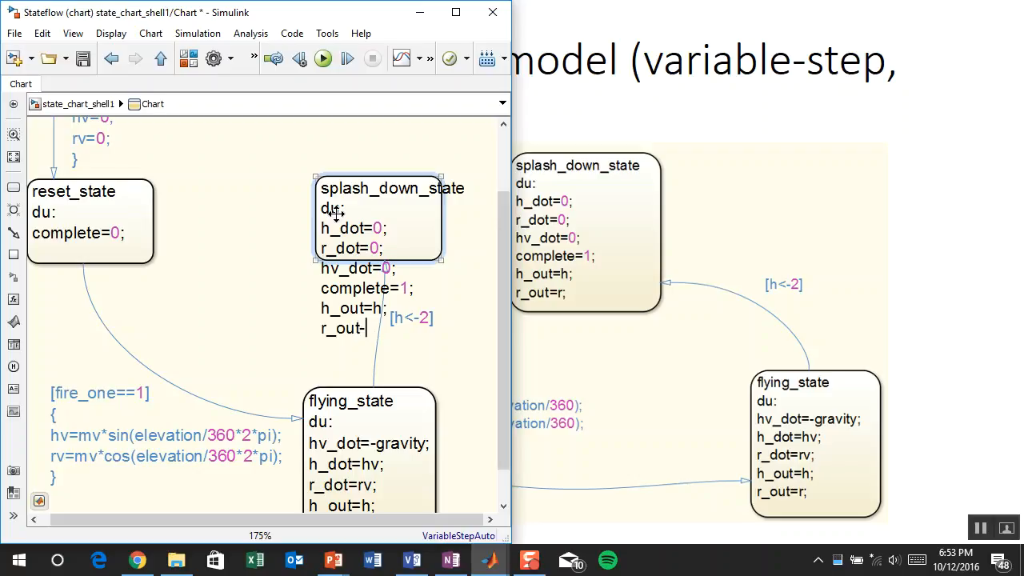
pyautogui.write('r;')
# Enlarge the splash_down_state box to fit its text and shift it slightly away from reset_state
pyautogui.click(312, 272)
pyautogui.moveTo(314, 178); pyautogui.dragTo(276, 164)
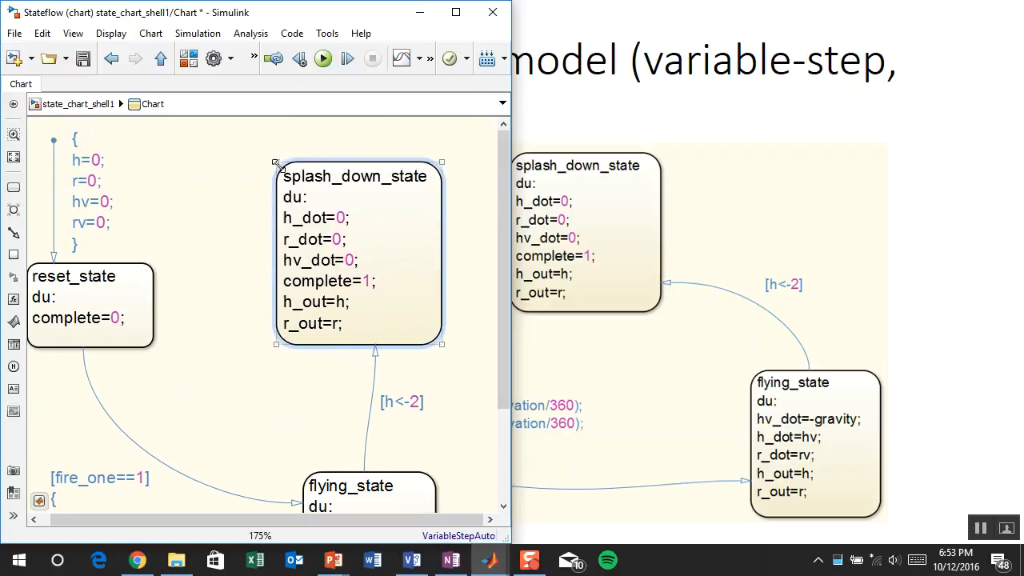
pyautogui.moveTo(325, 253); pyautogui.dragTo(354, 257)
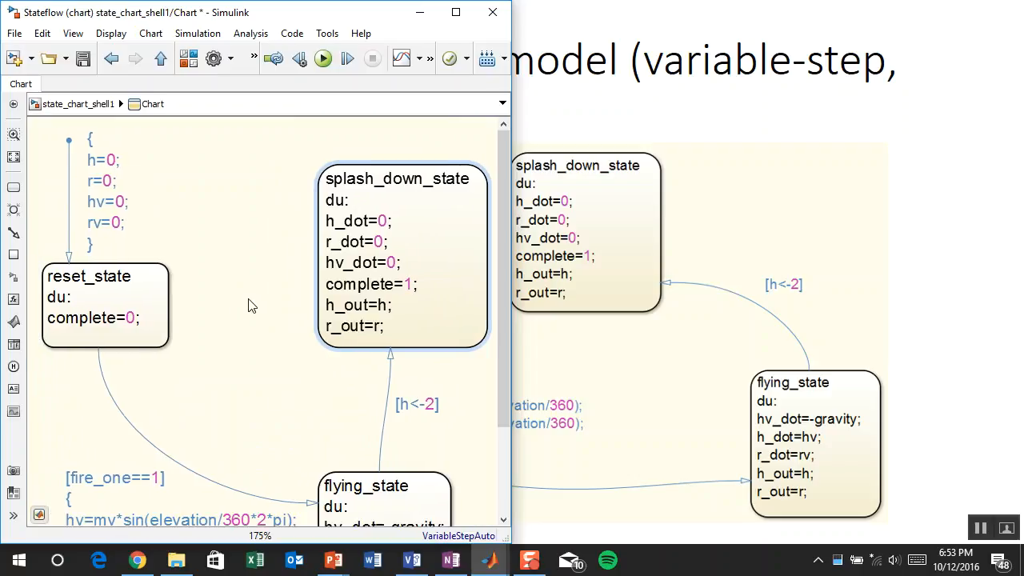
# Dock the chart window to uncover the rest of the reference slide, and add a [my_reset==1] transition from splash_down_state to reset_state
pyautogui.moveTo(356, 16); pyautogui.dragTo(1023, 200)
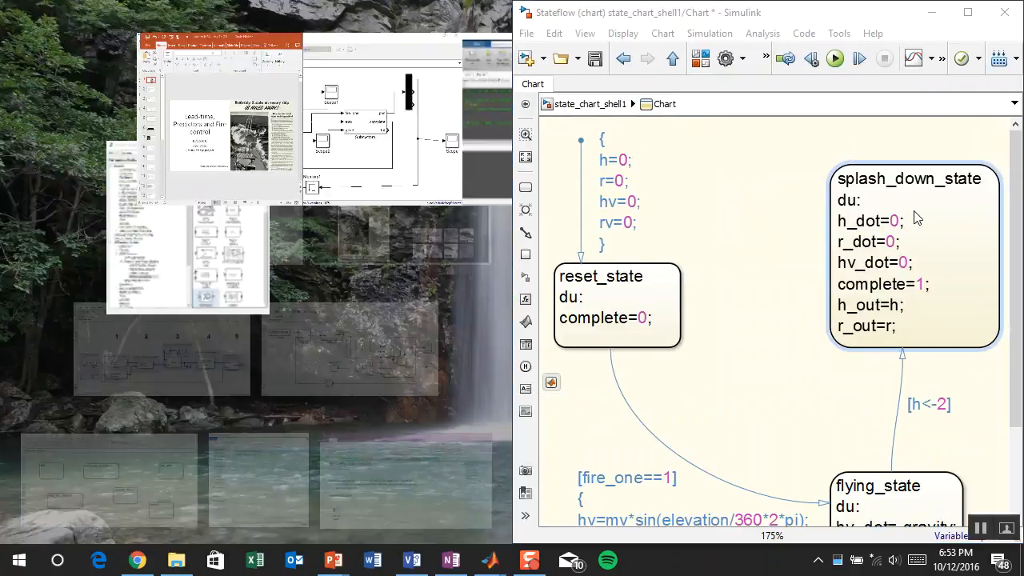
pyautogui.click(747, 233)
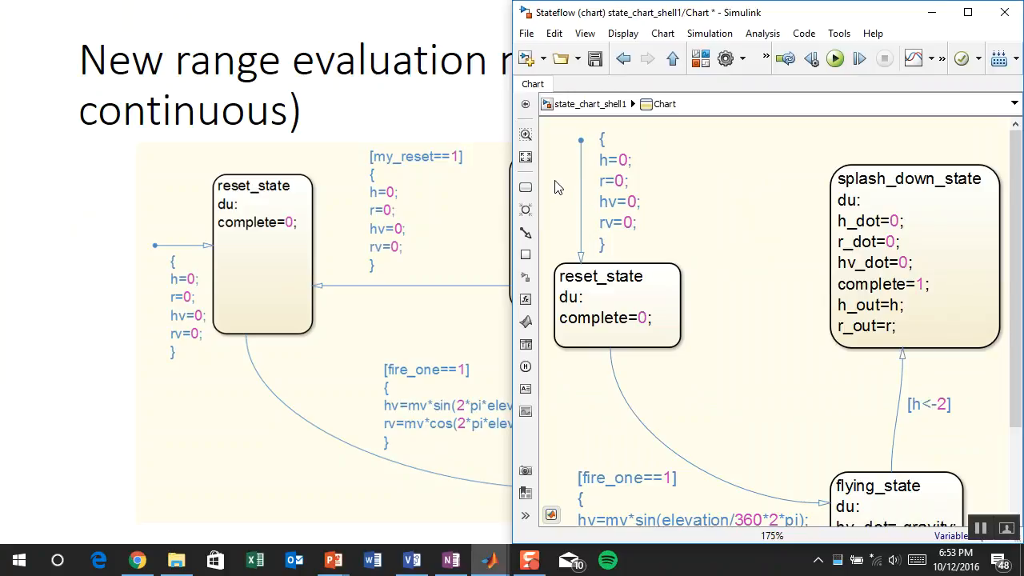
pyautogui.moveTo(831, 281); pyautogui.dragTo(686, 293)
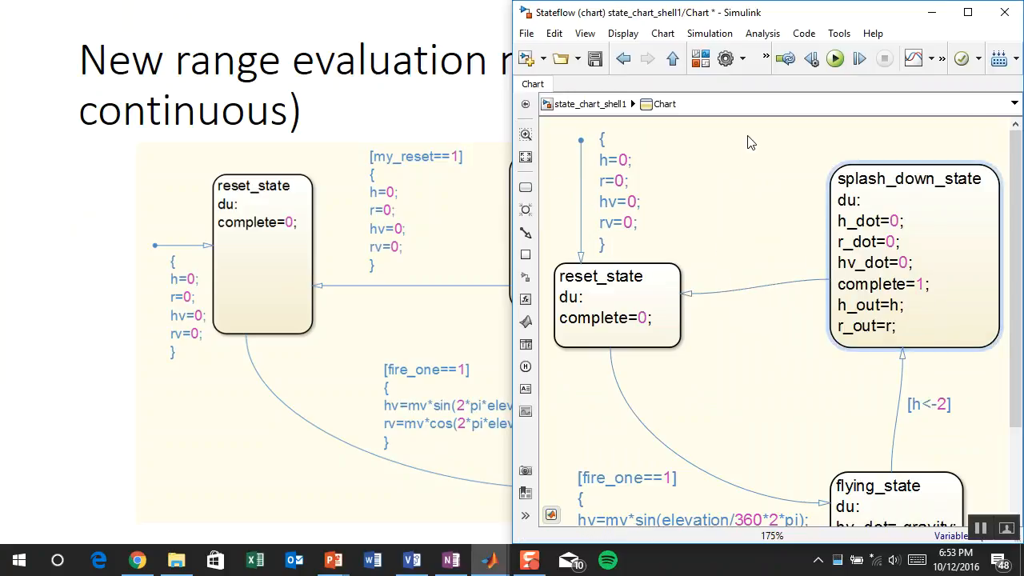
pyautogui.write('[my_reset==1]')
pyautogui.click(740, 218)
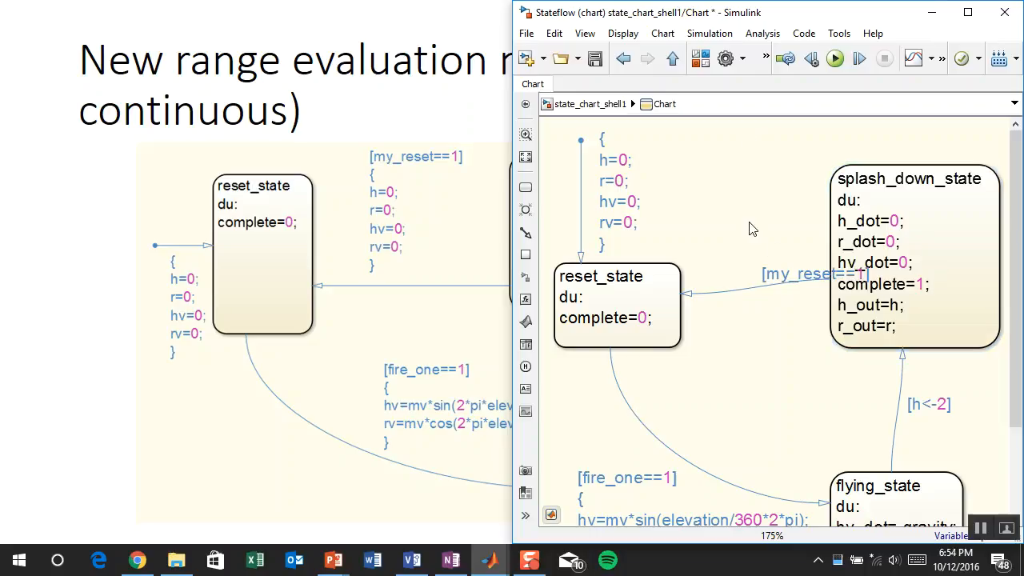
# Move the [my_reset==1] label above its transition and add the action block { h=0; r=0; hv=0; rv=0; } on separate lines
pyautogui.moveTo(788, 275); pyautogui.dragTo(730, 148)
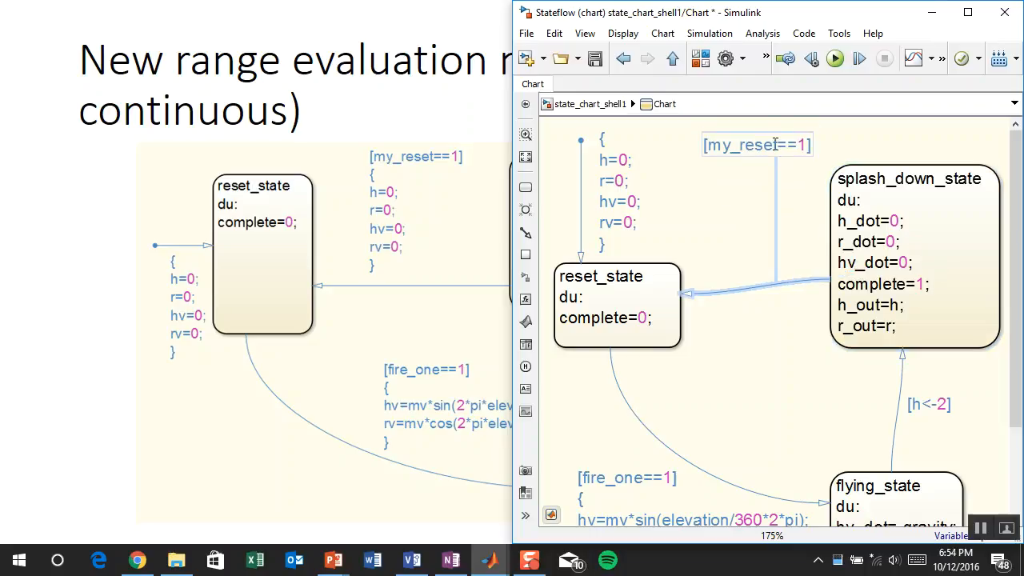
pyautogui.press('Return')
pyautogui.write('{')
pyautogui.press('Return')
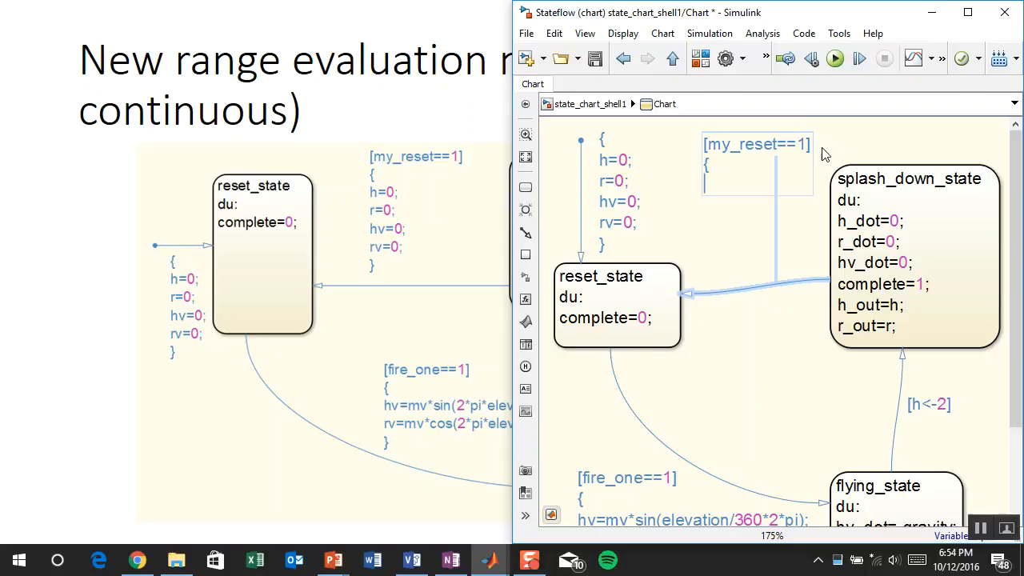
pyautogui.write('h=0;')
pyautogui.press('Return')
pyautogui.write('r=0;')
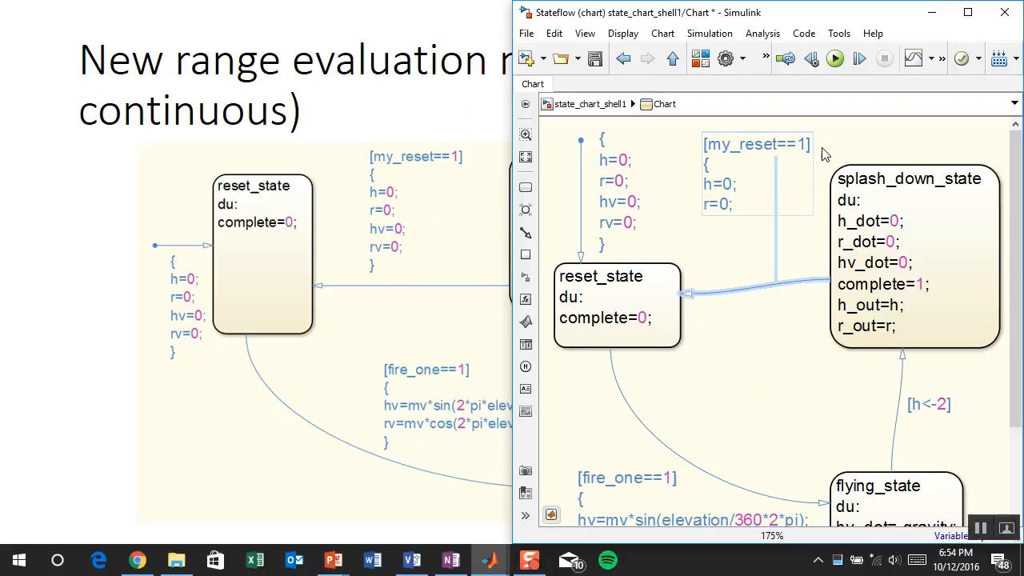
pyautogui.press('Return')
pyautogui.write('hv=0;')
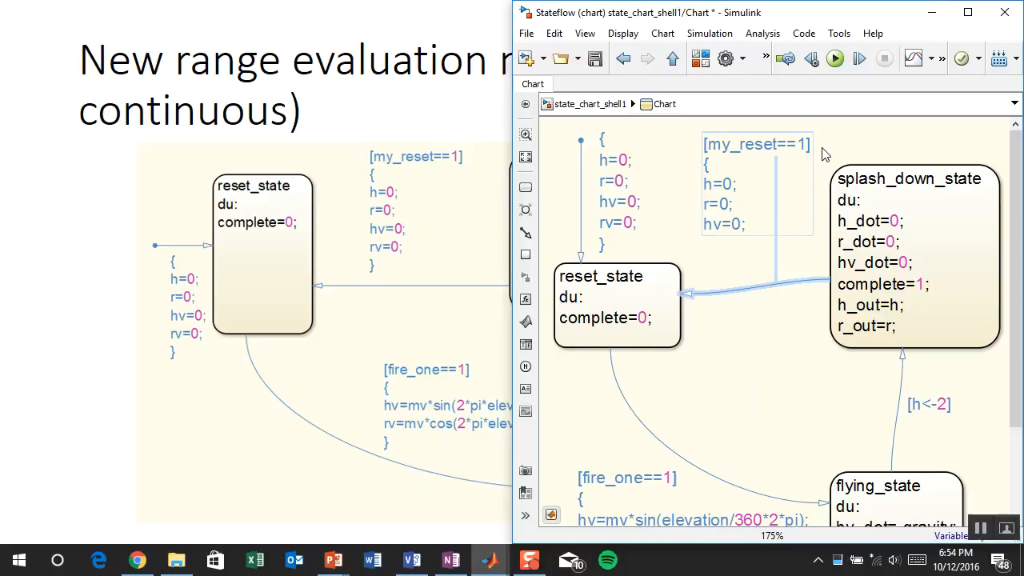
pyautogui.press('Return')
pyautogui.write('rv=0;')
pyautogui.press('Return')
pyautogui.write('}')
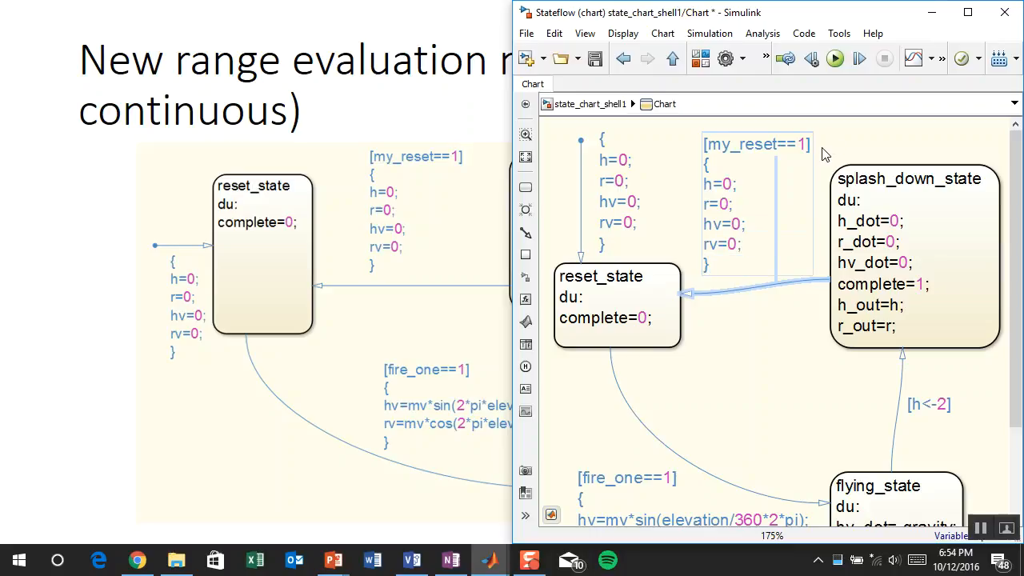
pyautogui.click(773, 359)
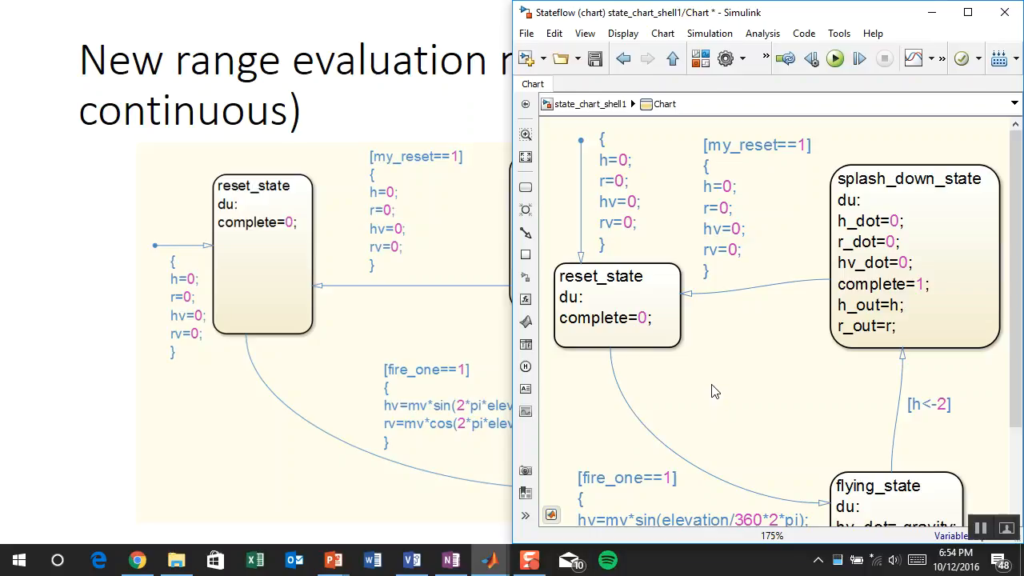
# Maximize the chart window and fit the whole state diagram in view
pyautogui.scroll(-2, 715, 391)
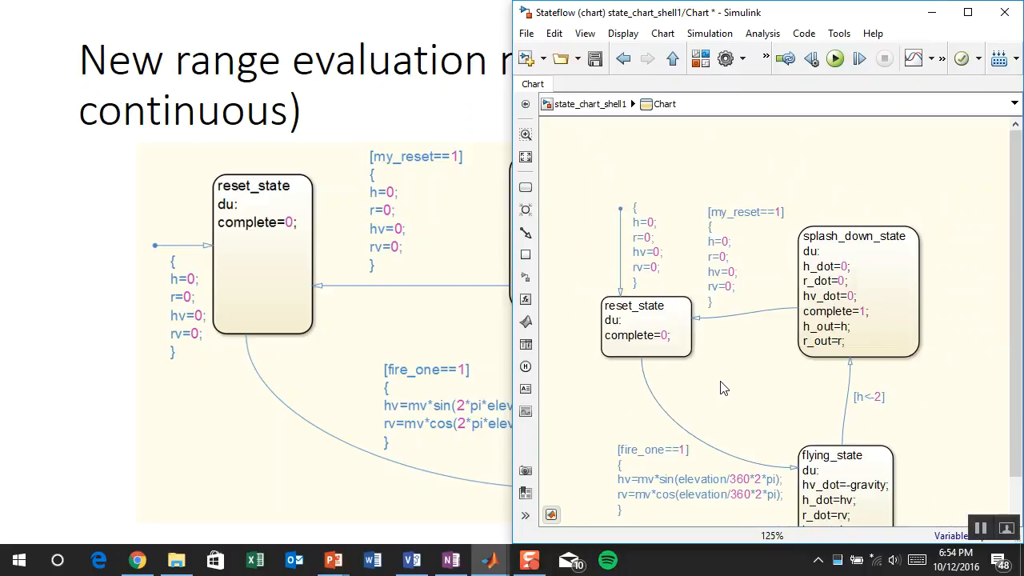
pyautogui.moveTo(723, 389); pyautogui.dragTo(733, 331)
pyautogui.doubleClick(794, 13)
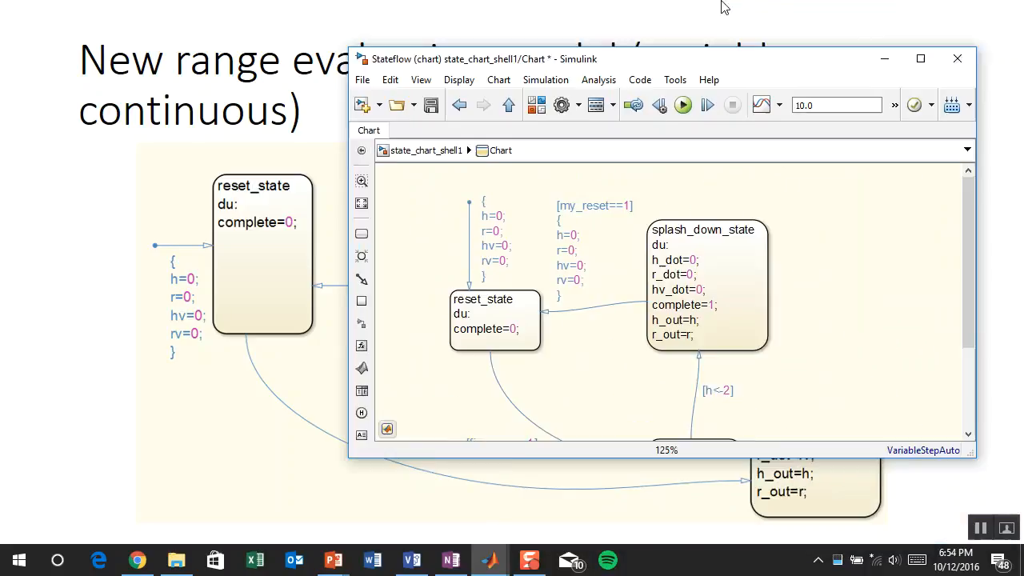
pyautogui.press('space')
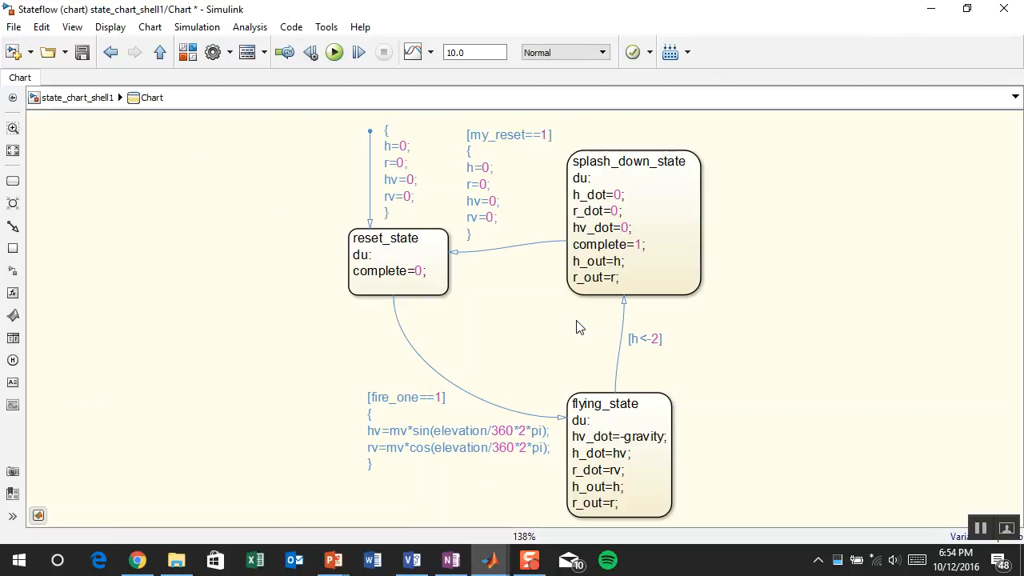
# Examine the assignments on the two transitions into reset_state and the actions in splash_down_state
pyautogui.scroll(2, 512, 290)
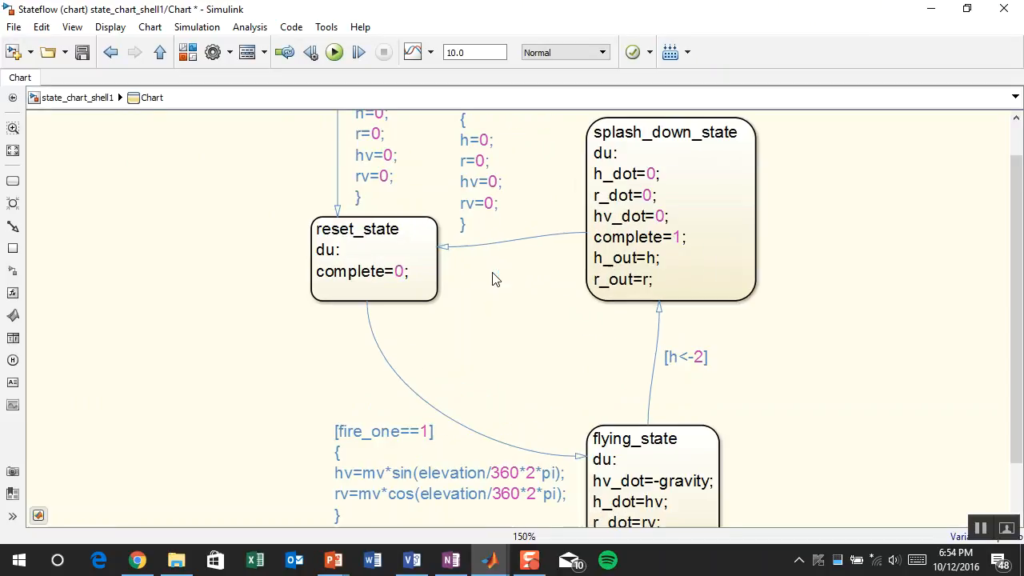
pyautogui.moveTo(521, 267); pyautogui.dragTo(552, 334)
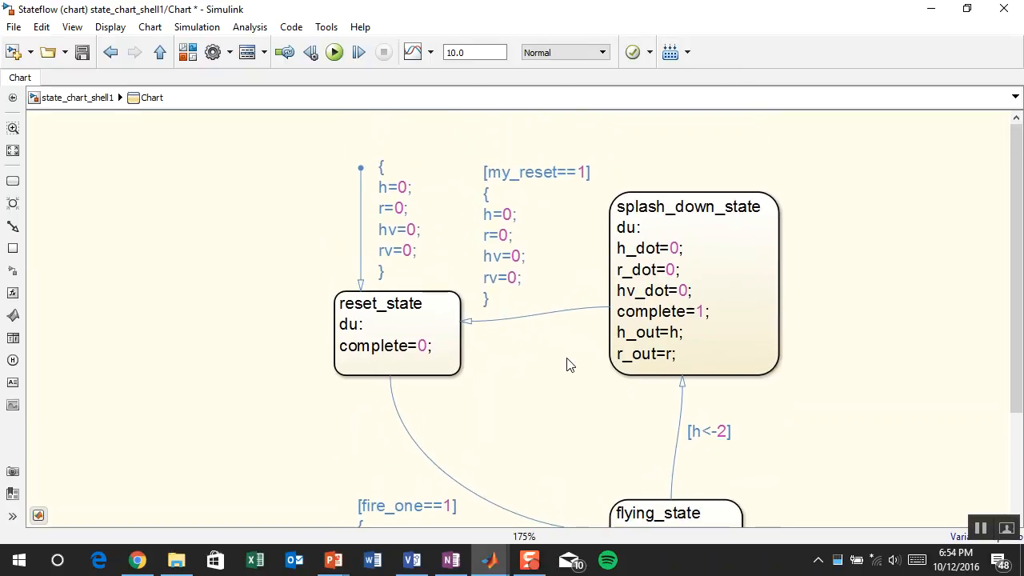
pyautogui.moveTo(860, 398); pyautogui.dragTo(841, 366)
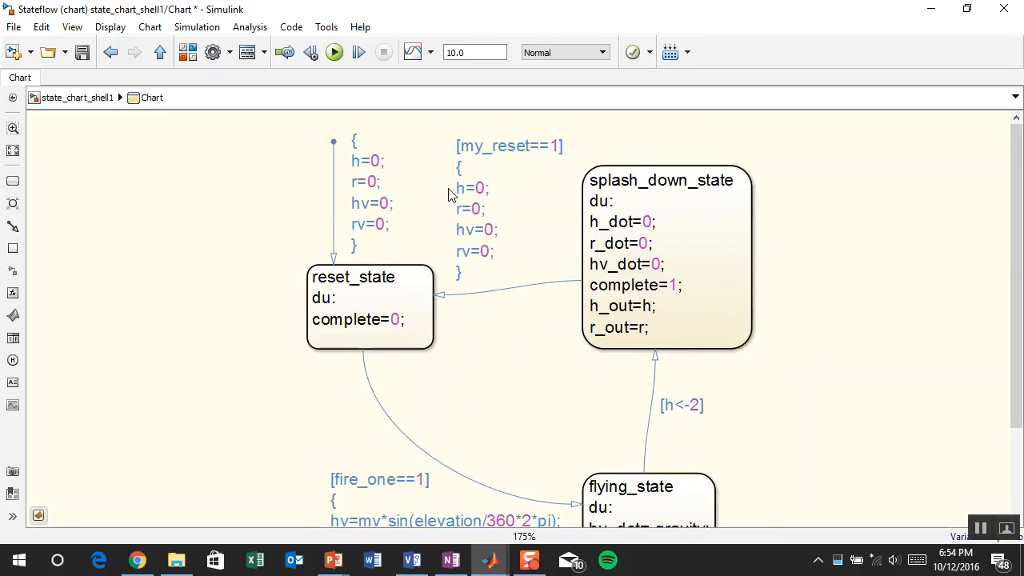
pyautogui.click(621, 244)
pyautogui.click(289, 228)
pyautogui.click(606, 248)
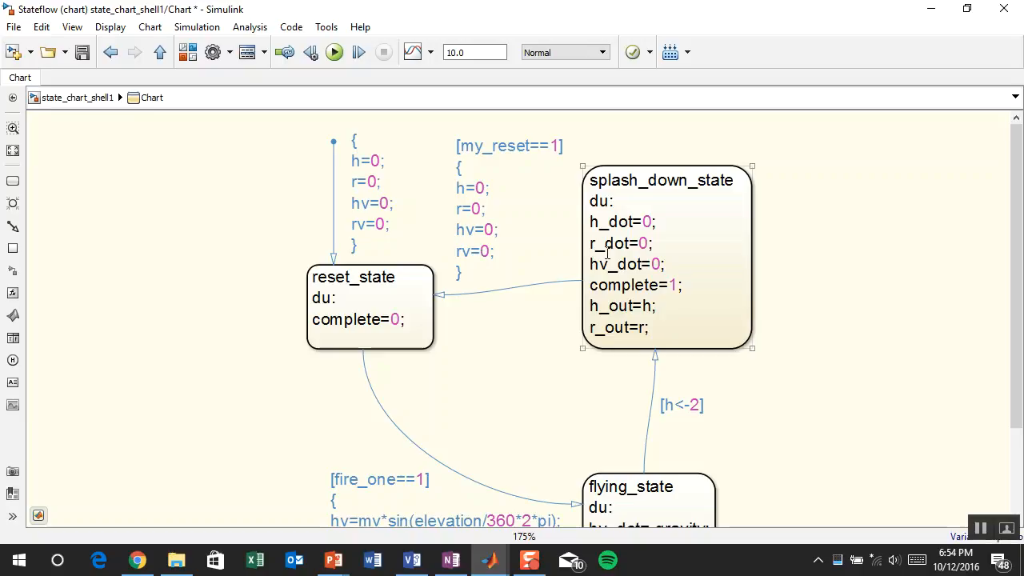
# Examine the derivative and output actions in splash_down_state, the action in reset_state, and the [my_reset==1] transition between them
pyautogui.click(572, 223)
pyautogui.click(606, 245)
pyautogui.click(517, 207)
pyautogui.click(584, 240)
pyautogui.click(414, 286)
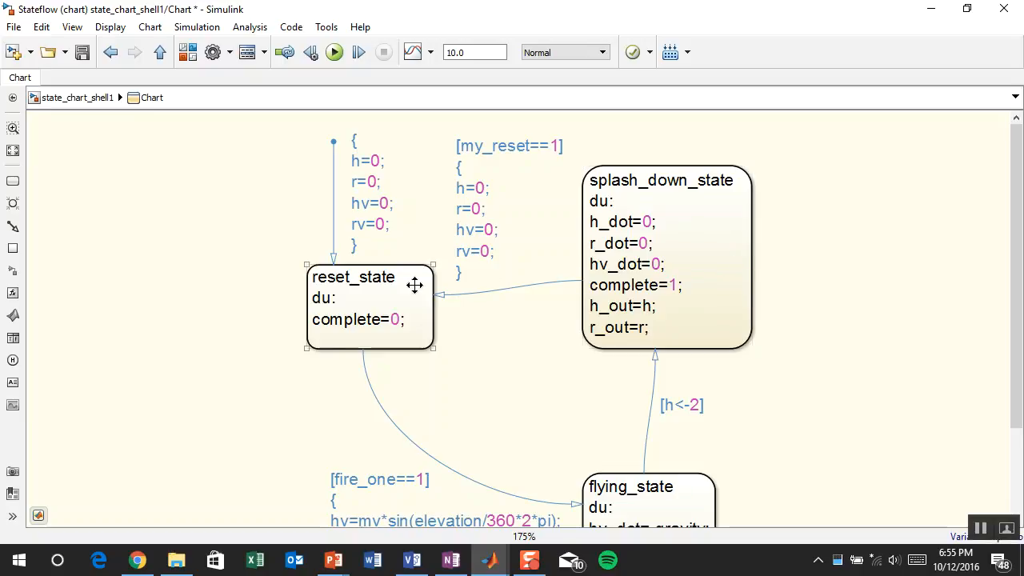
pyautogui.click(509, 272)
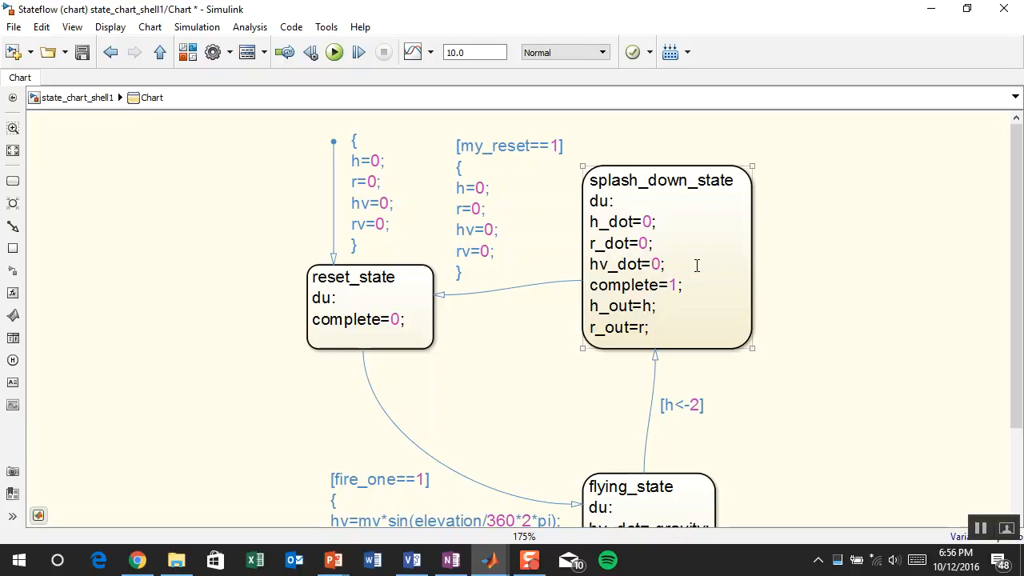
pyautogui.click(488, 291)
pyautogui.click(669, 241)
# Update the diagram to bring up the Symbol Wizard for the chart's unresolved symbols
pyautogui.click(819, 212)
pyautogui.press('space')
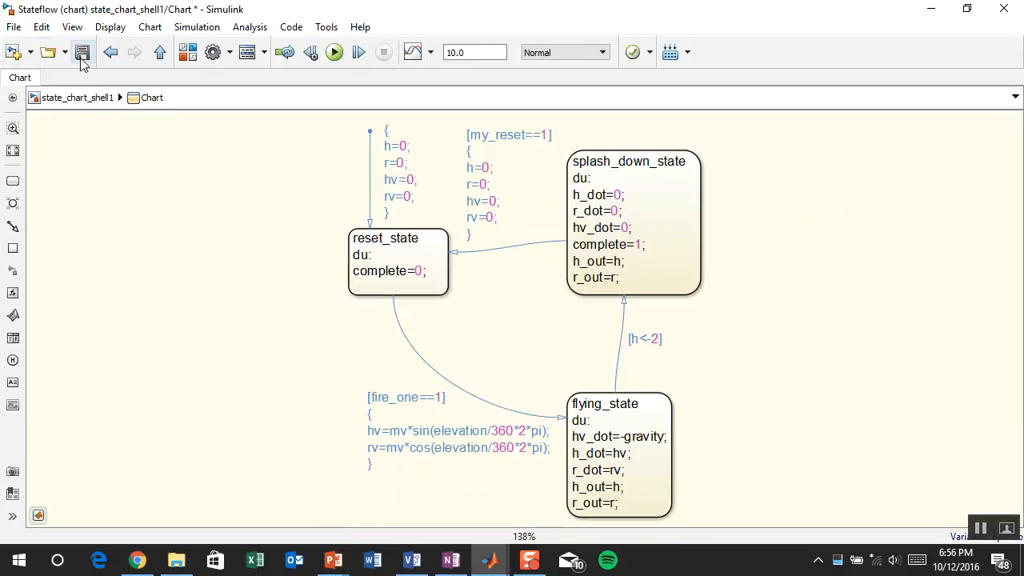
pyautogui.hotkey('ctrl', 't')
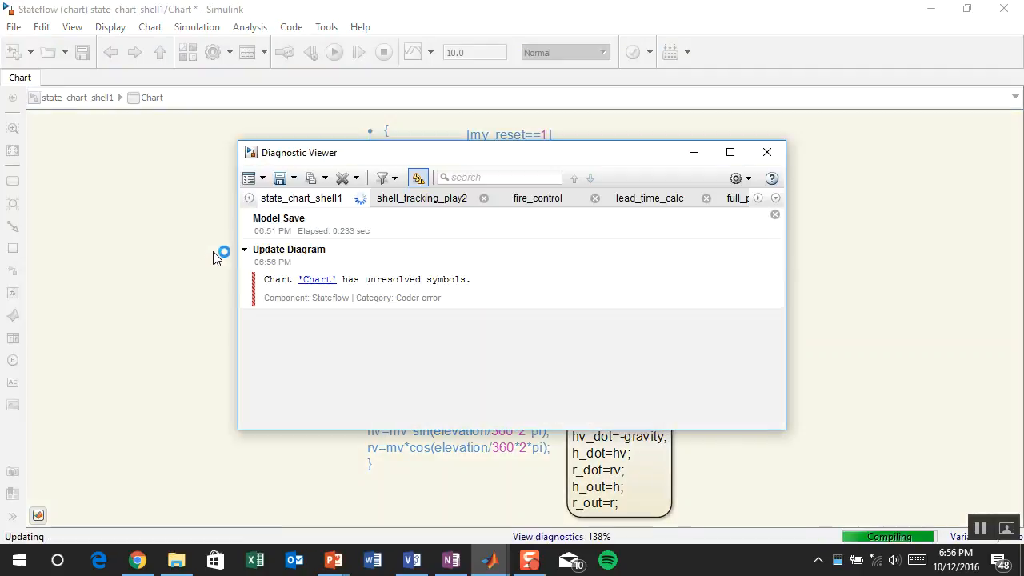
pyautogui.click(216, 258)
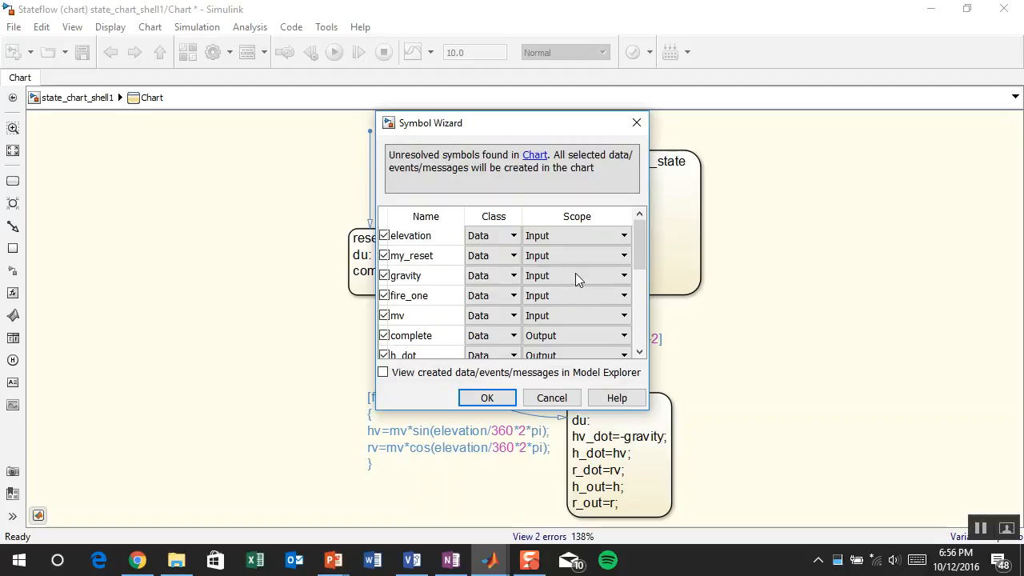
# Exclude h_dot, hv_dot and r_dot in the Symbol Wizard and create the remaining symbols, including r_out, as chart data
pyautogui.moveTo(646, 259); pyautogui.dragTo(647, 290)
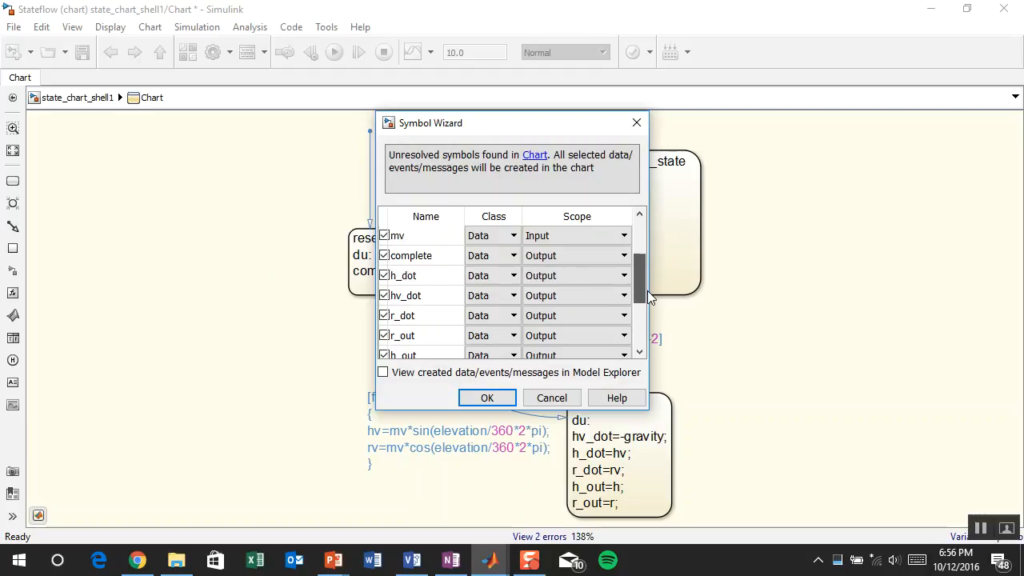
pyautogui.click(385, 276)
pyautogui.click(385, 295)
pyautogui.click(385, 316)
pyautogui.click(385, 335)
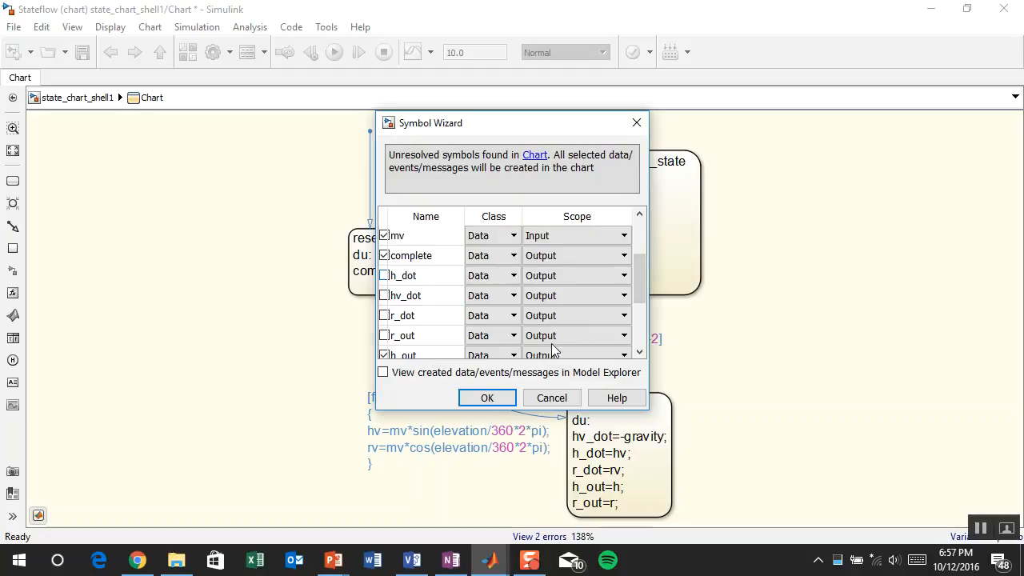
pyautogui.moveTo(640, 280); pyautogui.dragTo(640, 321)
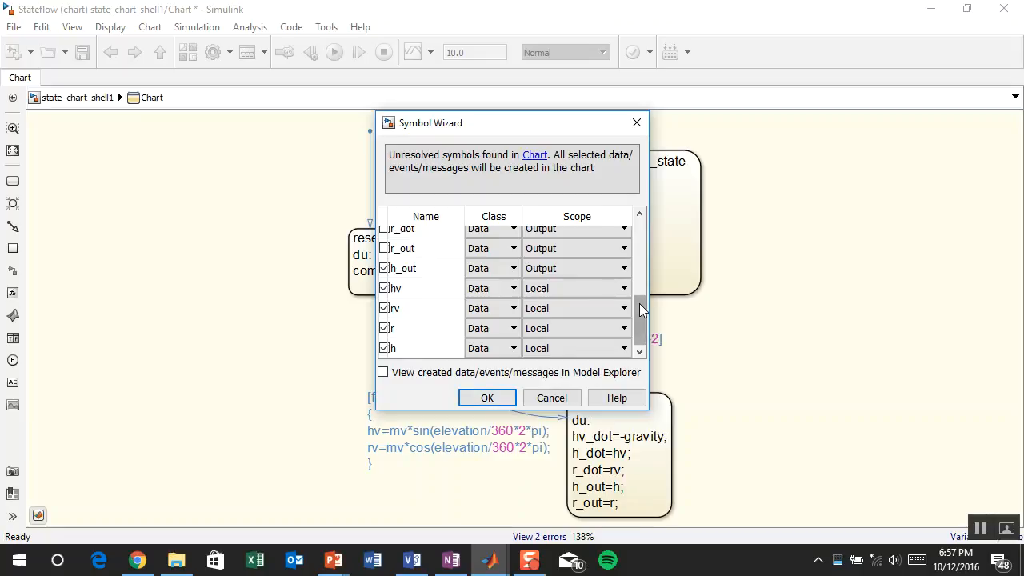
pyautogui.moveTo(641, 298); pyautogui.dragTo(647, 280)
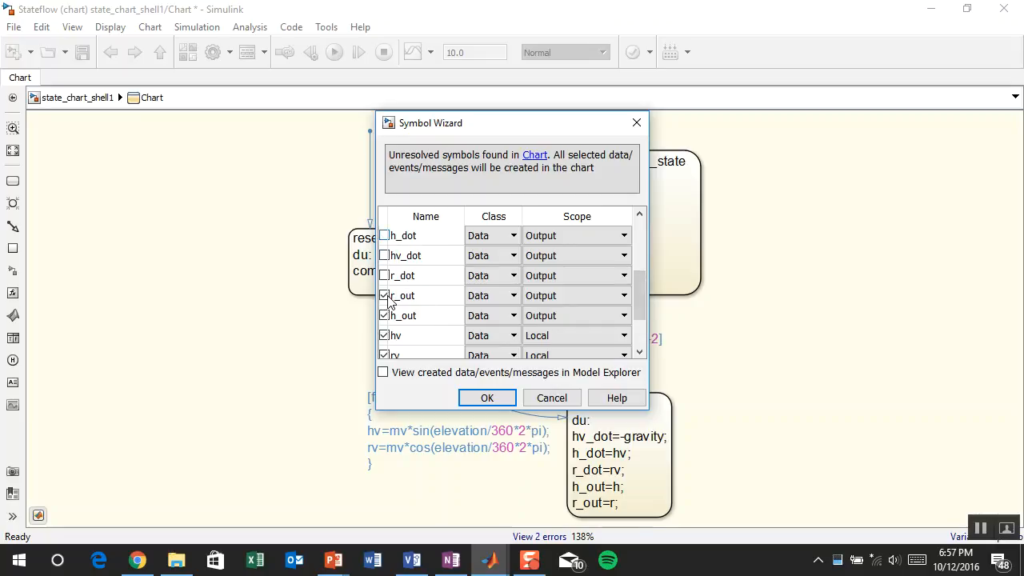
pyautogui.moveTo(639, 319); pyautogui.dragTo(644, 255)
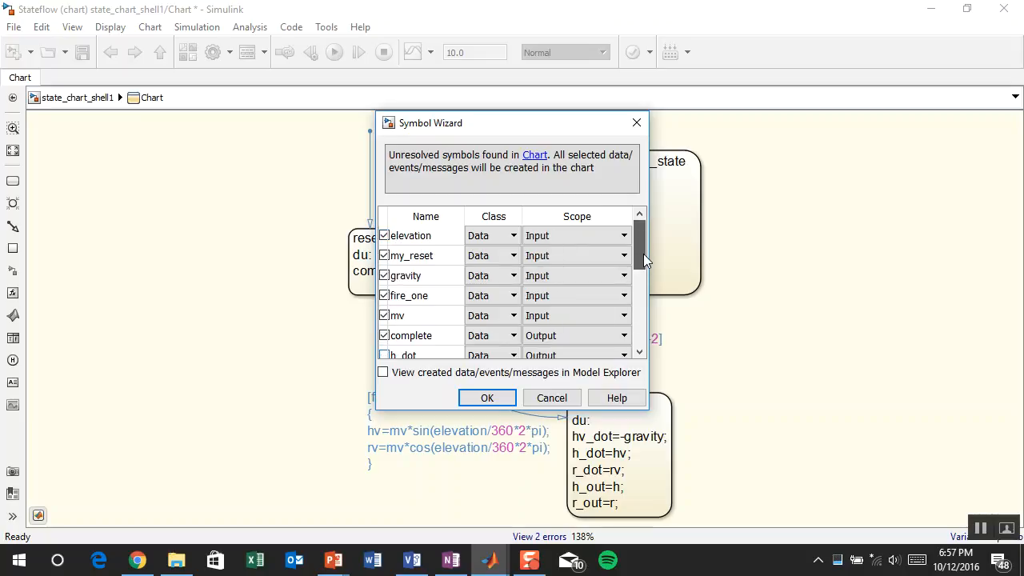
pyautogui.click(504, 397)
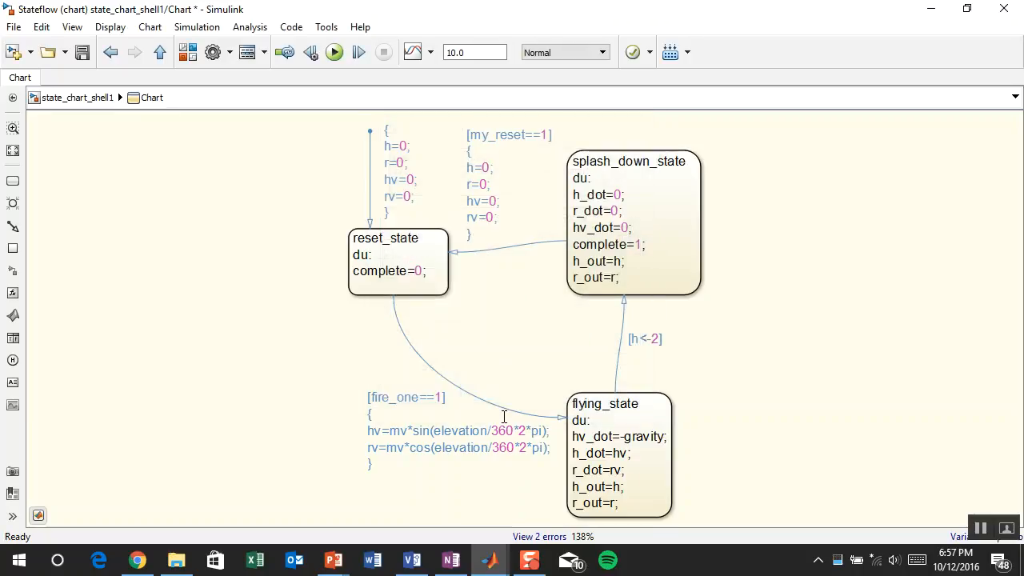
# Open the chart's contents in Model Explorer and inspect the properties of mv and hv, including hv's data type options
pyautogui.click(248, 61)
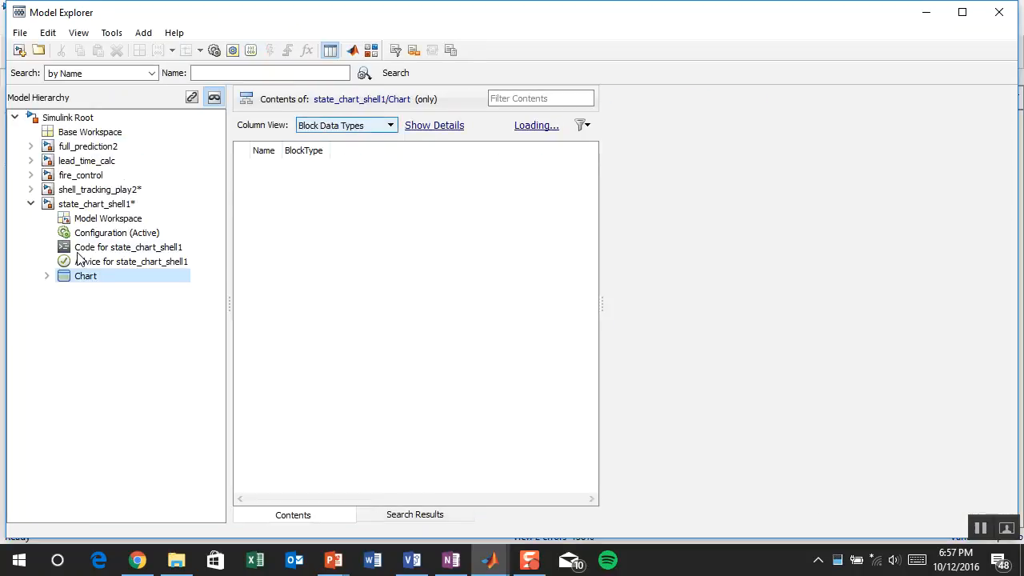
pyautogui.click(47, 276)
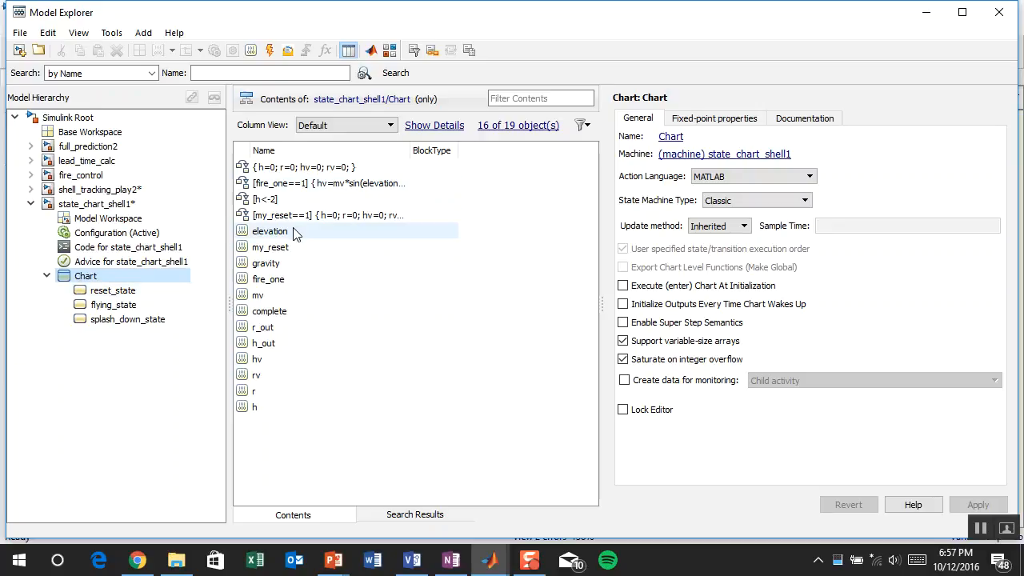
pyautogui.click(281, 299)
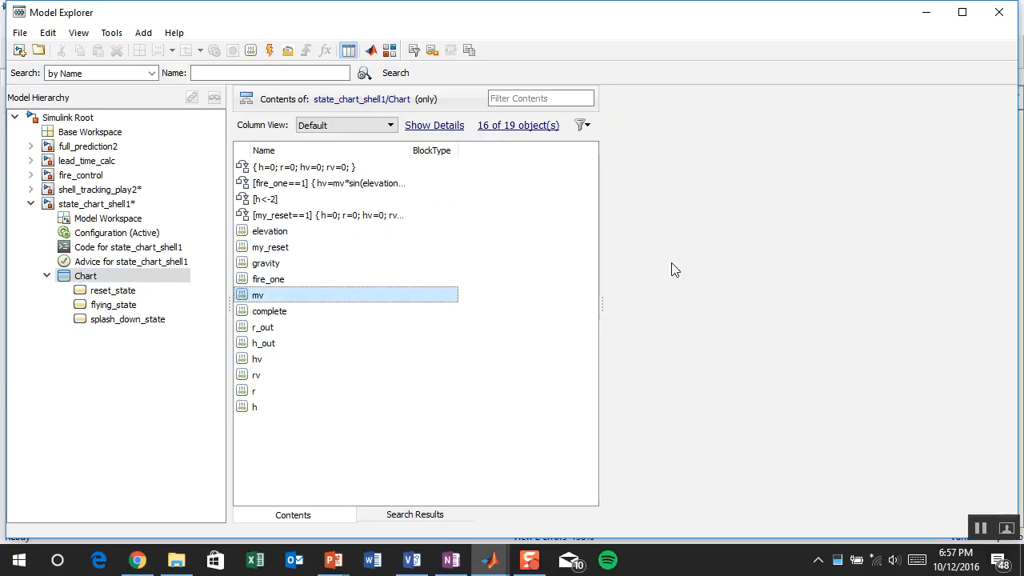
pyautogui.click(281, 362)
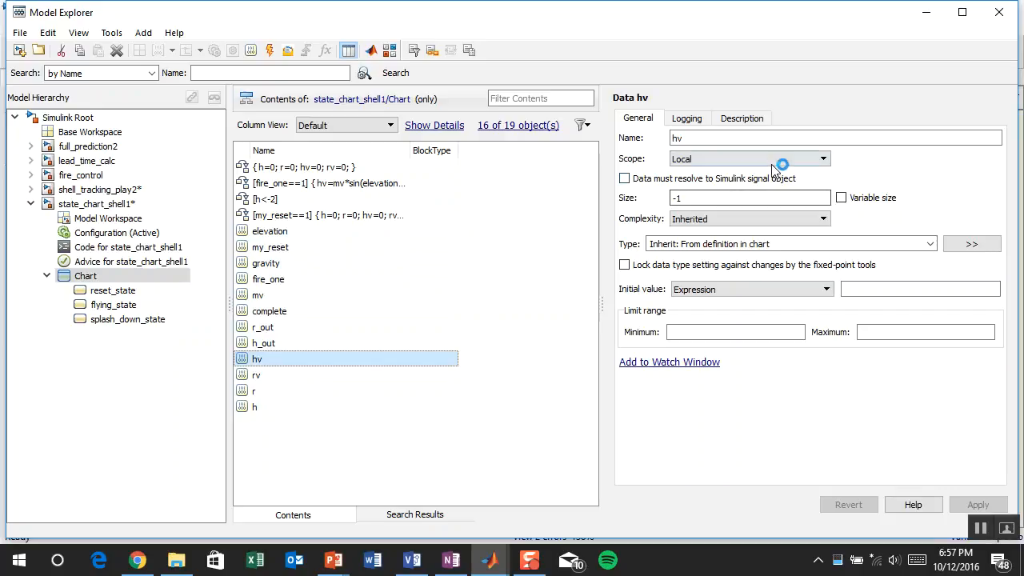
pyautogui.click(931, 245)
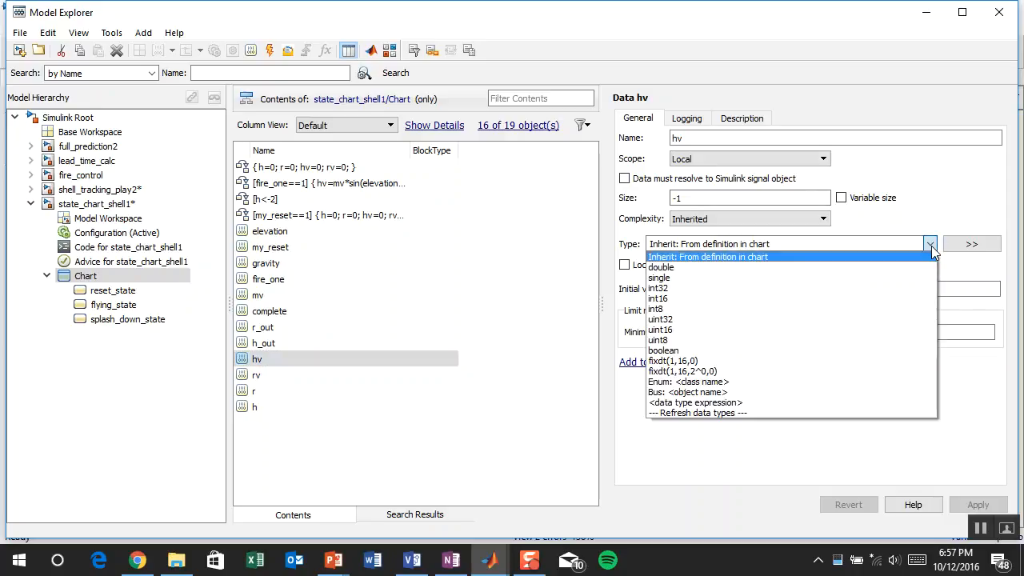
pyautogui.click(937, 223)
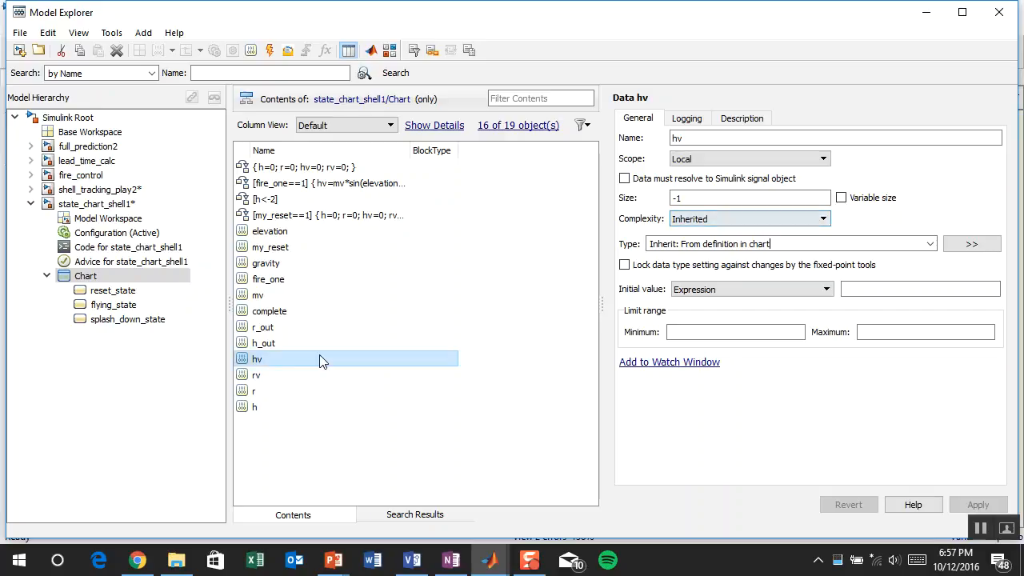
# Set the update method of the chart itself to Continuous and apply the change
pyautogui.click(151, 278)
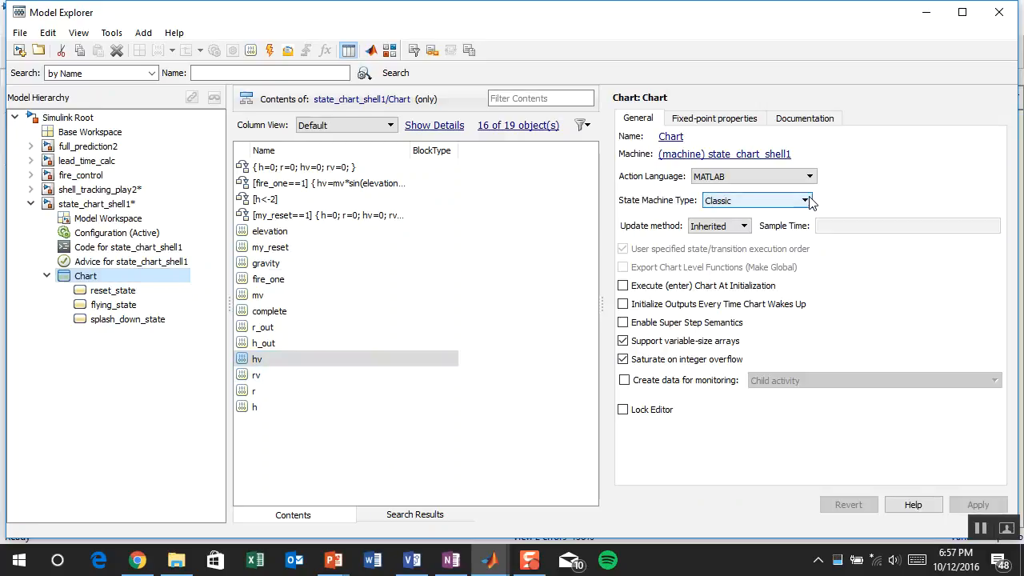
pyautogui.click(744, 227)
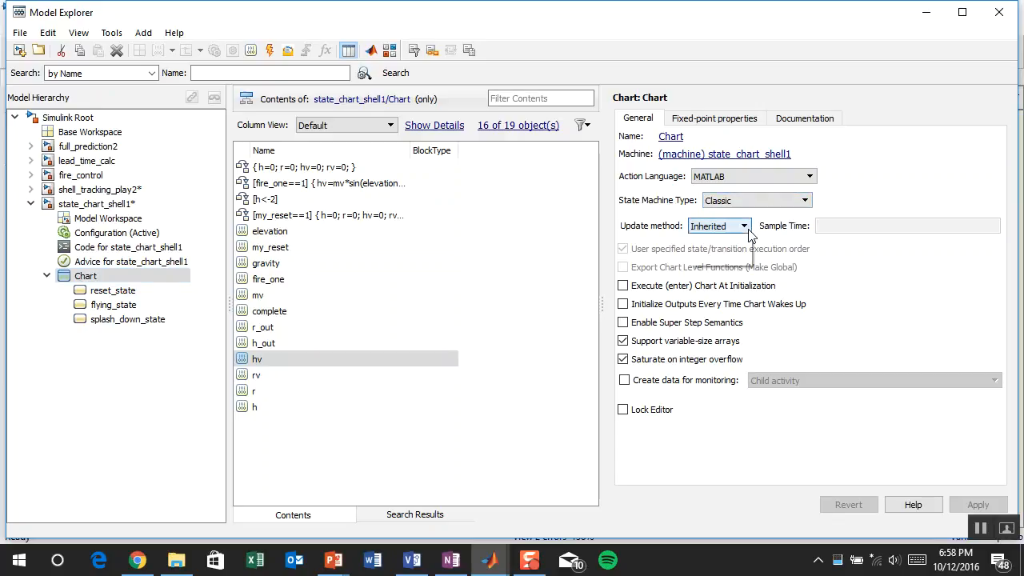
pyautogui.click(736, 261)
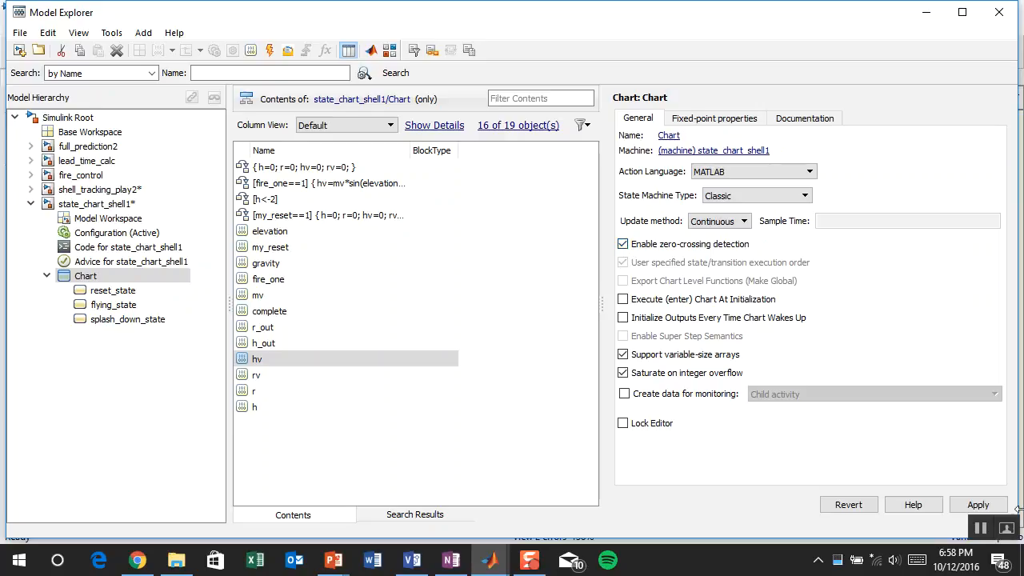
pyautogui.click(977, 505)
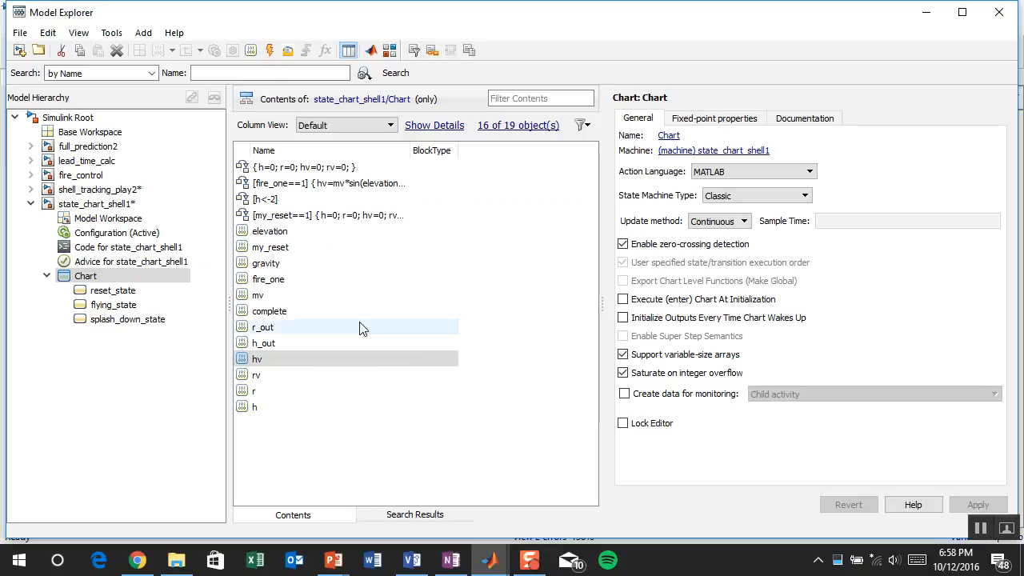
# Set the update method of the local data hv and rv to Continuous, applying each change
pyautogui.click(282, 359)
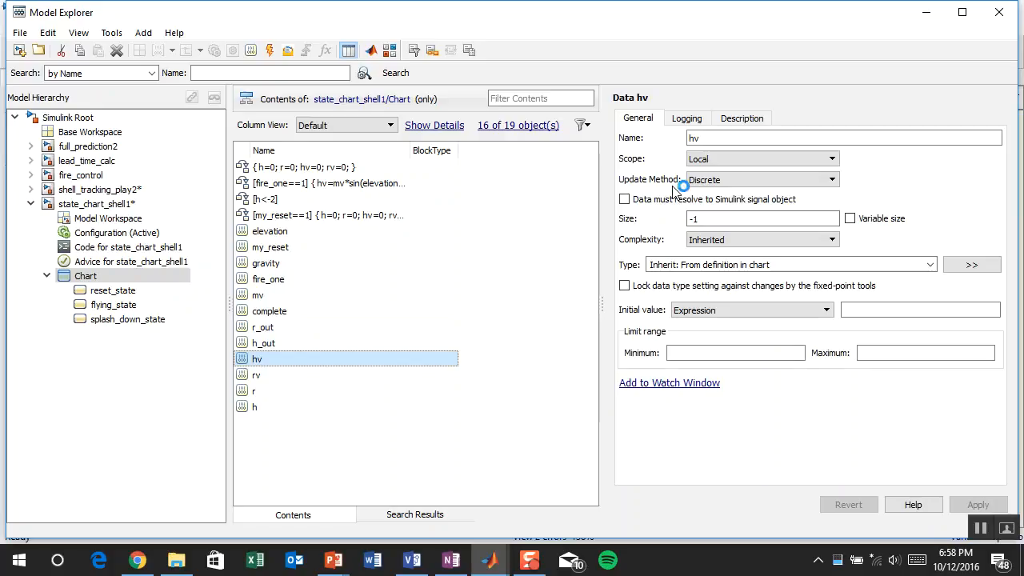
pyautogui.click(742, 183)
pyautogui.click(745, 202)
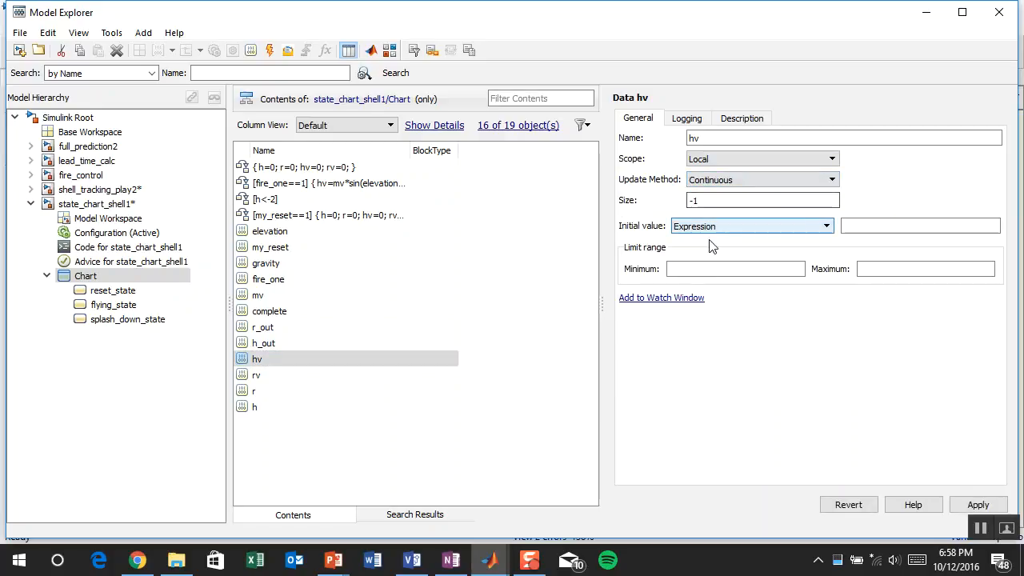
pyautogui.click(973, 505)
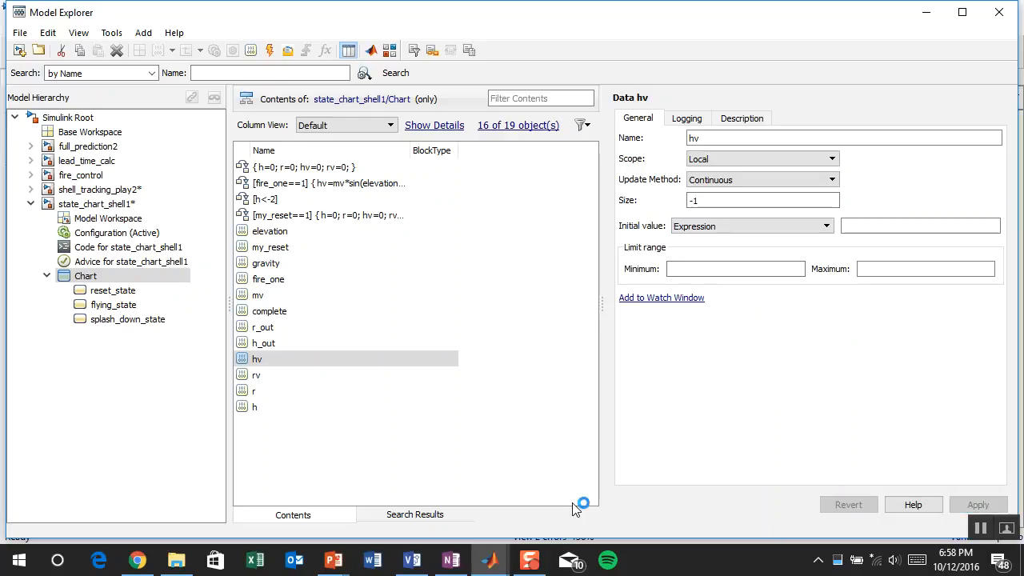
pyautogui.click(264, 378)
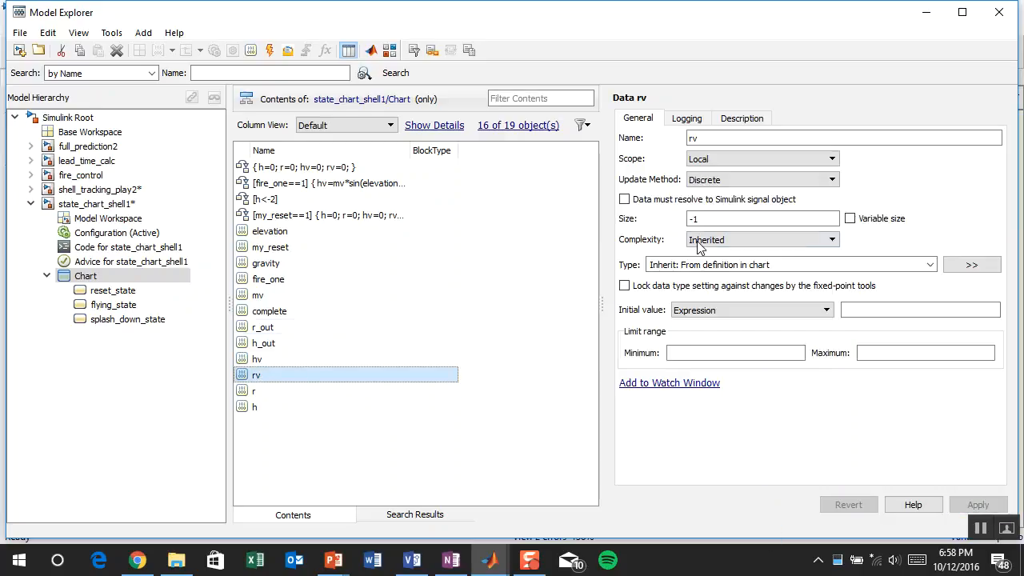
pyautogui.click(799, 182)
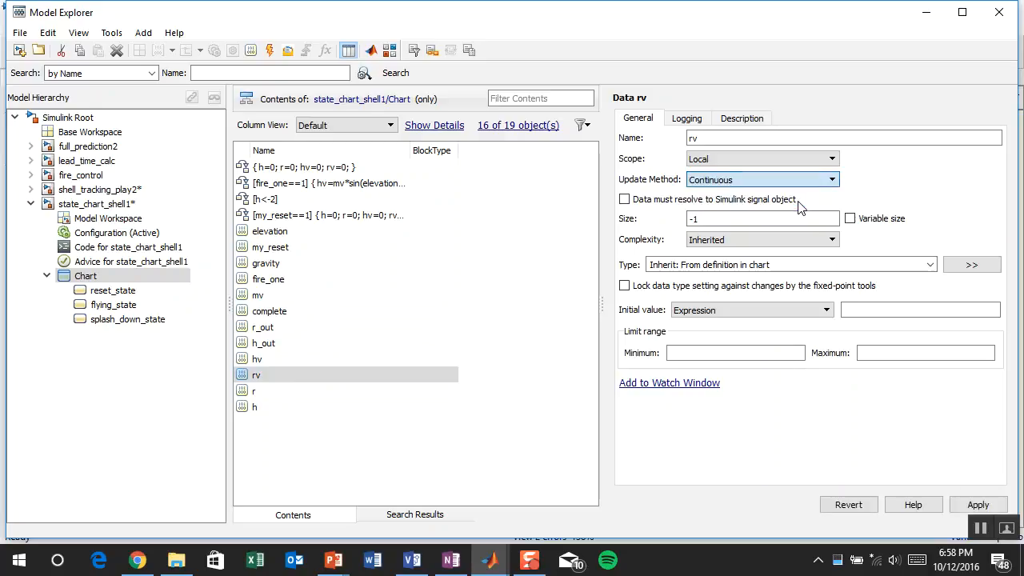
pyautogui.click(740, 201)
pyautogui.click(962, 500)
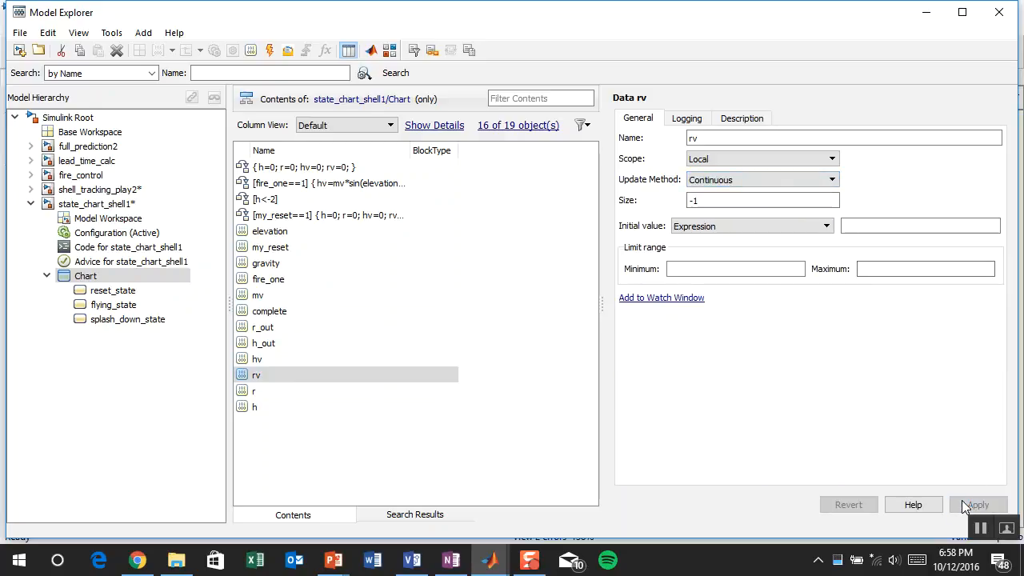
# Set the update method of the local data r and h to Continuous, apply each change, and close Model Explorer
pyautogui.click(274, 392)
pyautogui.click(778, 181)
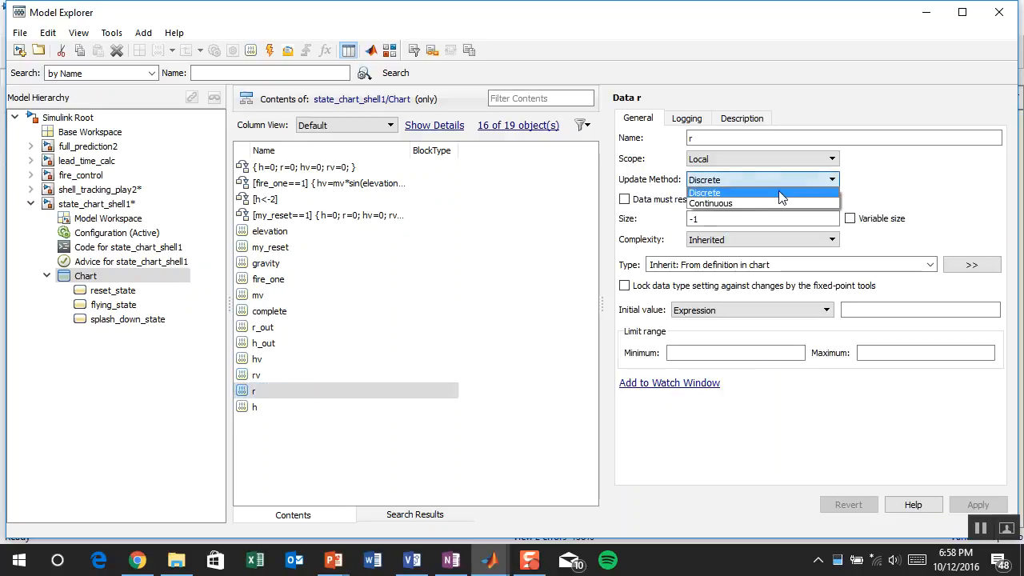
pyautogui.click(777, 203)
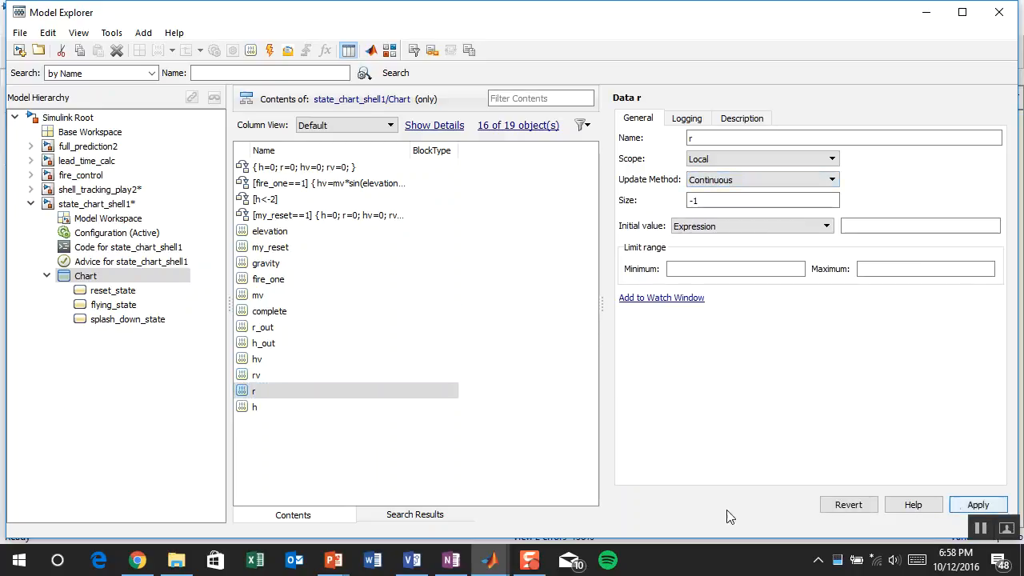
pyautogui.click(958, 505)
pyautogui.click(253, 407)
pyautogui.click(752, 180)
pyautogui.click(753, 198)
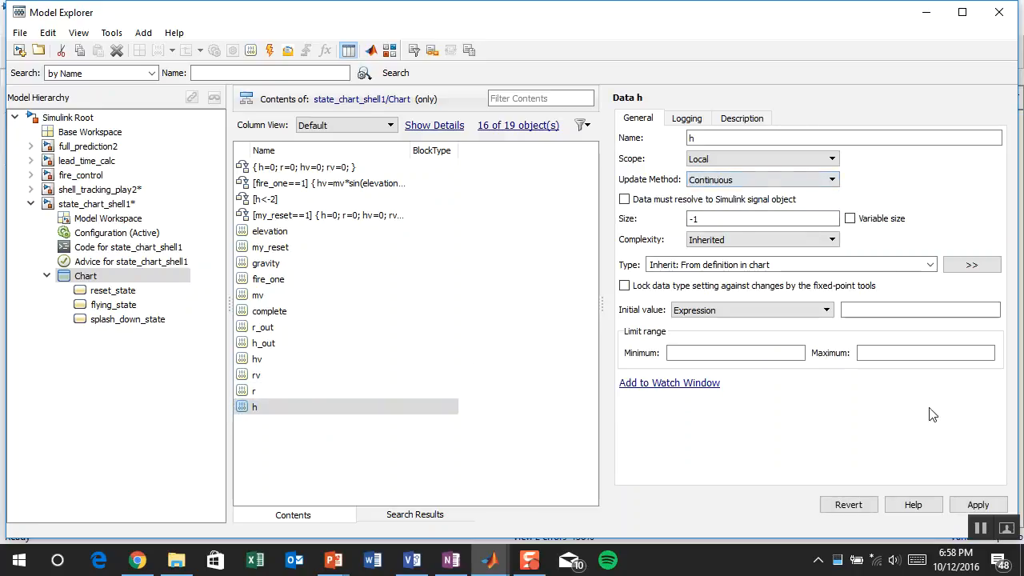
pyautogui.click(976, 505)
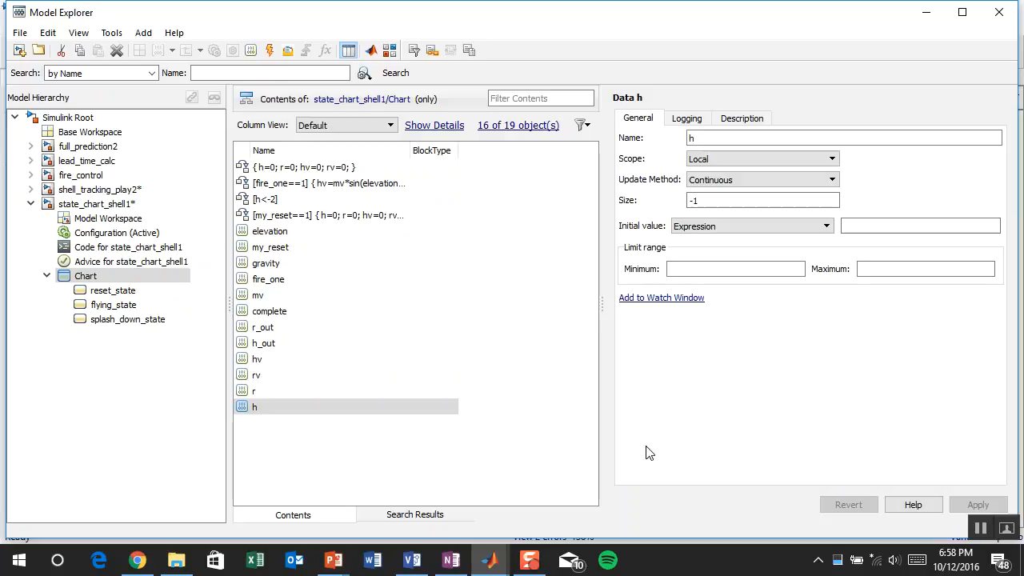
pyautogui.click(1012, 14)
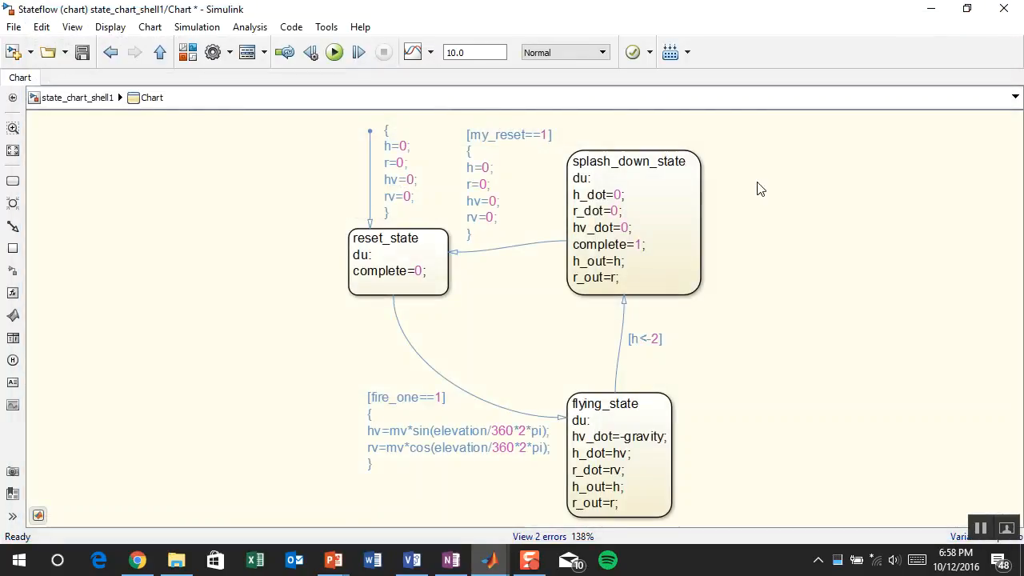
# Update the diagram and return to the top-level model to view the Chart block's ports
pyautogui.hotkey('ctrl', 'd')
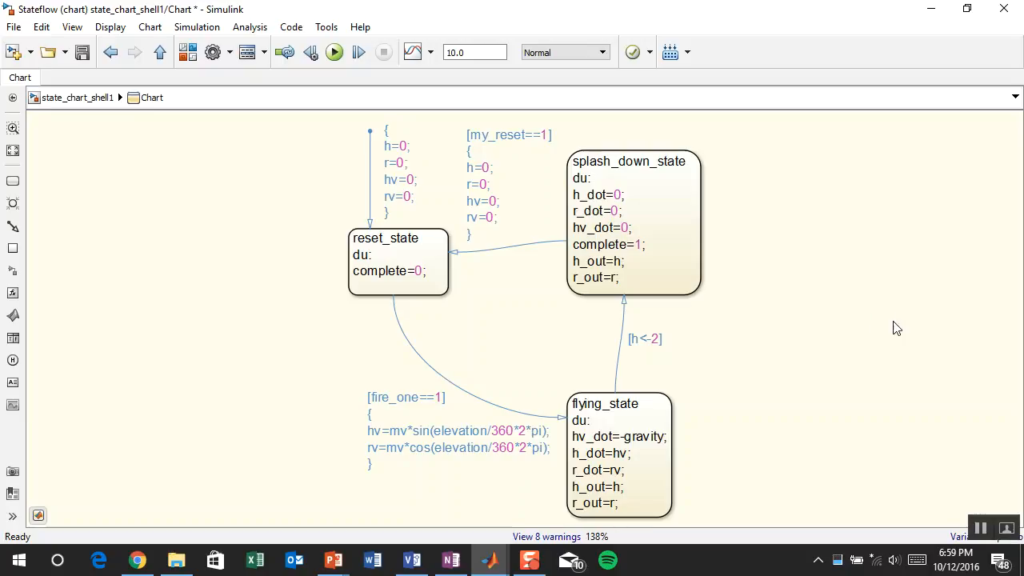
pyautogui.press('Escape')
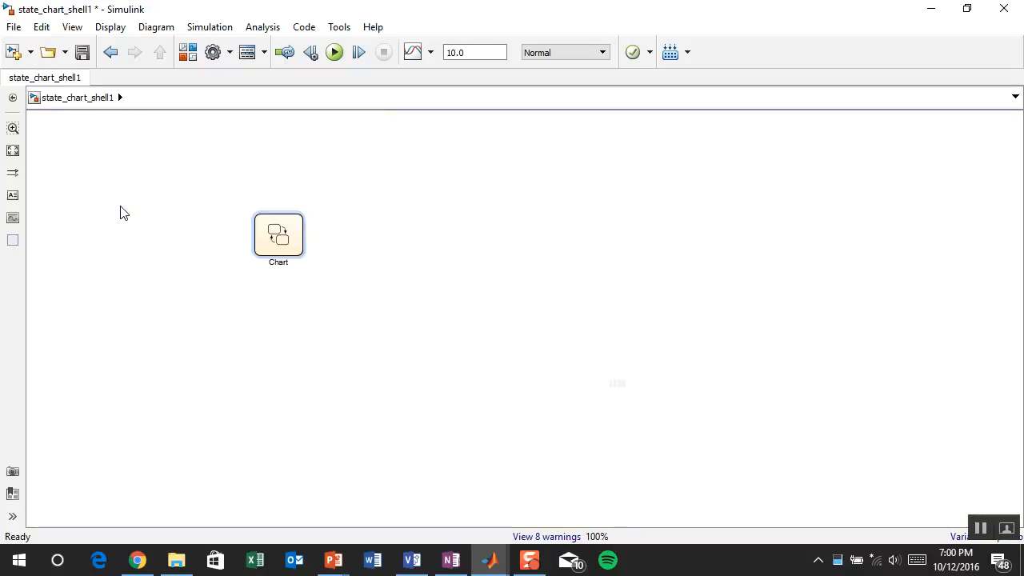
pyautogui.scroll(2, 284, 276)
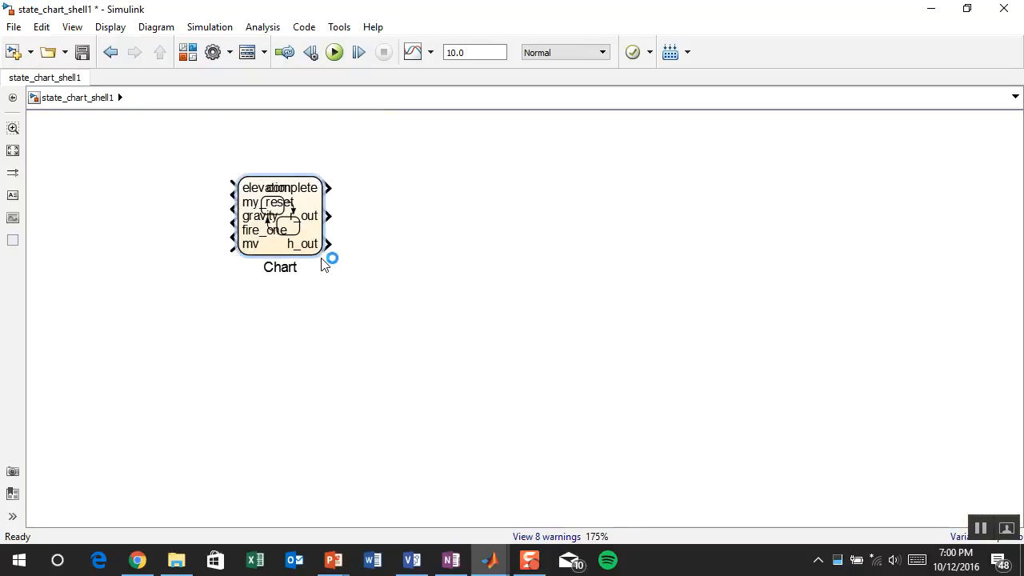
# Enlarge the Chart block so its ports are readable and add a Constant block beside its inputs, keeping the default value
pyautogui.moveTo(322, 254); pyautogui.dragTo(508, 424)
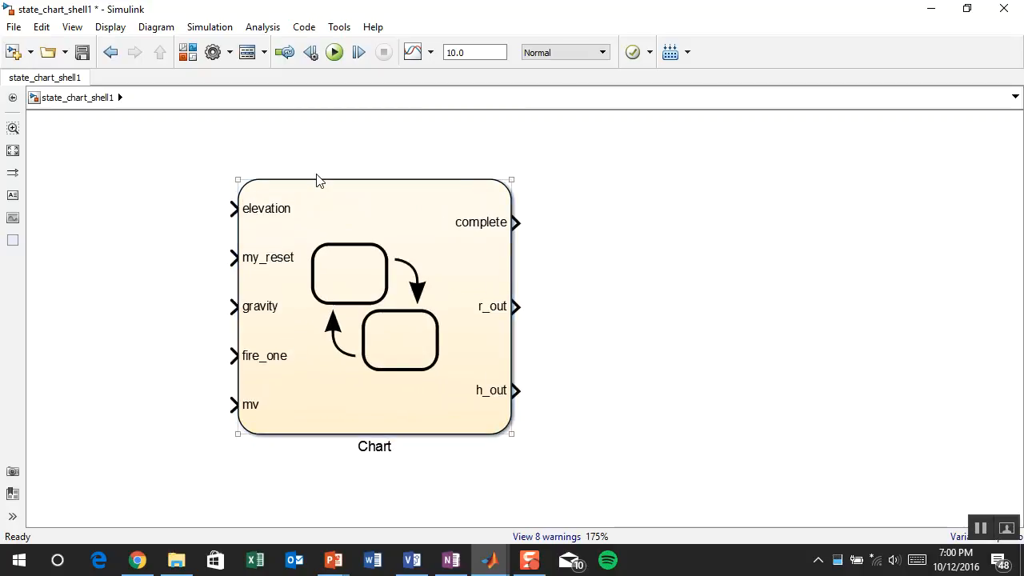
pyautogui.doubleClick(155, 218)
pyautogui.write('cons')
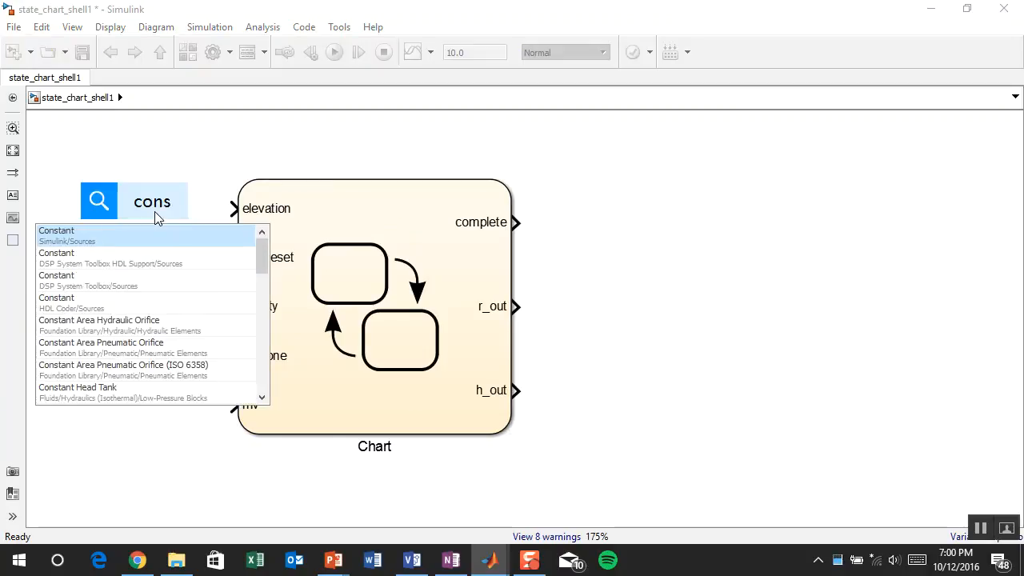
pyautogui.press('Return')
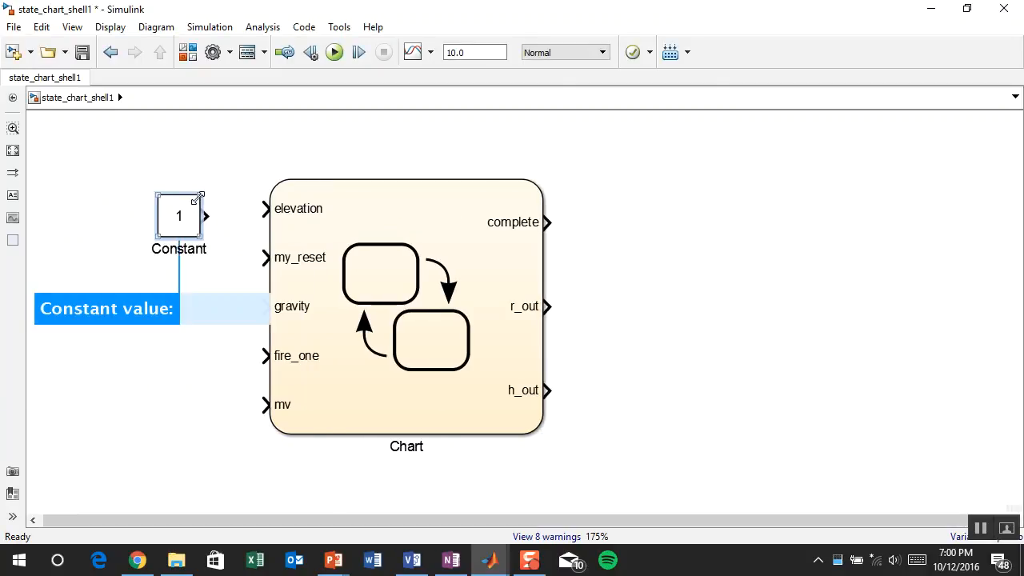
pyautogui.press('Return')
# Shrink the Constant block, connect it to the elevation input, and copy it beside the other four chart inputs
pyautogui.moveTo(195, 239); pyautogui.dragTo(181, 216)
pyautogui.click(205, 209)
pyautogui.moveTo(165, 213); pyautogui.dragTo(169, 408)
pyautogui.click(664, 229)
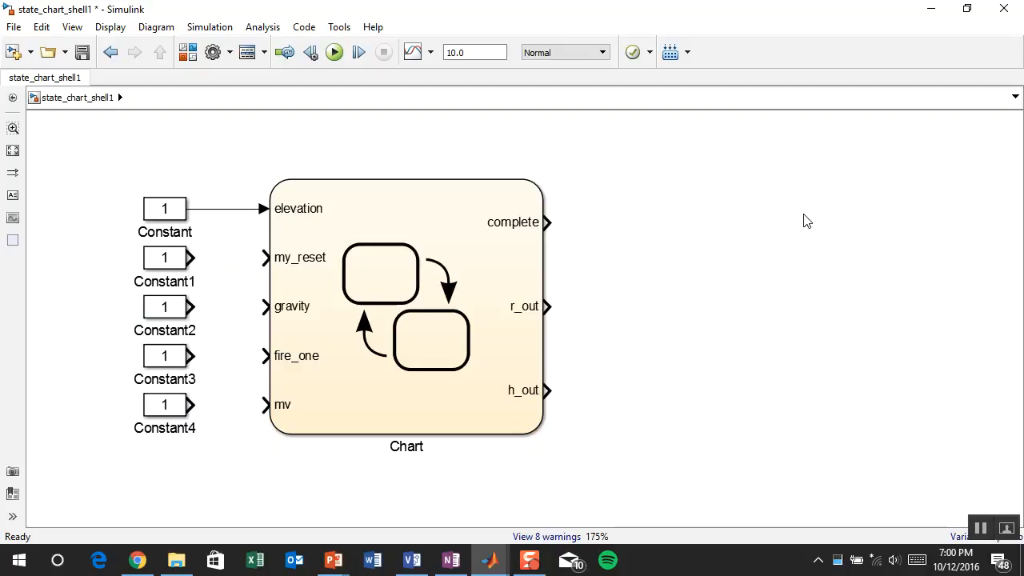
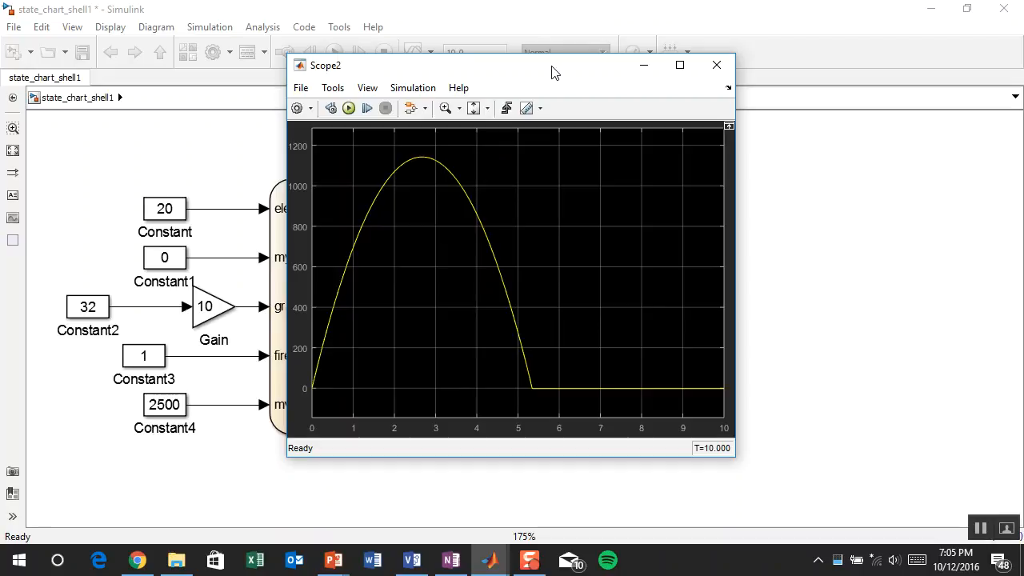
# Maximize the Scope2 window and set the h_out line's marker style to a point
pyautogui.moveTo(551, 70); pyautogui.dragTo(570, 6)
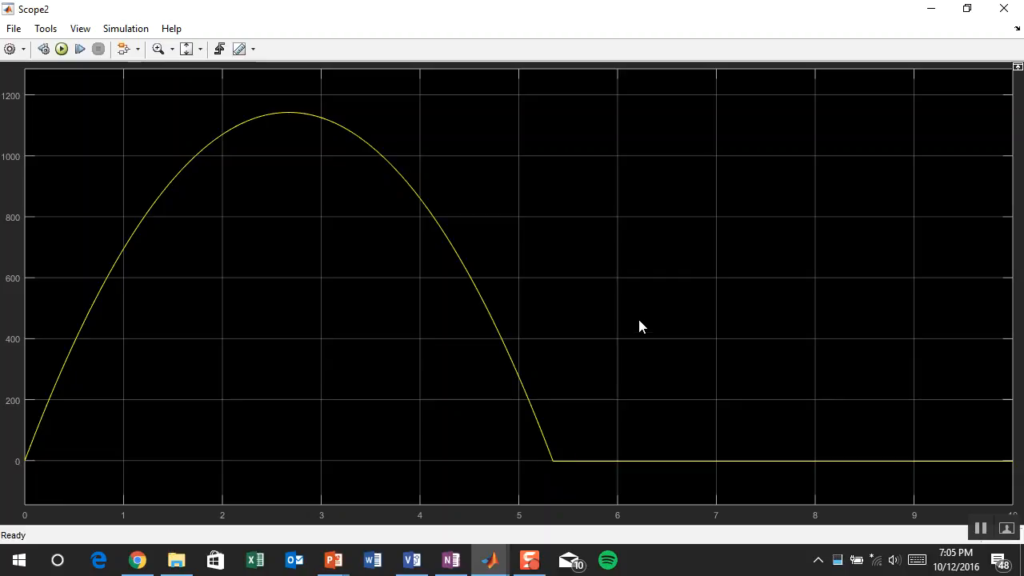
pyautogui.click(9, 49)
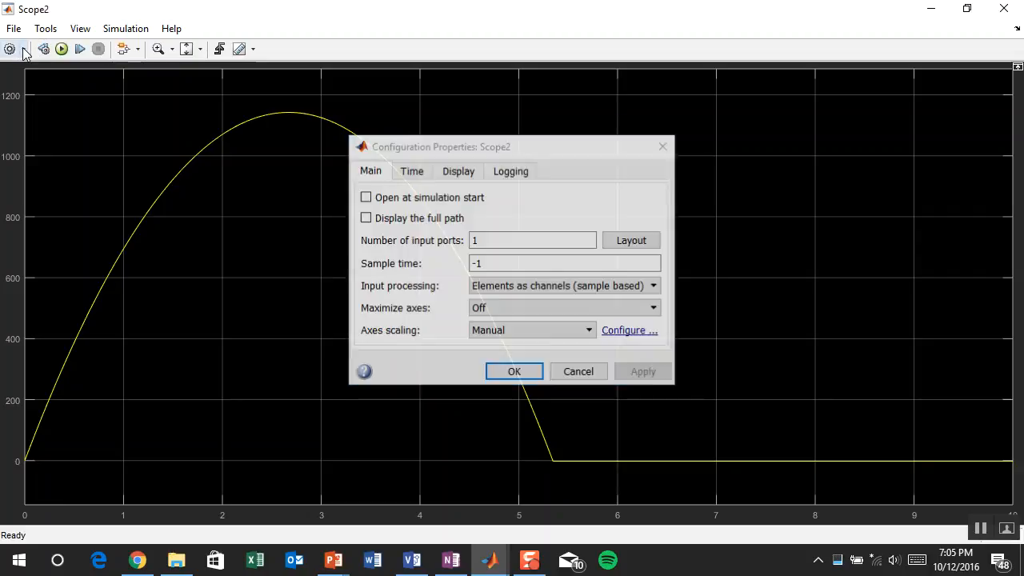
pyautogui.click(23, 49)
pyautogui.click(13, 91)
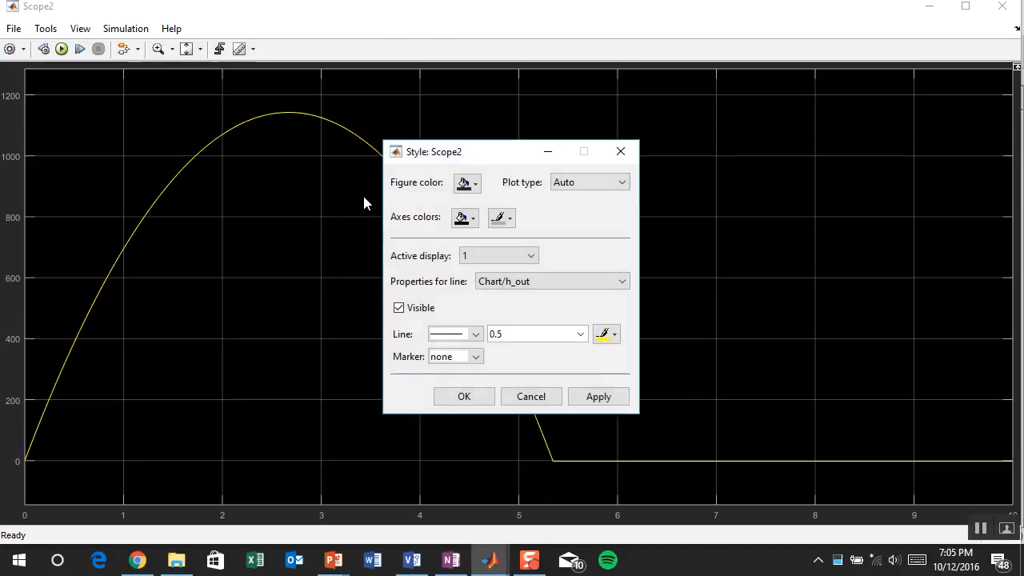
pyautogui.click(476, 360)
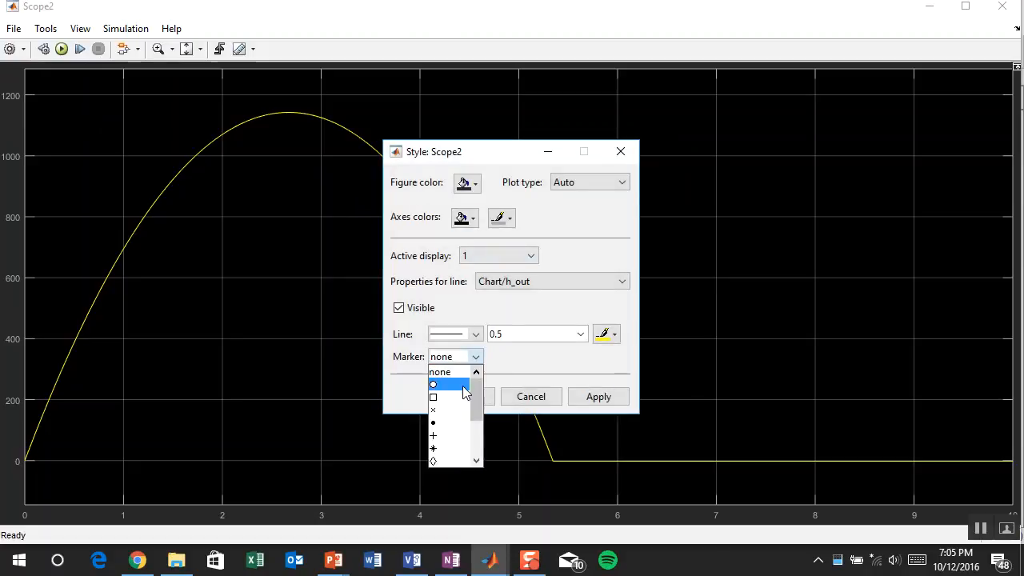
pyautogui.click(457, 422)
pyautogui.click(486, 397)
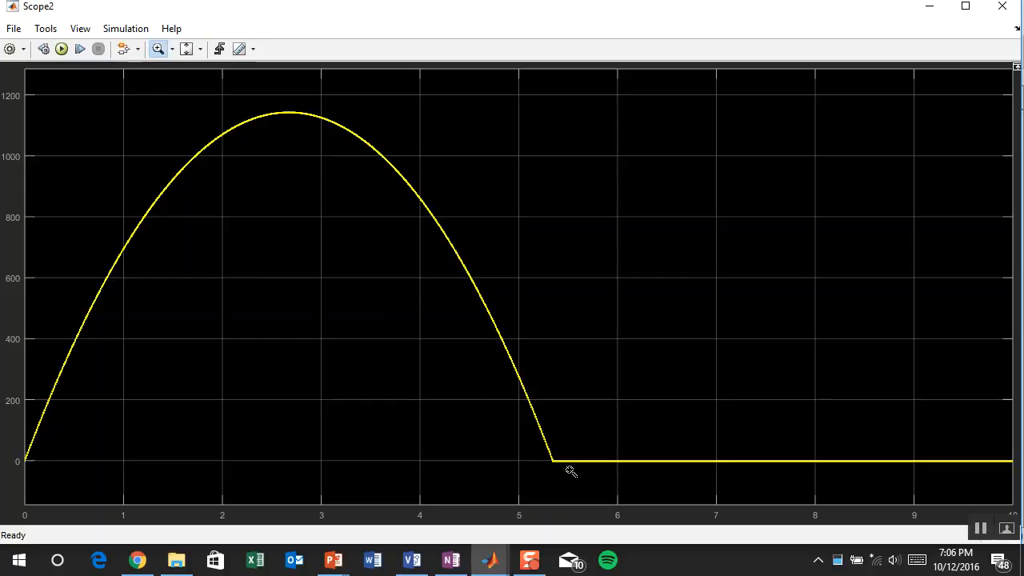
# Examine the h_out curve closely around the splash-down point and close the scope
pyautogui.moveTo(534, 426); pyautogui.dragTo(586, 485)
pyautogui.moveTo(372, 317); pyautogui.dragTo(430, 367)
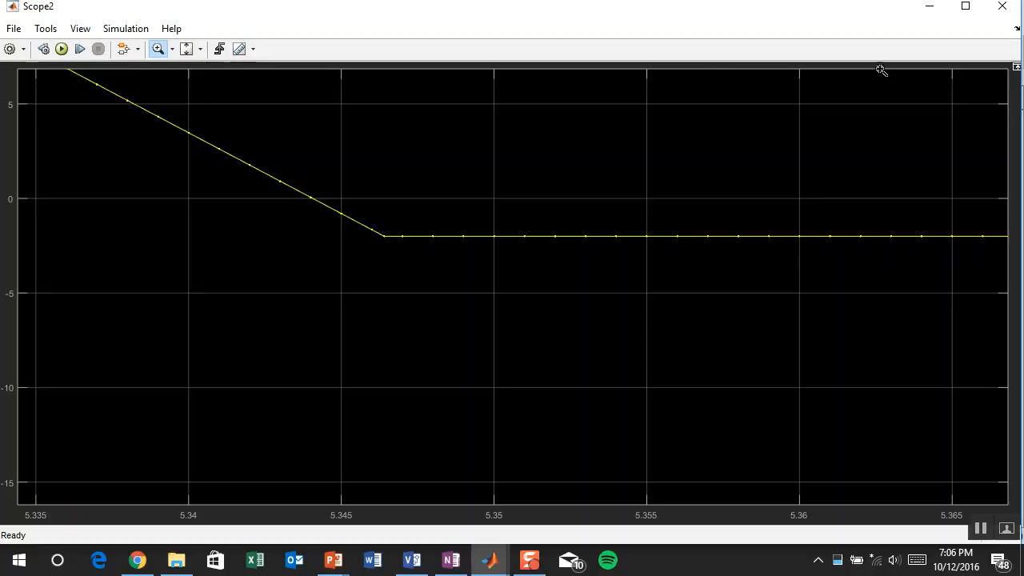
pyautogui.click(1002, 7)
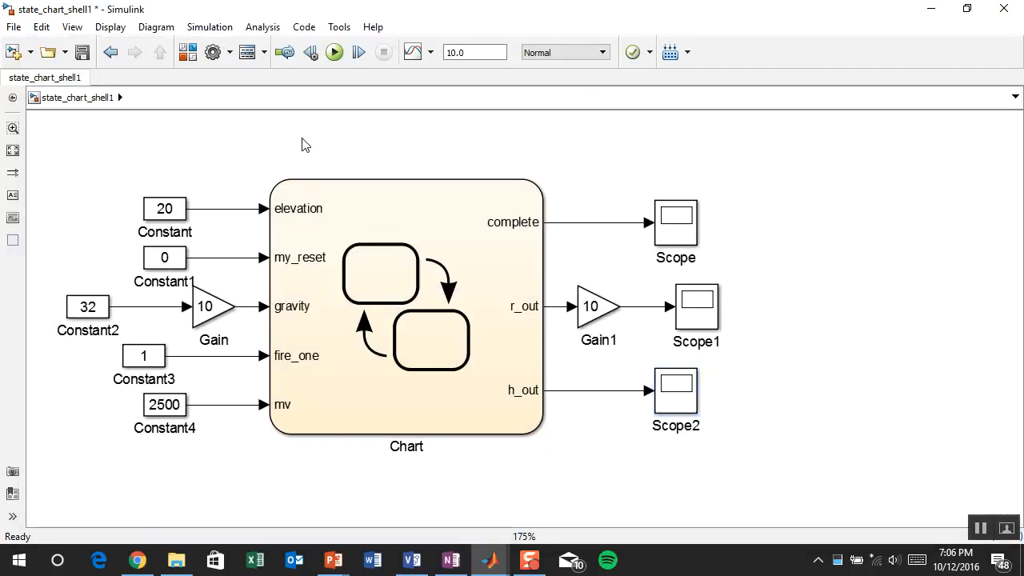
# Move the elevation, my_reset and fire_one constants away from the chart, and the 32 and 2500 constants closer to it
pyautogui.click(204, 165)
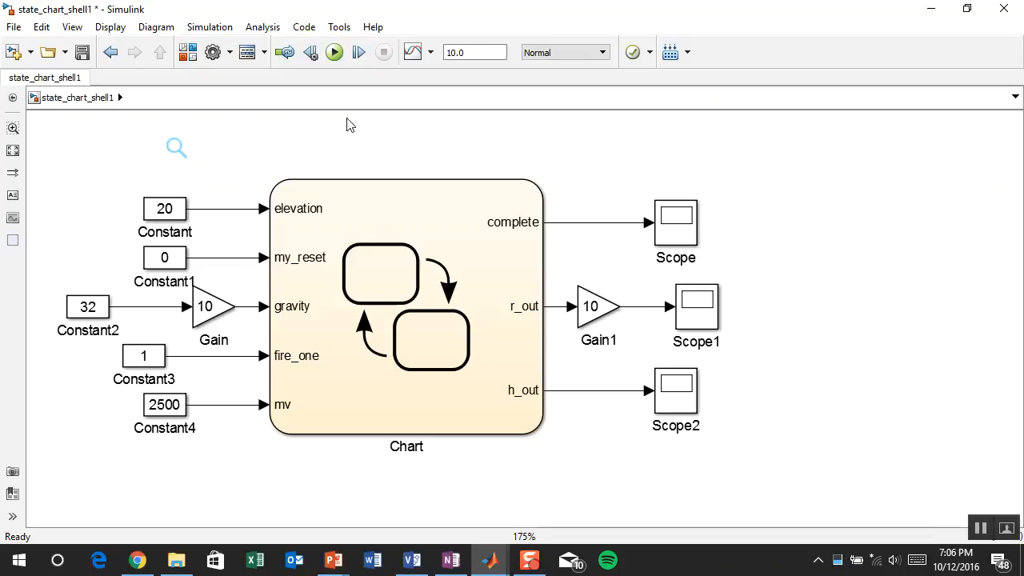
pyautogui.click(176, 210)
pyautogui.moveTo(176, 210); pyautogui.dragTo(86, 210)
pyautogui.moveTo(167, 260); pyautogui.dragTo(77, 260)
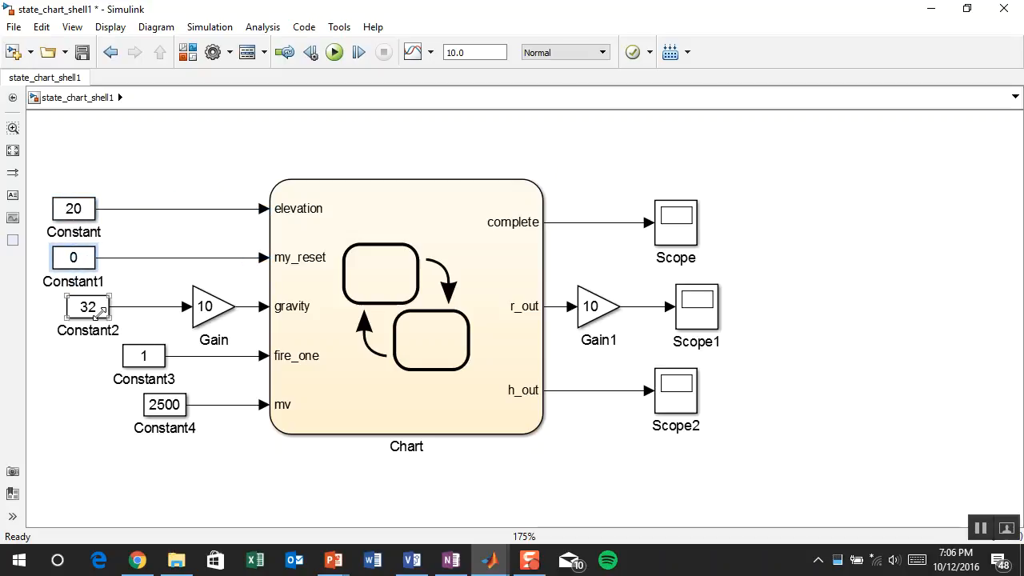
pyautogui.moveTo(100, 315); pyautogui.dragTo(149, 320)
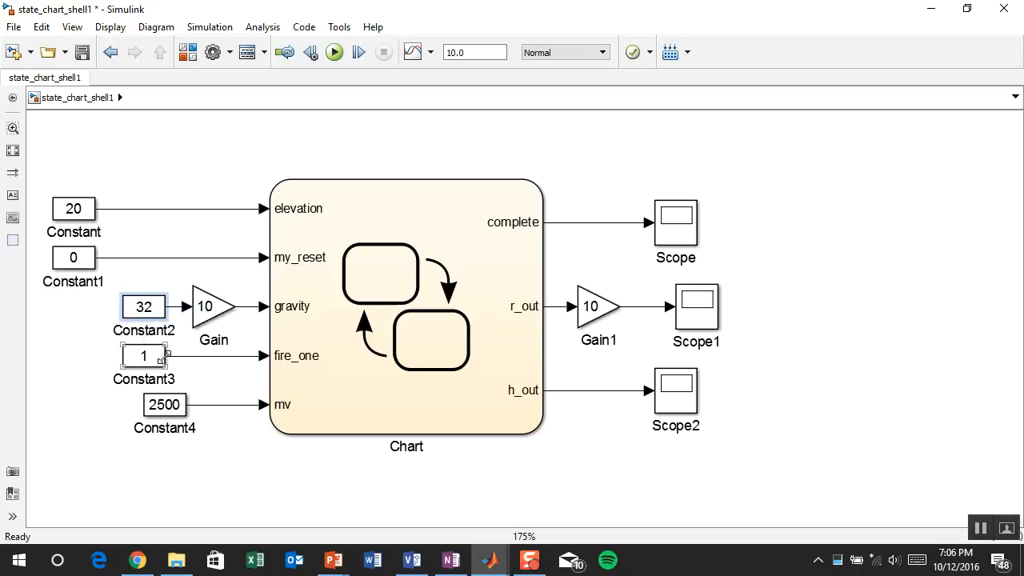
pyautogui.moveTo(152, 356); pyautogui.dragTo(69, 356)
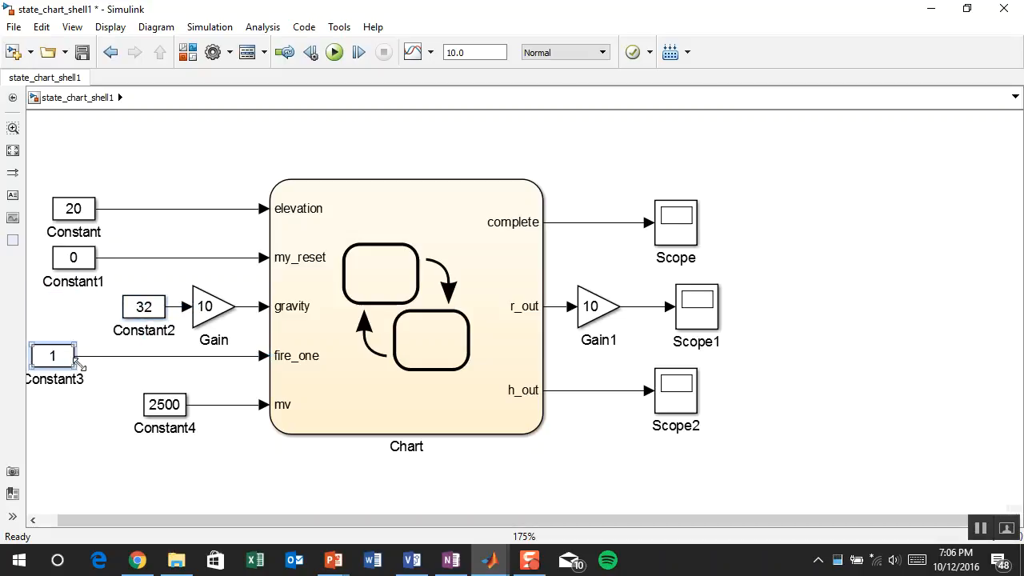
pyautogui.moveTo(175, 407); pyautogui.dragTo(196, 406)
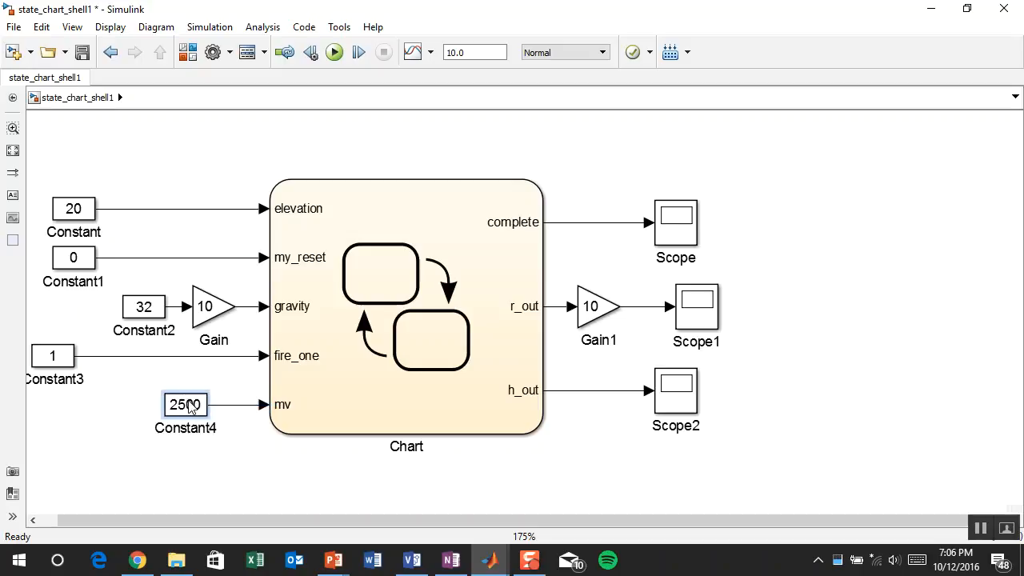
# Move the three Scope blocks farther from the chart outputs to leave room around the chart and gains
pyautogui.click(683, 233)
pyautogui.moveTo(683, 233); pyautogui.dragTo(745, 233)
pyautogui.moveTo(698, 316); pyautogui.dragTo(740, 316)
pyautogui.click(671, 404)
pyautogui.moveTo(671, 404); pyautogui.dragTo(733, 404)
# Group the chart, both gains and the gravity and mv constants into a subsystem, leaving the other constants and scopes outside
pyautogui.moveTo(104, 151); pyautogui.dragTo(344, 176)
pyautogui.moveTo(84, 167); pyautogui.dragTo(55, 259)
pyautogui.moveTo(102, 154); pyautogui.dragTo(650, 454)
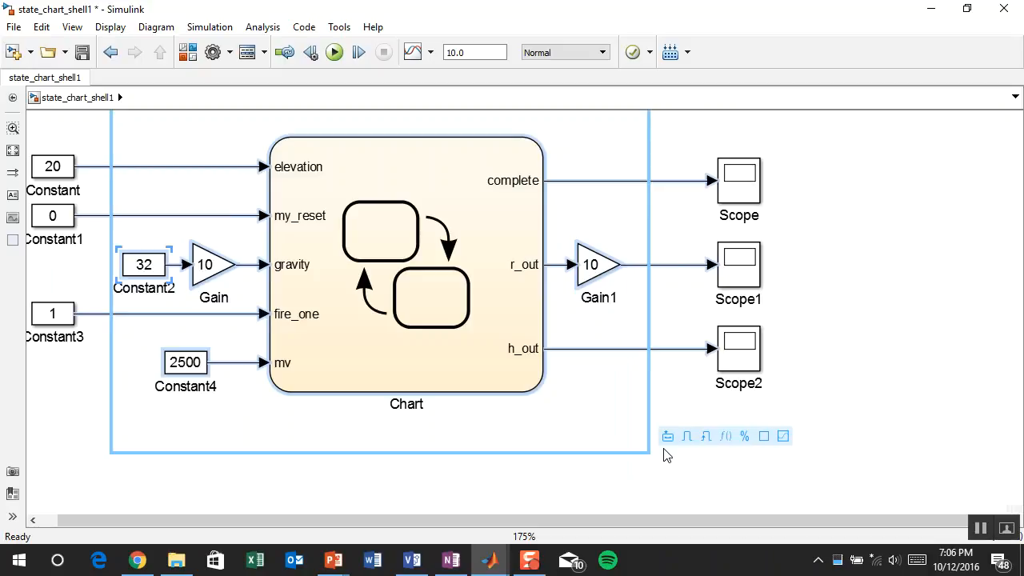
pyautogui.click(667, 437)
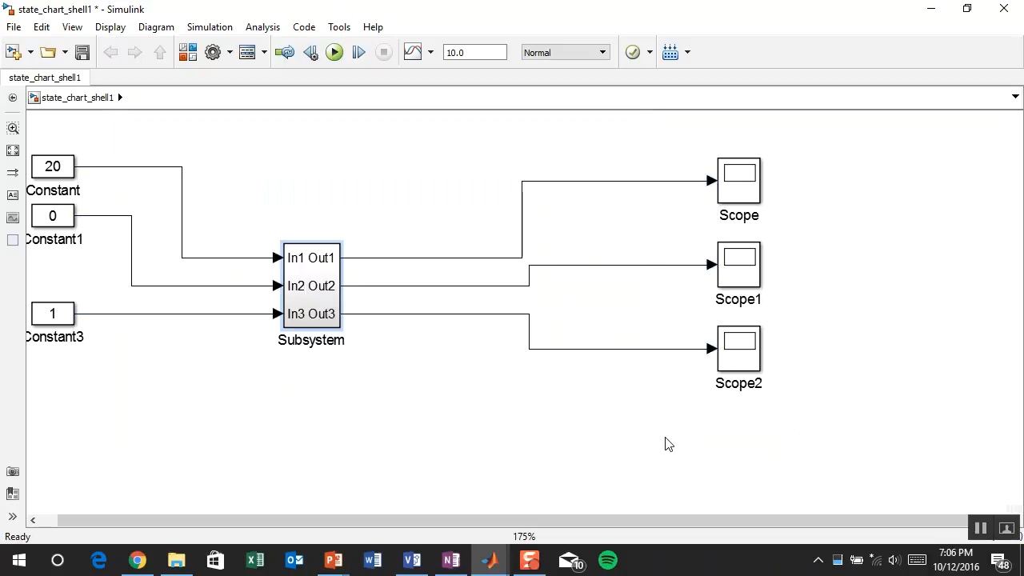
# Create a mask for the subsystem and add two edit parameters to its dialog
pyautogui.rightClick(323, 267)
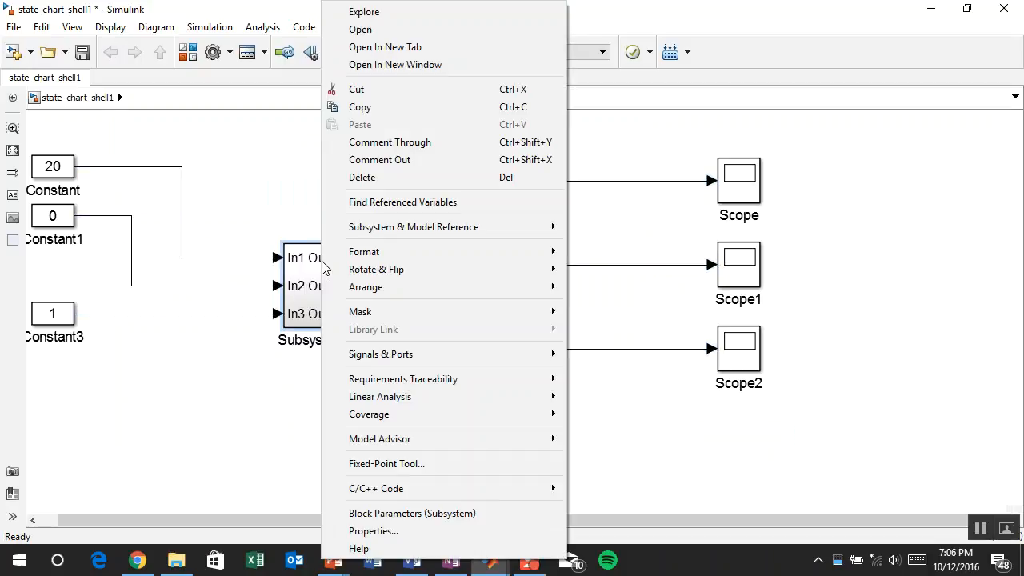
pyautogui.moveTo(492, 312)
pyautogui.click(617, 317)
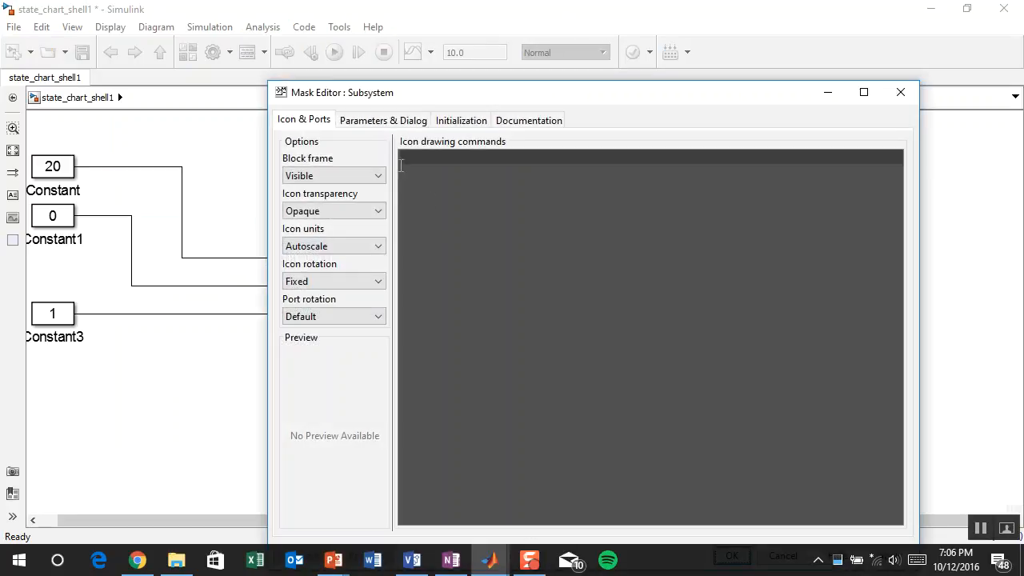
pyautogui.click(357, 120)
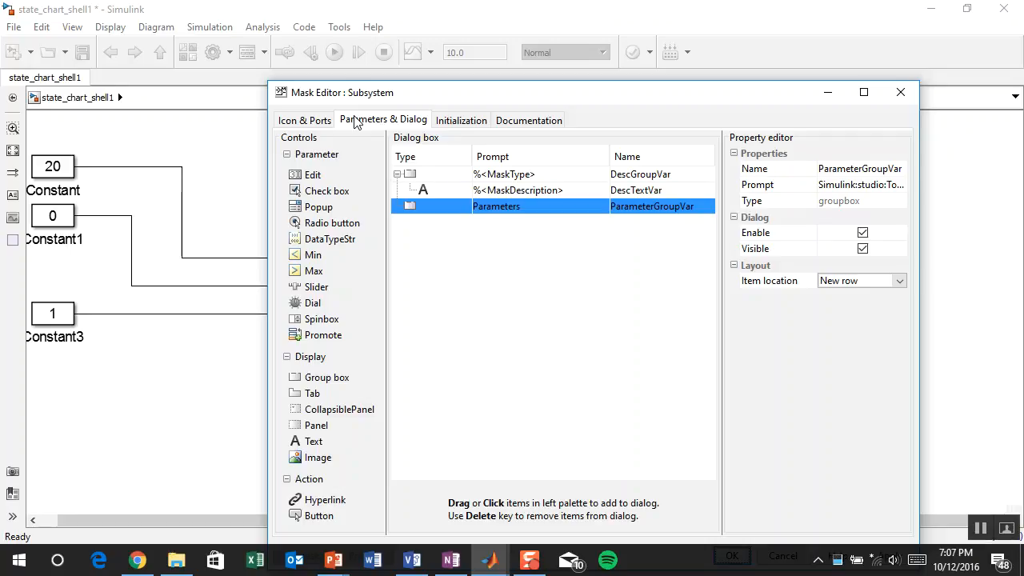
pyautogui.click(324, 175)
pyautogui.click(324, 175)
# Give the first mask parameter the prompt Speed Factor and the variable name sf
pyautogui.click(489, 221)
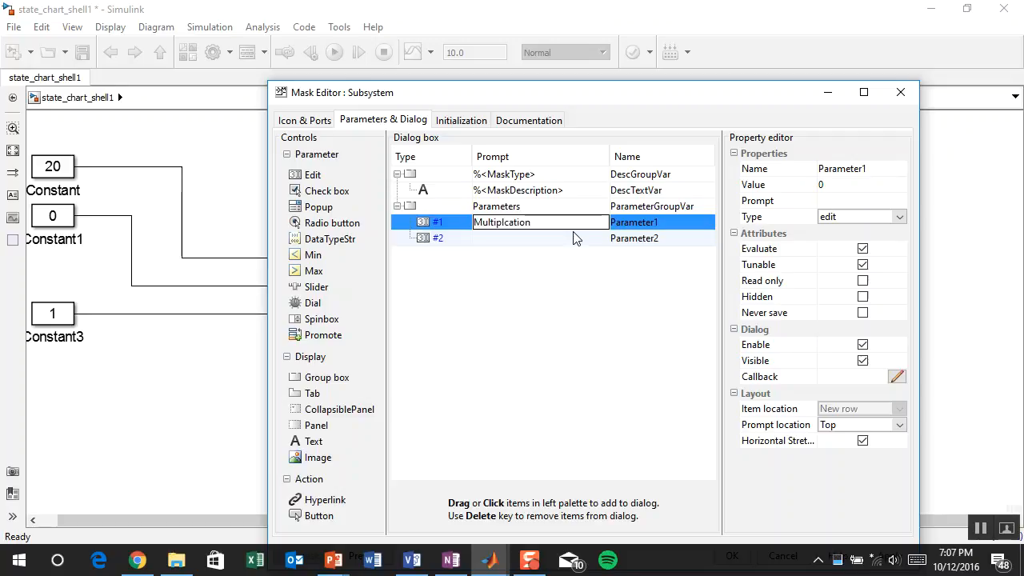
pyautogui.press('BackSpace')
pyautogui.press('BackSpace')
pyautogui.press('BackSpace')
pyautogui.press('Return')
pyautogui.write('sf')
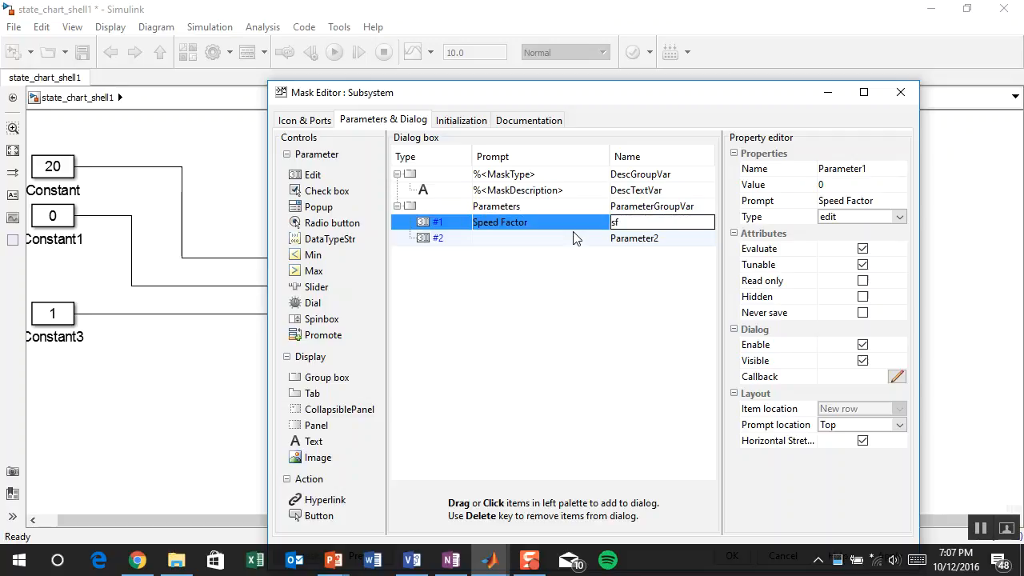
pyautogui.press('Tab')
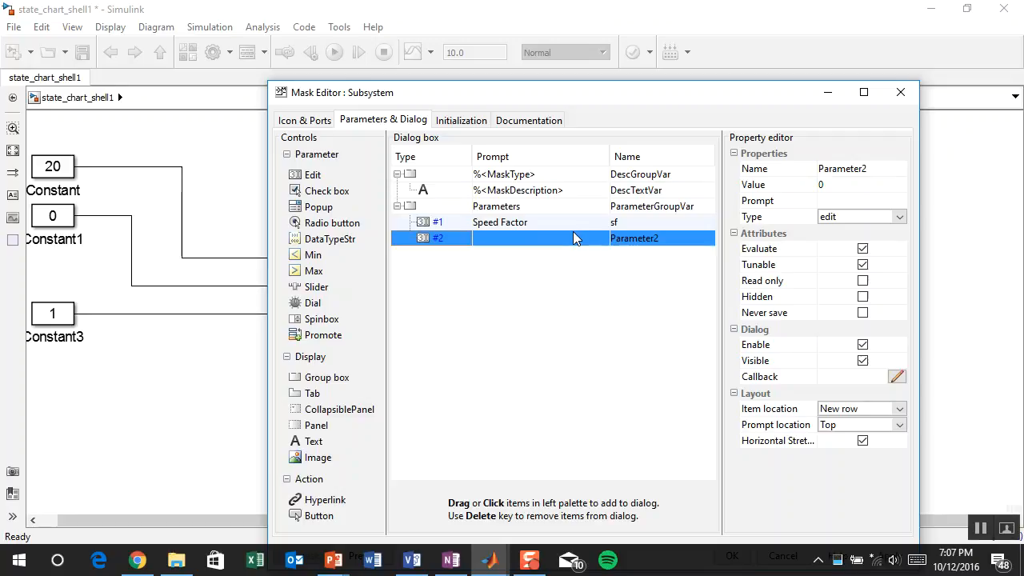
# Give the second mask parameter the prompt Sample Time (s) and the name ts, and accept the mask
pyautogui.click(578, 240)
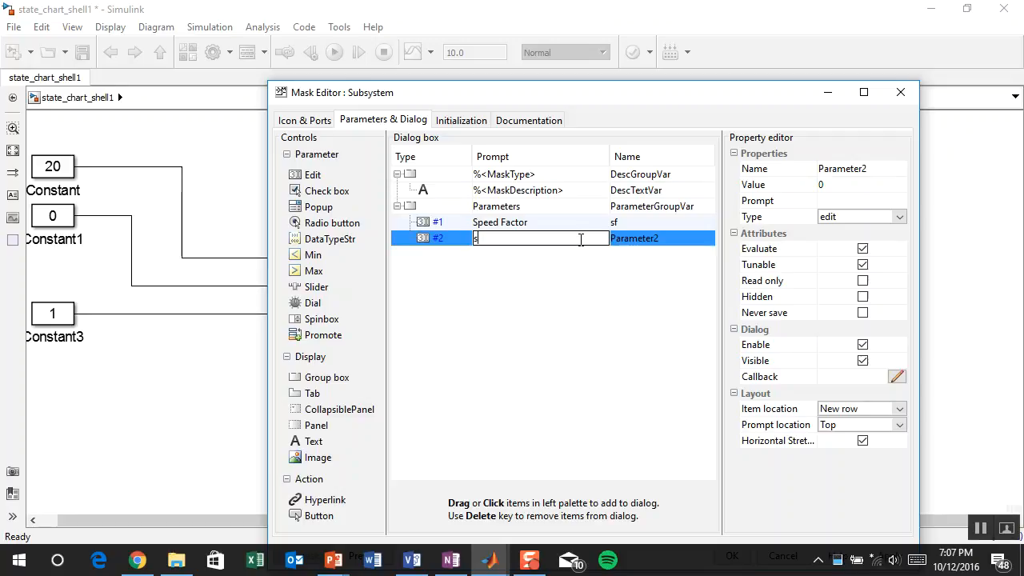
pyautogui.write('samp')
pyautogui.press('BackSpace')
pyautogui.press('BackSpace')
pyautogui.press('BackSpace')
pyautogui.write('Sample Time (s)')
pyautogui.press('Tab')
pyautogui.write('t')
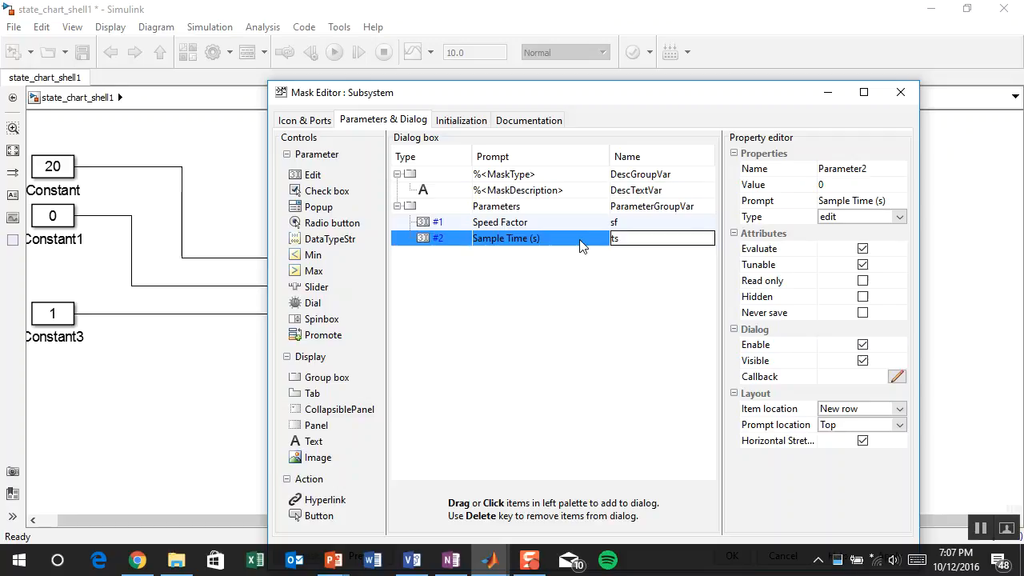
pyautogui.moveTo(618, 100); pyautogui.dragTo(583, 51)
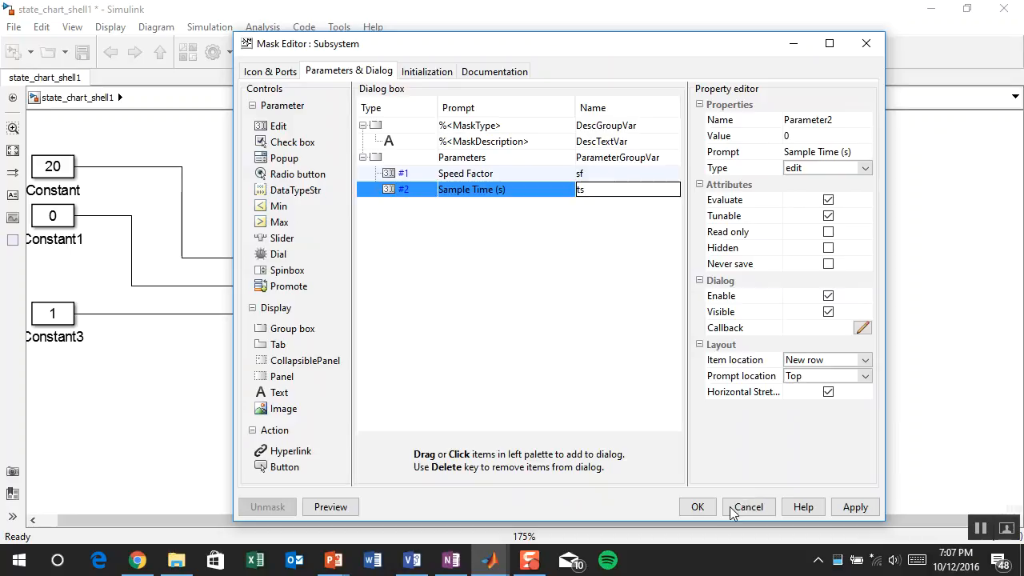
pyautogui.click(697, 508)
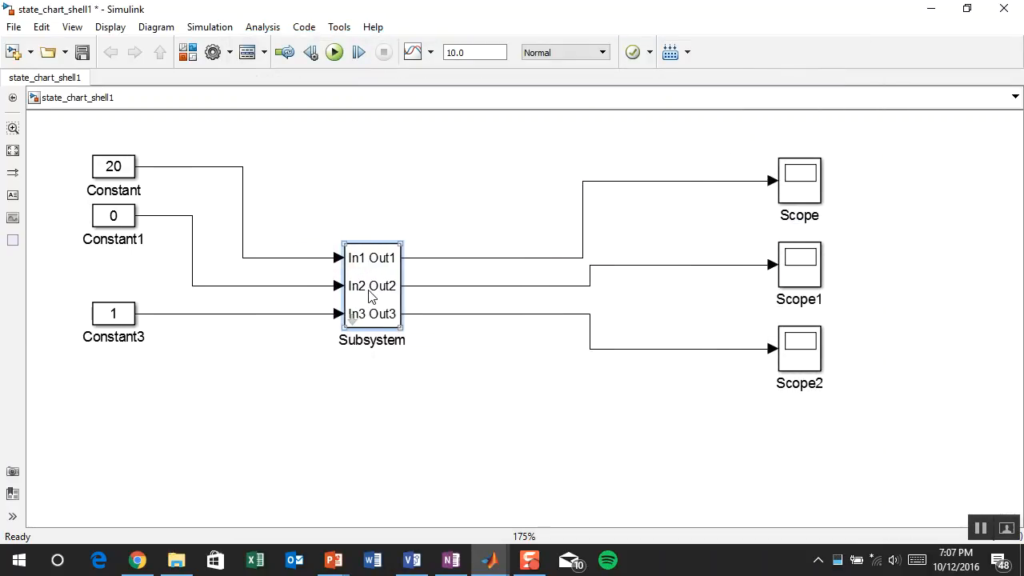
# Look inside the masked subsystem and set the sample time of the gravity constant to ts
pyautogui.click(354, 321)
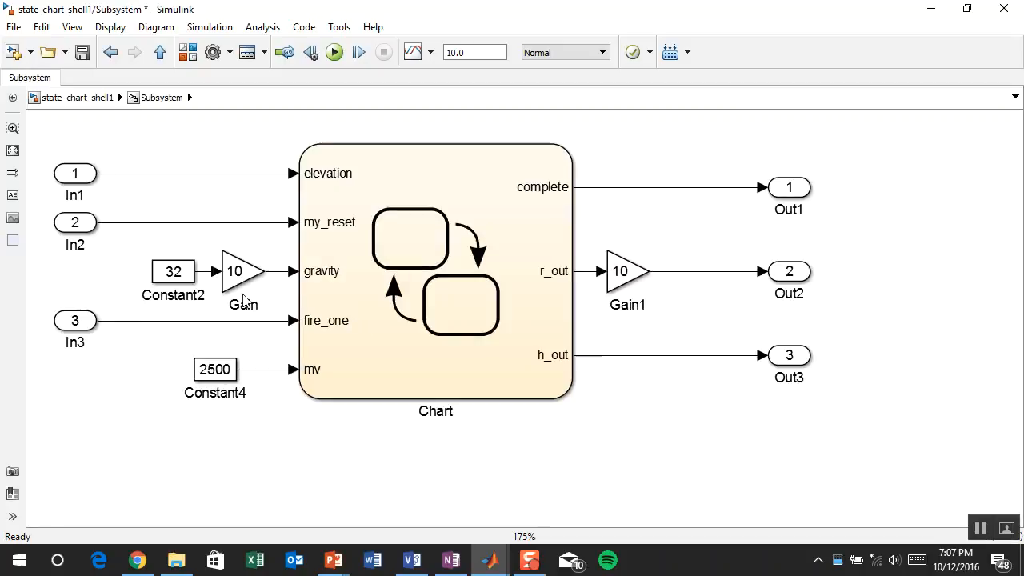
pyautogui.doubleClick(174, 273)
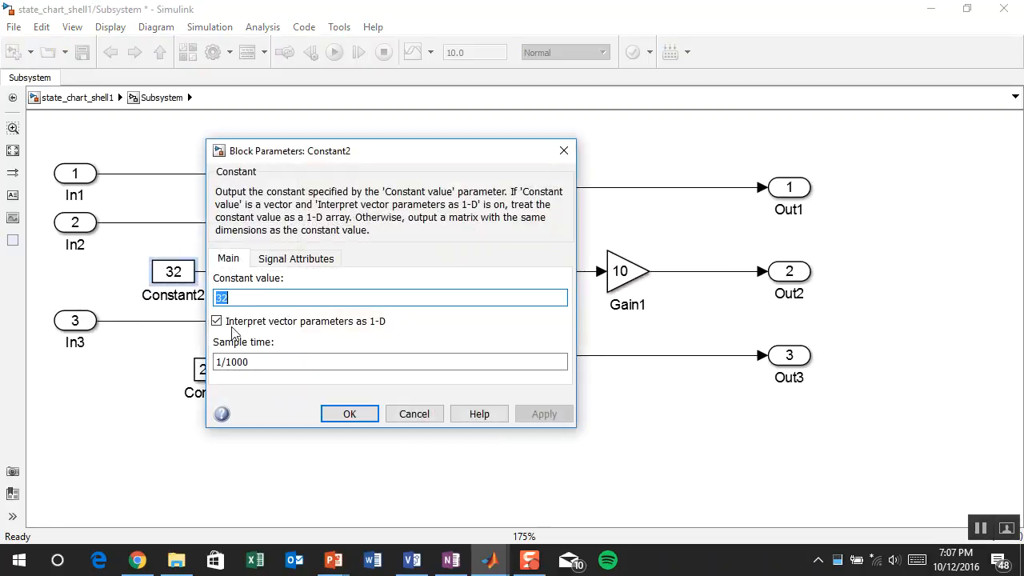
pyautogui.moveTo(255, 361); pyautogui.dragTo(211, 363)
pyautogui.write('st')
pyautogui.click(331, 416)
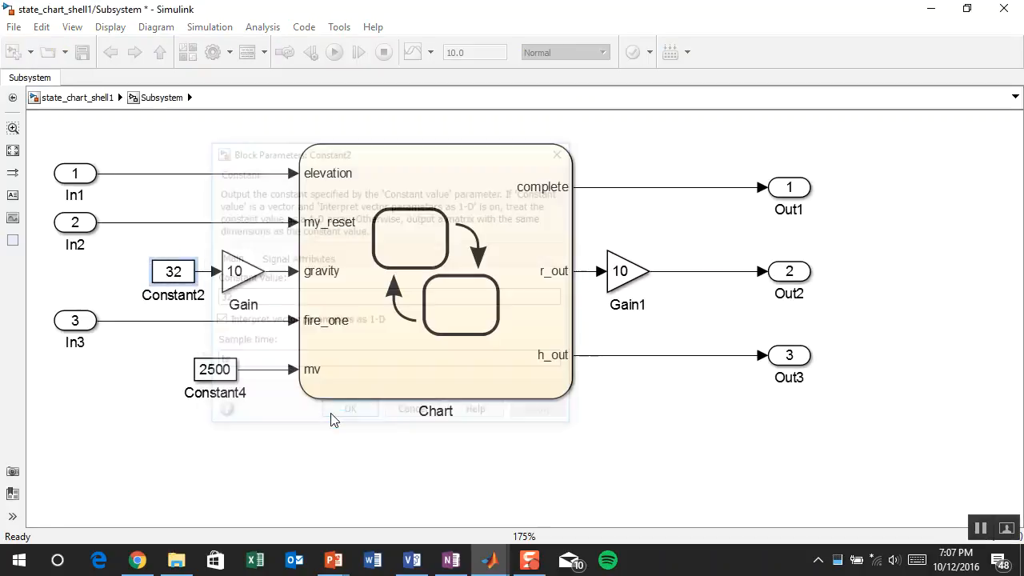
# Set the gain of both Gain blocks, at the gravity input and the r_out output, to sf
pyautogui.doubleClick(244, 272)
pyautogui.write('sf')
pyautogui.click(419, 409)
pyautogui.click(630, 280)
pyautogui.doubleClick(630, 280)
pyautogui.write('sf')
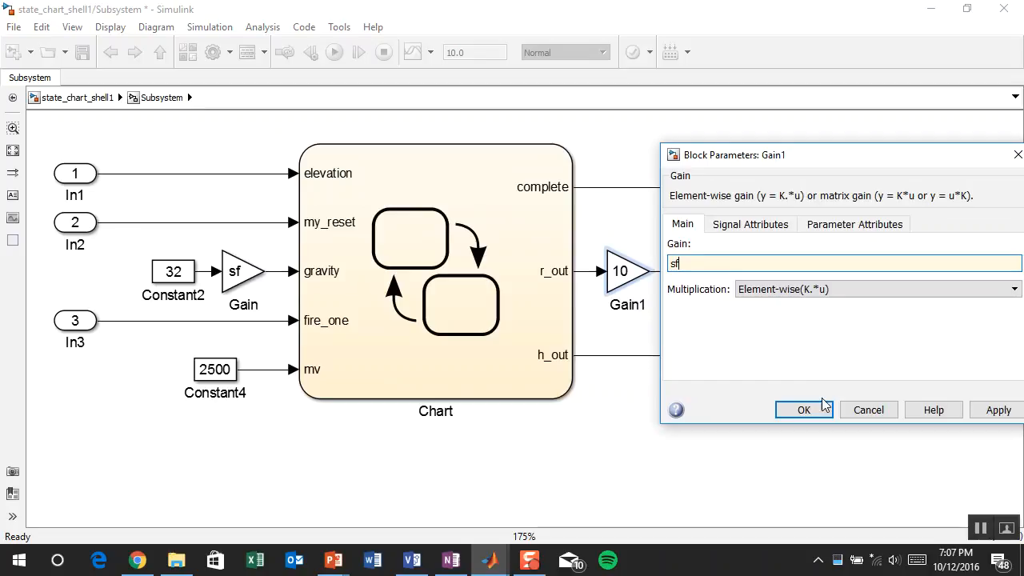
pyautogui.click(824, 415)
# Widen the Subsystem block at the model's top level and check its Speed Factor and Sample Time mask parameters
pyautogui.press('Escape')
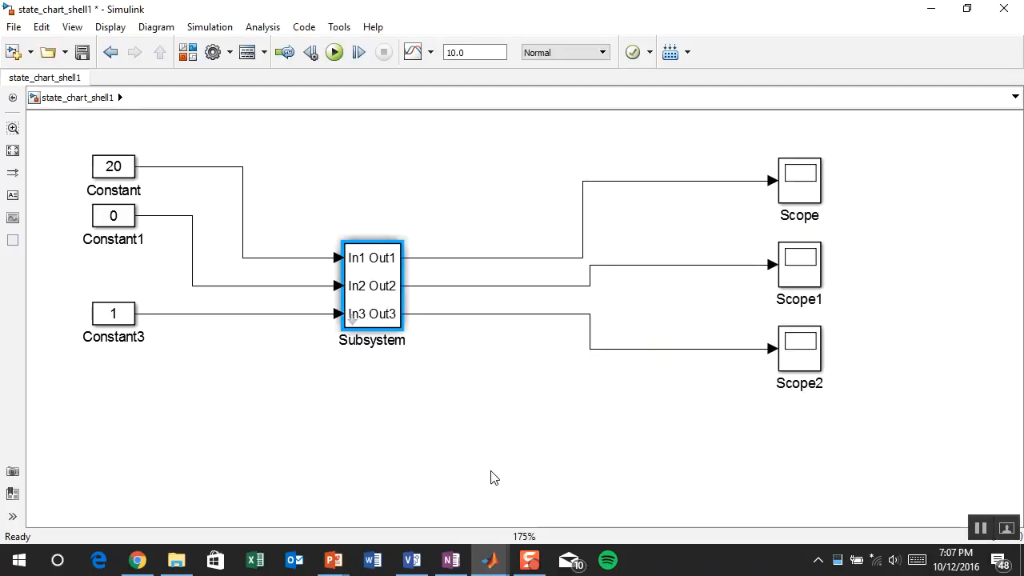
pyautogui.moveTo(402, 242); pyautogui.dragTo(480, 242)
pyautogui.doubleClick(449, 293)
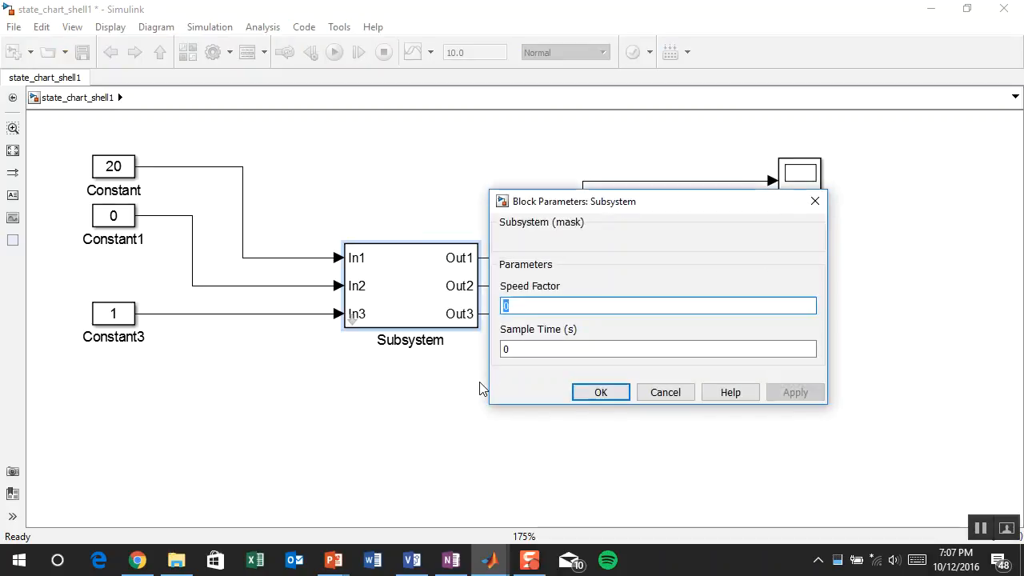
pyautogui.click(600, 392)
pyautogui.click(638, 453)
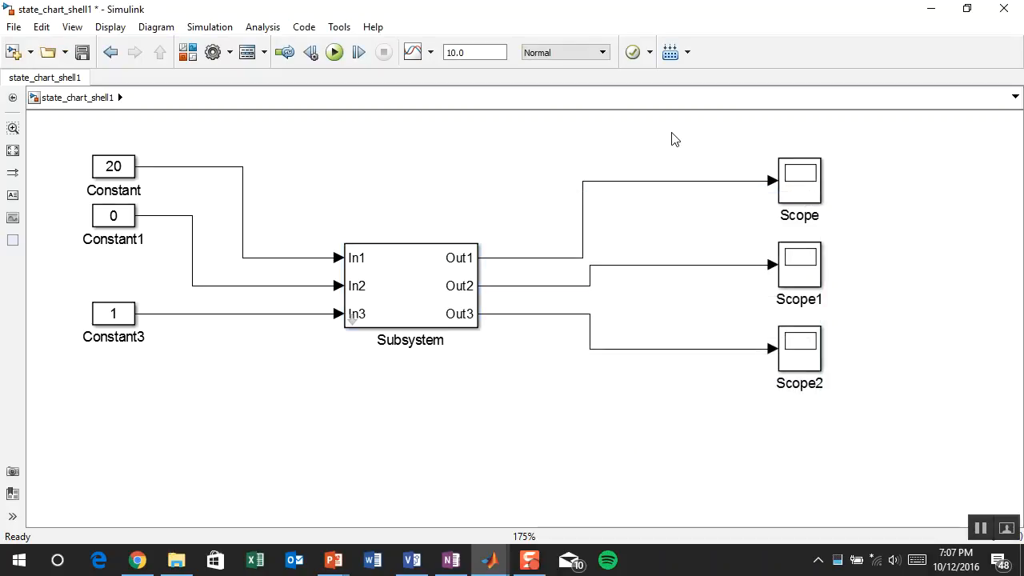
# Save state_chart_shell1, switch to the shell_tracking_play2 model and look inside its masked subsystem
pyautogui.click(82, 52)
pyautogui.click(490, 560)
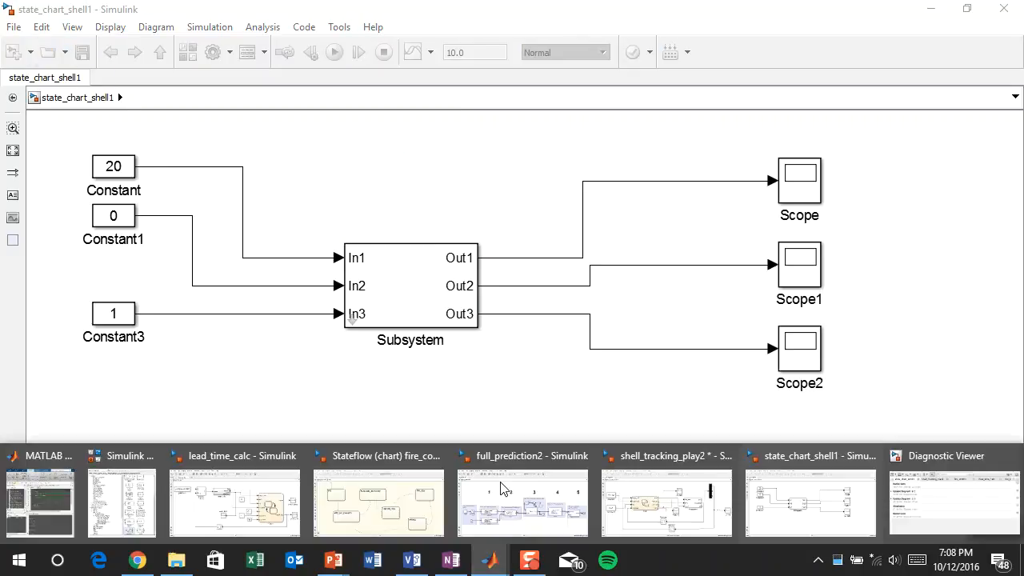
pyautogui.moveTo(501, 568)
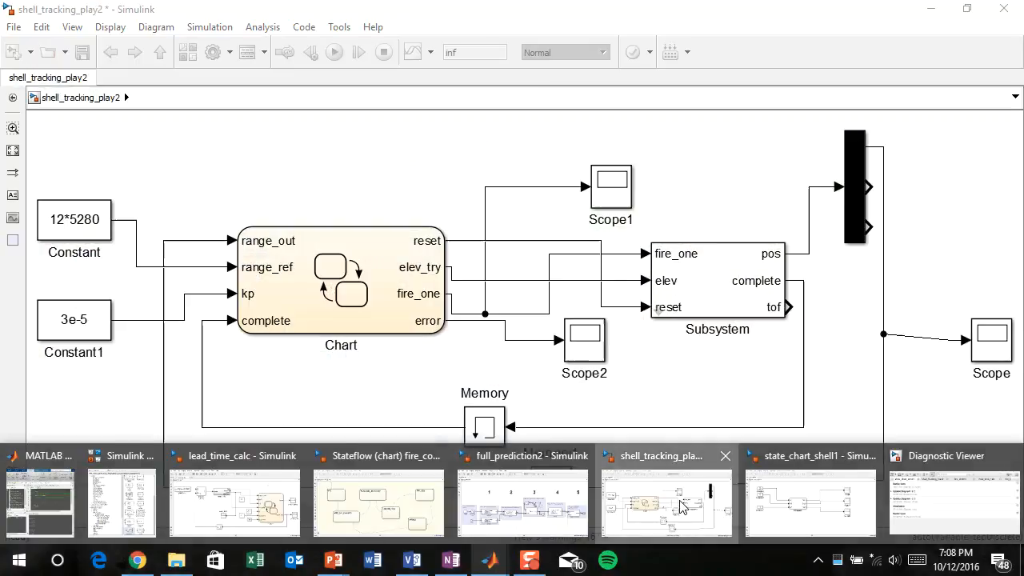
pyautogui.click(672, 528)
pyautogui.click(713, 276)
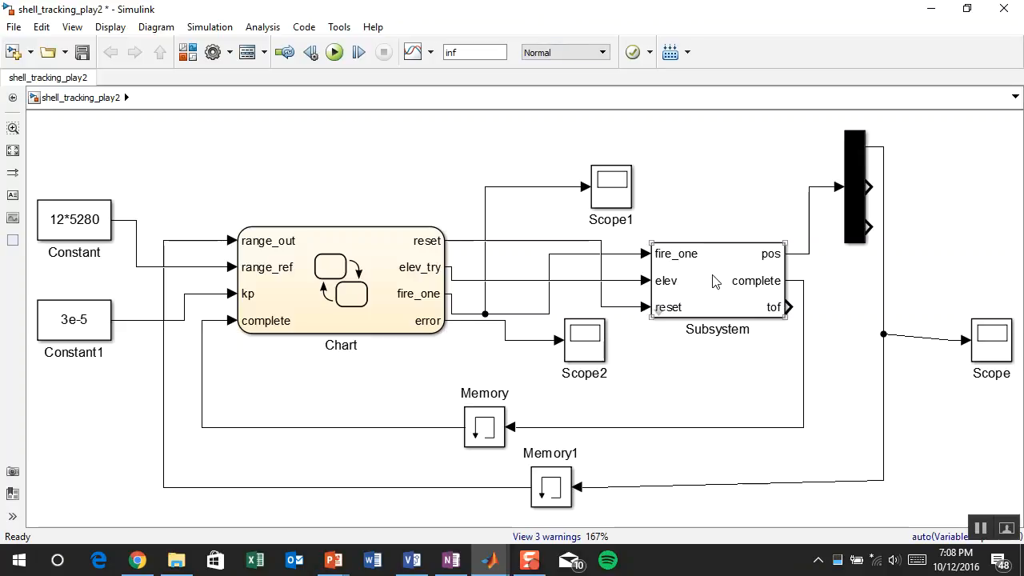
pyautogui.click(658, 312)
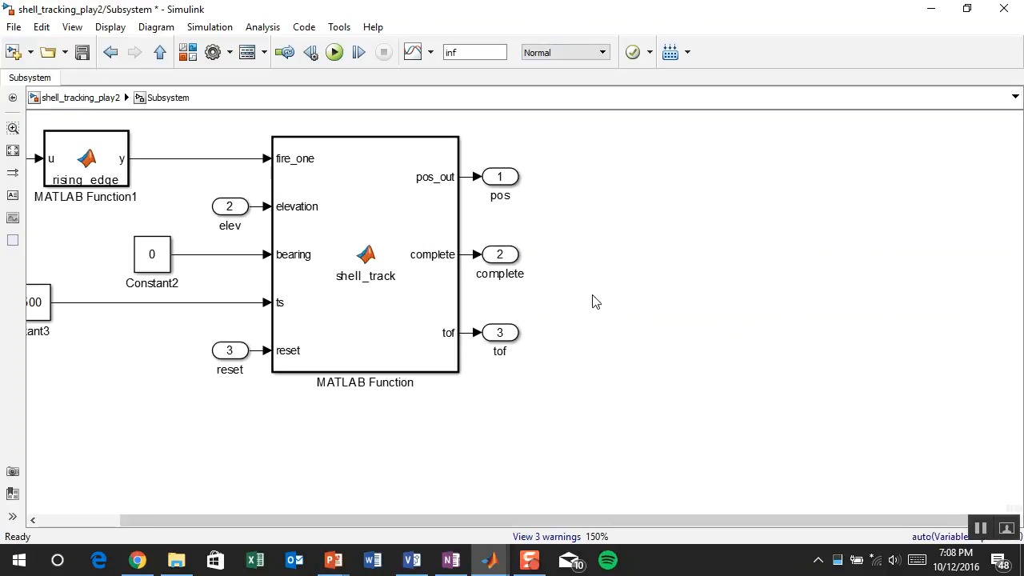
# Move the pos, complete and tof output ports farther from the MATLAB Function block and return to the top level
pyautogui.moveTo(573, 127); pyautogui.dragTo(491, 365)
pyautogui.moveTo(503, 270); pyautogui.dragTo(707, 270)
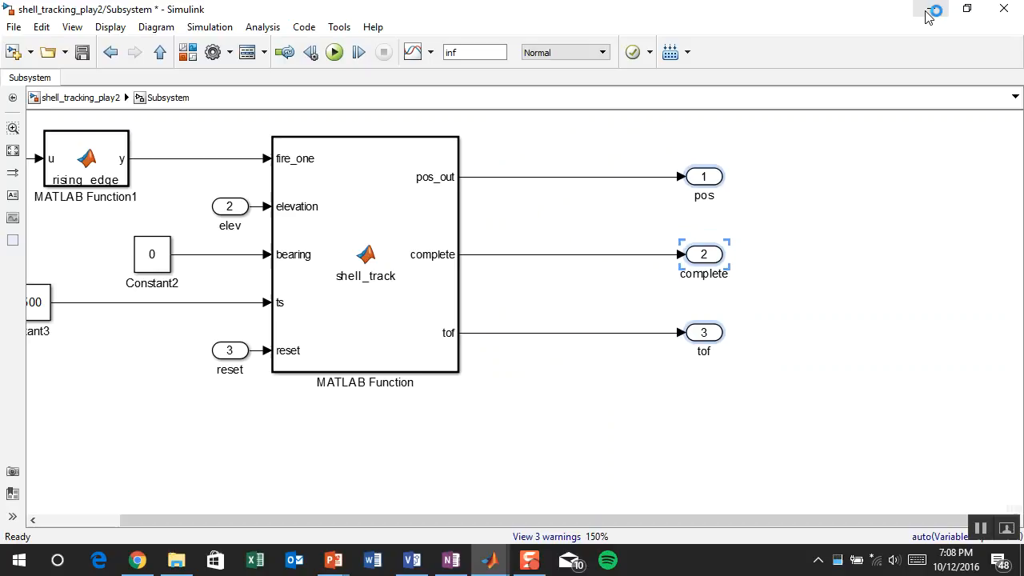
pyautogui.click(910, 175)
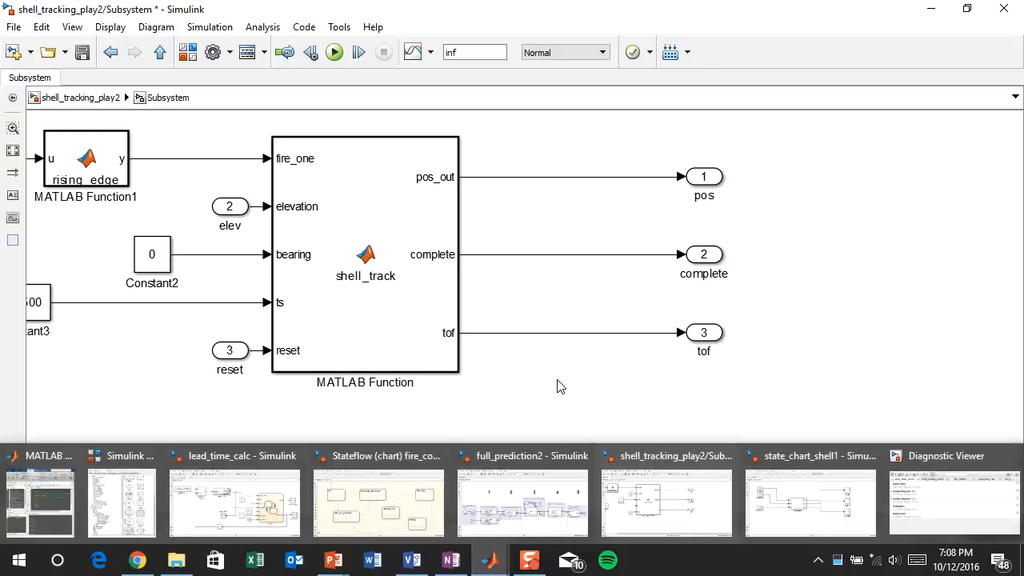
pyautogui.click(116, 98)
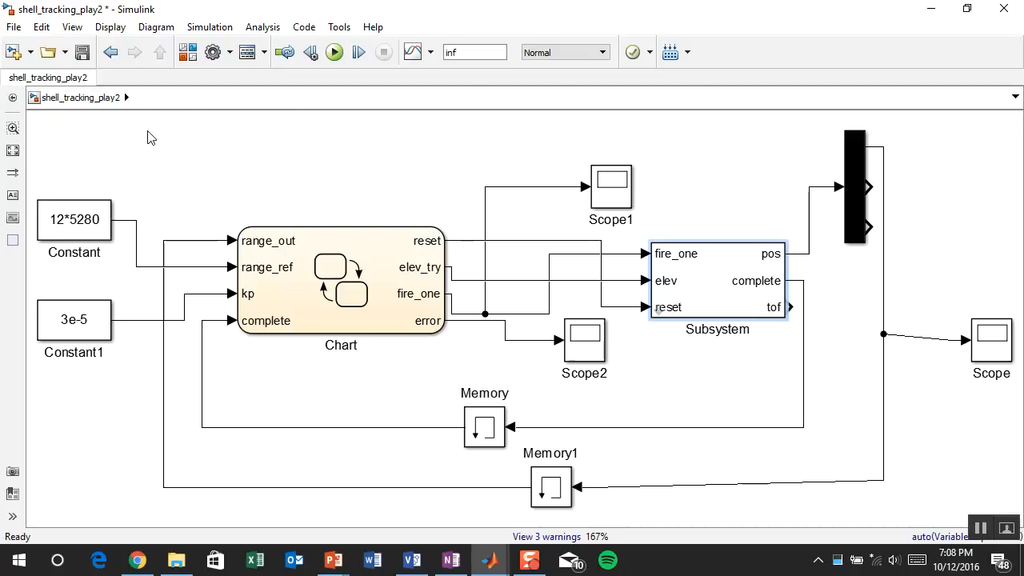
# Delete the Subsystem block connected to the chart in shell_tracking_play2
pyautogui.click(780, 244)
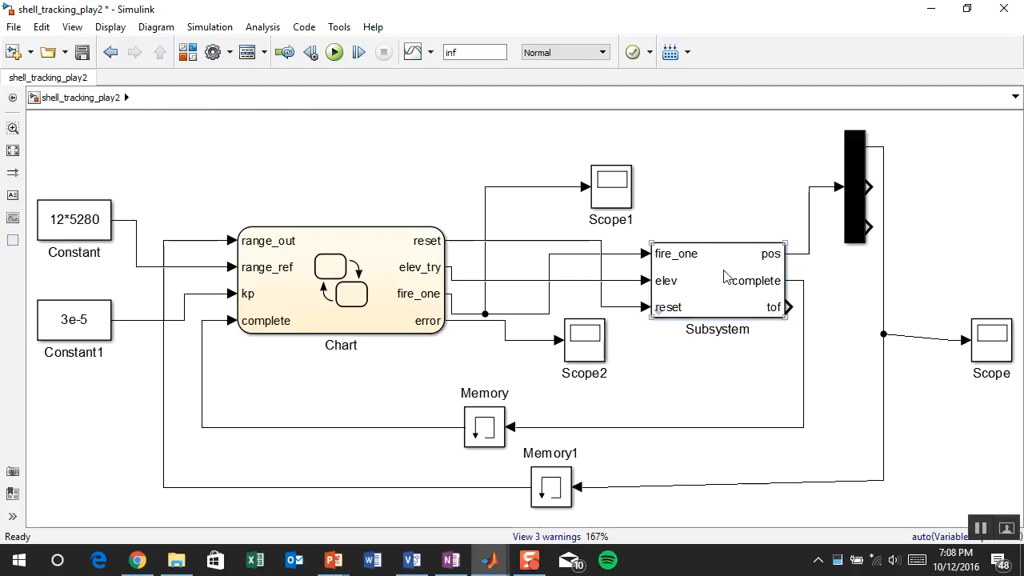
pyautogui.doubleClick(726, 290)
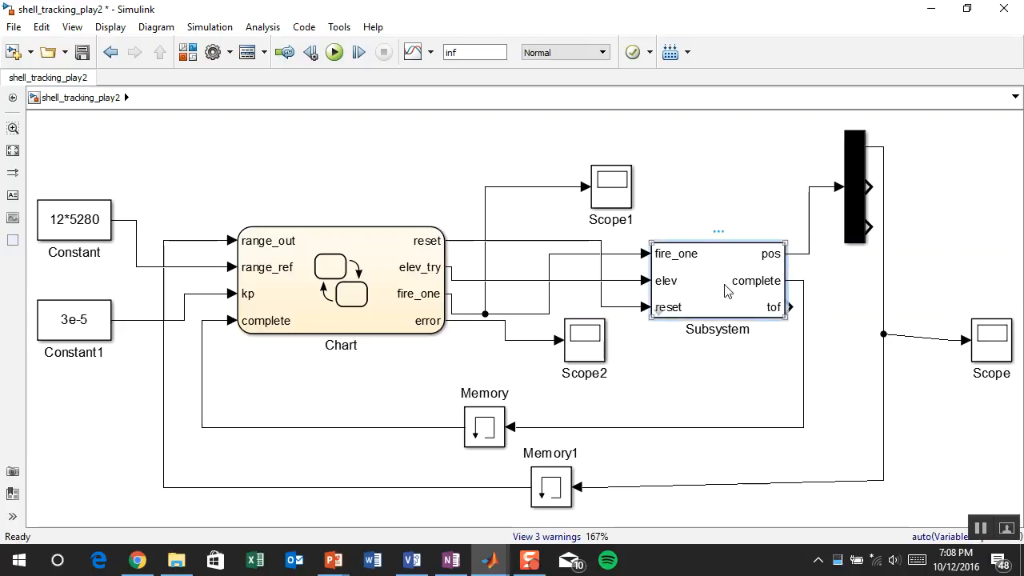
pyautogui.press('Delete')
# Switch back to the state_chart_shell1 model and look inside its masked subsystem
pyautogui.click(490, 552)
pyautogui.click(290, 517)
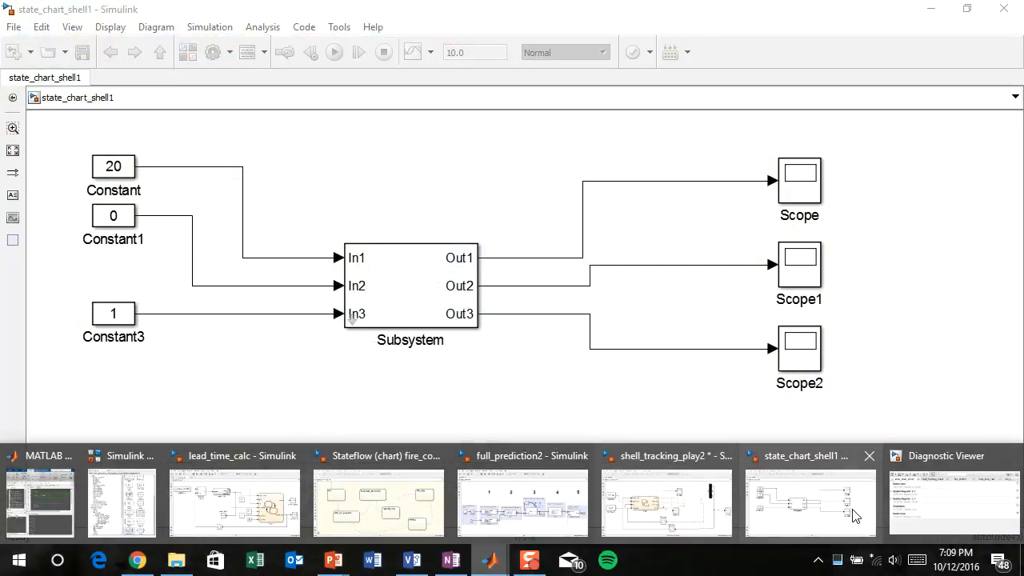
pyautogui.click(853, 515)
pyautogui.rightClick(432, 305)
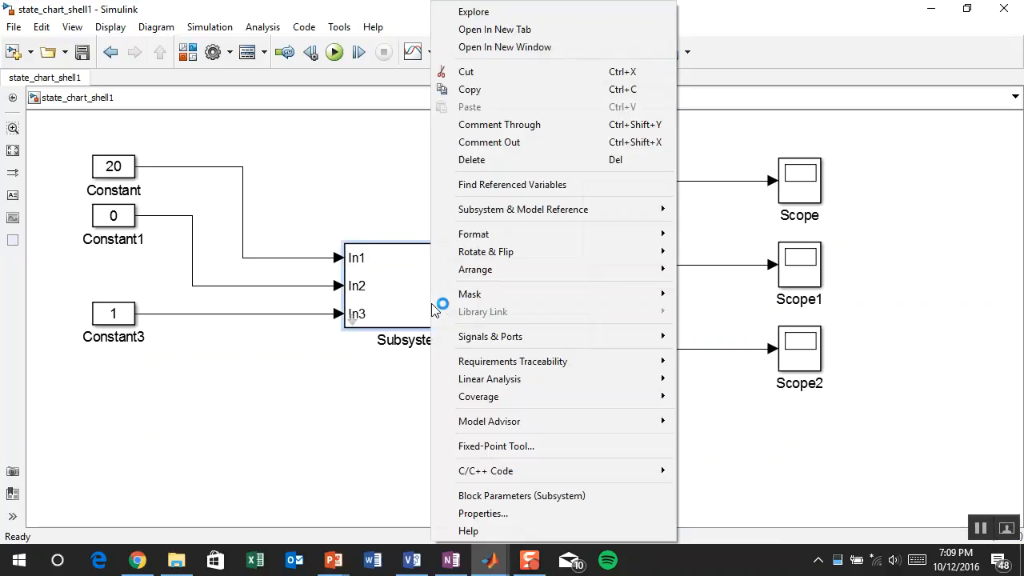
pyautogui.click(356, 328)
pyautogui.doubleClick(352, 322)
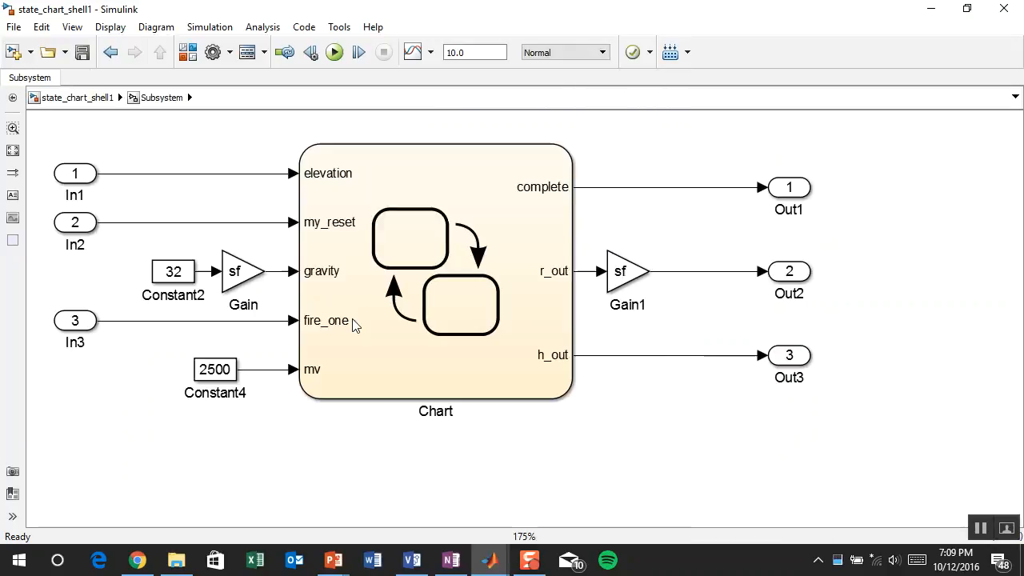
# Rename the input ports feeding elevation and my_reset as elev and my_reset
pyautogui.click(81, 198)
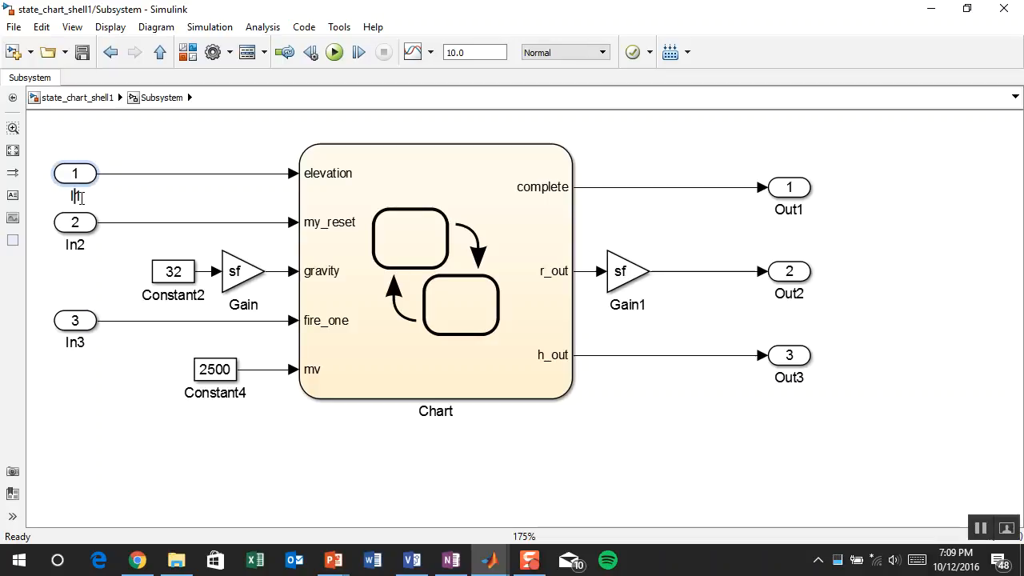
pyautogui.write('elev')
pyautogui.click(83, 214)
pyautogui.click(77, 244)
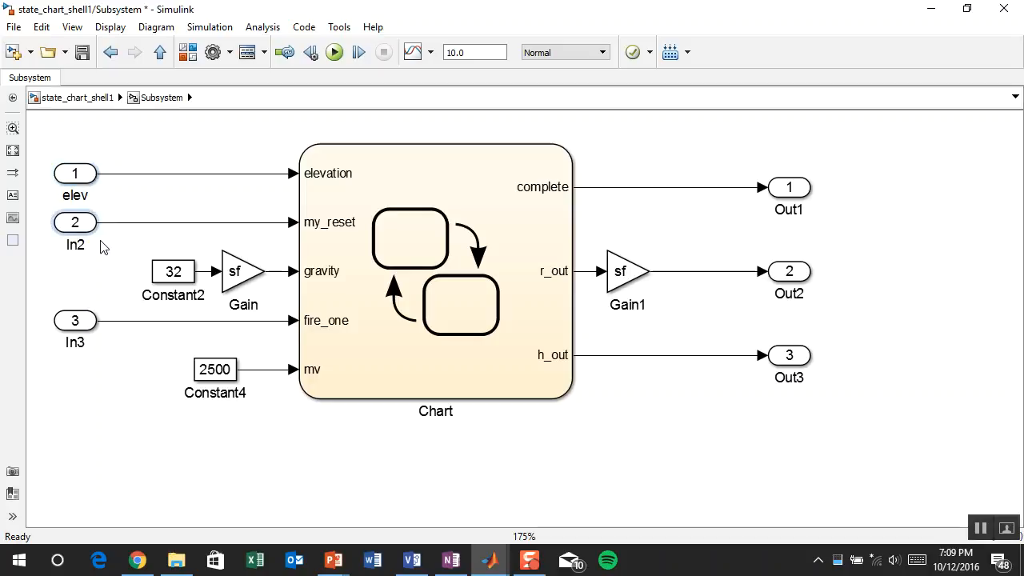
pyautogui.hotkey('ctrl', 'a')
pyautogui.press('BackSpace')
pyautogui.write('my_reset')
# Rename the constant block with value 32 as gravity
pyautogui.click(195, 296)
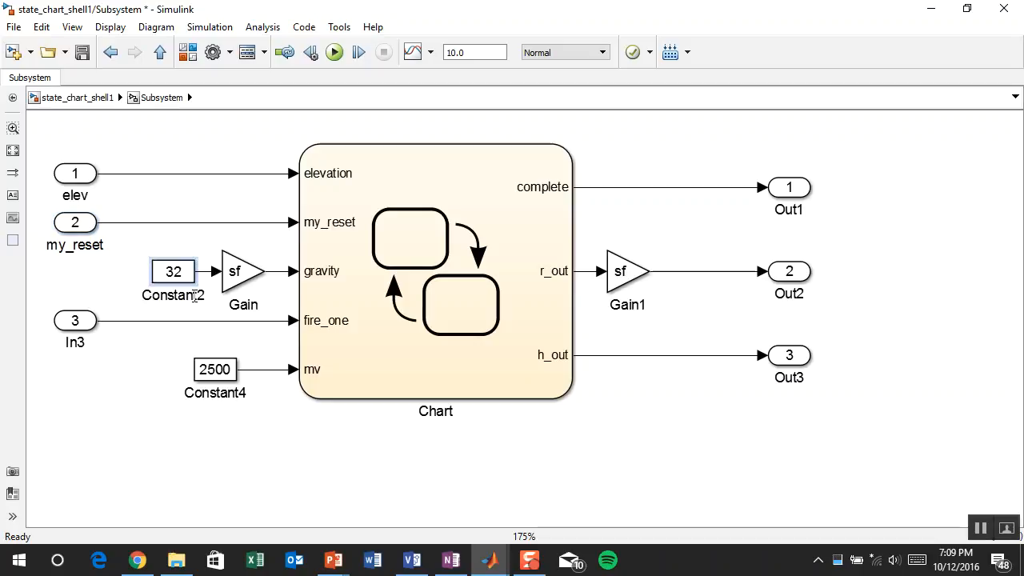
pyautogui.click(194, 296)
pyautogui.press('BackSpace')
pyautogui.press('BackSpace')
pyautogui.press('BackSpace')
pyautogui.press('BackSpace')
pyautogui.press('BackSpace')
pyautogui.press('BackSpace')
pyautogui.press('BackSpace')
pyautogui.press('BackSpace')
pyautogui.press('Delete')
pyautogui.write('gravity')
pyautogui.click(147, 363)
# Remove the letters In from the name of the input port feeding fire_one
pyautogui.click(80, 343)
pyautogui.press('BackSpace')
pyautogui.press('BackSpace')
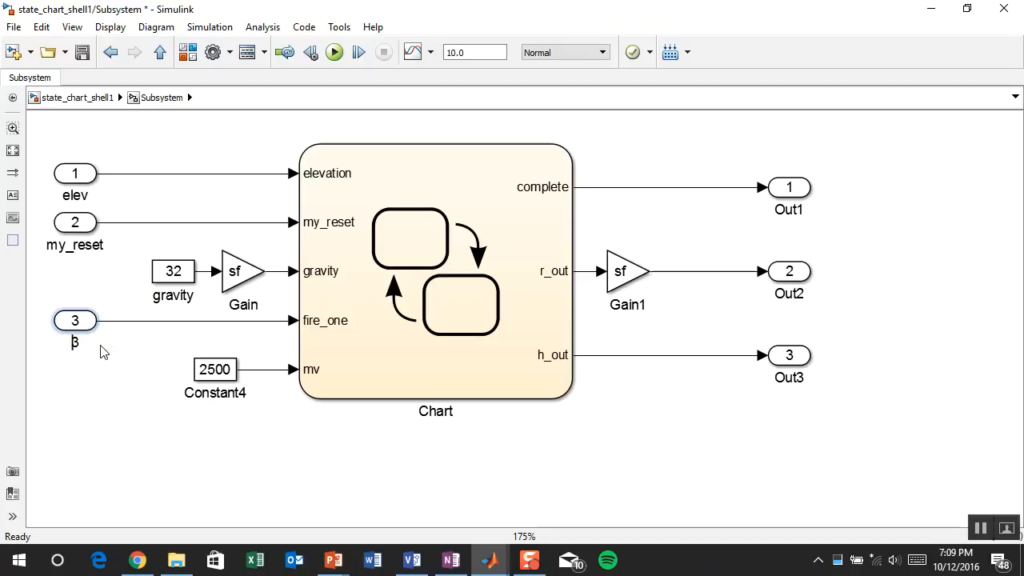
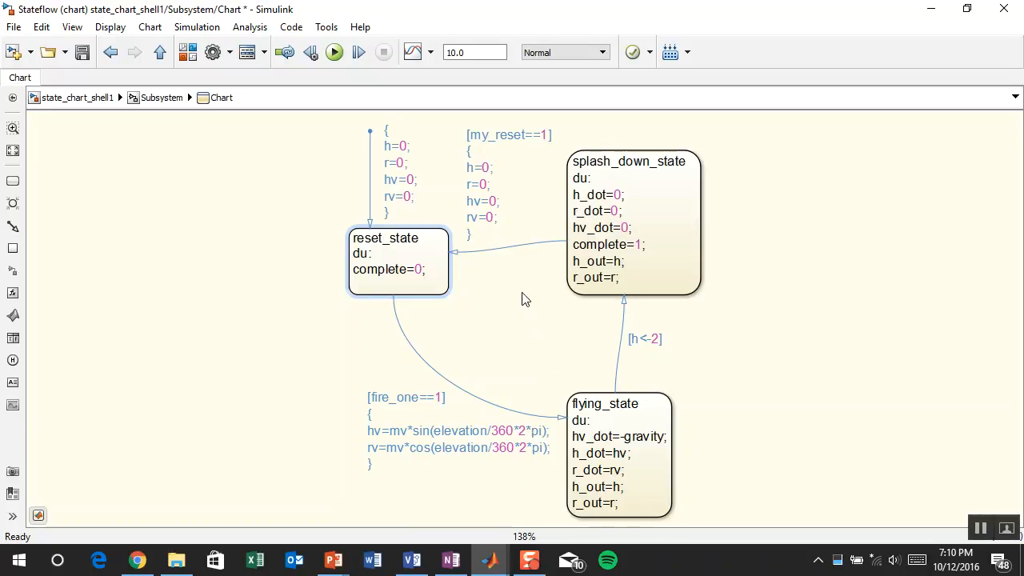
# Add the action tof=0; to reset_state and tof_dot=1; to flying_state in the chart
pyautogui.click(630, 435)
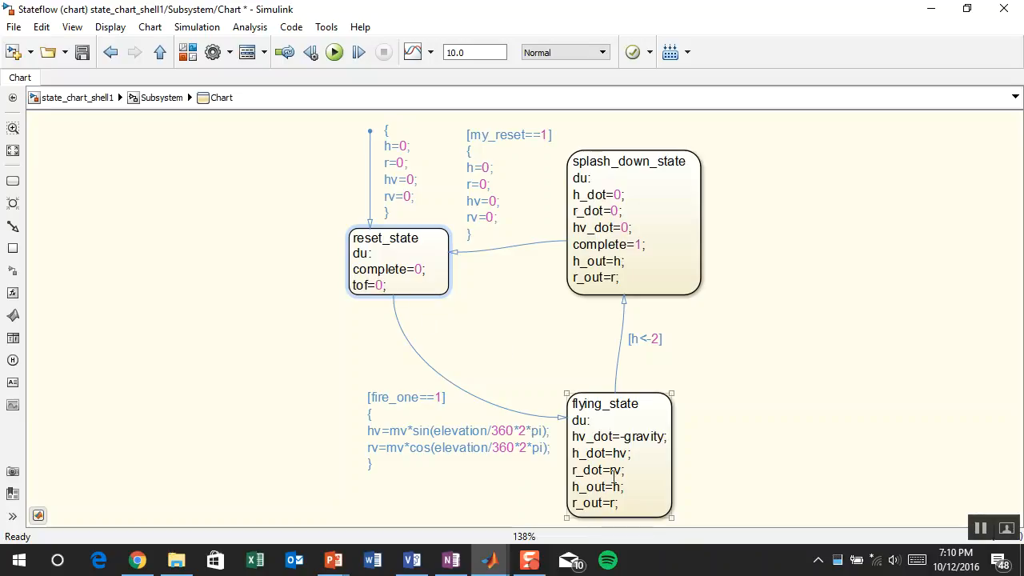
pyautogui.click(628, 501)
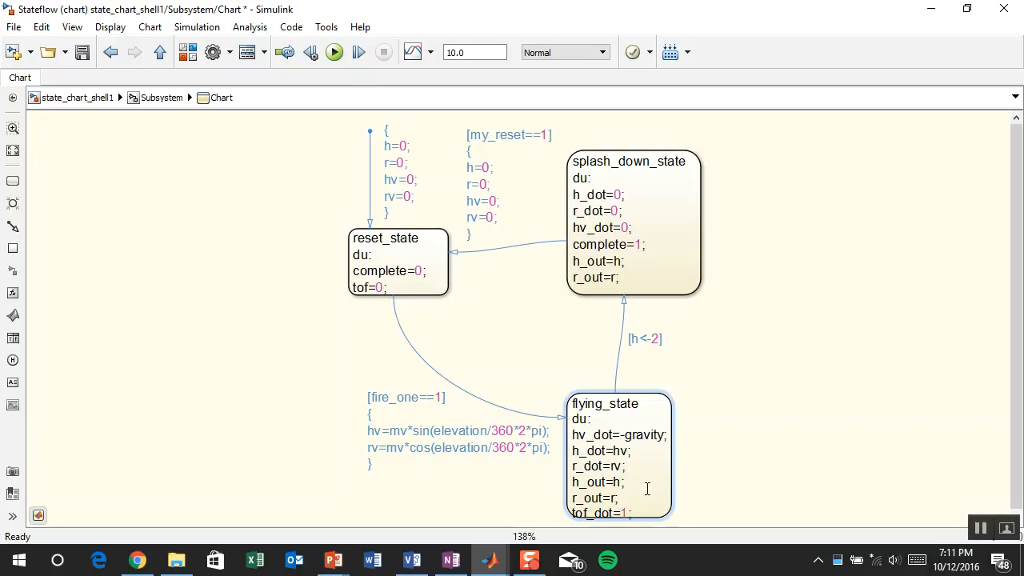
pyautogui.click(707, 434)
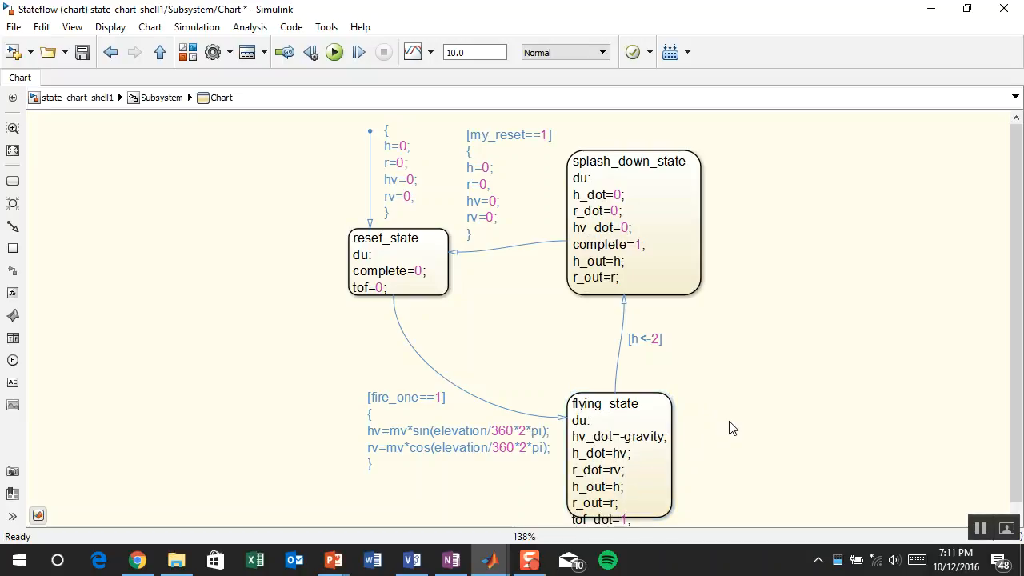
pyautogui.click(665, 415)
pyautogui.click(641, 393)
# Add the action tof_out=tof; to the end of splash_down_state
pyautogui.click(625, 280)
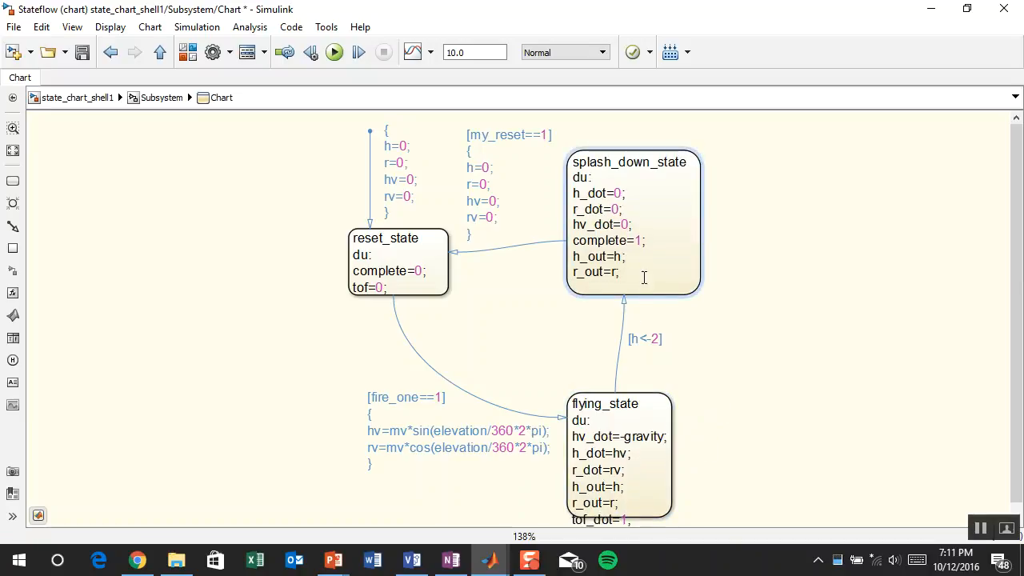
pyautogui.write('tof_out')
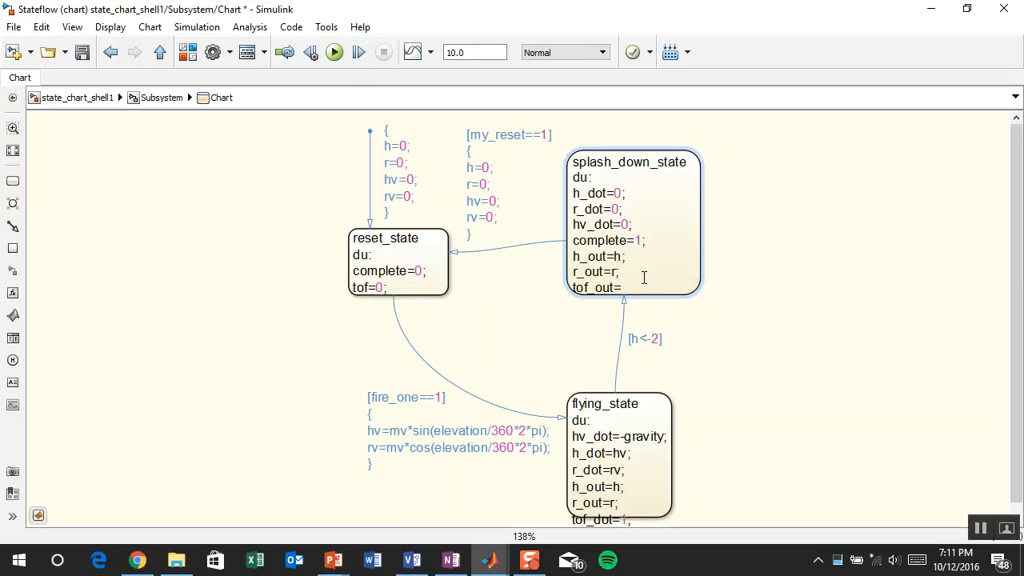
pyautogui.write('=tof_time')
pyautogui.click(760, 265)
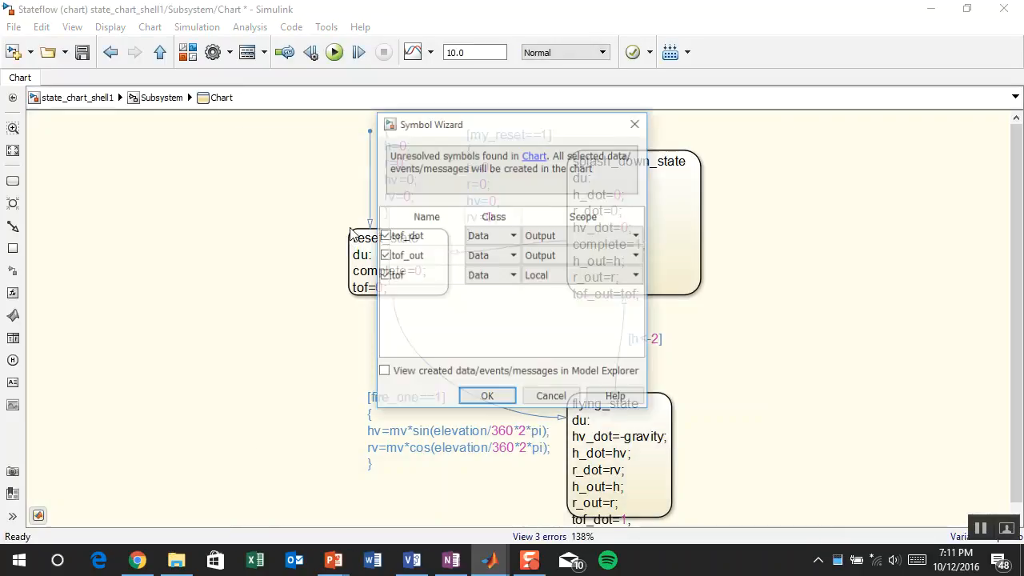
# Create tof_out as output data and tof as local data, excluding tof_dot, and set tof's update method to Continuous
pyautogui.click(385, 235)
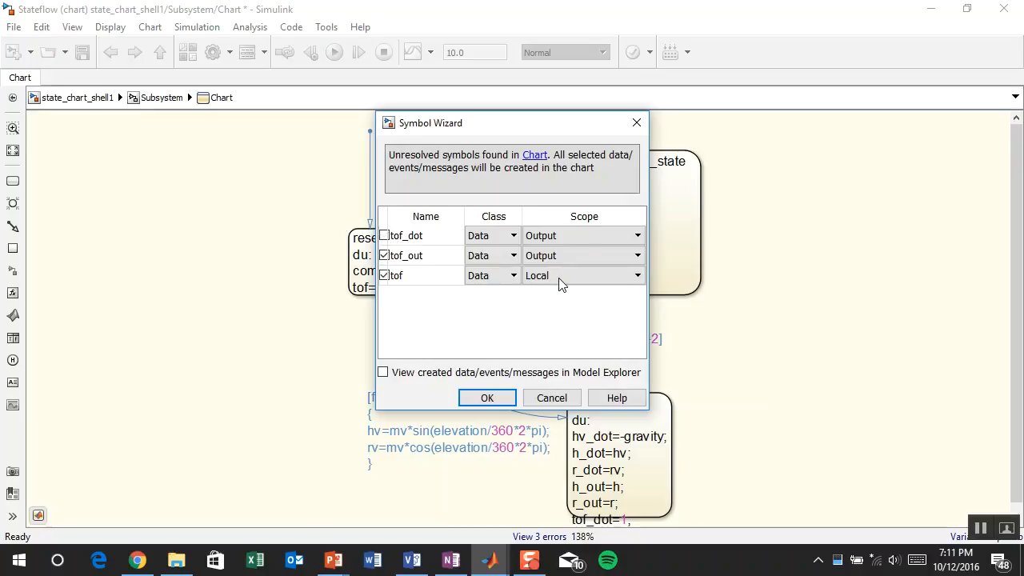
pyautogui.click(487, 398)
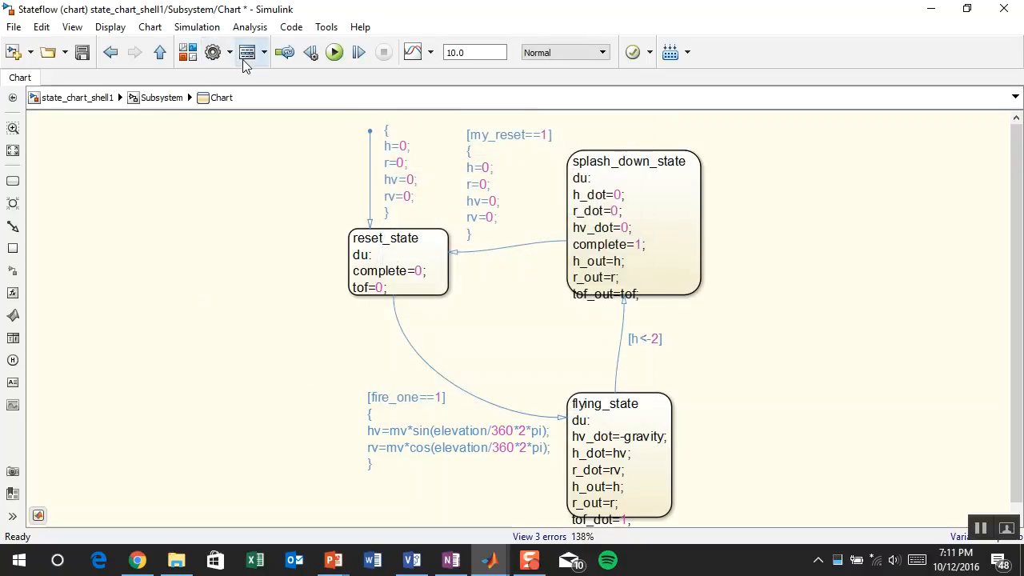
pyautogui.click(242, 57)
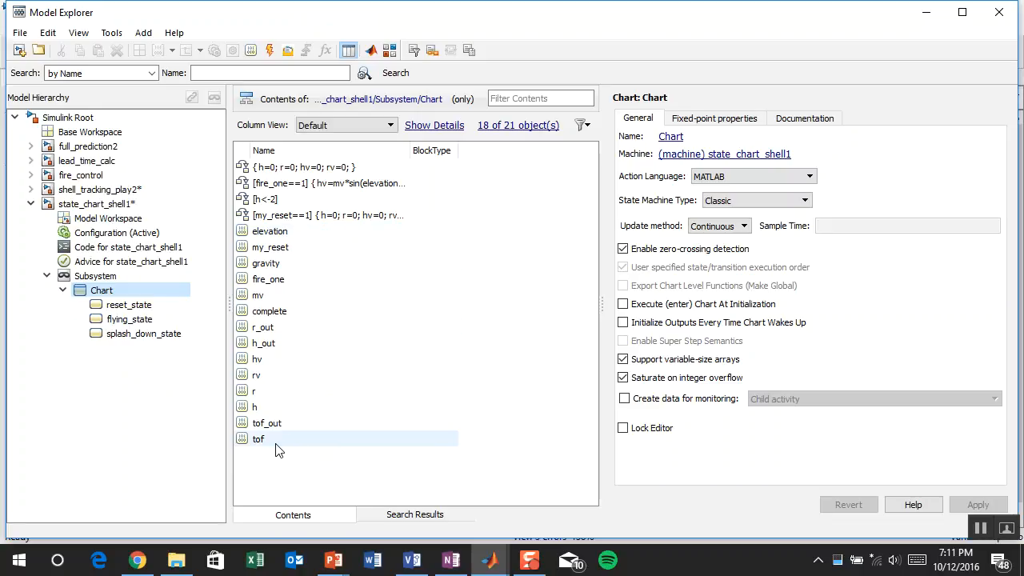
pyautogui.click(274, 445)
pyautogui.click(760, 180)
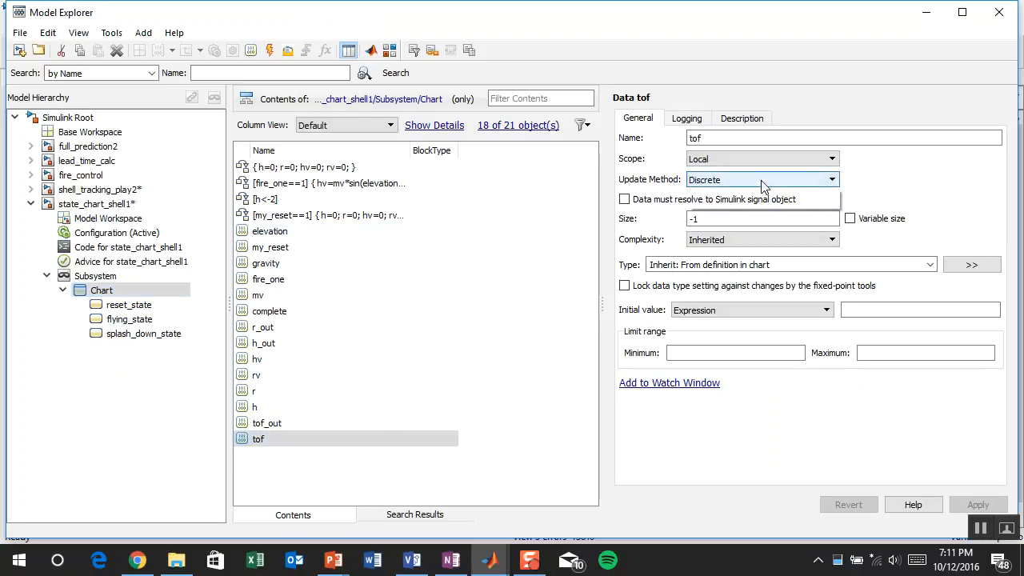
pyautogui.click(760, 203)
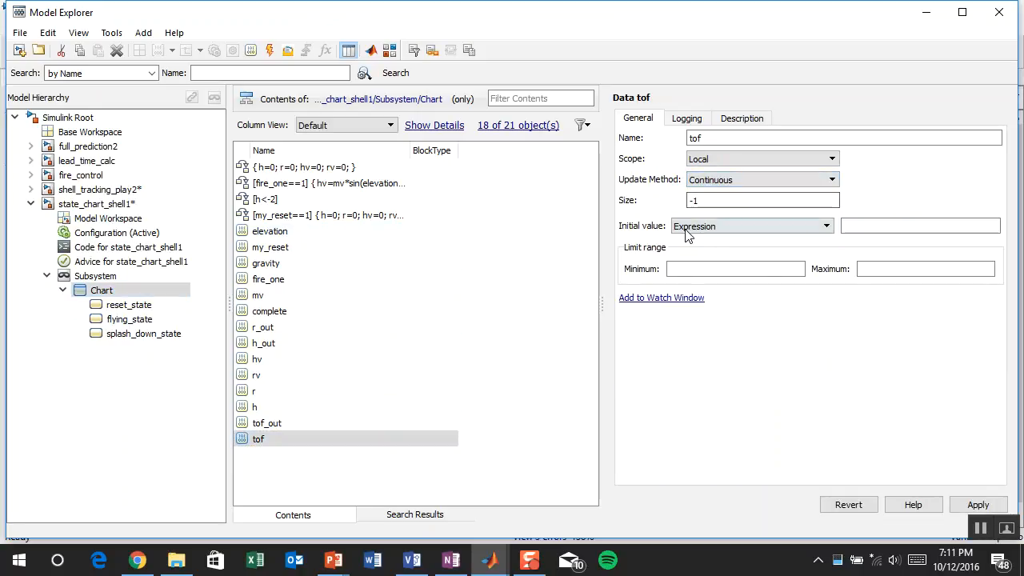
pyautogui.click(966, 510)
pyautogui.click(998, 14)
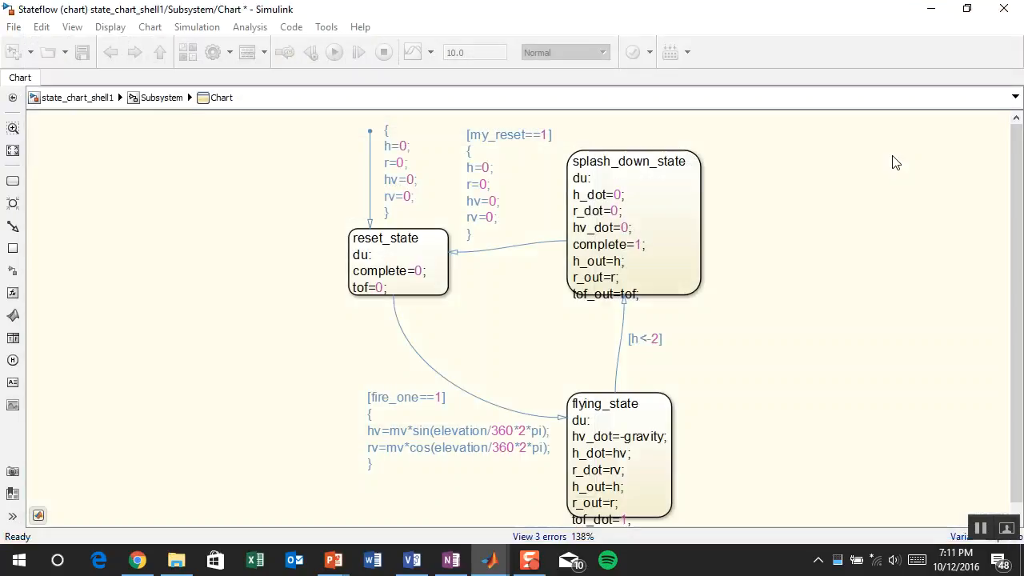
# Enlarge splash_down_state and flying_state so that each box encloses all of its action lines
pyautogui.click(699, 286)
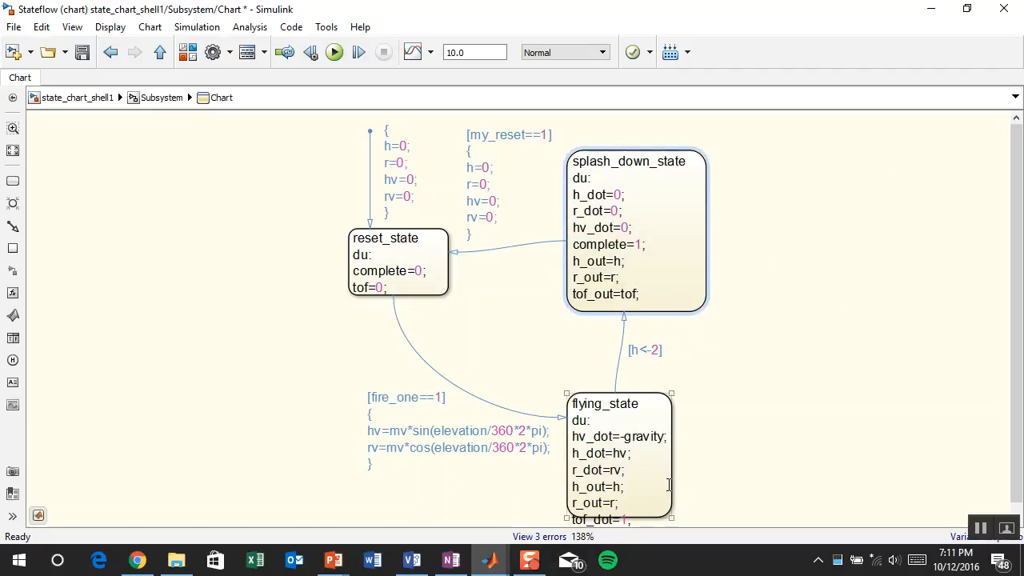
pyautogui.scroll(-2, 668, 486)
pyautogui.moveTo(669, 508); pyautogui.dragTo(680, 476)
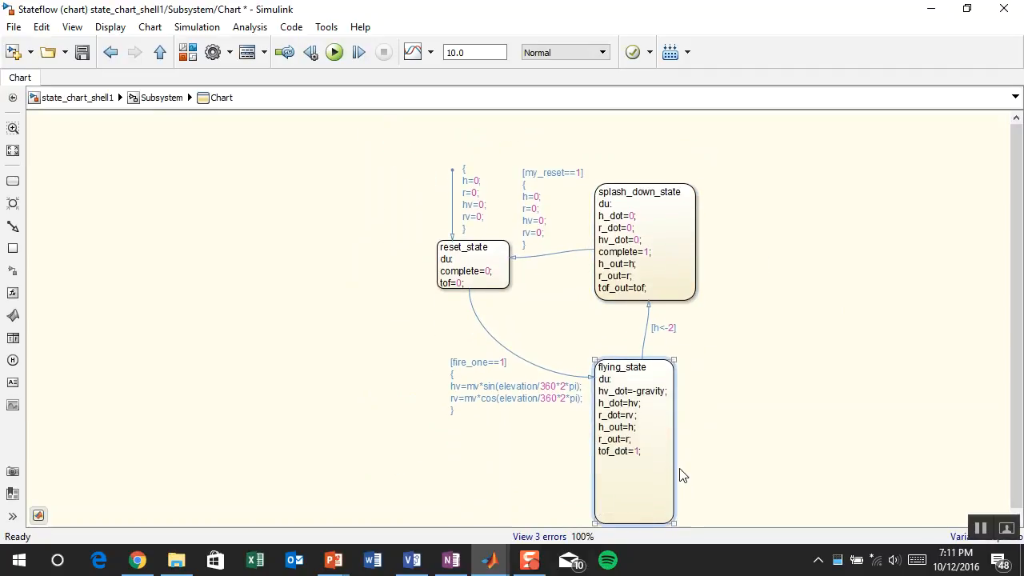
pyautogui.moveTo(677, 518); pyautogui.dragTo(679, 478)
pyautogui.click(844, 354)
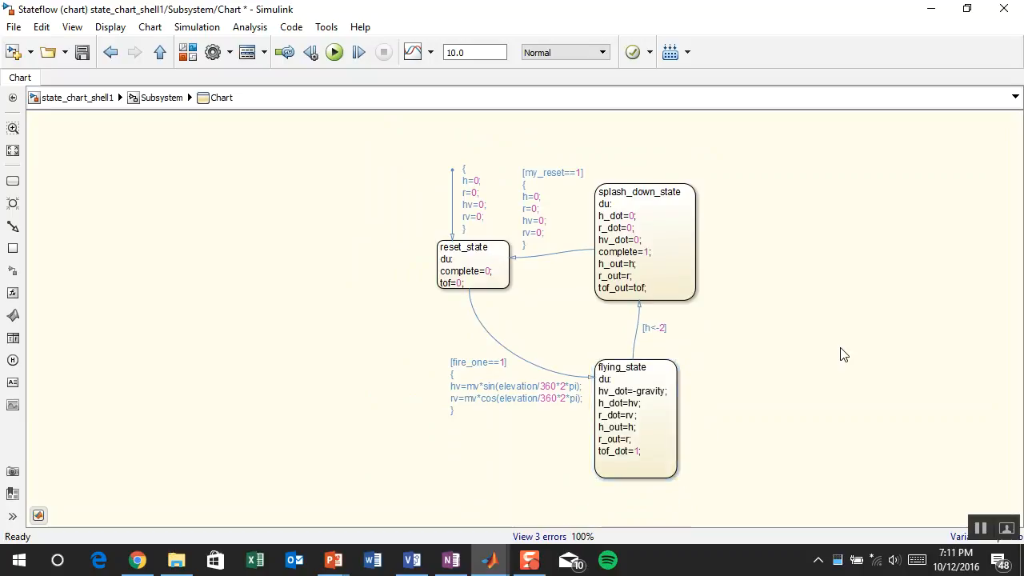
# Save the chart, return to the parent subsystem, and copy the Gain1 block onto the chart's tof_out output
pyautogui.press('Escape')
pyautogui.hotkey('ctrl', 's')
pyautogui.click(692, 323)
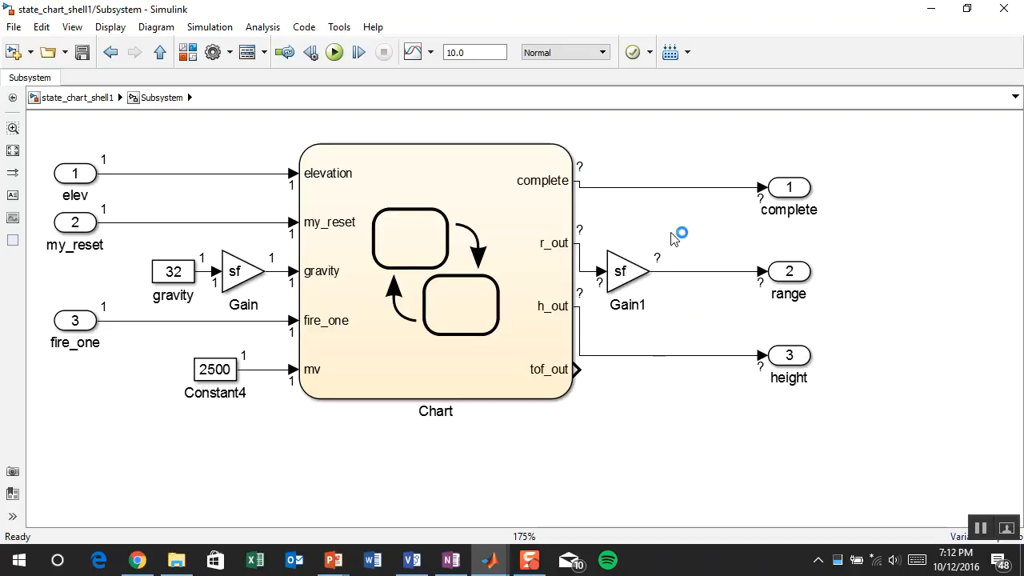
pyautogui.moveTo(626, 272); pyautogui.dragTo(605, 394)
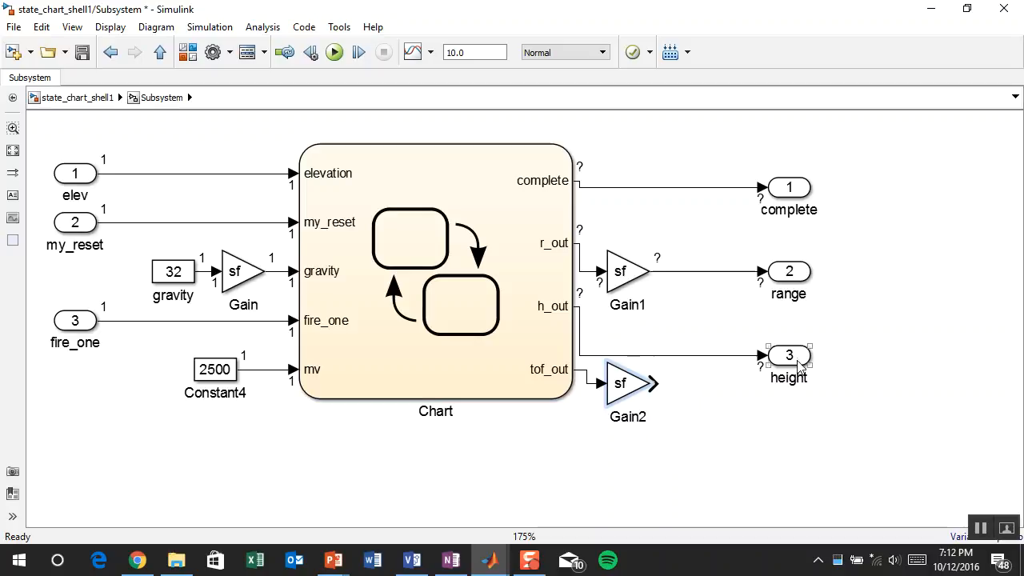
# Copy the height output port below the original, fed by the new gain block, name it tof, and save the model
pyautogui.moveTo(801, 364); pyautogui.dragTo(634, 392)
pyautogui.click(798, 434)
pyautogui.press('BackSpace')
pyautogui.press('BackSpace')
pyautogui.press('BackSpace')
pyautogui.press('BackSpace')
pyautogui.press('BackSpace')
pyautogui.press('BackSpace')
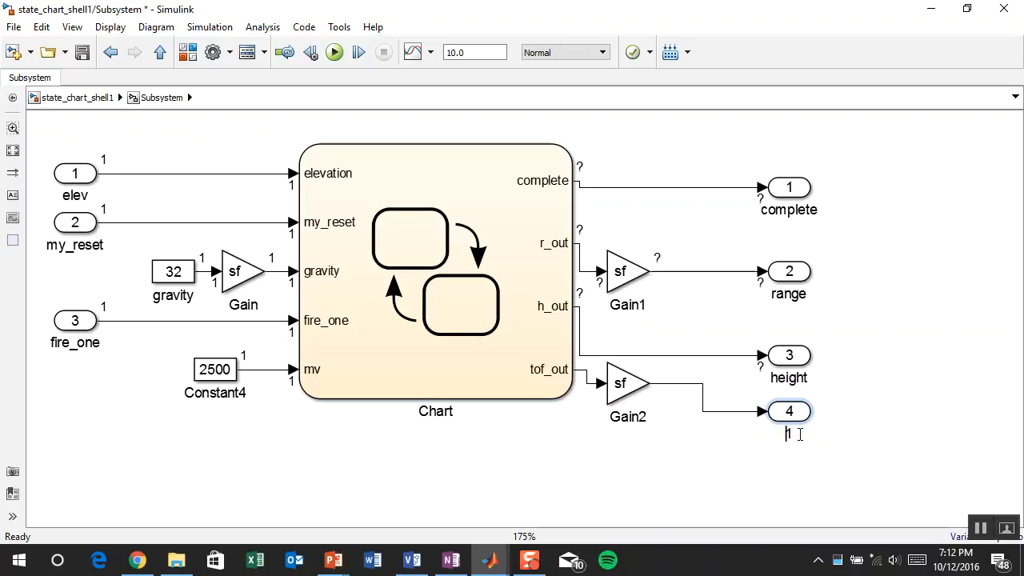
pyautogui.click(894, 223)
pyautogui.click(82, 52)
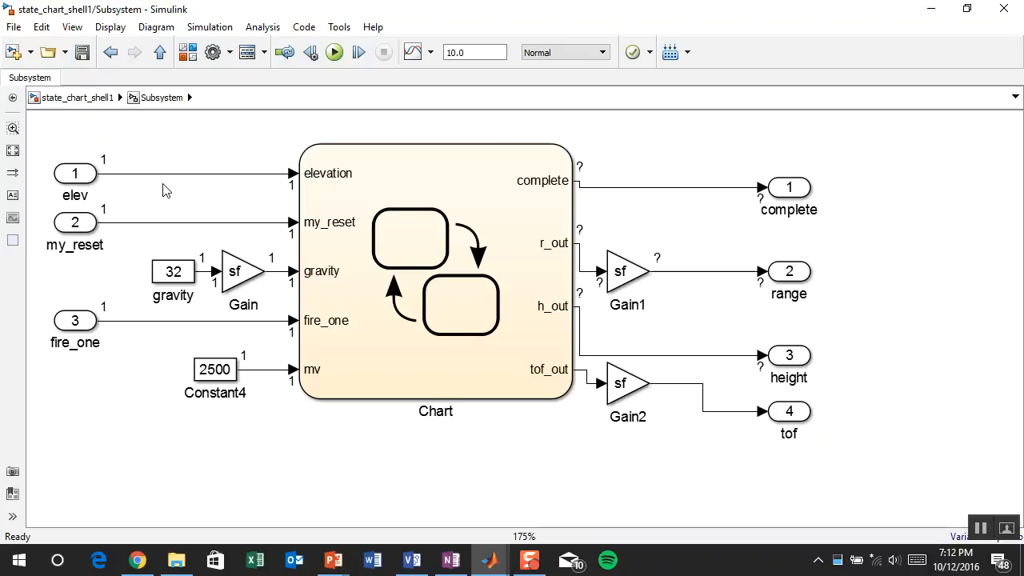
# Update the diagram from the top level of state_chart_shell1 and open the chart at the reported source, reset_state
pyautogui.click(80, 102)
pyautogui.rightClick(411, 307)
pyautogui.click(329, 173)
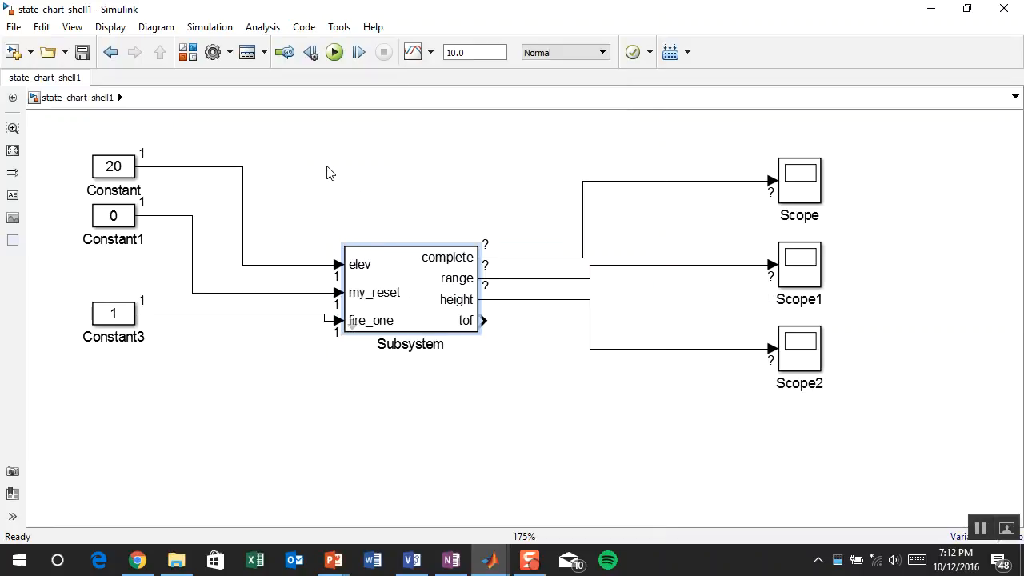
pyautogui.hotkey('ctrl', 'd')
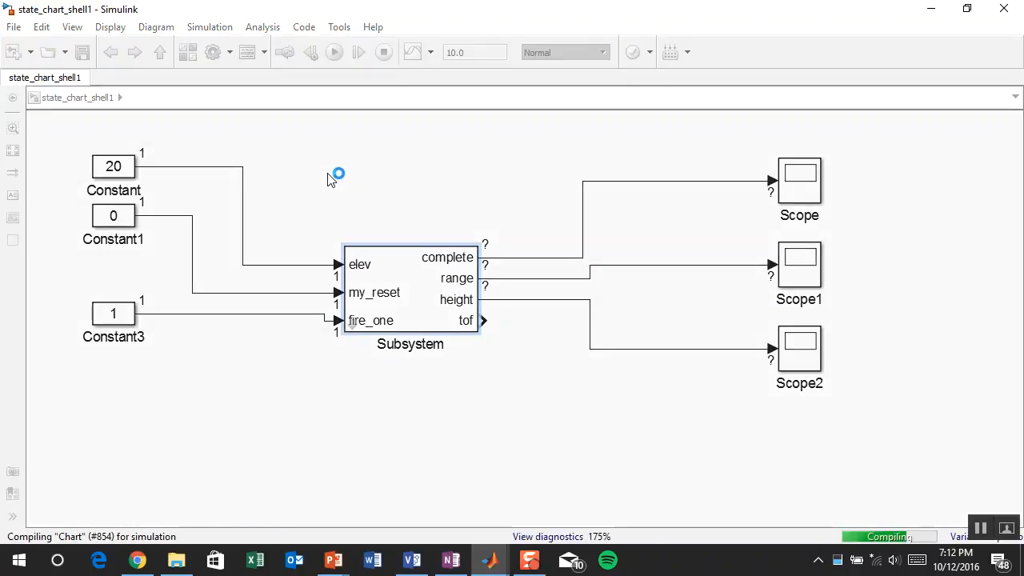
pyautogui.click(603, 375)
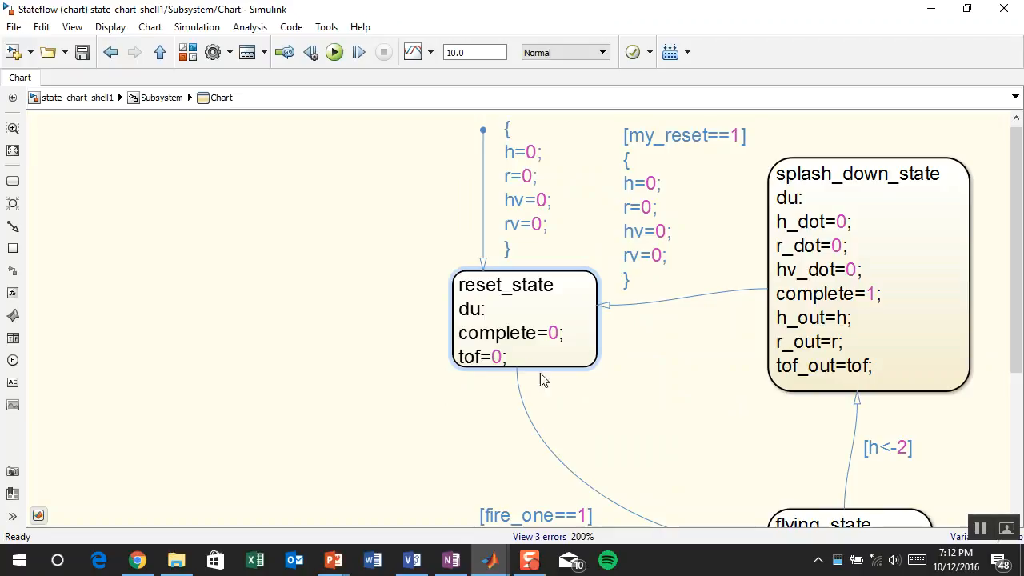
# Add tof=0; at the end of the actions on the my_reset==1 transition and on the default transition
pyautogui.click(518, 362)
pyautogui.click(533, 275)
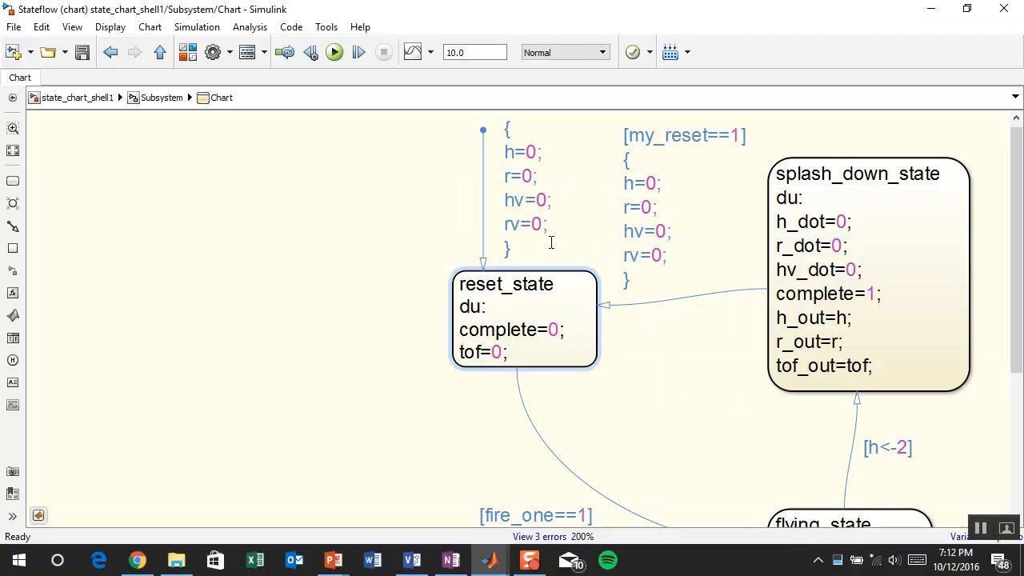
pyautogui.click(674, 259)
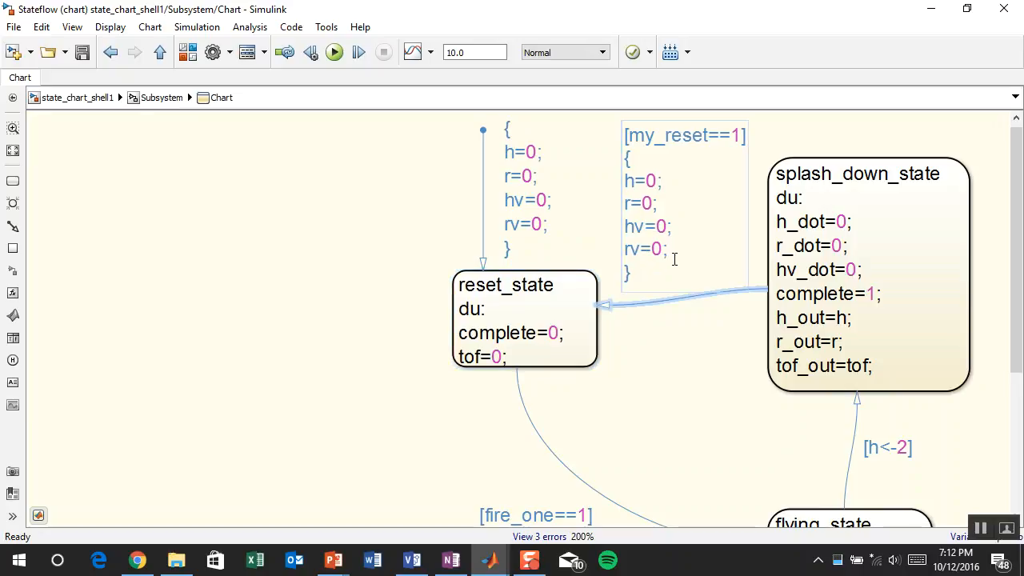
pyautogui.press('Return')
pyautogui.write('tof')
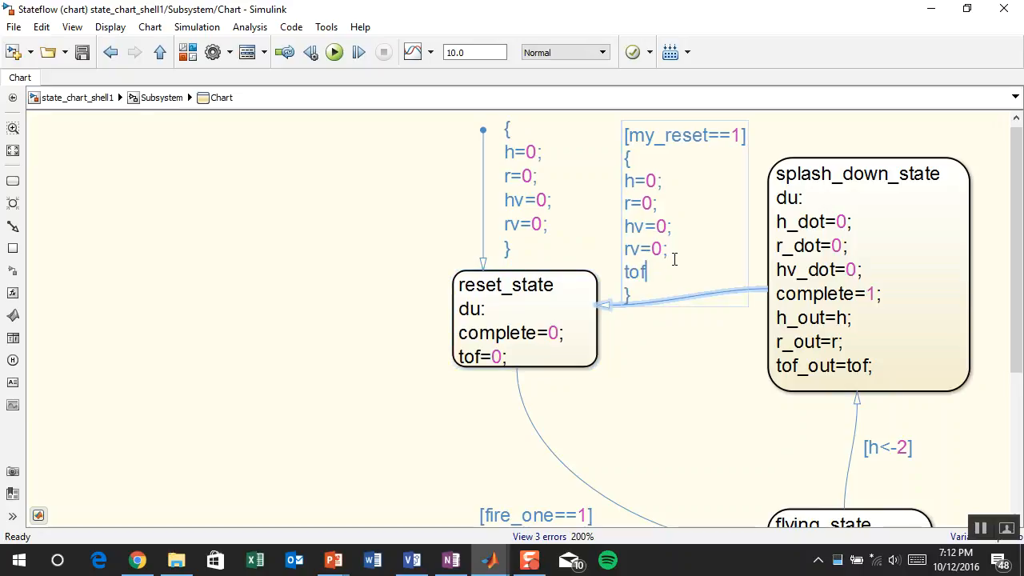
pyautogui.write('=0;')
pyautogui.click(549, 222)
pyautogui.press('Return')
pyautogui.write('tof=0;')
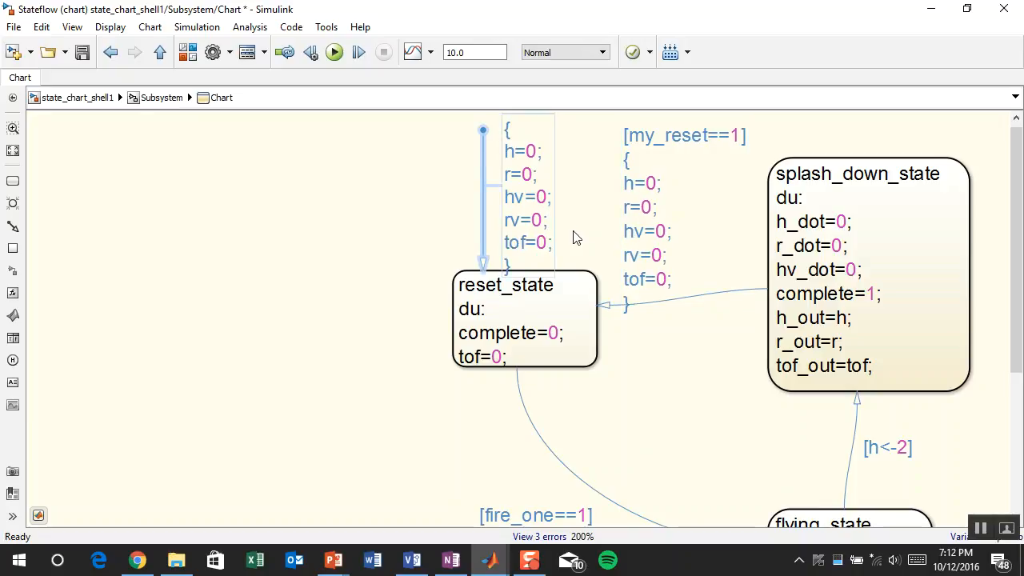
# Remove the tof=0; action from reset_state
pyautogui.click(521, 354)
pyautogui.press('BackSpace')
pyautogui.press('BackSpace')
pyautogui.press('BackSpace')
pyautogui.click(325, 452)
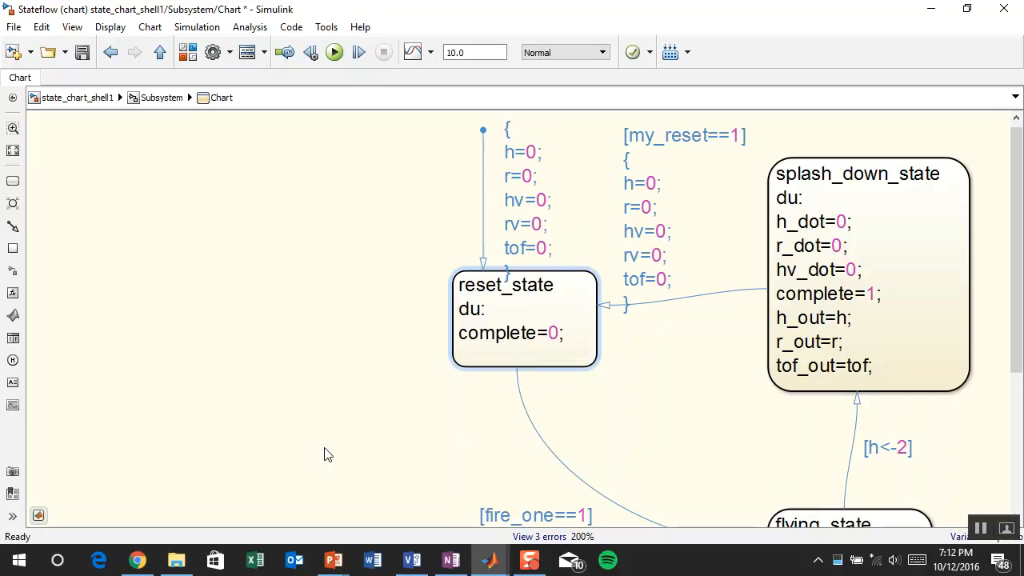
# Save the chart, rerun the model from the subsystem level, and return to the top level of state_chart_shell1
pyautogui.hotkey('ctrl', 's')
pyautogui.press('Escape')
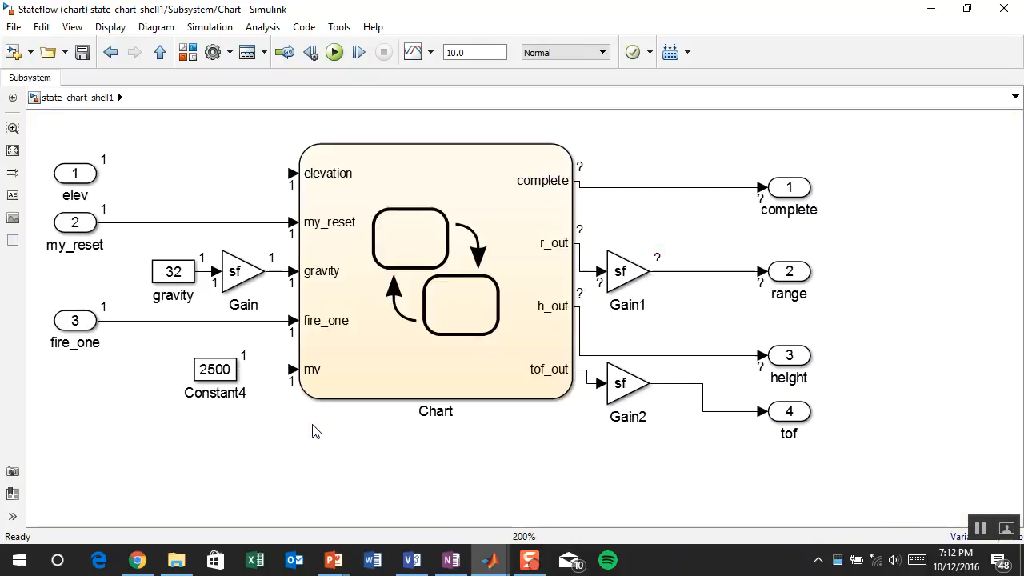
pyautogui.hotkey('ctrl', 't')
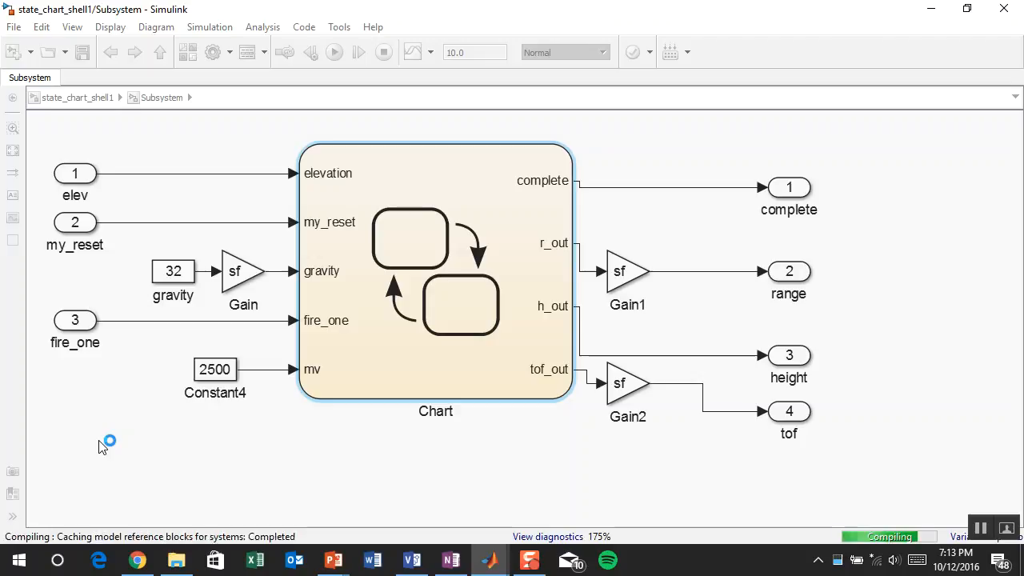
pyautogui.press('Escape')
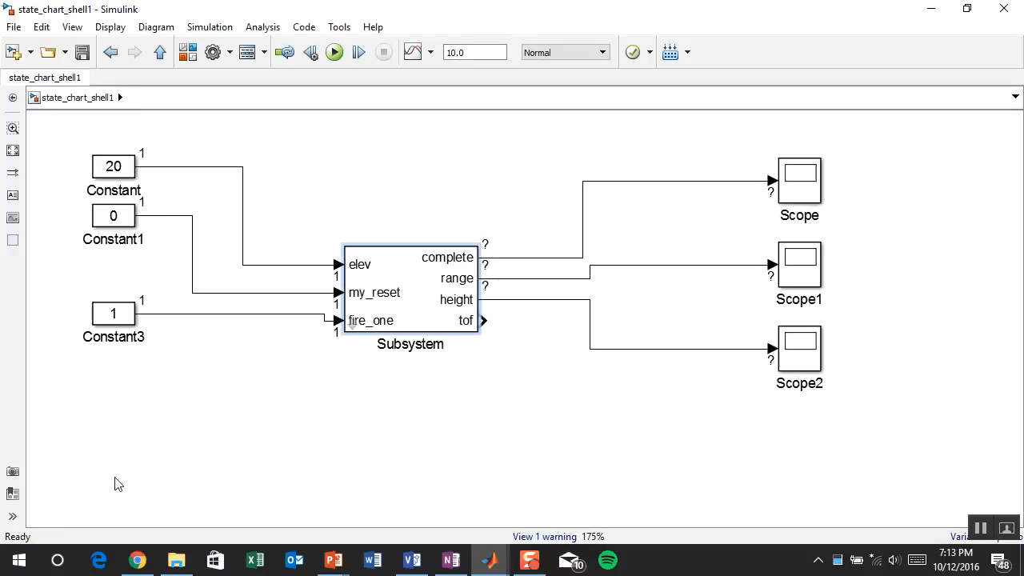
# Copy the Subsystem block into shell_tracking_play2 and place it near the disconnected signal lines
pyautogui.rightClick(408, 286)
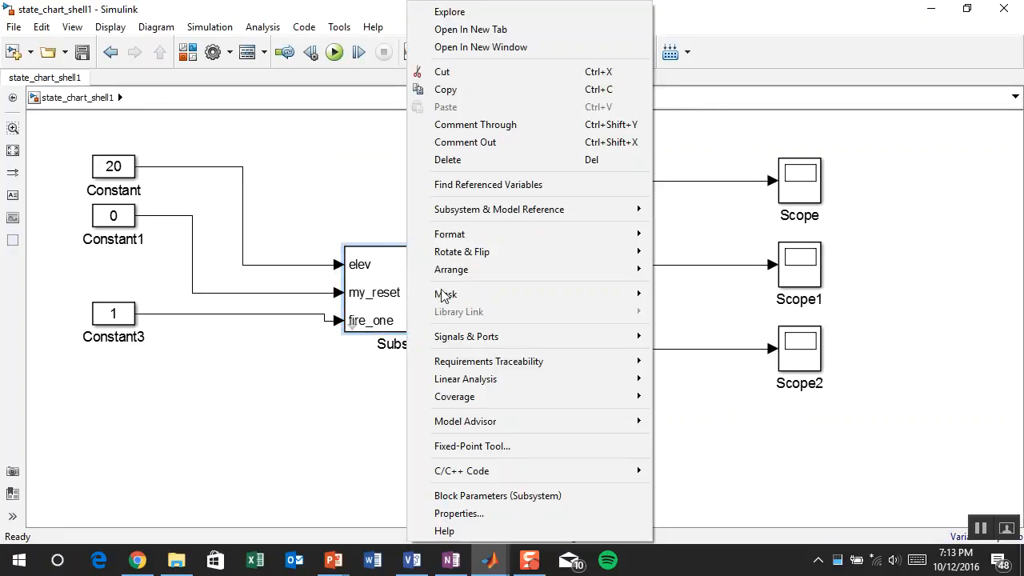
pyautogui.click(481, 89)
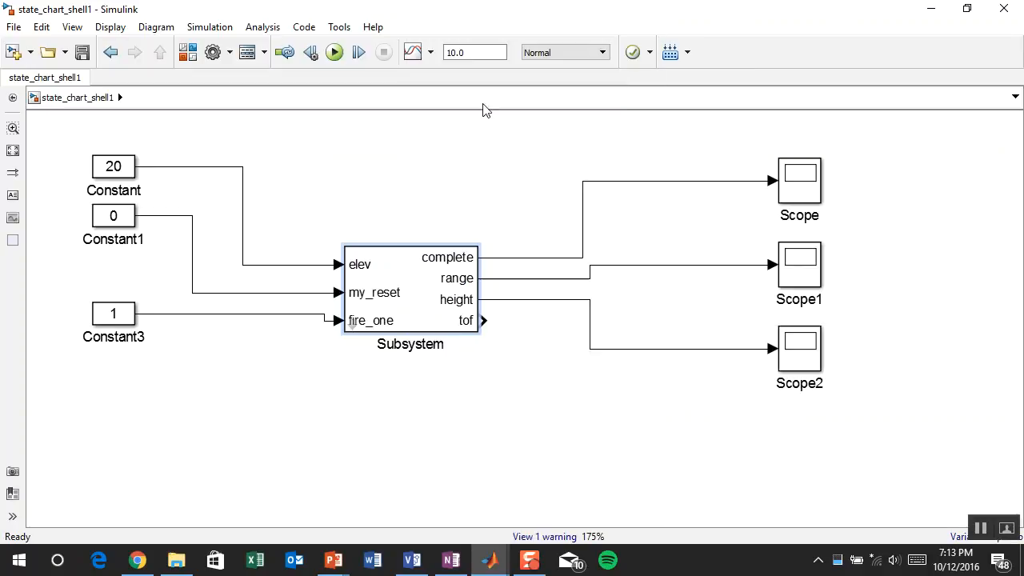
pyautogui.click(491, 560)
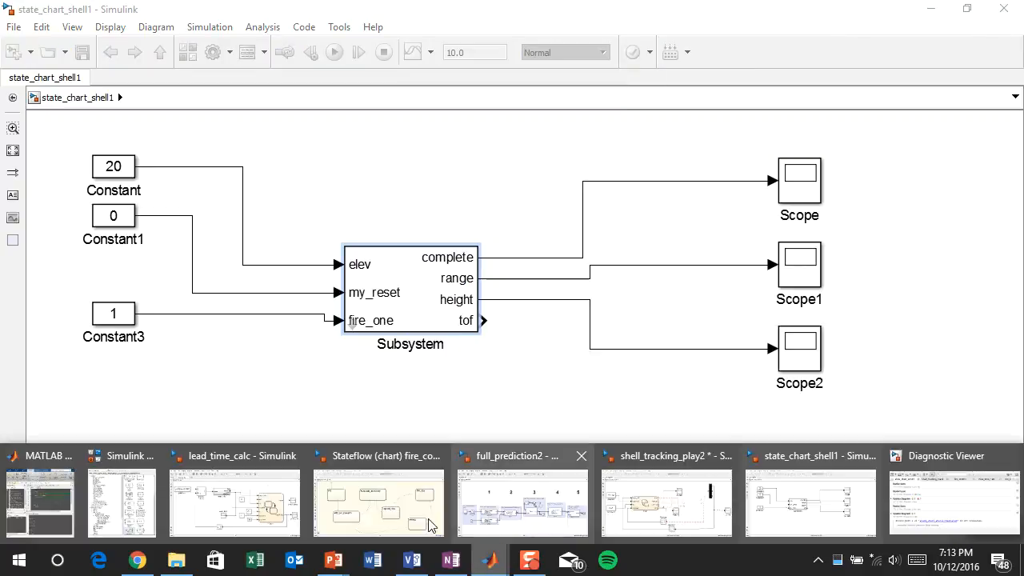
pyautogui.click(696, 528)
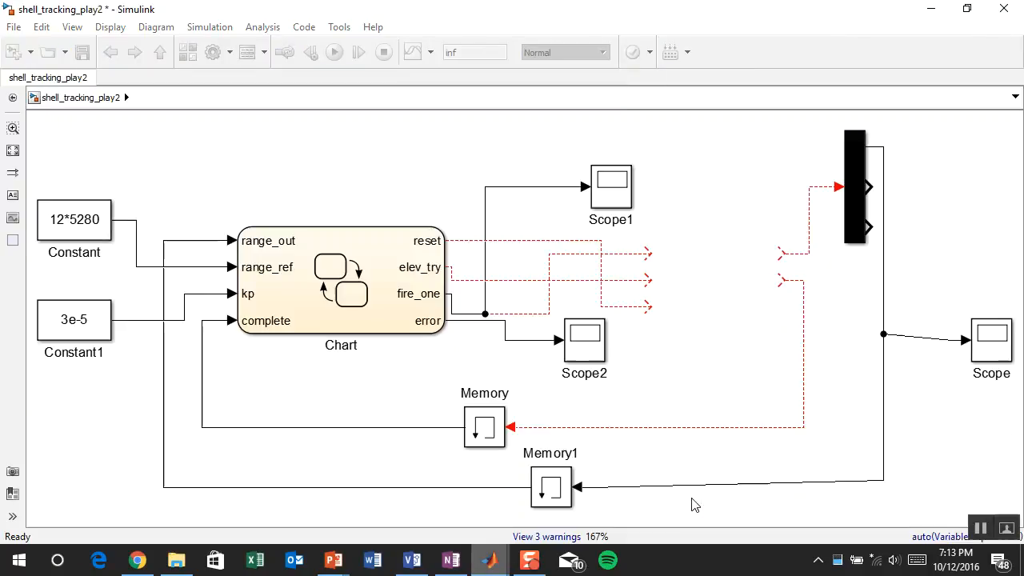
pyautogui.hotkey('ctrl', 'v')
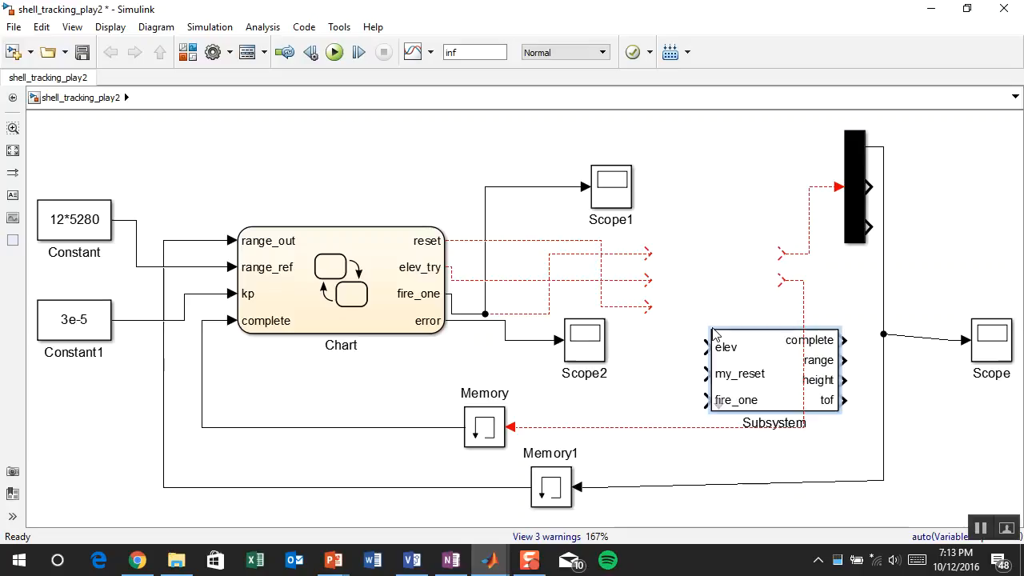
pyautogui.moveTo(743, 373); pyautogui.dragTo(716, 332)
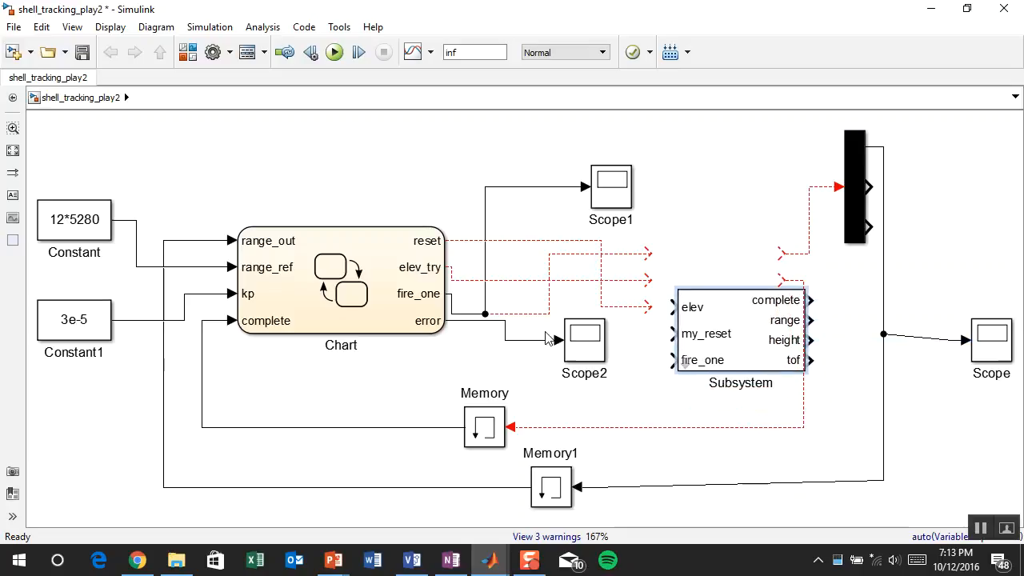
# Connect the chart's elev_try, fire_one and reset lines to the subsystem's elev, my_reset and fire_one inputs, and move Scope2 clear of the block
pyautogui.moveTo(649, 280); pyautogui.dragTo(677, 307)
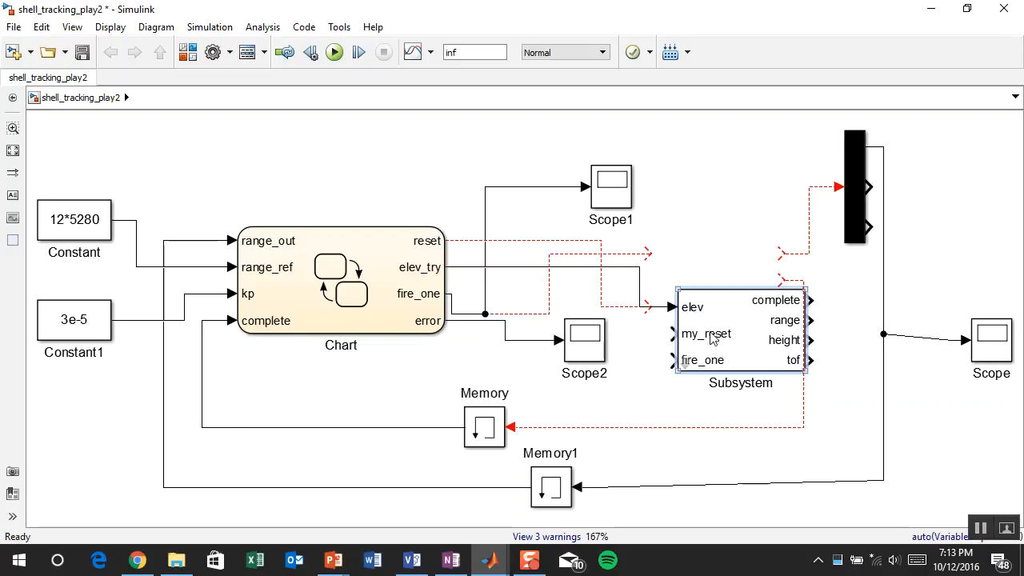
pyautogui.moveTo(650, 254); pyautogui.dragTo(684, 339)
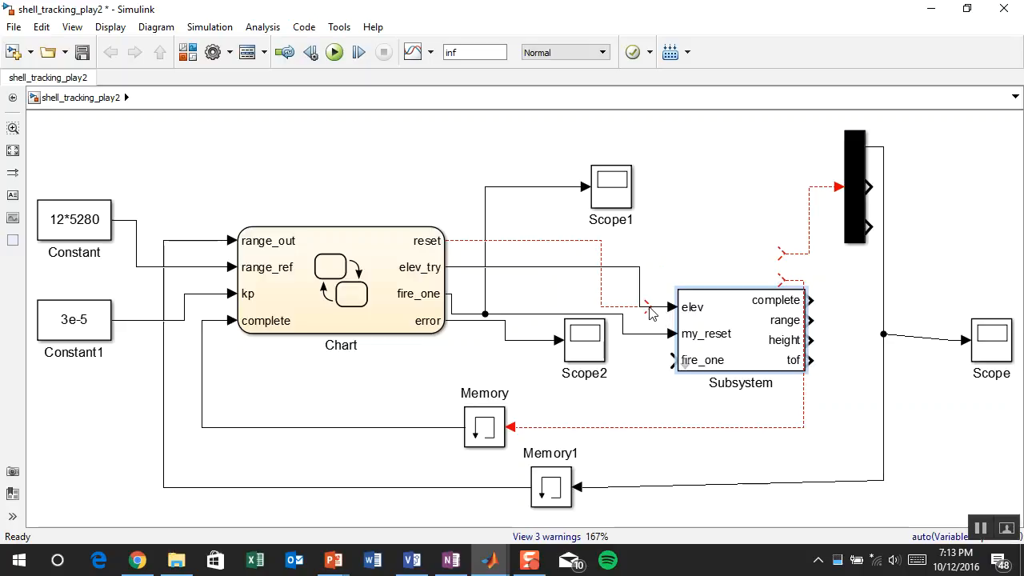
pyautogui.moveTo(711, 326); pyautogui.dragTo(704, 280)
pyautogui.moveTo(653, 313)
pyautogui.mouseDown()
pyautogui.moveTo(688, 312)
pyautogui.moveTo(672, 311)
pyautogui.mouseUp()
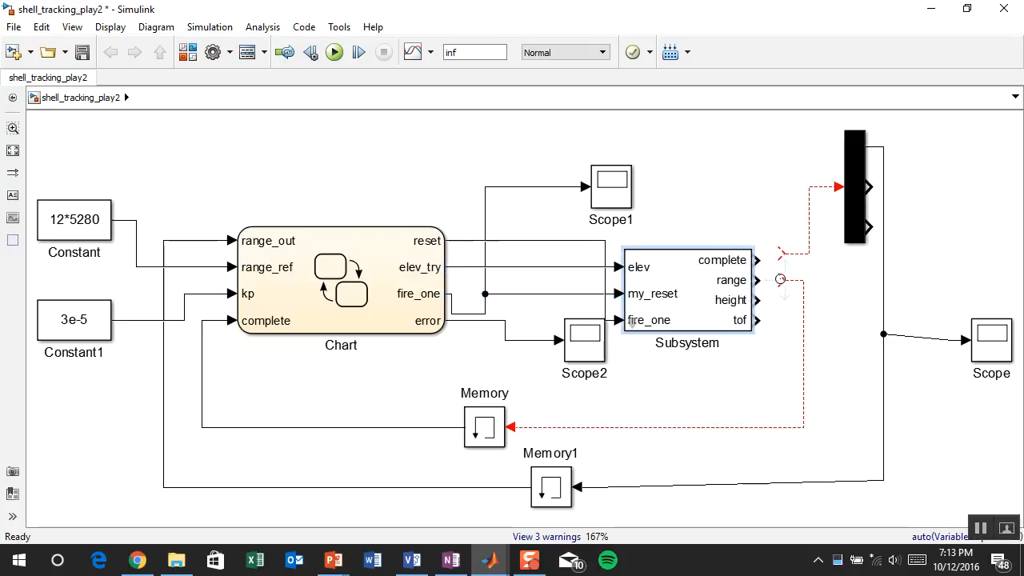
pyautogui.moveTo(807, 149); pyautogui.dragTo(861, 197)
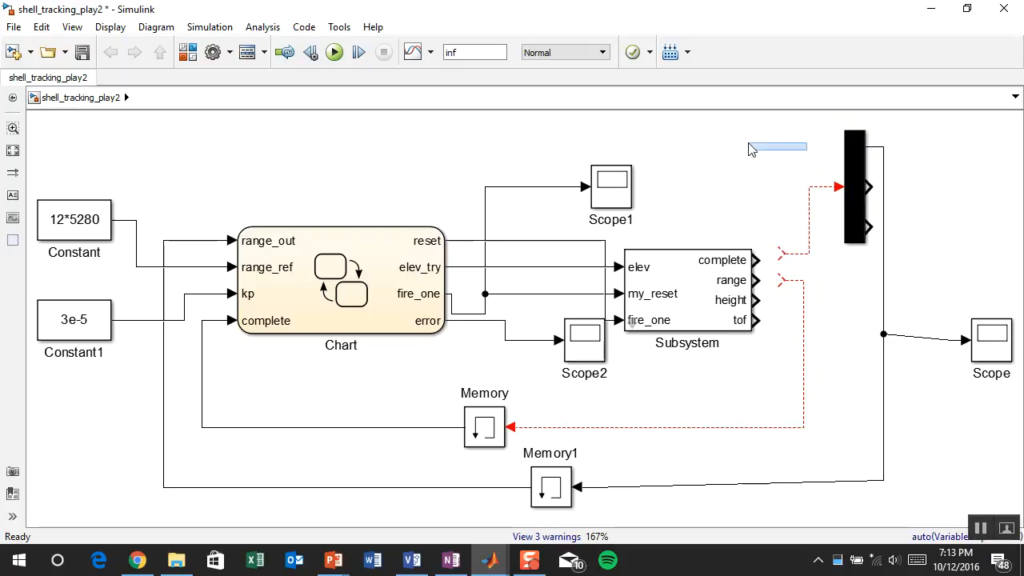
pyautogui.moveTo(573, 334); pyautogui.dragTo(551, 372)
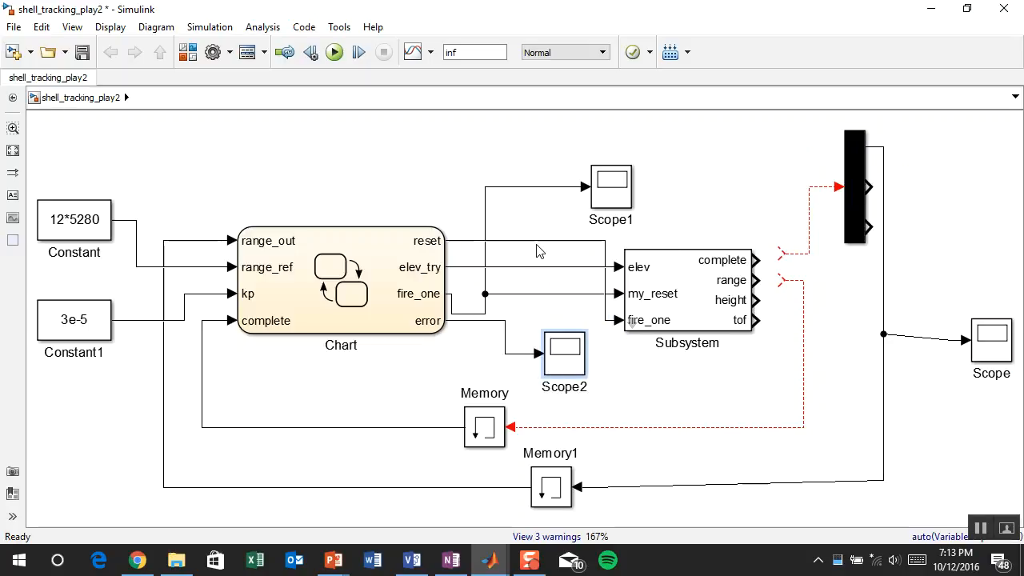
# Rewire the chart's reset output to my_reset and its fire_one output to fire_one, keeping the two lines apart
pyautogui.click(538, 240)
pyautogui.press('Delete')
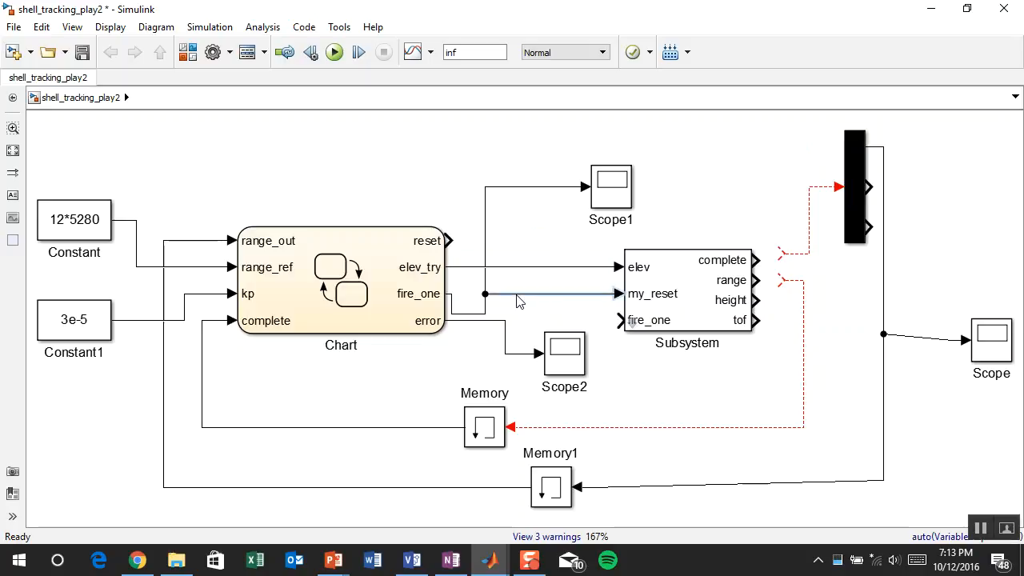
pyautogui.moveTo(621, 293); pyautogui.dragTo(632, 321)
pyautogui.moveTo(450, 240); pyautogui.dragTo(621, 293)
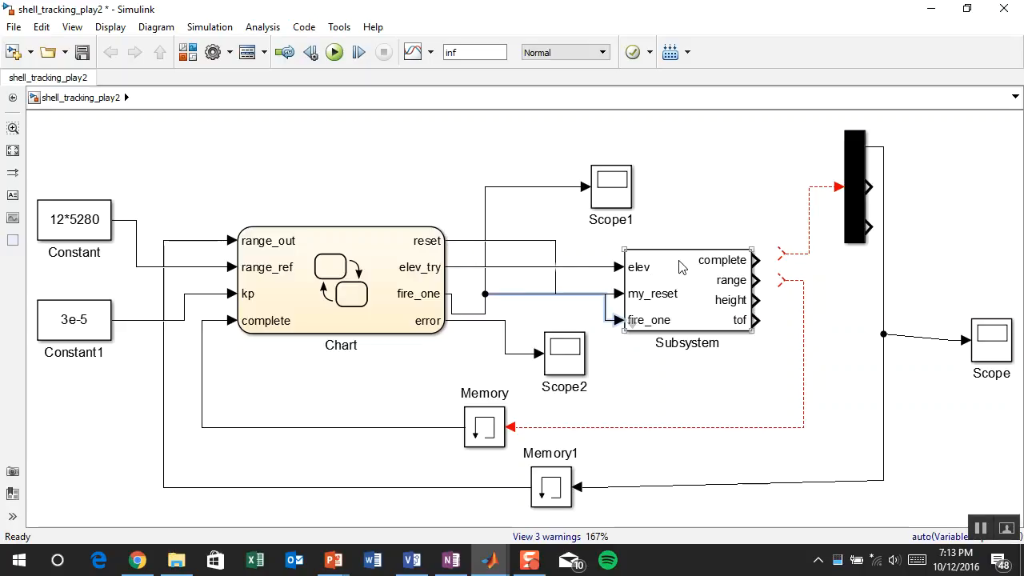
pyautogui.moveTo(542, 302); pyautogui.dragTo(549, 321)
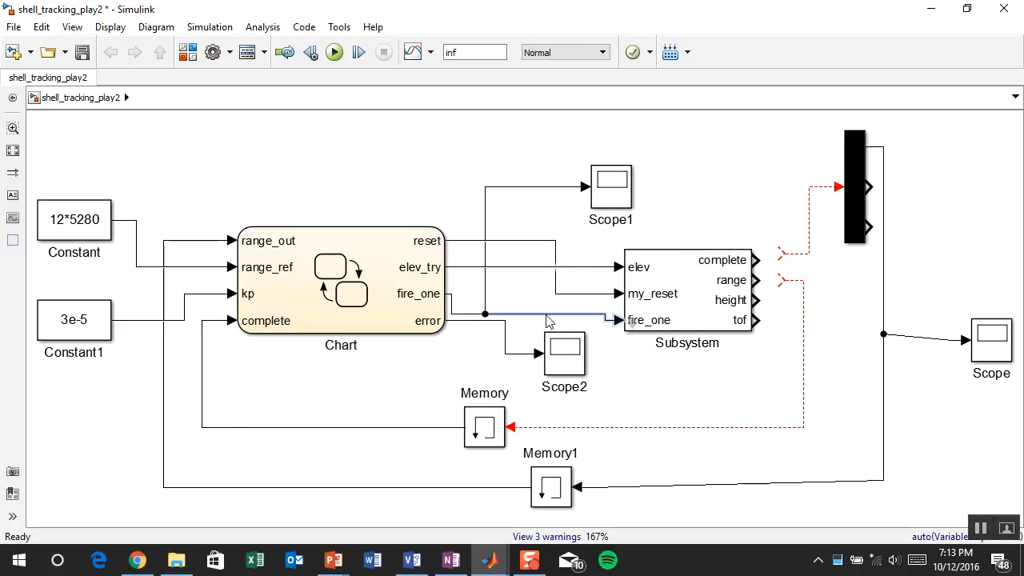
# Delete the demux block, then wire the subsystem's complete output to Memory and its range output to Scope and Memory1
pyautogui.click(859, 178)
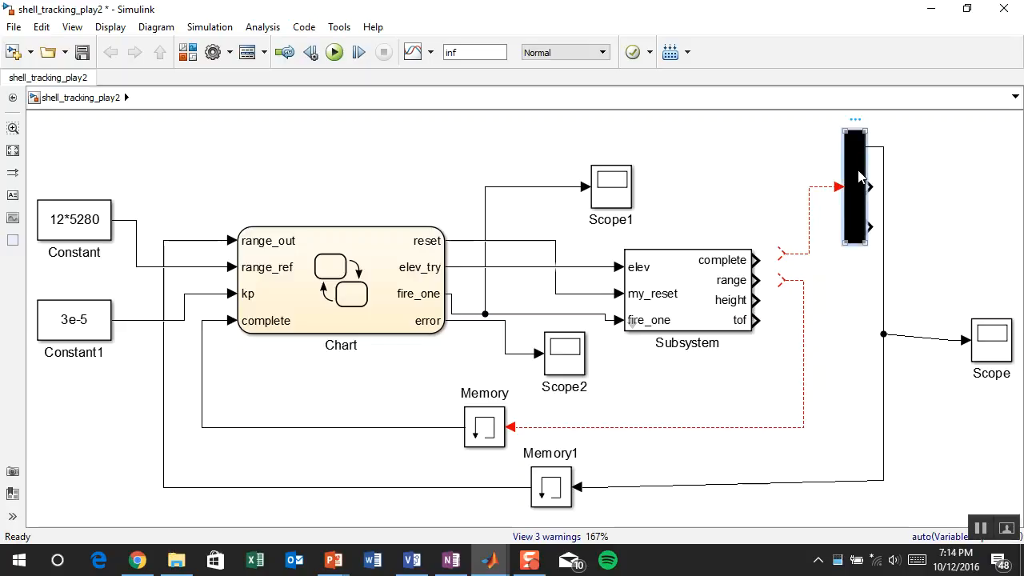
pyautogui.press('Delete')
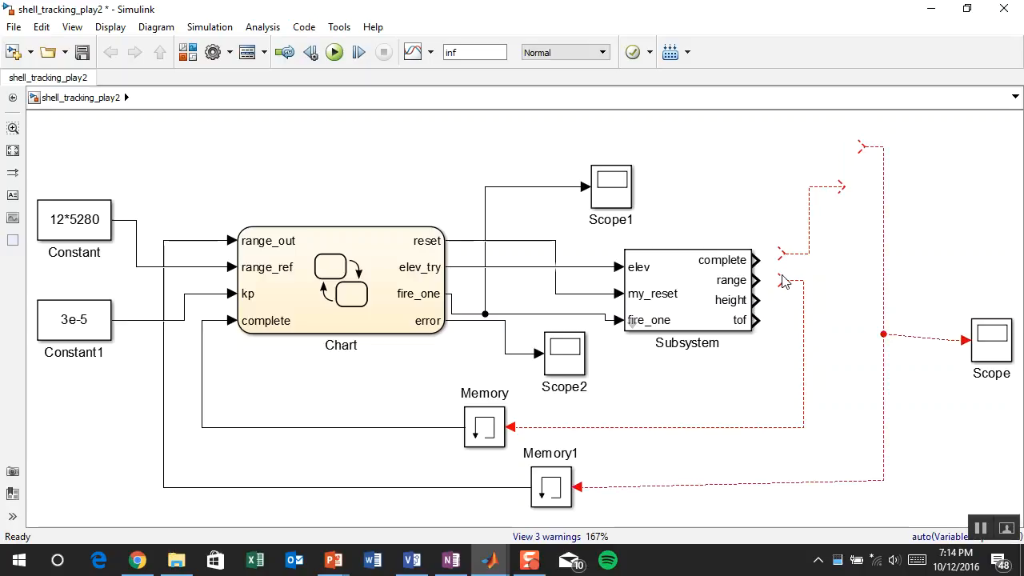
pyautogui.moveTo(777, 282); pyautogui.dragTo(745, 279)
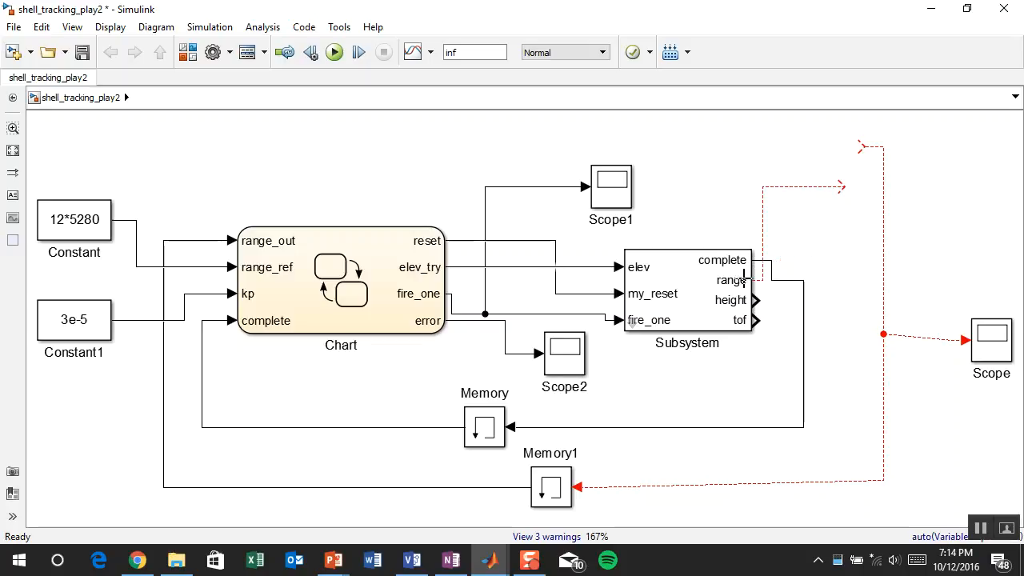
pyautogui.moveTo(840, 186); pyautogui.dragTo(857, 146)
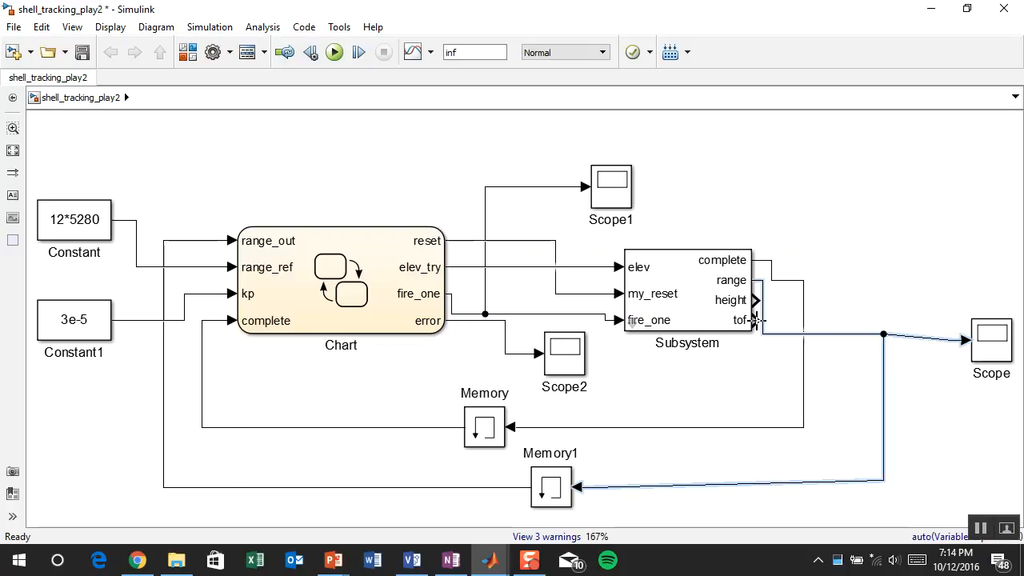
# Copy the Scope block to a spot above it and connect the subsystem's tof output to the copy
pyautogui.moveTo(758, 320); pyautogui.dragTo(879, 271)
pyautogui.moveTo(988, 342); pyautogui.dragTo(878, 271)
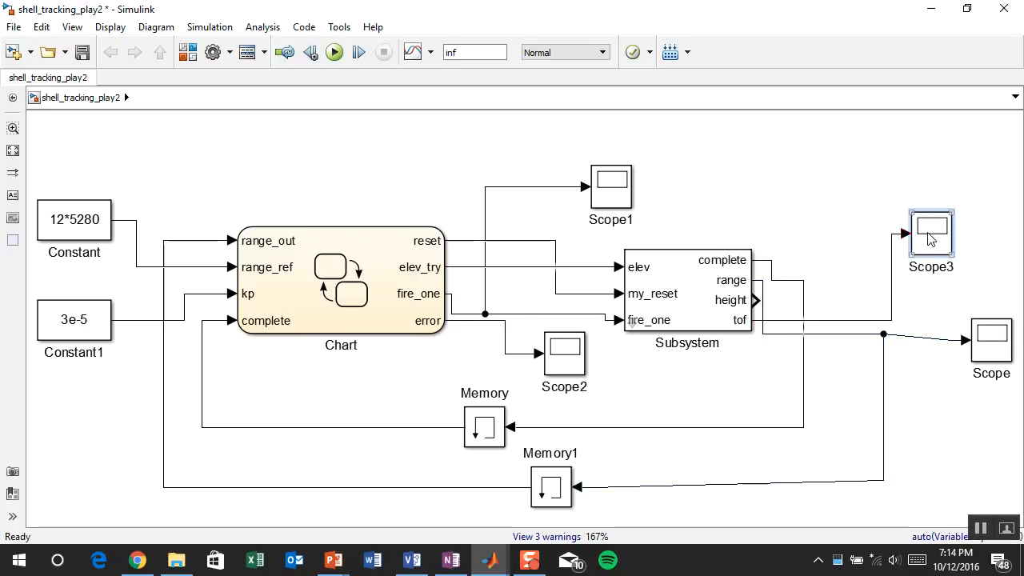
pyautogui.click(358, 293)
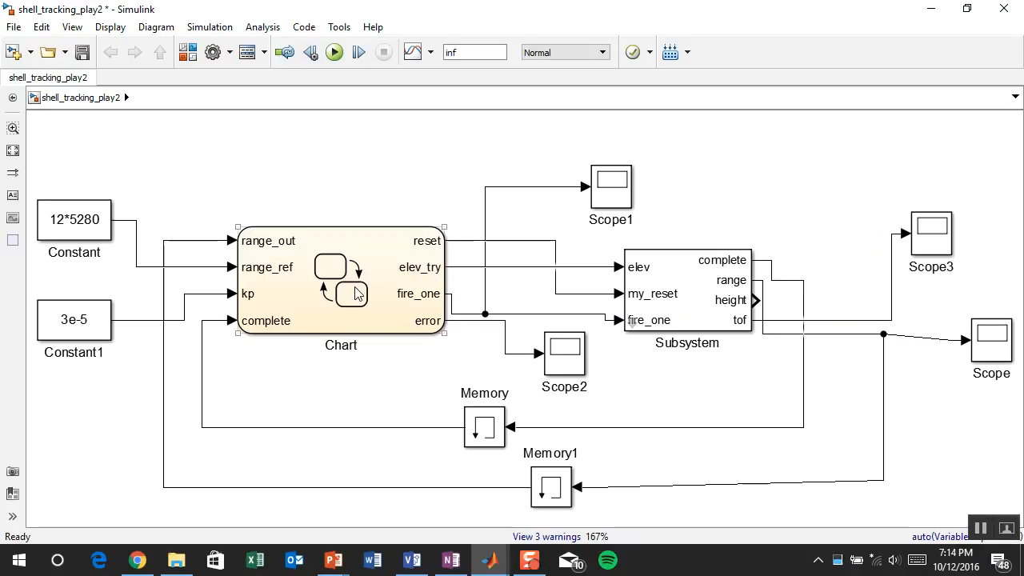
# Run the simulation from Scope2, stop it, and scale both axes to fit the error trace
pyautogui.click(302, 172)
pyautogui.doubleClick(479, 51)
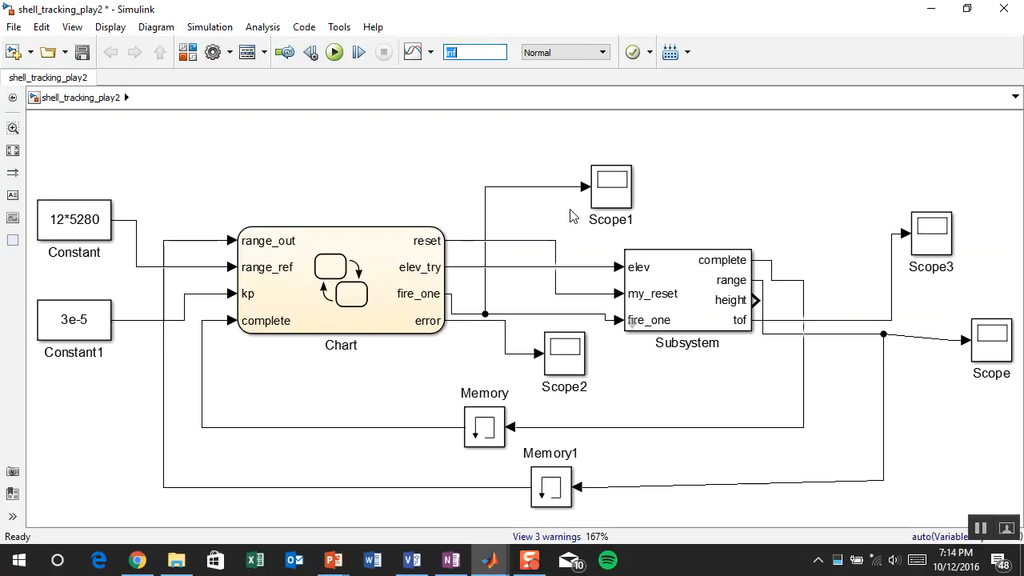
pyautogui.click(604, 188)
pyautogui.doubleClick(569, 368)
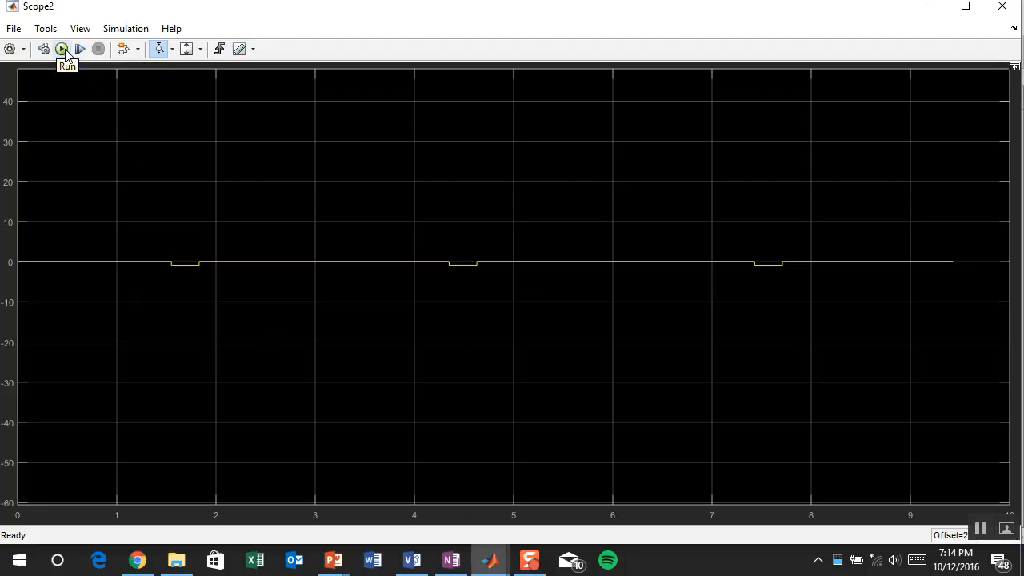
pyautogui.hotkey('ctrl', 't')
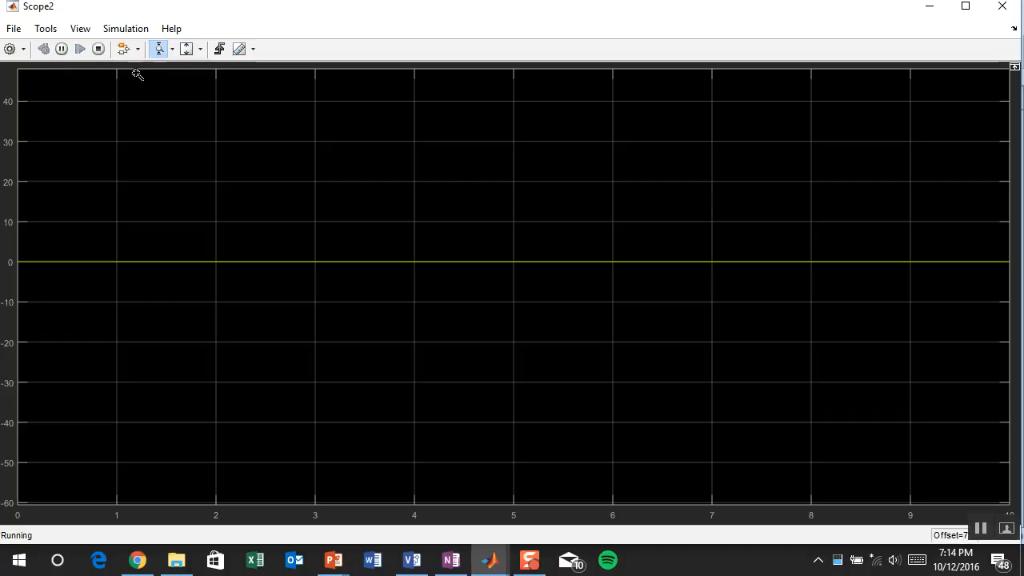
pyautogui.click(97, 49)
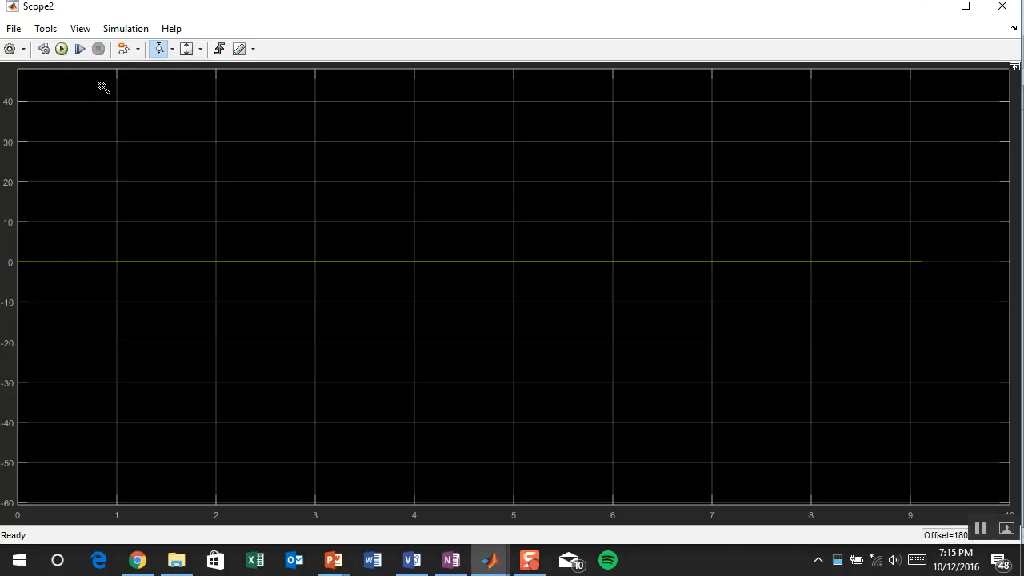
pyautogui.click(201, 52)
pyautogui.click(192, 89)
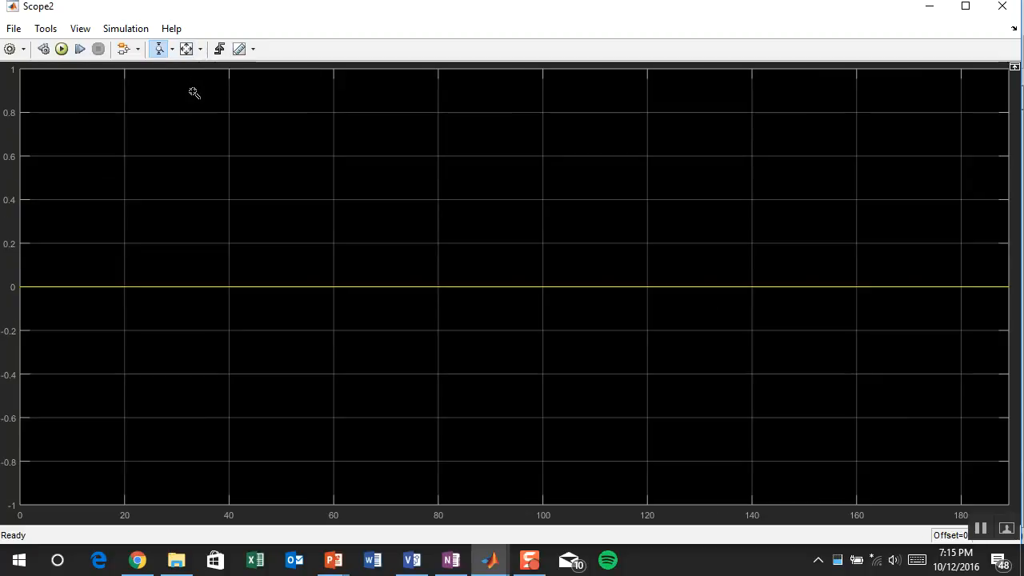
pyautogui.click(1002, 5)
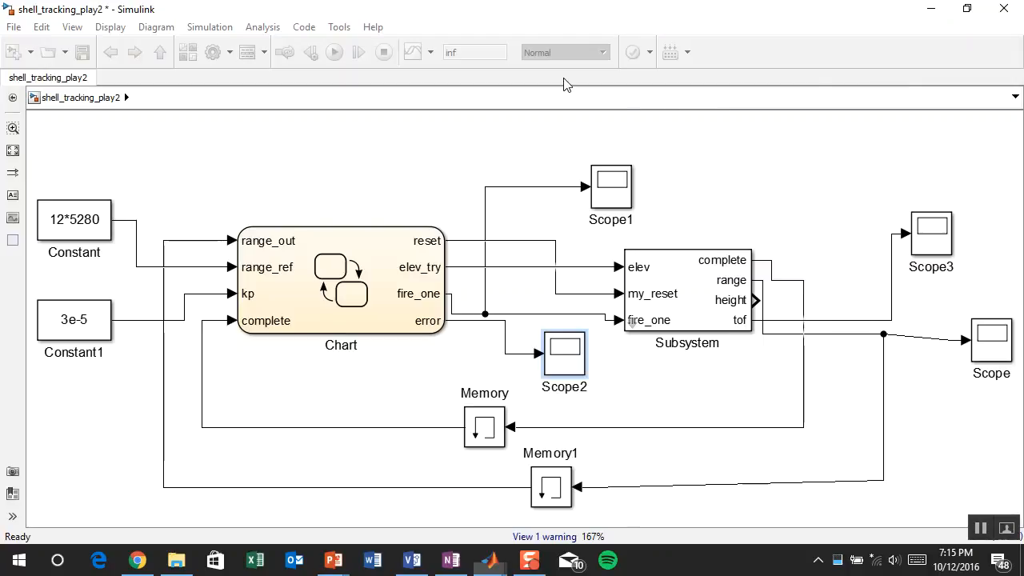
# Set the simulation stop time to 20, run the model, and check the error trace in Scope2
pyautogui.doubleClick(453, 52)
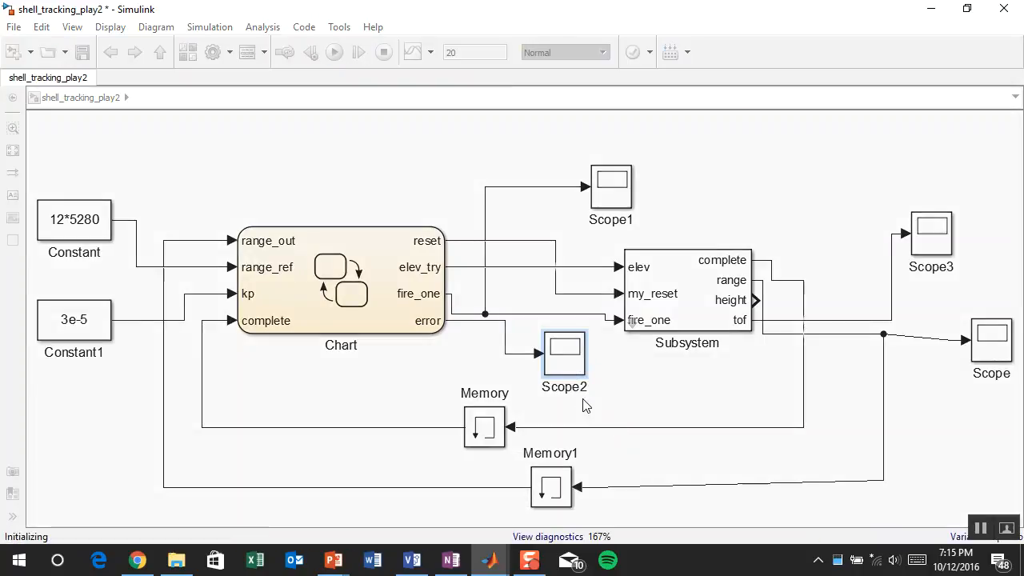
pyautogui.doubleClick(562, 350)
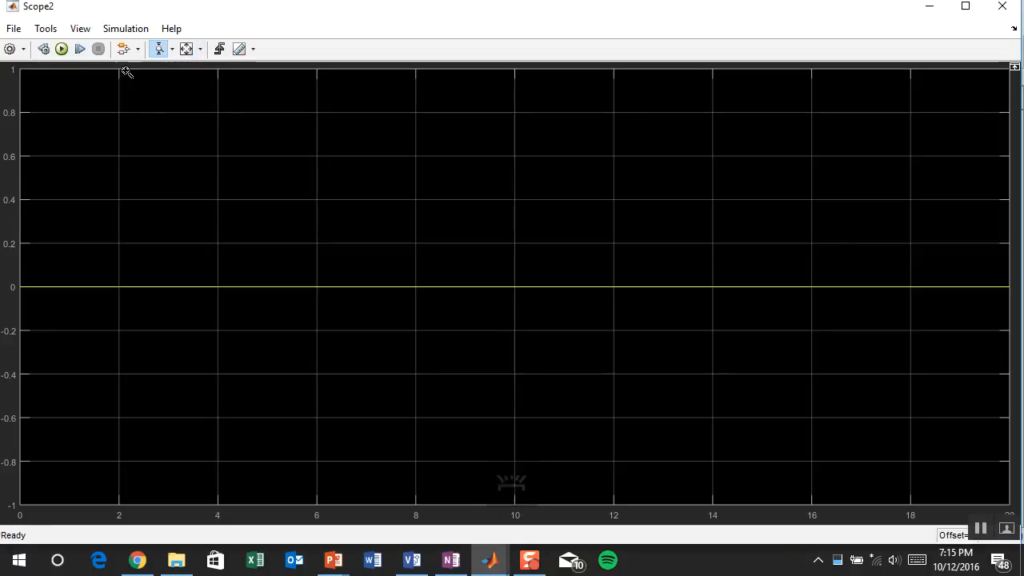
pyautogui.click(1002, 8)
# Set the simulation stop time to 10, run the model again, and inspect the error trace in Scope2
pyautogui.doubleClick(483, 52)
pyautogui.write('10')
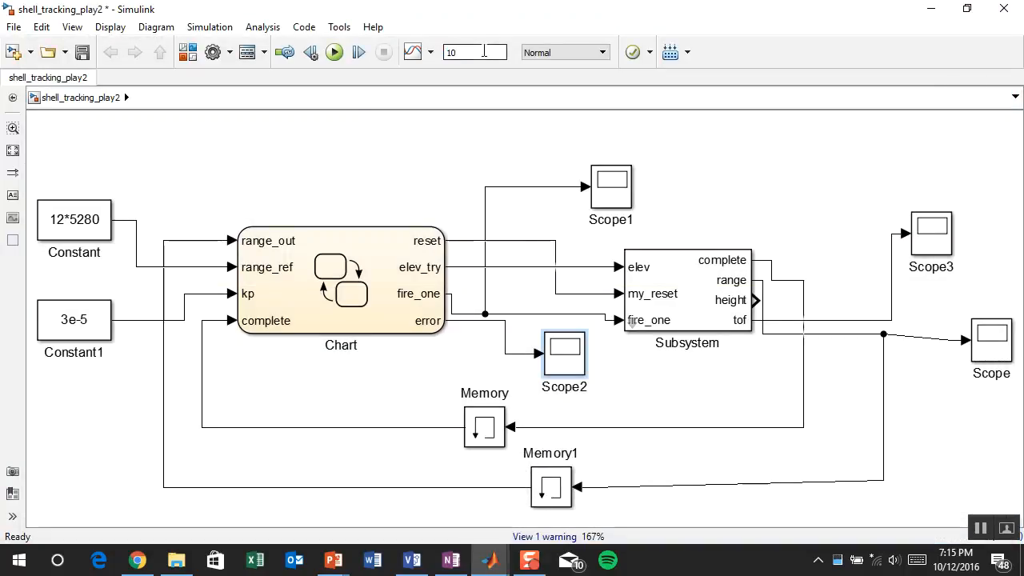
pyautogui.click(335, 52)
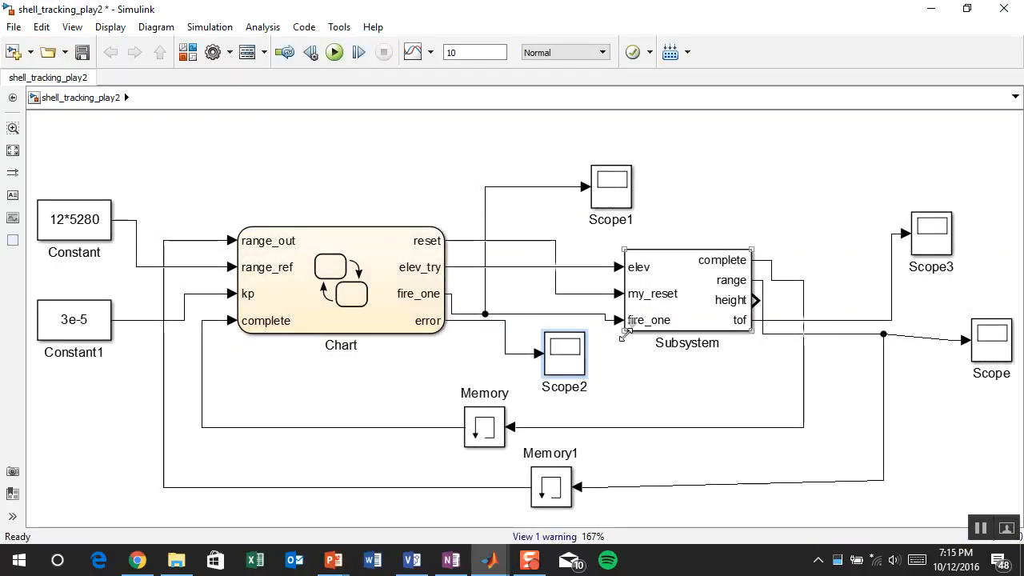
pyautogui.doubleClick(566, 354)
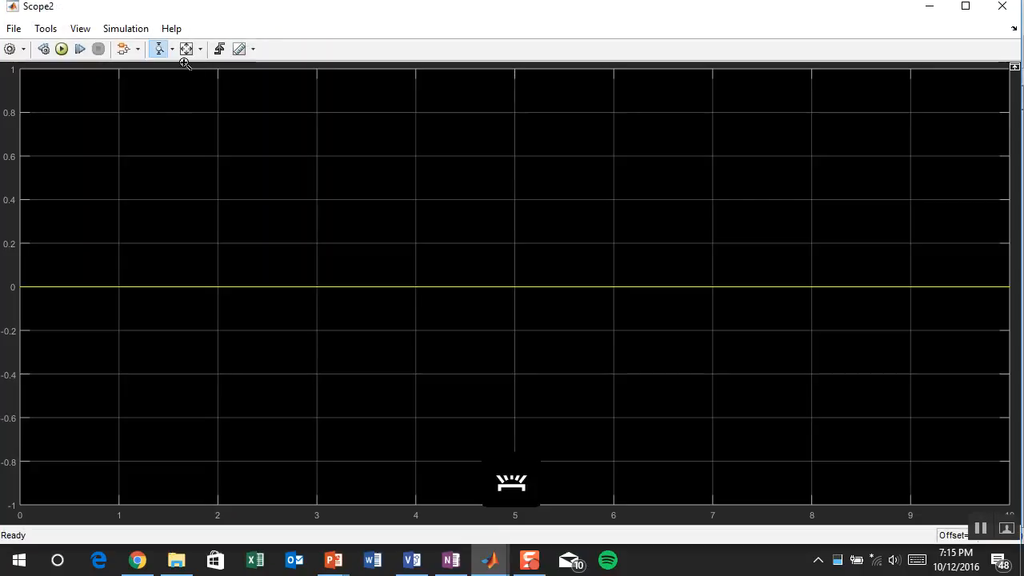
pyautogui.moveTo(200, 17); pyautogui.dragTo(232, 24)
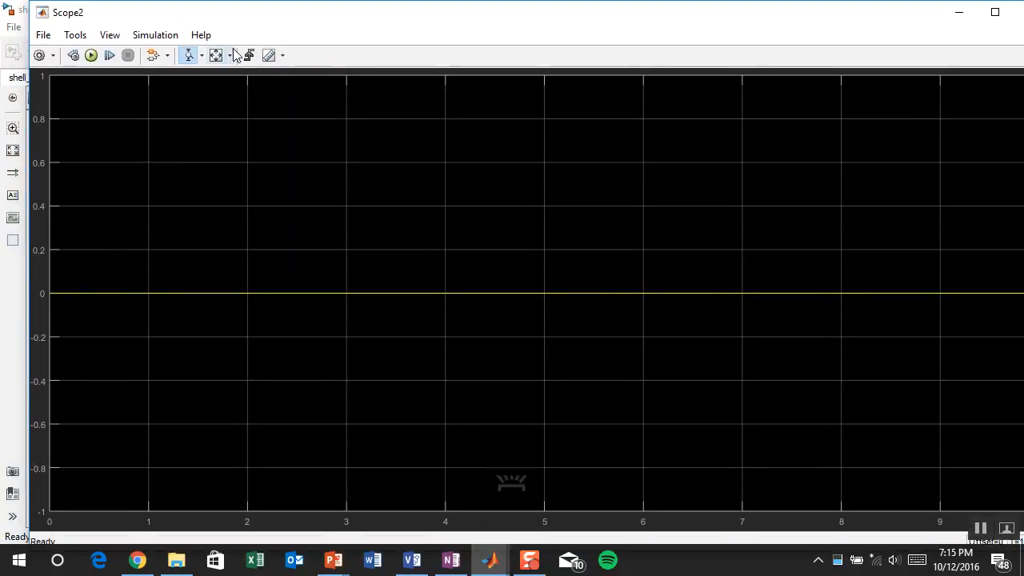
pyautogui.click(201, 57)
pyautogui.click(201, 148)
pyautogui.moveTo(928, 23); pyautogui.dragTo(865, 51)
pyautogui.click(953, 37)
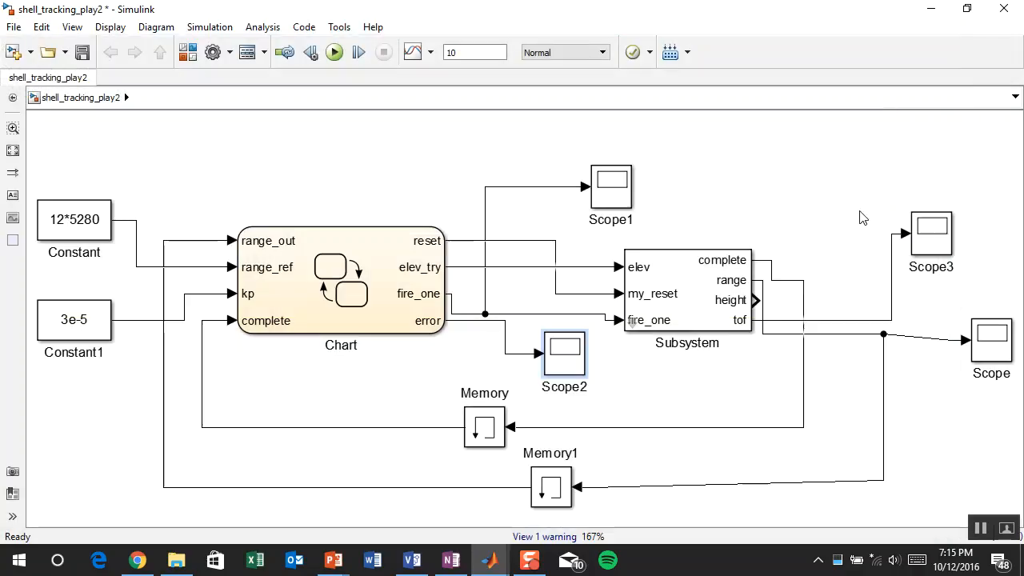
# Open the fire-control chart to examine its states and transitions, and run the simulation again
pyautogui.click(402, 269)
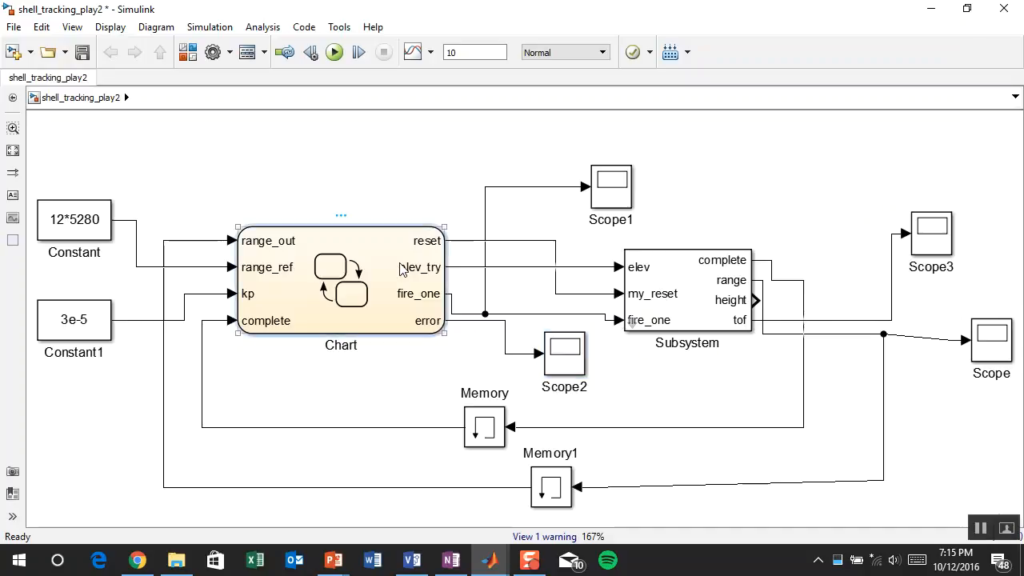
pyautogui.click(265, 428)
pyautogui.click(237, 351)
pyautogui.click(389, 295)
pyautogui.doubleClick(390, 296)
pyautogui.click(334, 52)
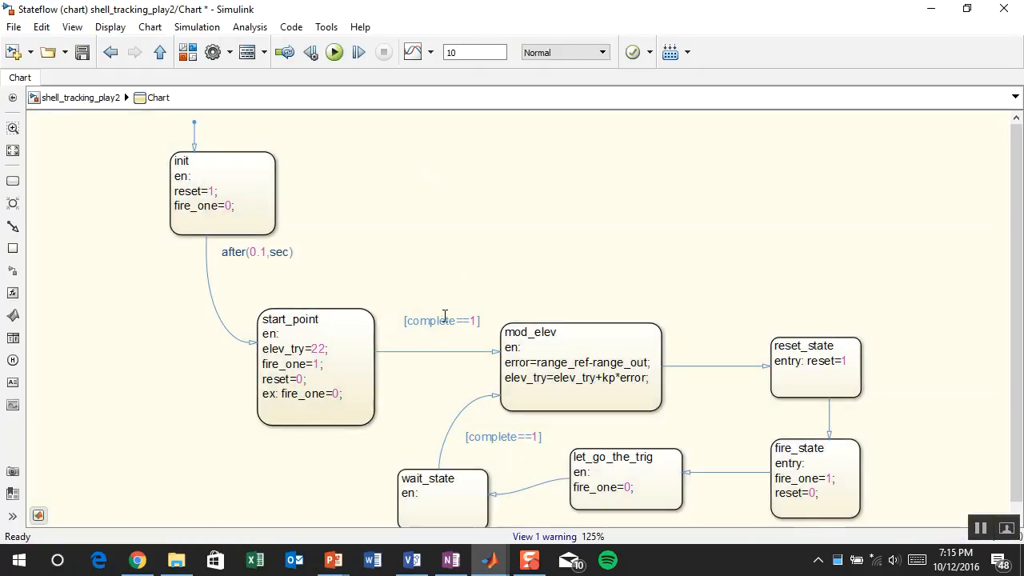
pyautogui.click(539, 342)
# Close shell_tracking_play2 with its changes saved, minimize state_chart_shell1, and dismiss the Diagnostic Viewer
pyautogui.click(1005, 12)
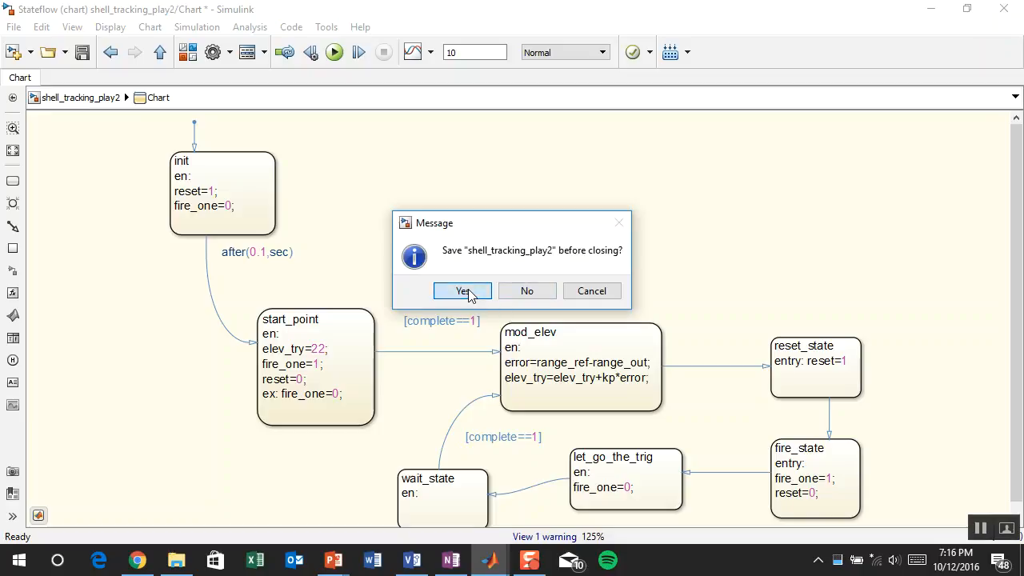
pyautogui.click(469, 293)
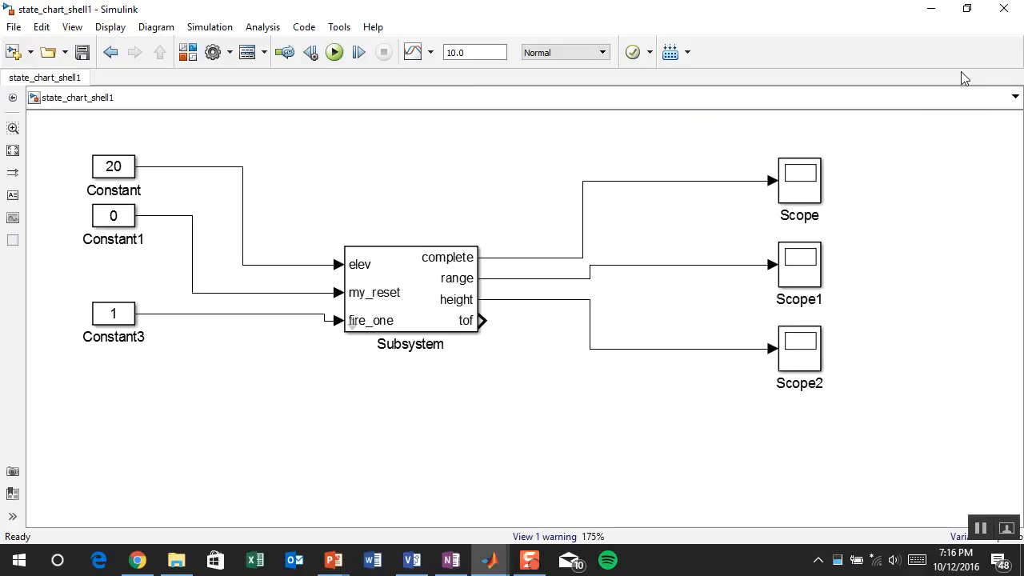
pyautogui.click(931, 10)
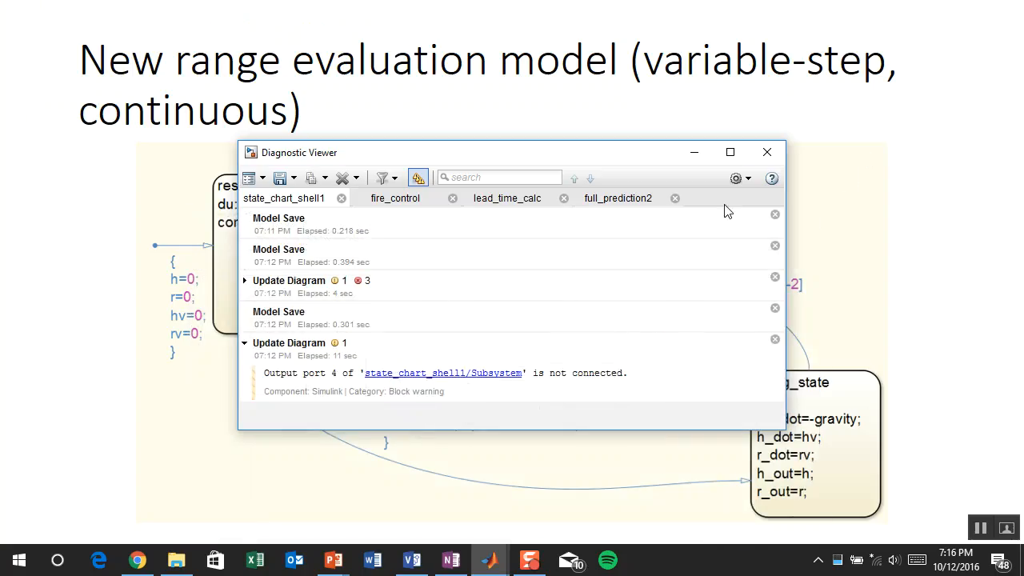
pyautogui.click(776, 154)
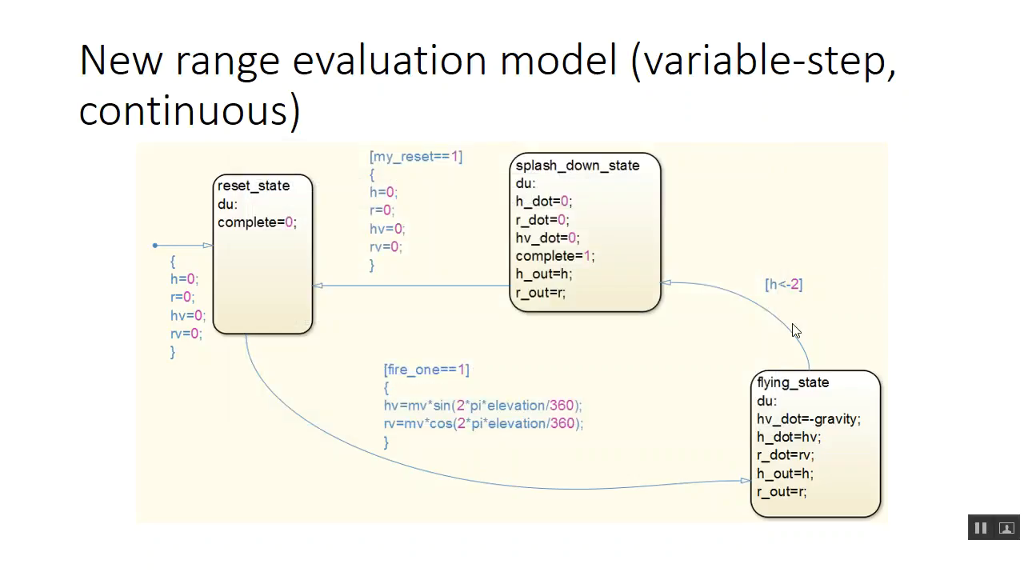
pyautogui.hotkey('alt', 'Tab')
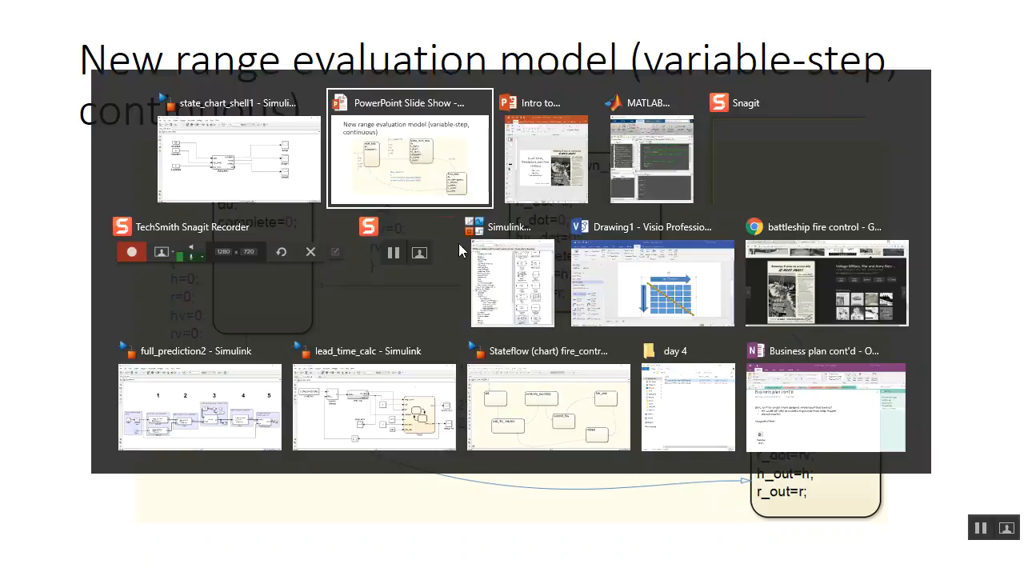
pyautogui.click(421, 413)
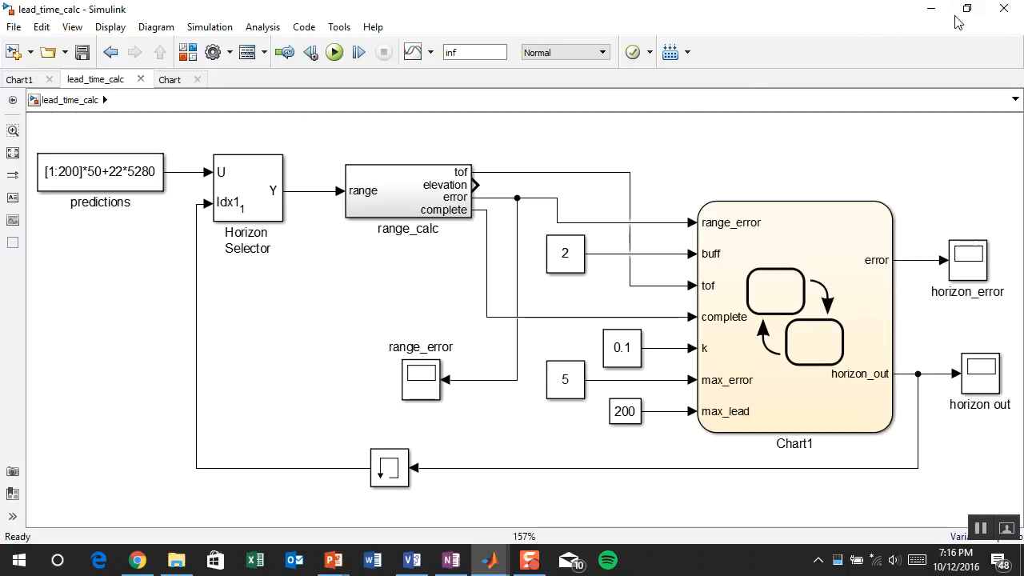
pyautogui.click(930, 9)
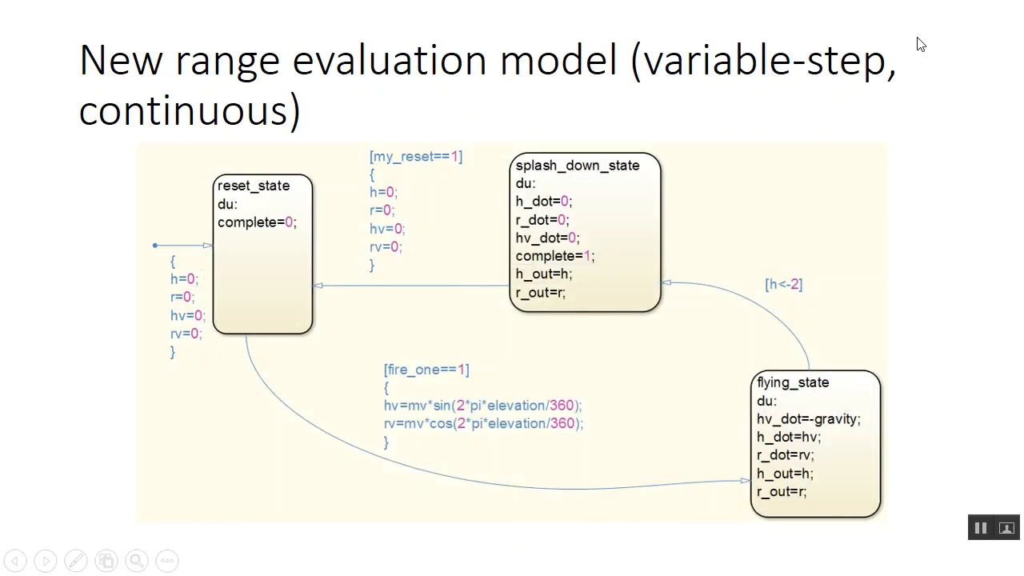
# Switch to MATLAB, reopen shell_tracking_play2.slx from the current folder, and go up to the model's top level
pyautogui.hotkey('ctrl', 'alt', 'Tab')
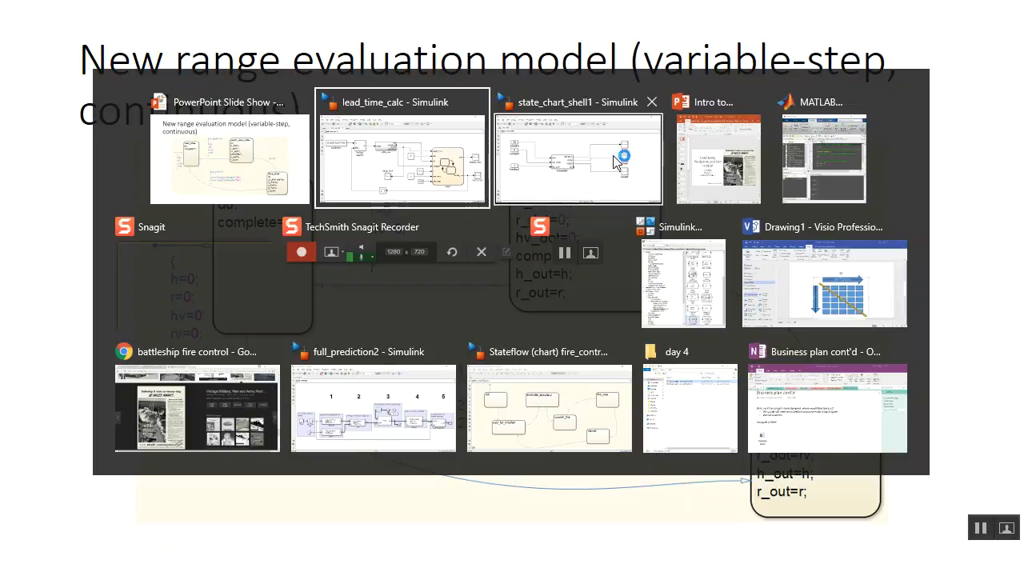
pyautogui.click(824, 156)
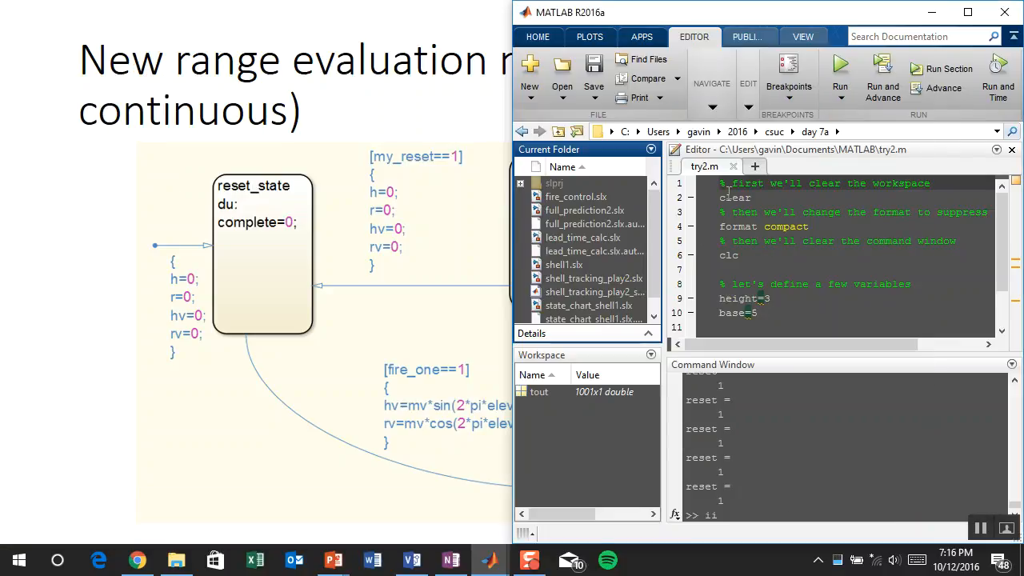
pyautogui.click(620, 278)
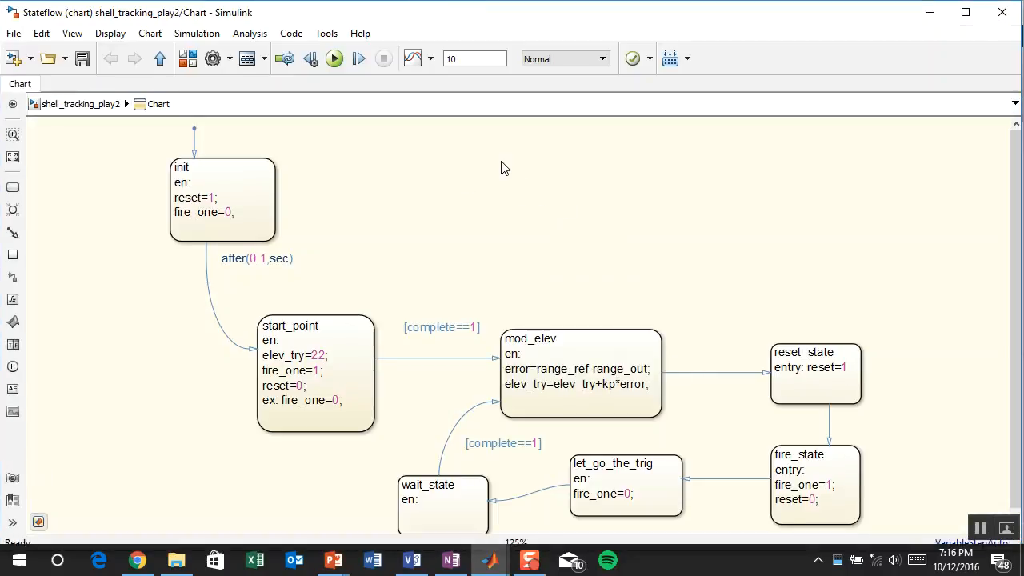
pyautogui.press('Escape')
pyautogui.moveTo(553, 240); pyautogui.dragTo(617, 200)
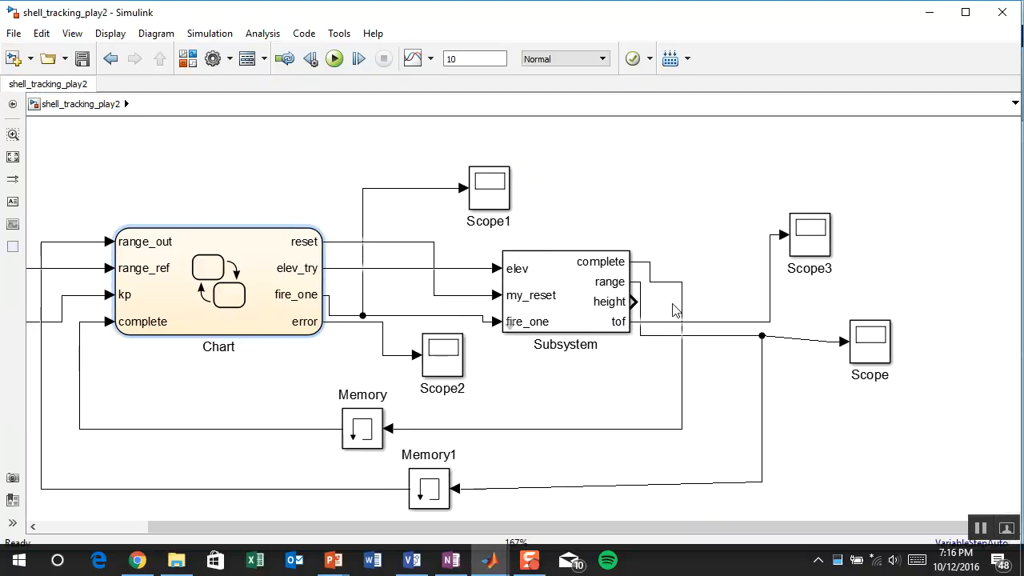
# Copy Scope3 to a spot above it, connect the subsystem's height output to the copy, and run the simulation to view the height trace
pyautogui.click(811, 256)
pyautogui.moveTo(796, 240); pyautogui.dragTo(581, 283)
pyautogui.doubleClick(776, 182)
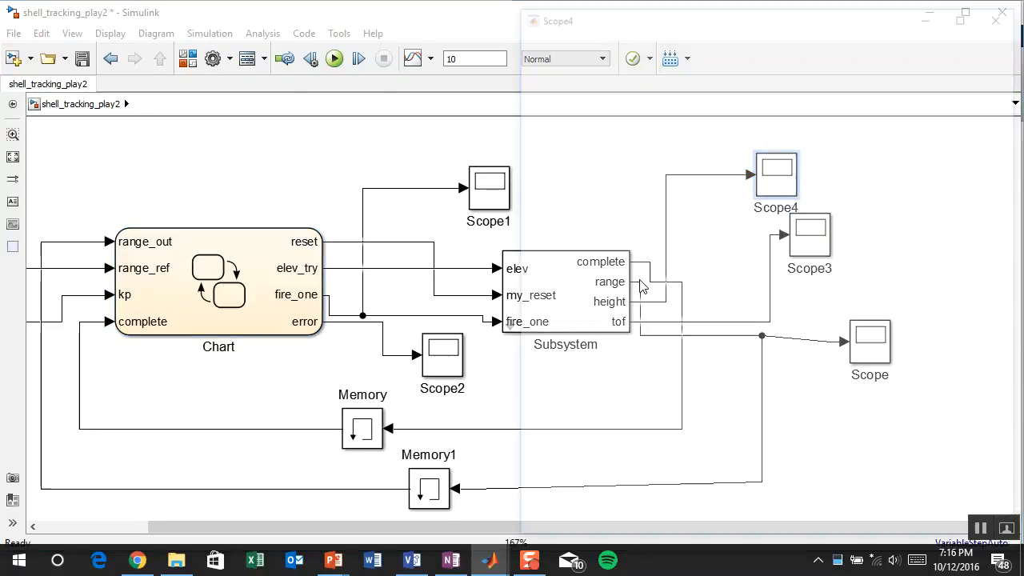
pyautogui.click(575, 55)
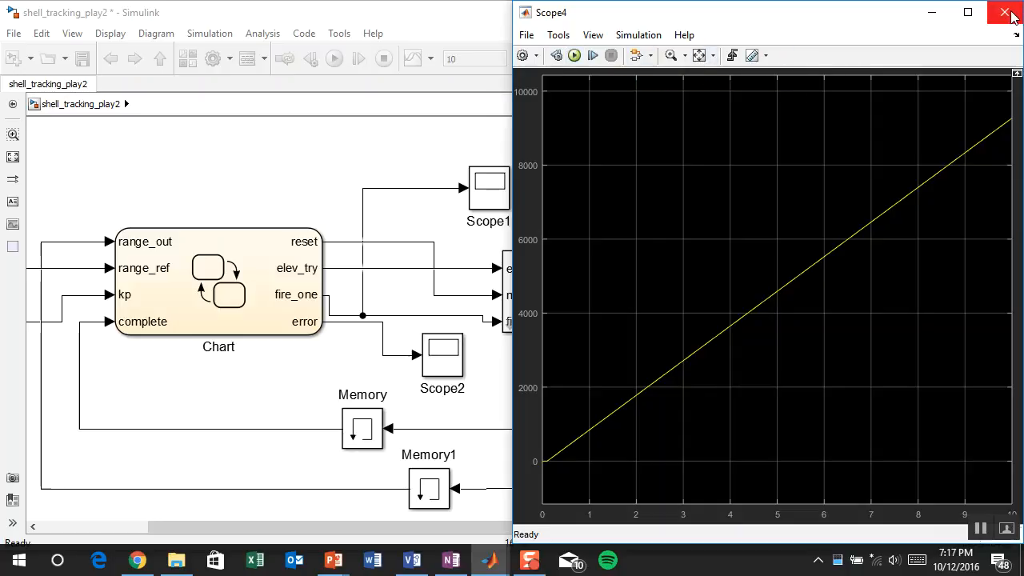
pyautogui.click(927, 12)
# Set the subsystem mask's Speed Factor to 1000 and its Sample Time to 1/1000
pyautogui.doubleClick(596, 272)
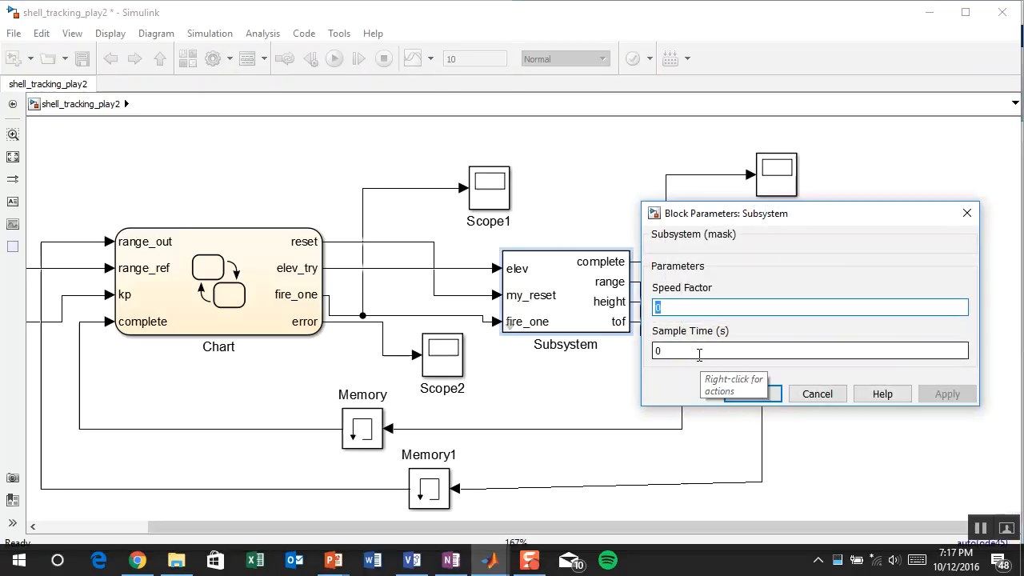
pyautogui.write('1000')
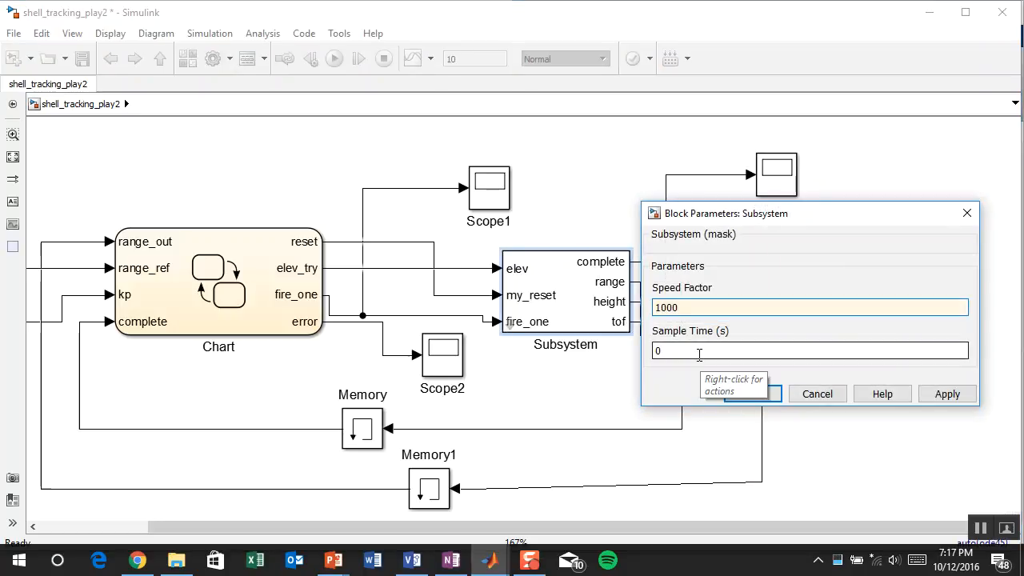
pyautogui.doubleClick(700, 354)
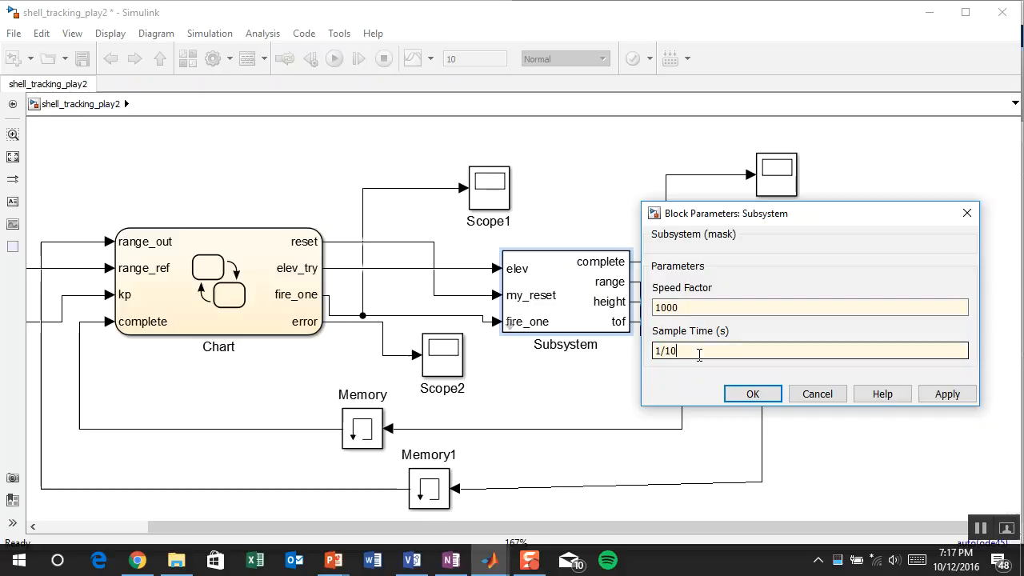
pyautogui.click(749, 393)
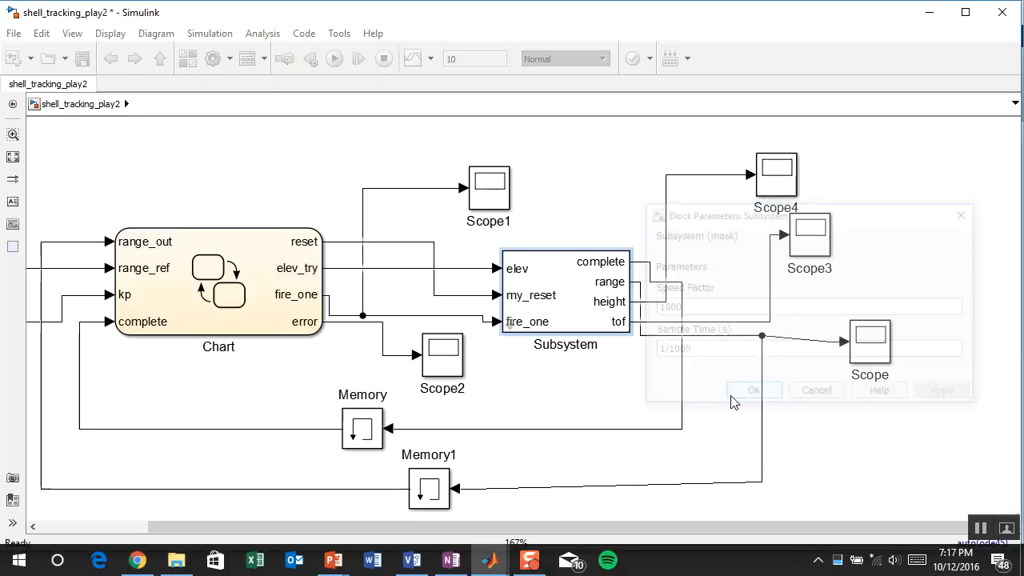
# Run the simulation with the new mask parameters and view the error trace in a maximized Scope2, scaled to fit
pyautogui.click(334, 58)
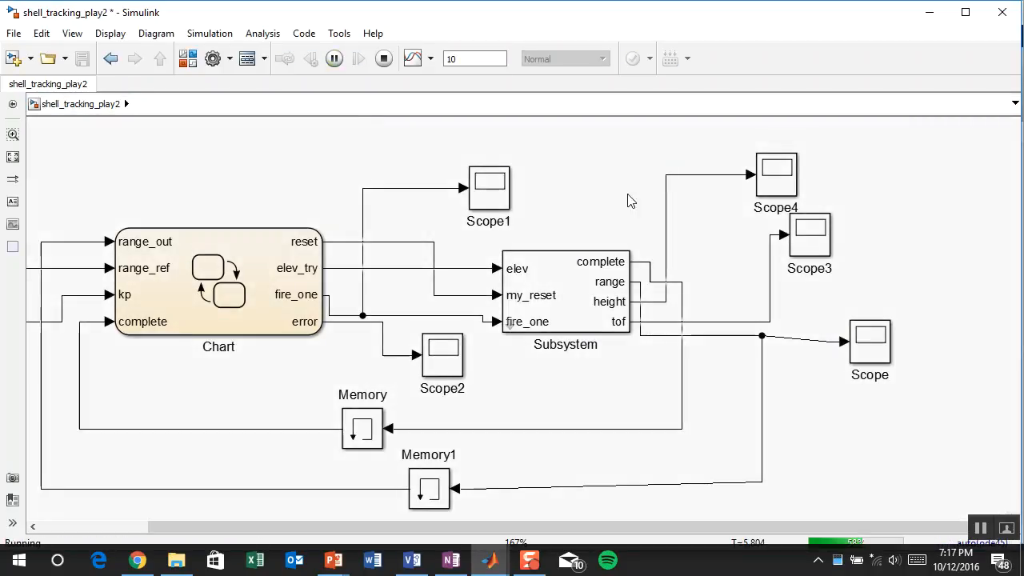
pyautogui.doubleClick(448, 349)
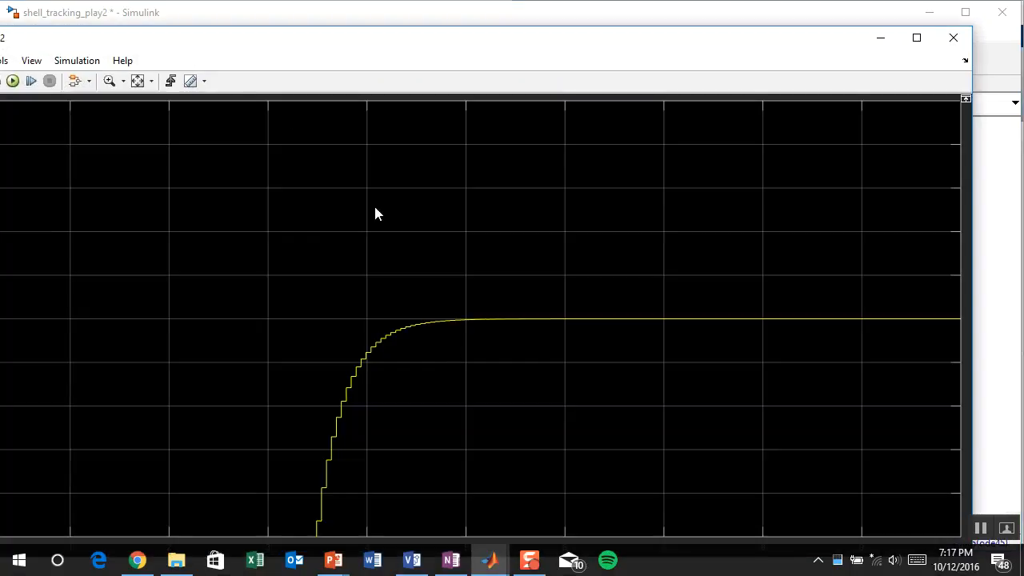
pyautogui.click(138, 81)
pyautogui.doubleClick(179, 39)
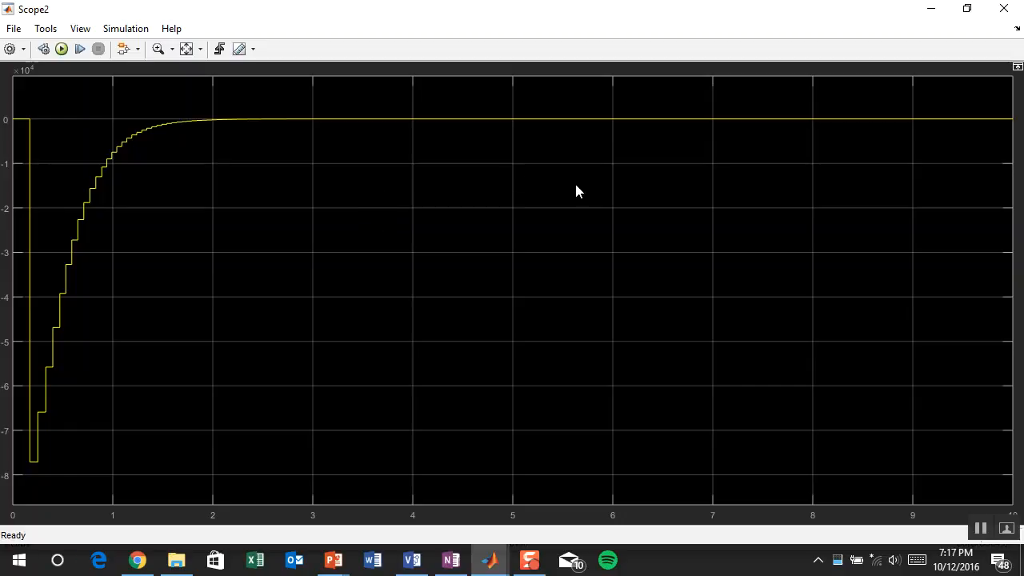
# Close the Scope2 window and set the subsystem mask's Speed Factor to 10000
pyautogui.click(62, 50)
pyautogui.click(1002, 10)
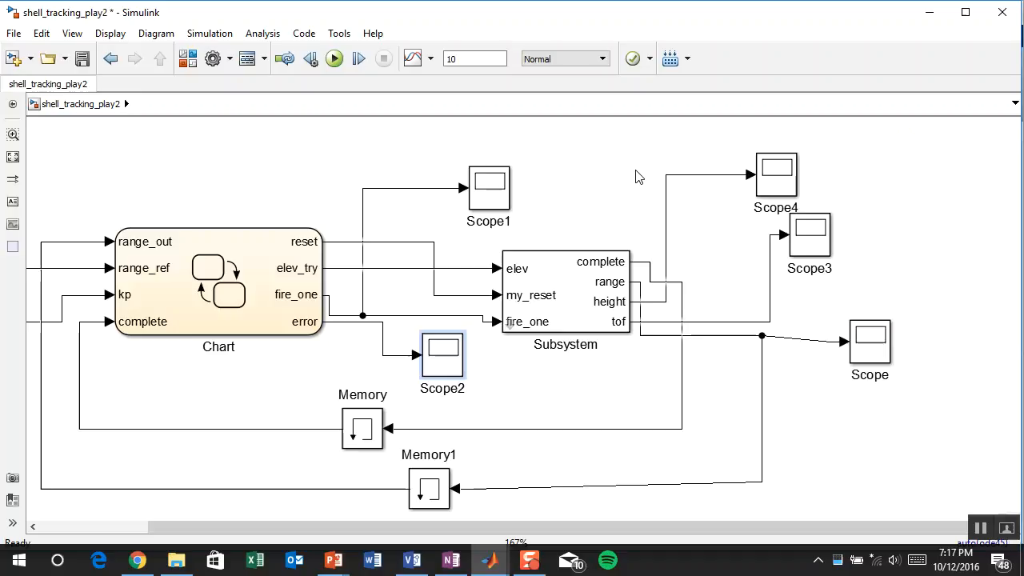
pyautogui.click(480, 59)
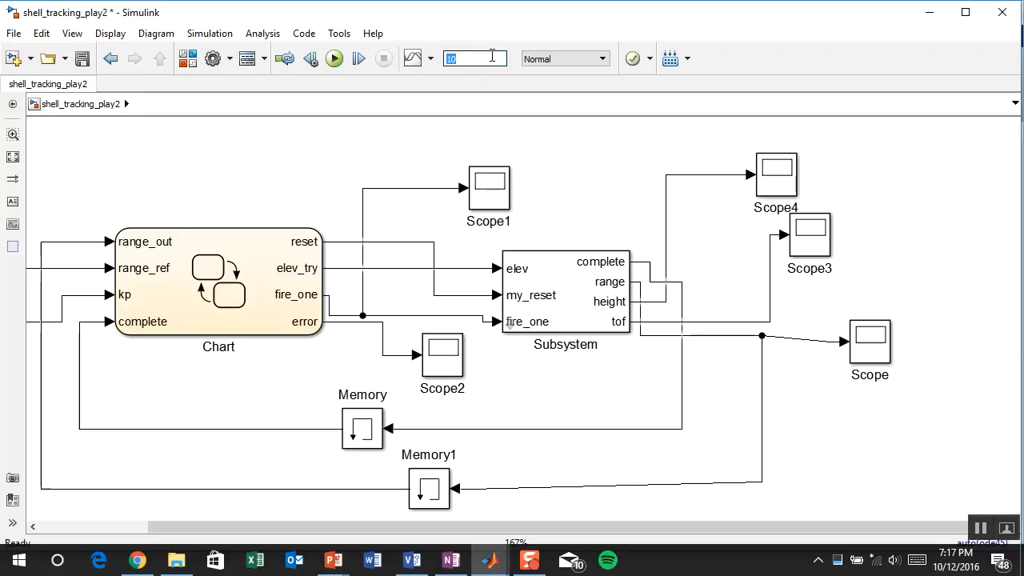
pyautogui.click(566, 153)
pyautogui.doubleClick(604, 284)
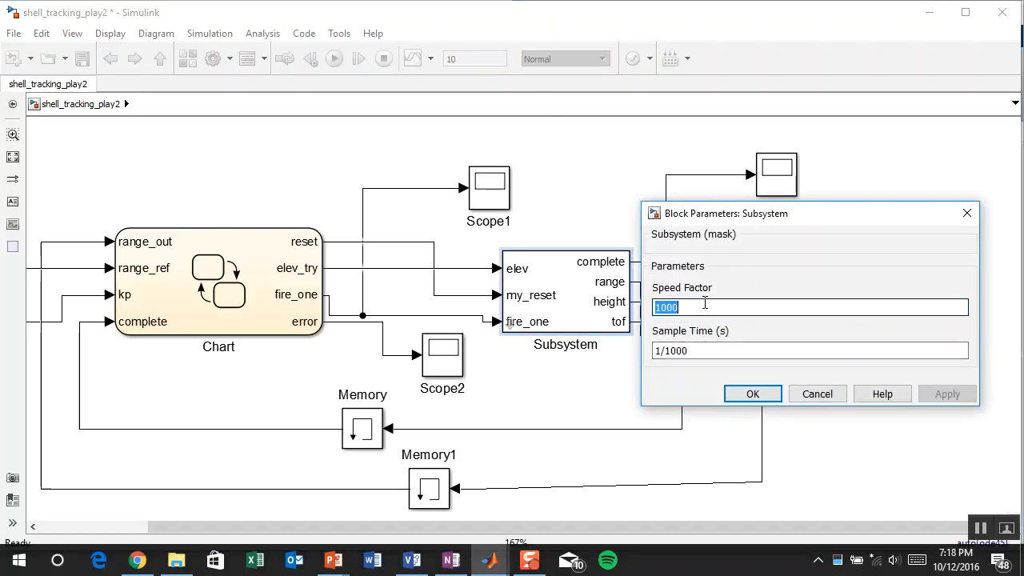
pyautogui.write('10')
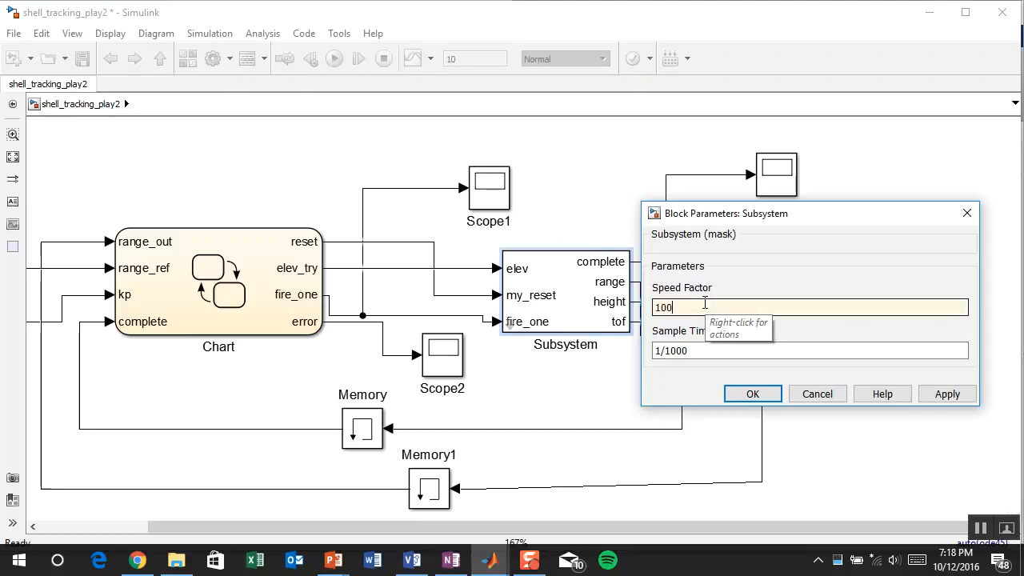
pyautogui.press('Return')
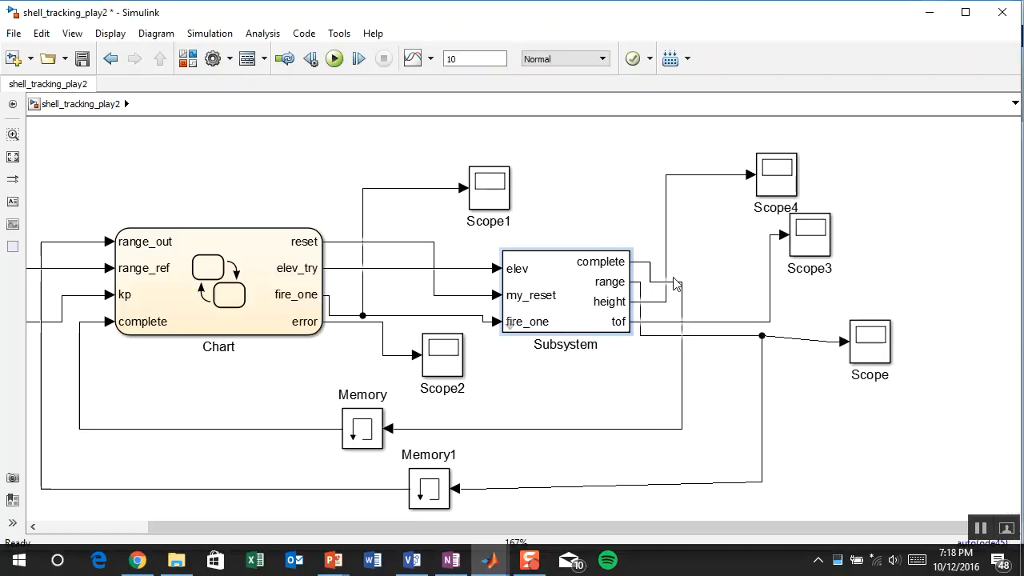
# Run the simulation with the higher Speed Factor and check the error trace in Scope2
pyautogui.doubleClick(453, 370)
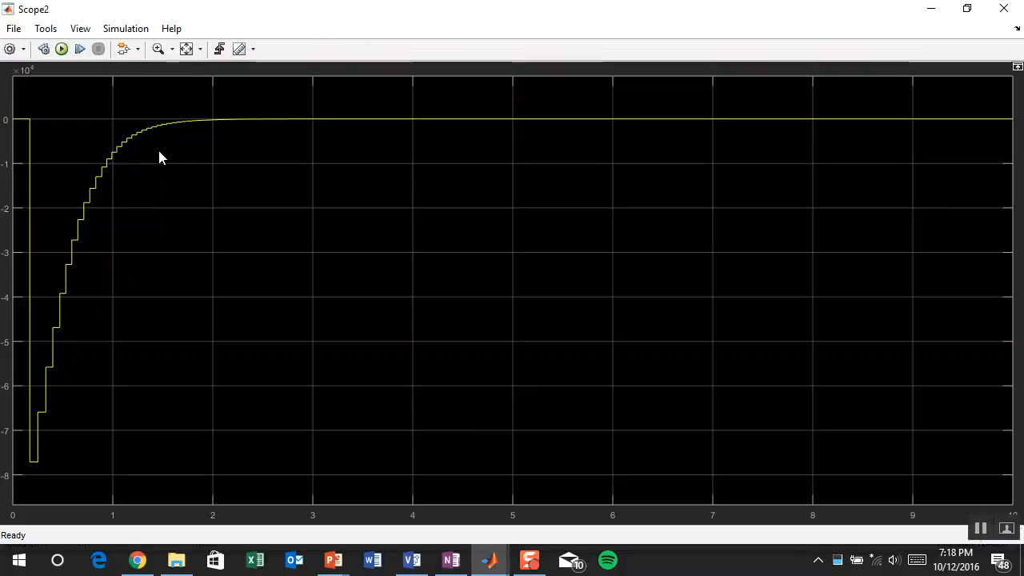
pyautogui.hotkey('ctrl', 't')
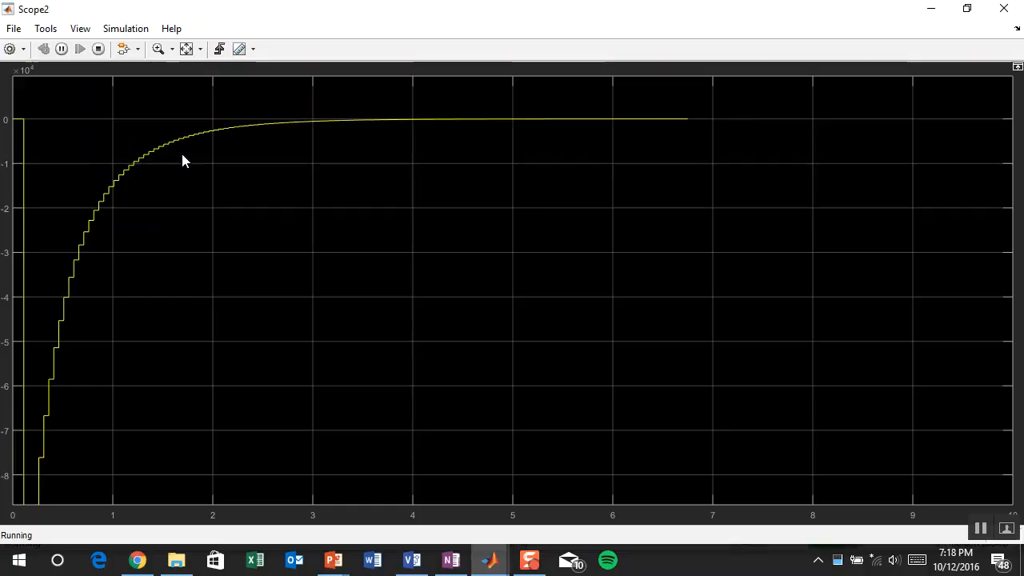
pyautogui.click(1004, 8)
# Set the chart block's sample time to 1/1000 in its block parameters
pyautogui.click(224, 266)
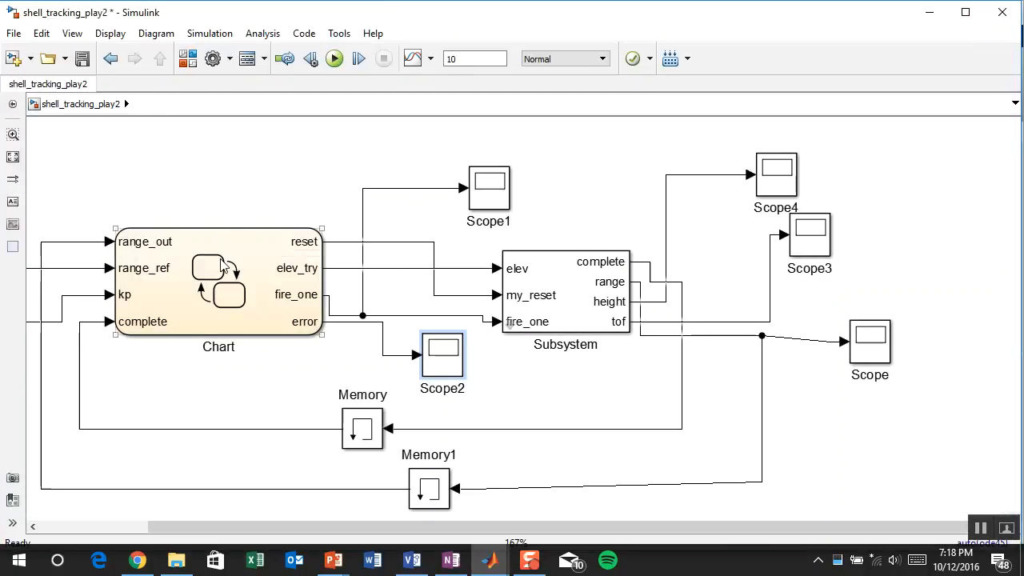
pyautogui.rightClick(224, 267)
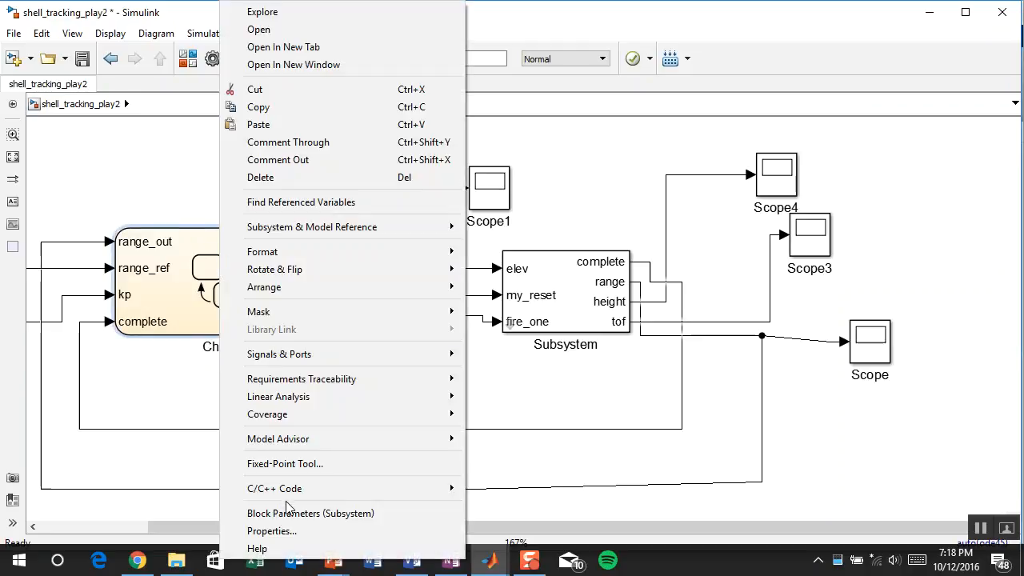
pyautogui.click(290, 513)
pyautogui.doubleClick(407, 360)
pyautogui.click(418, 358)
pyautogui.write('000')
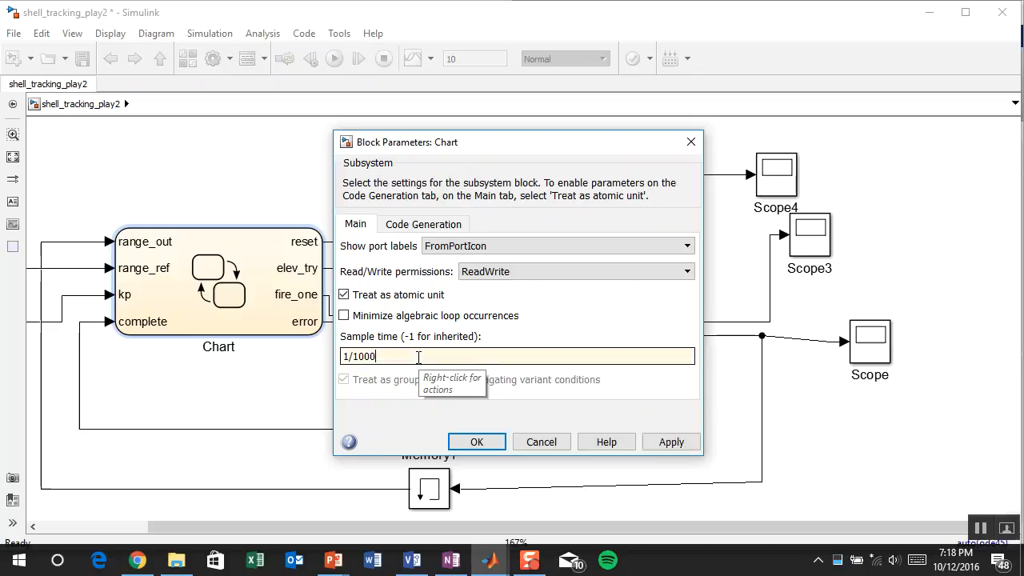
pyautogui.click(476, 442)
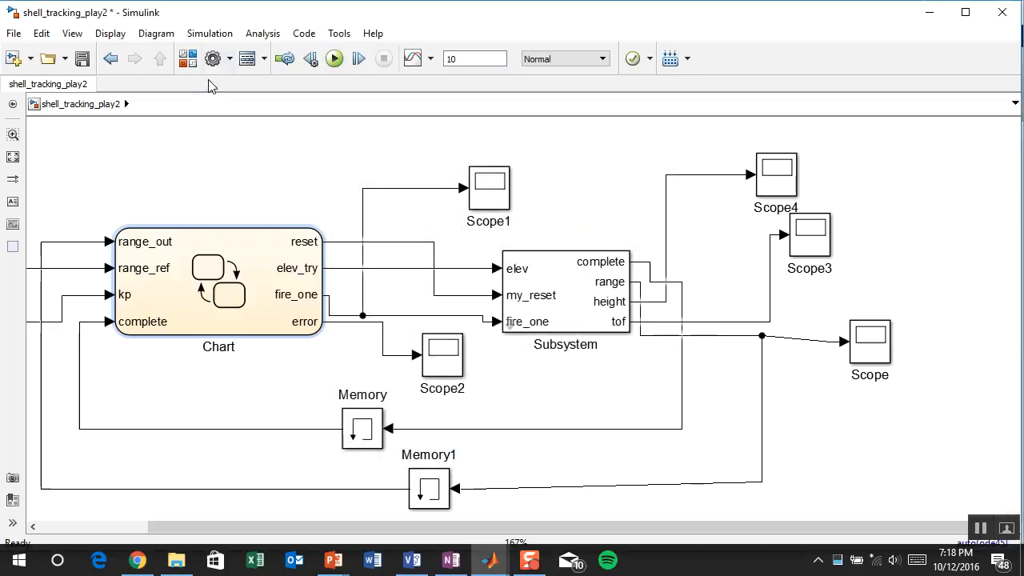
# Run the simulation with the chart's new sample time and examine the error trace in Scope2
pyautogui.click(334, 58)
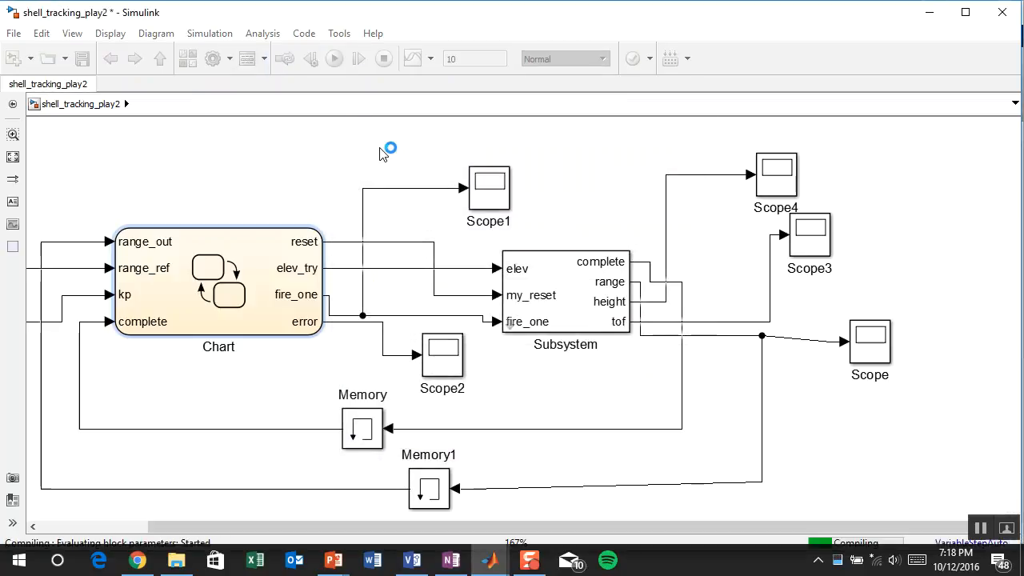
pyautogui.doubleClick(445, 357)
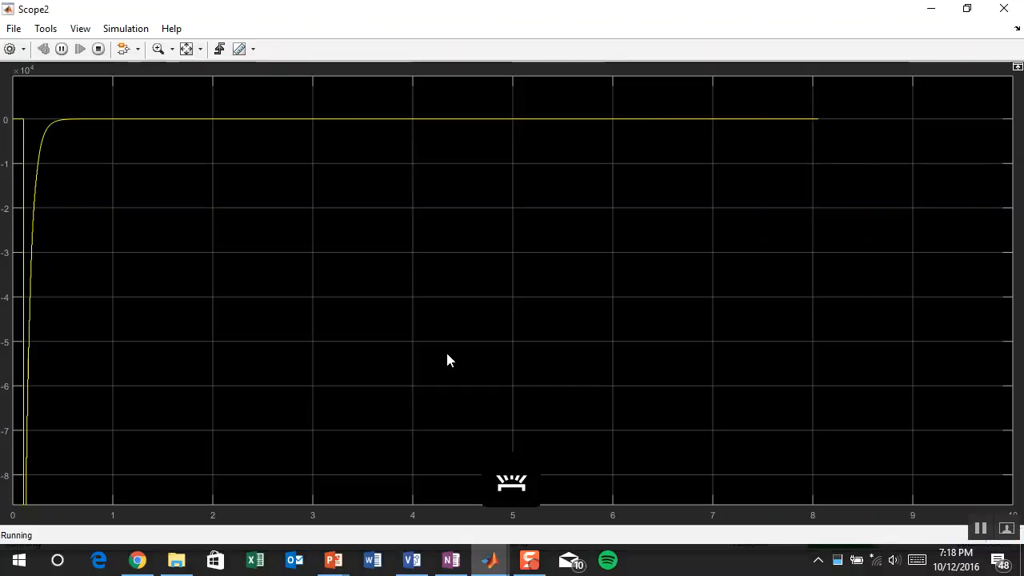
pyautogui.click(74, 134)
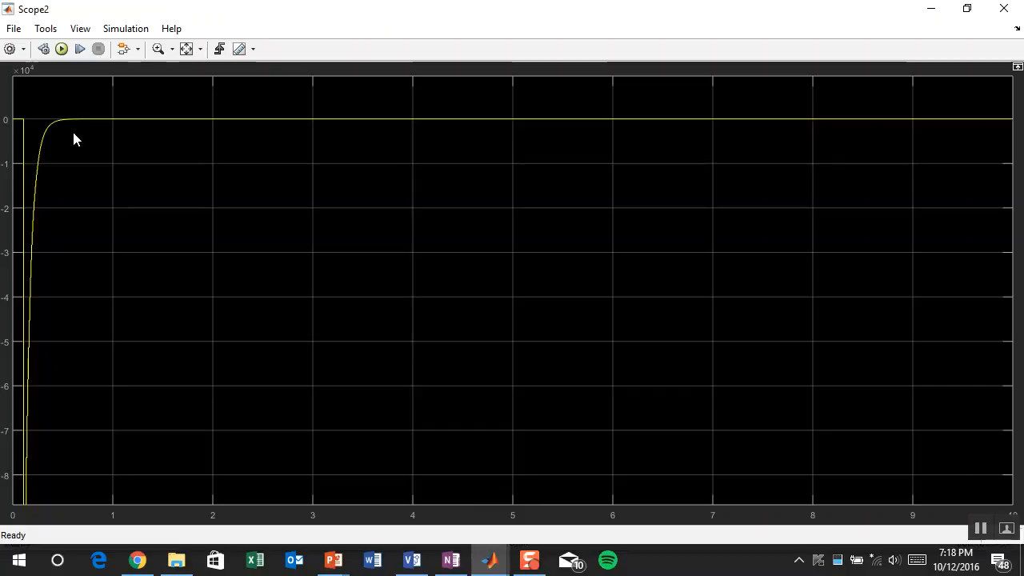
pyautogui.click(1005, 9)
# Set the subsystem mask's Speed Factor back to 1000 and save the model
pyautogui.doubleClick(565, 304)
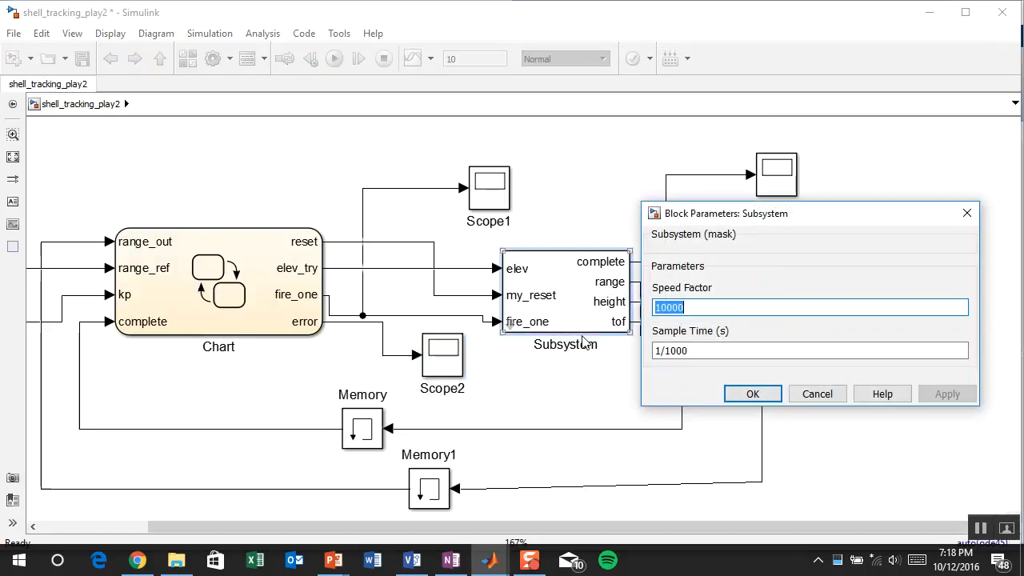
pyautogui.write('1000')
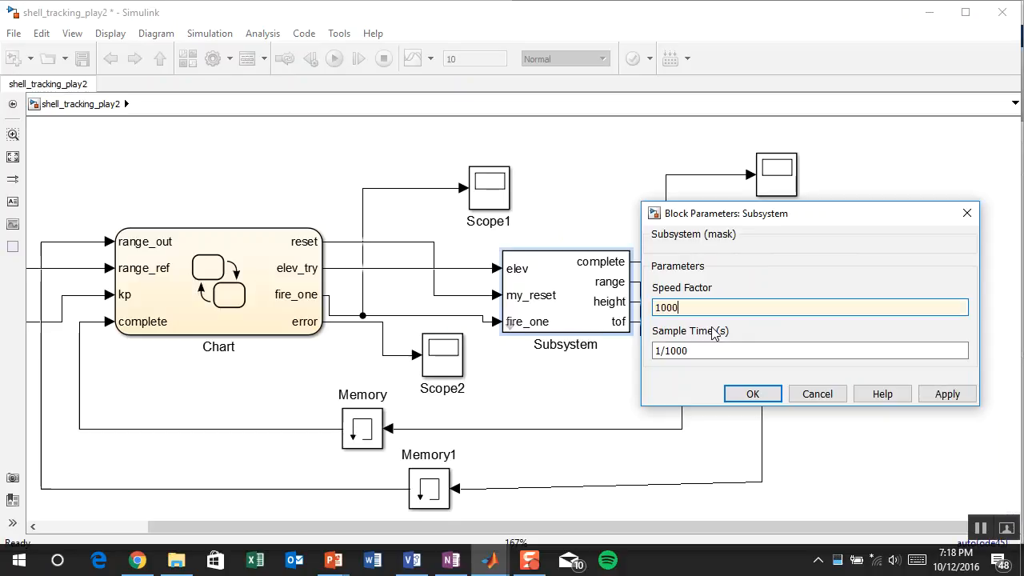
pyautogui.press('Return')
pyautogui.click(284, 162)
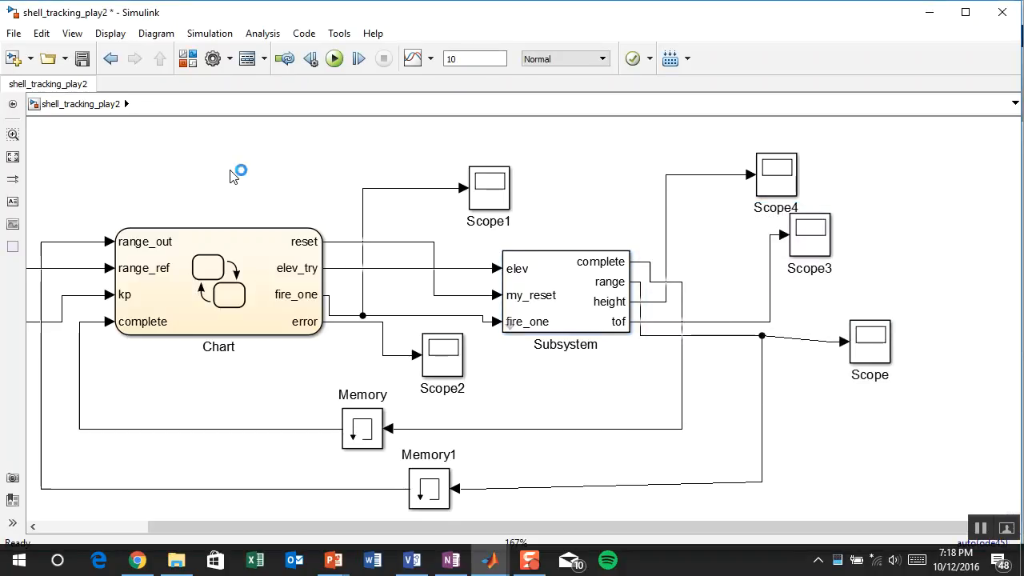
pyautogui.click(83, 60)
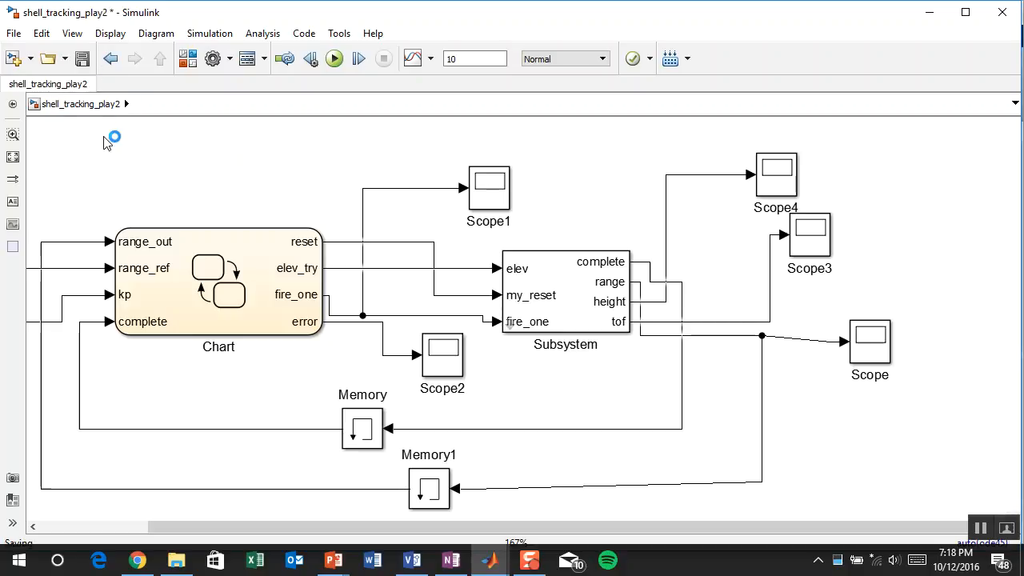
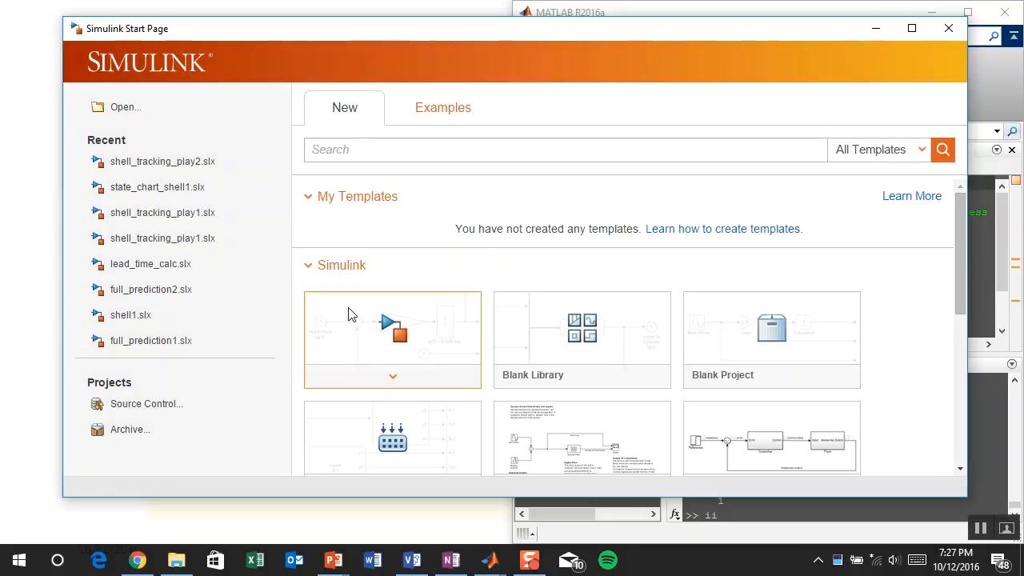
# Dismiss the Simulink Start Page, switch to the shell_tracking_play2 model, and save a copy of it as lead_calc2
pyautogui.click(949, 31)
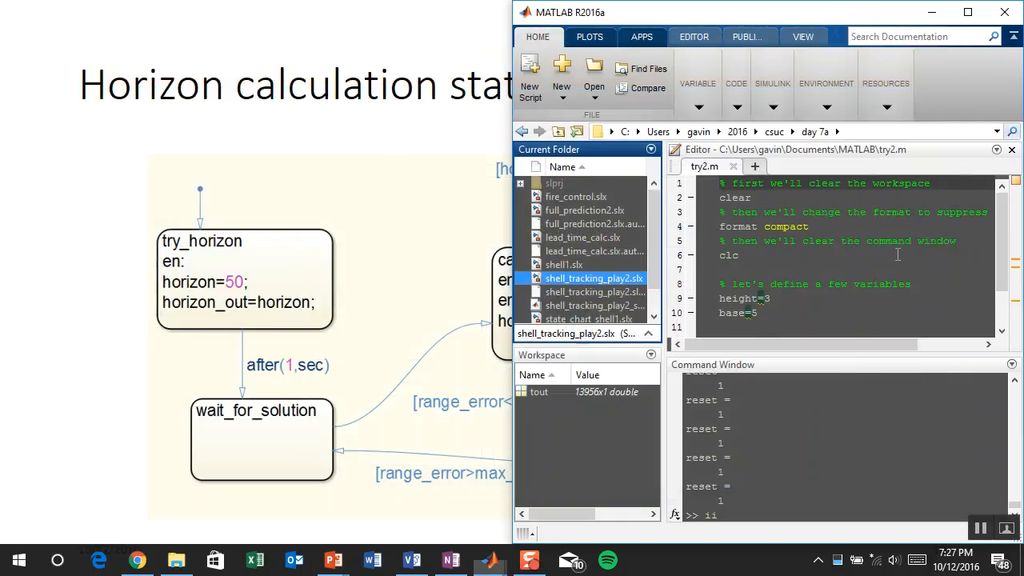
pyautogui.click(504, 564)
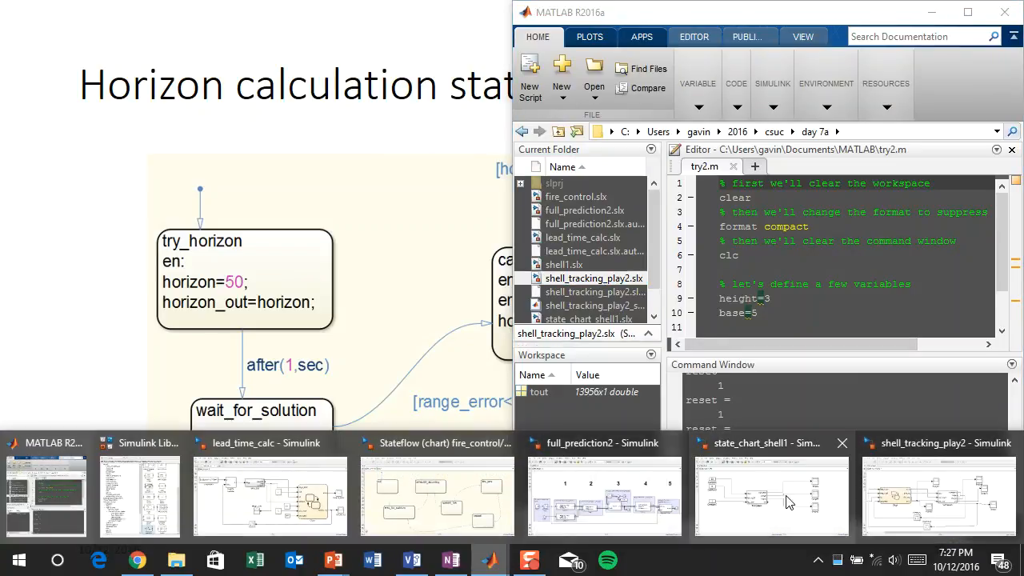
pyautogui.click(913, 501)
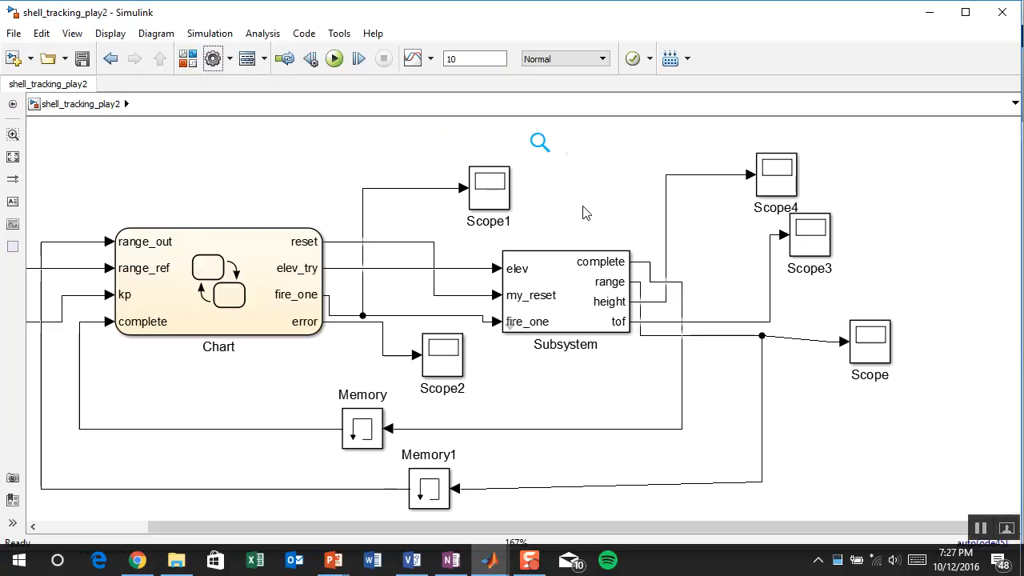
pyautogui.hotkey('alt', 'f')
pyautogui.press('a')
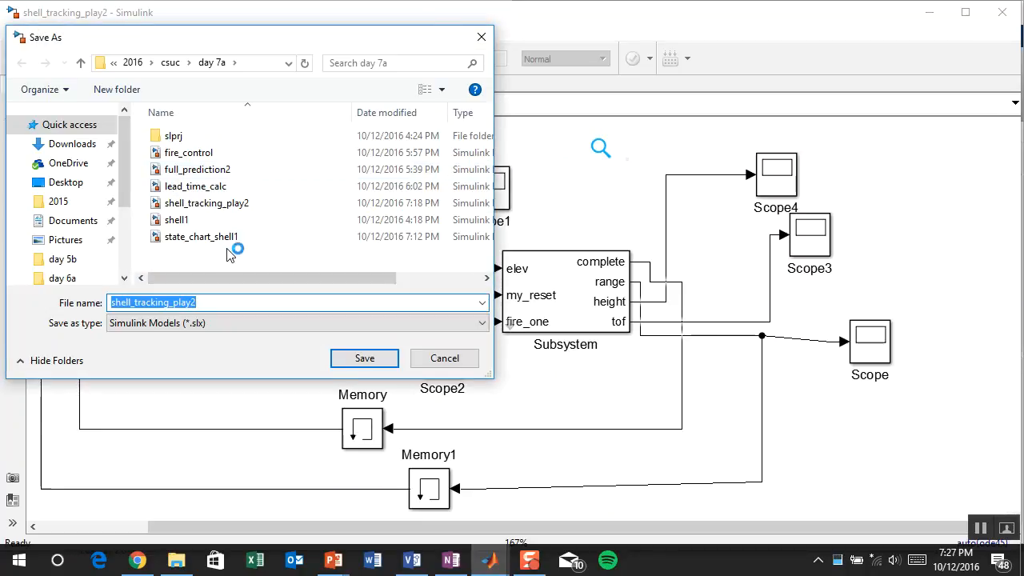
pyautogui.write('lead_calc2')
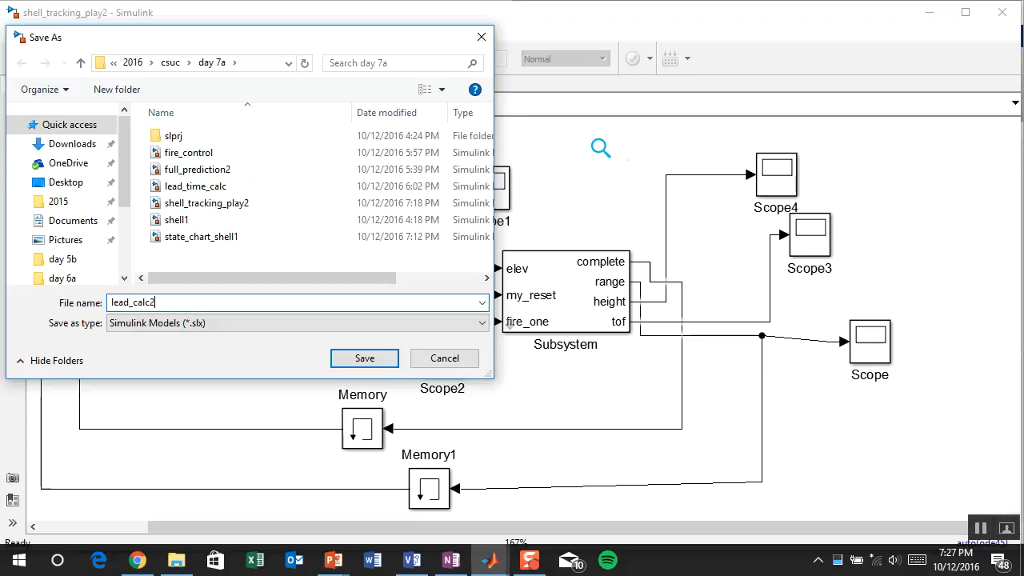
pyautogui.press('Return')
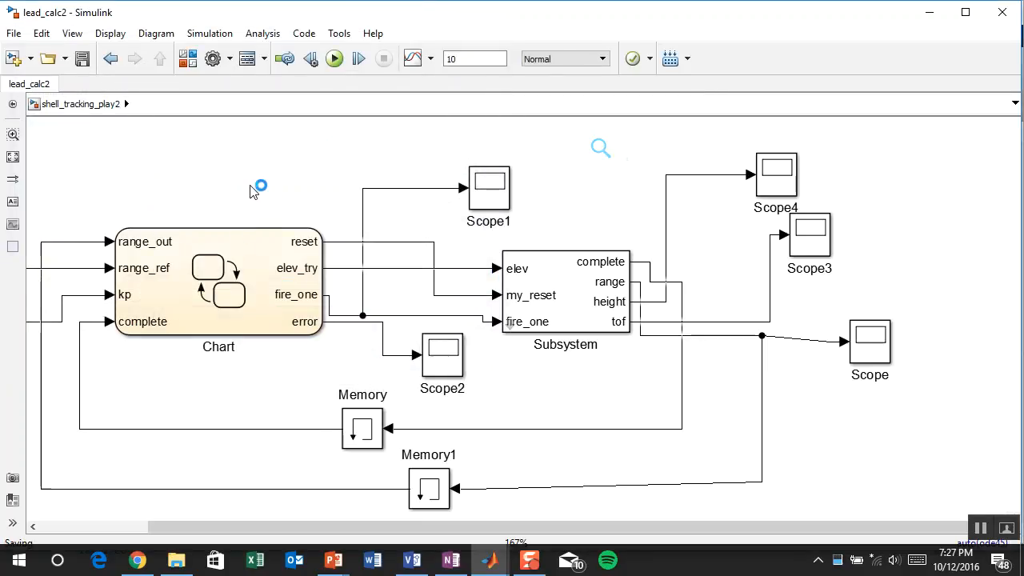
# Move the 12*5280 constant farther away from the chart and the 3e-5 constant closer to it
pyautogui.scroll(-2, 245, 214)
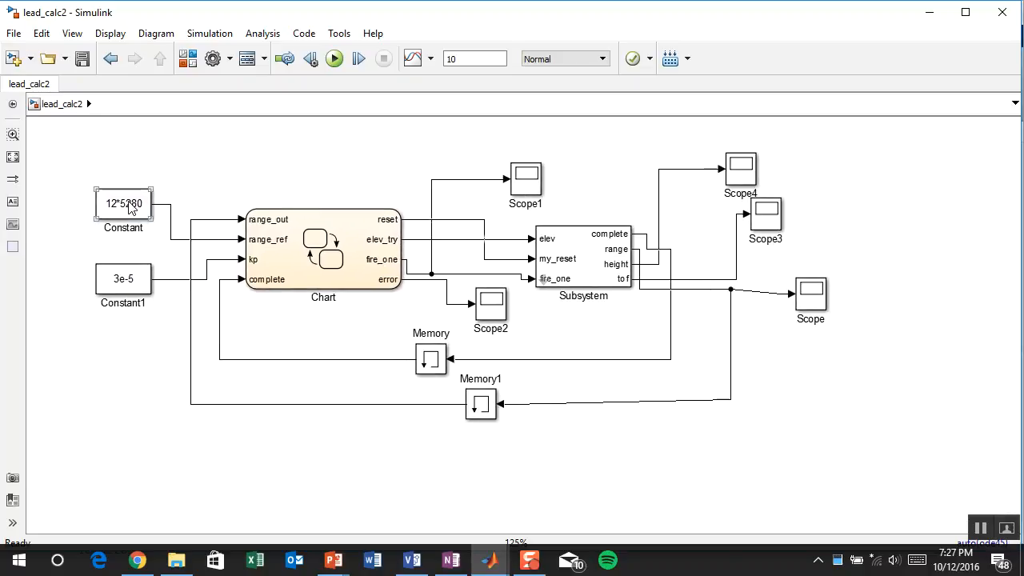
pyautogui.click(86, 204)
pyautogui.moveTo(86, 204); pyautogui.dragTo(71, 199)
pyautogui.moveTo(127, 282); pyautogui.dragTo(156, 282)
# Delete Scope, Scope1, Scope3 and Scope4 with their signal lines, keeping the feedback lines from the subsystem to both Memory blocks
pyautogui.moveTo(476, 139); pyautogui.dragTo(663, 362)
pyautogui.press('Delete')
pyautogui.press('Delete')
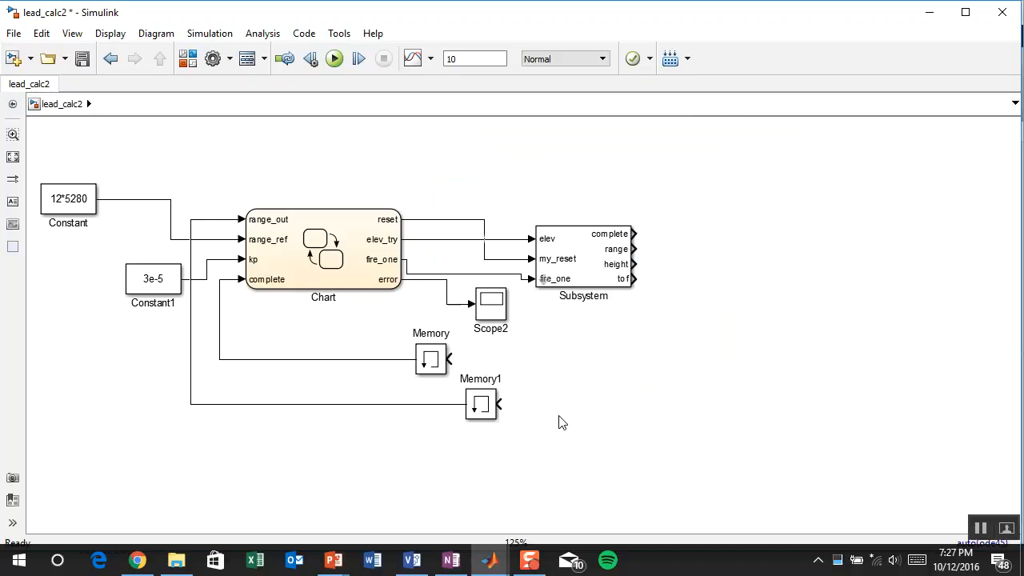
pyautogui.hotkey('ctrl', 'z')
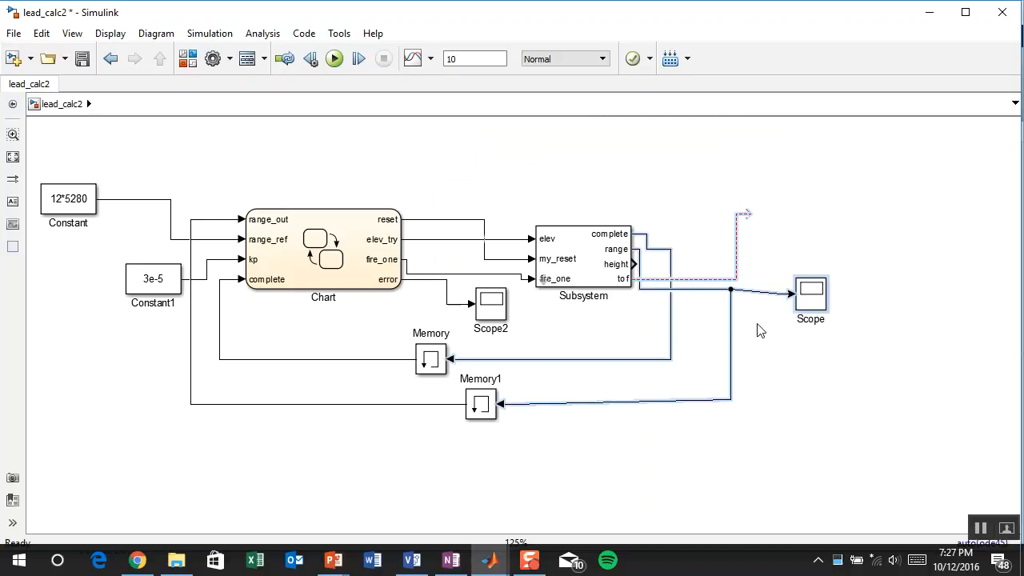
pyautogui.moveTo(870, 345); pyautogui.dragTo(722, 201)
pyautogui.press('Delete')
pyautogui.press('Delete')
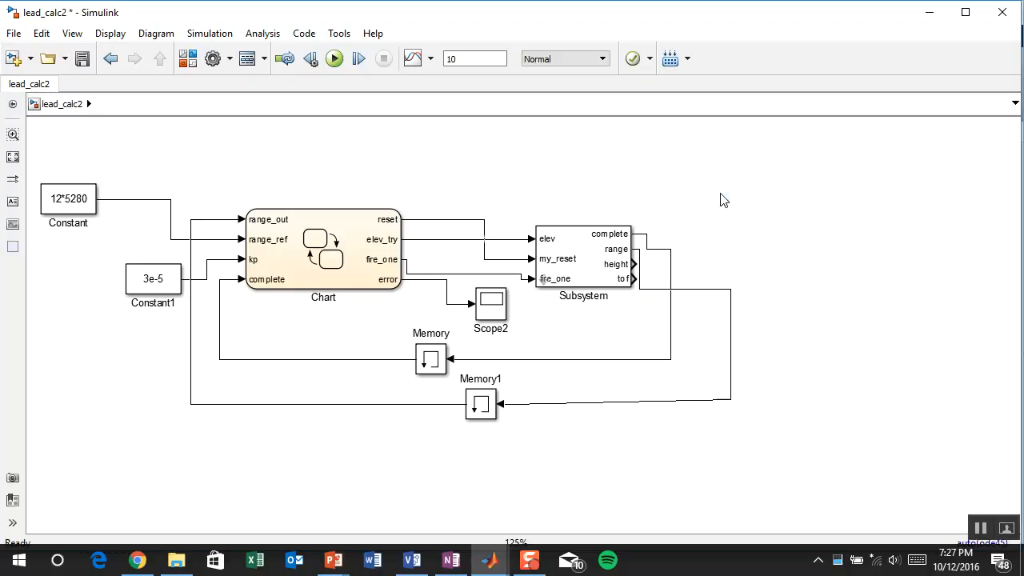
# Straighten the line leaving the complete output, and delete Scope2 with its line from the chart's error output
pyautogui.click(669, 256)
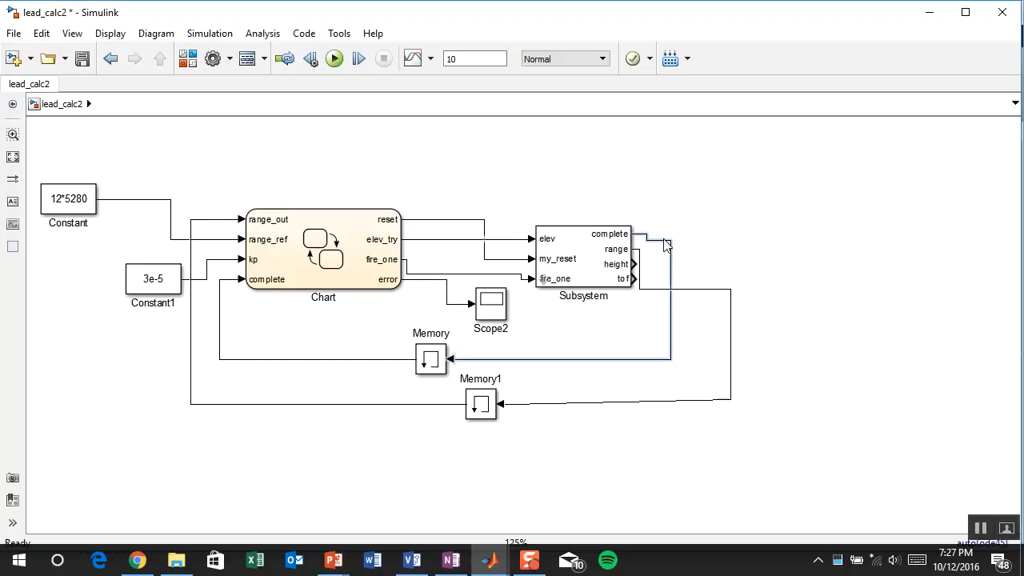
pyautogui.click(768, 232)
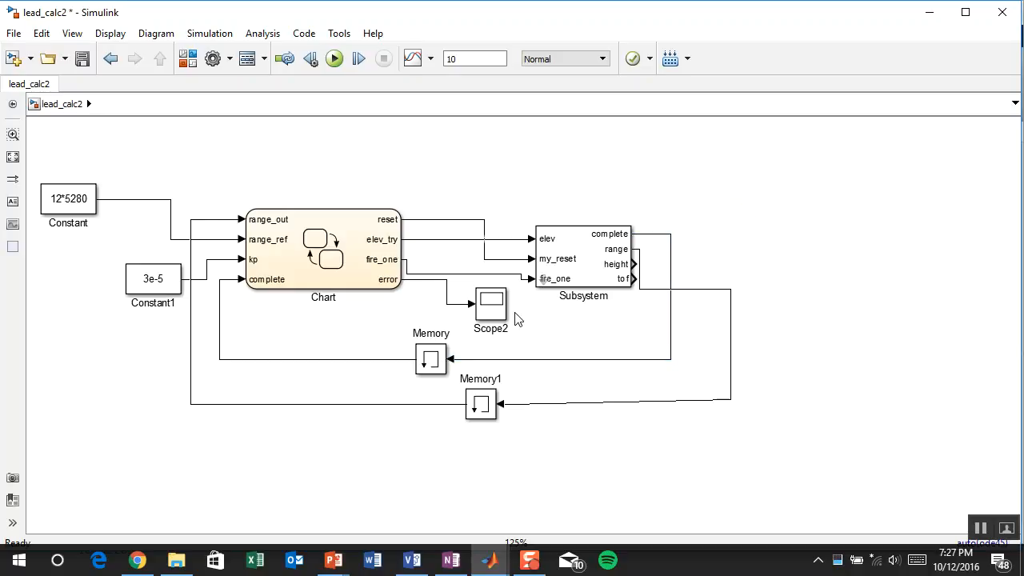
pyautogui.click(450, 293)
pyautogui.click(490, 309)
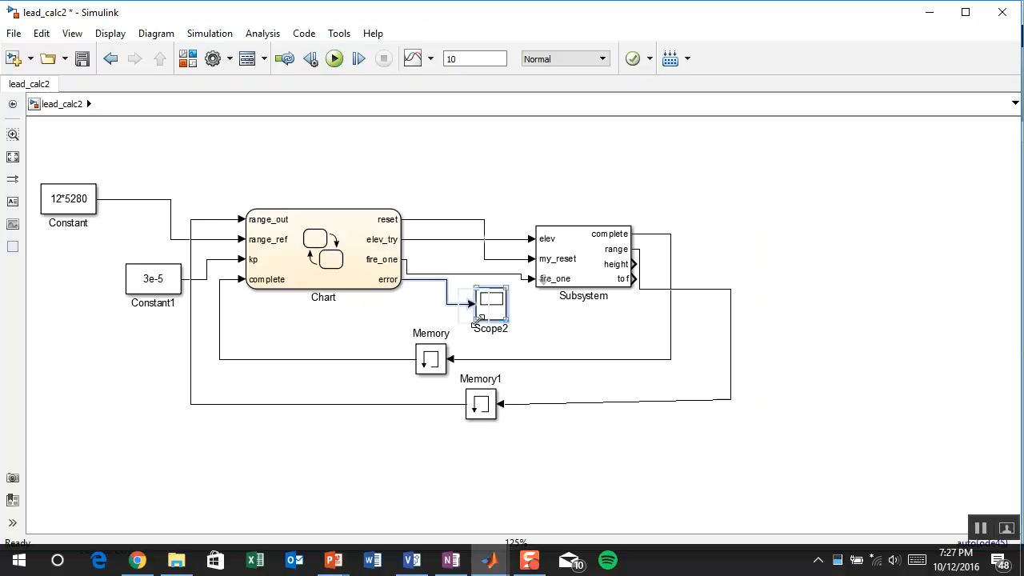
pyautogui.press('Delete')
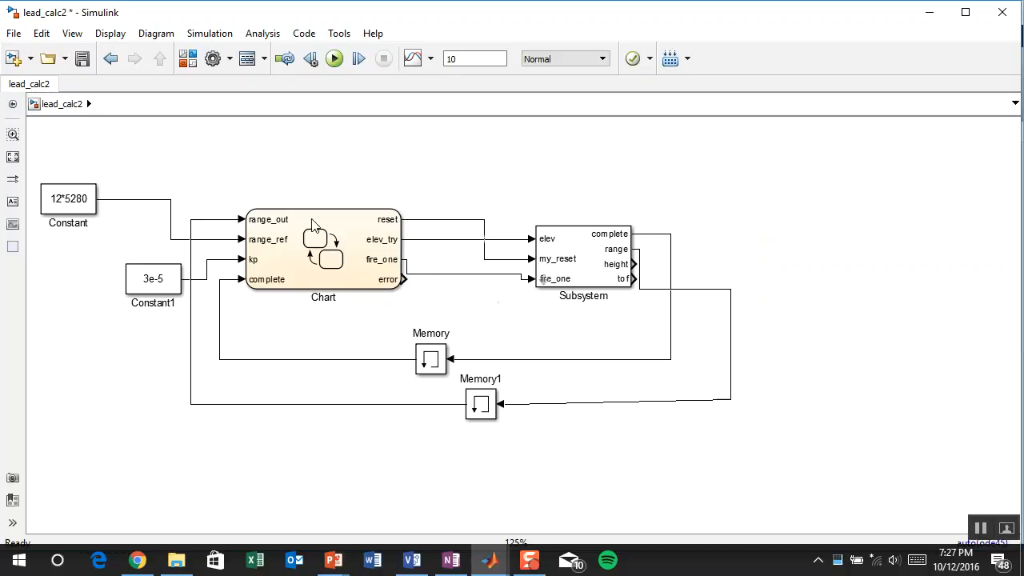
# Group everything except the 12*5280 constant into a new subsystem, enlarge it, and align its input with the constant
pyautogui.moveTo(125, 173); pyautogui.dragTo(791, 472)
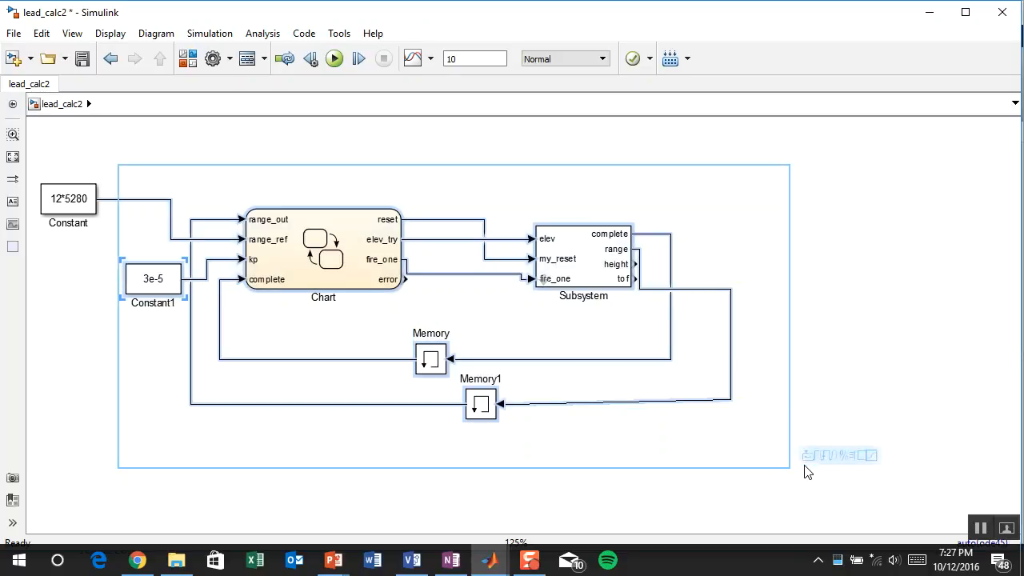
pyautogui.click(809, 452)
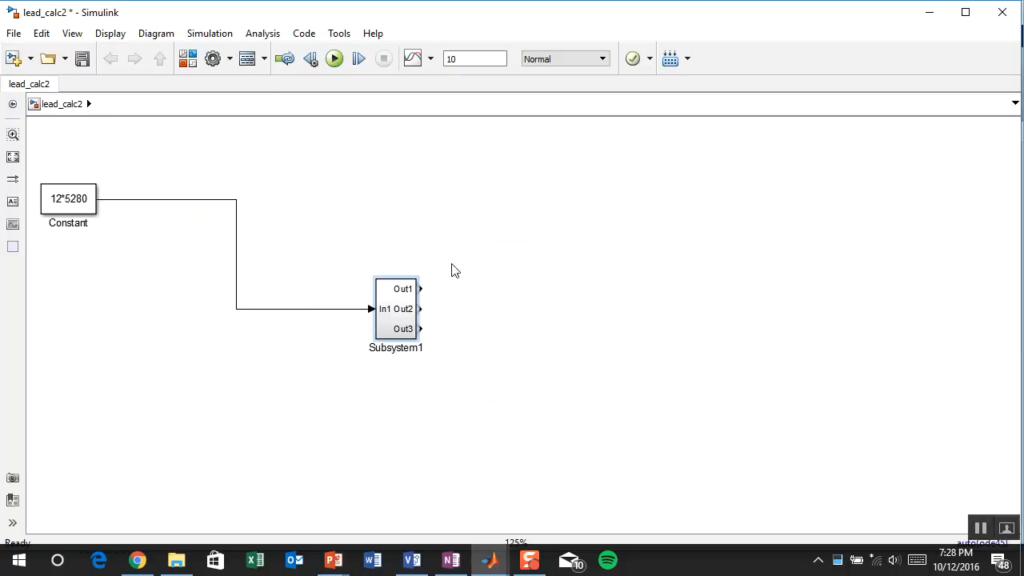
pyautogui.moveTo(417, 280); pyautogui.dragTo(496, 264)
pyautogui.moveTo(471, 305); pyautogui.dragTo(446, 199)
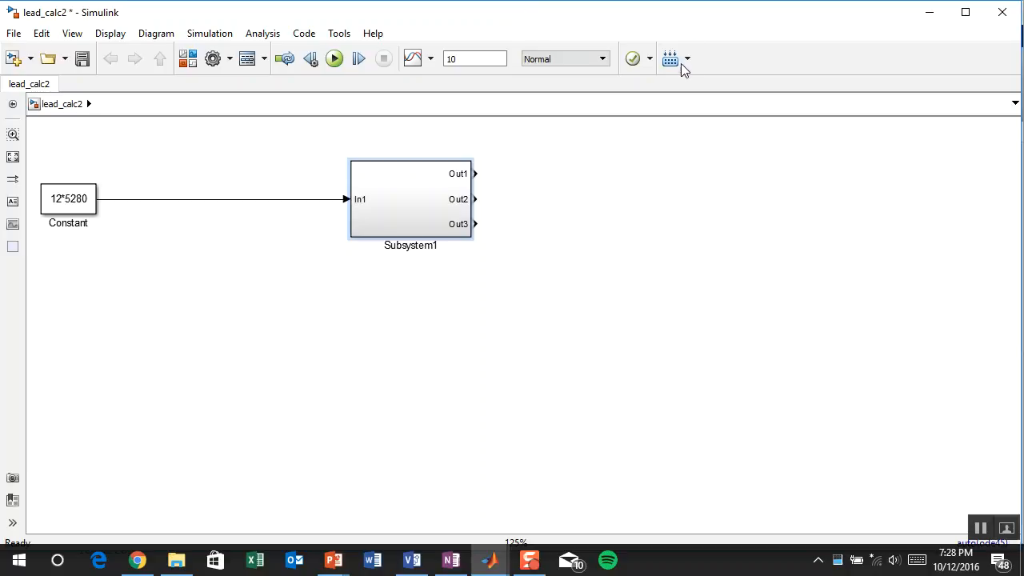
# Open Subsystem1 and rename its input port In1 as range_ref
pyautogui.doubleClick(443, 199)
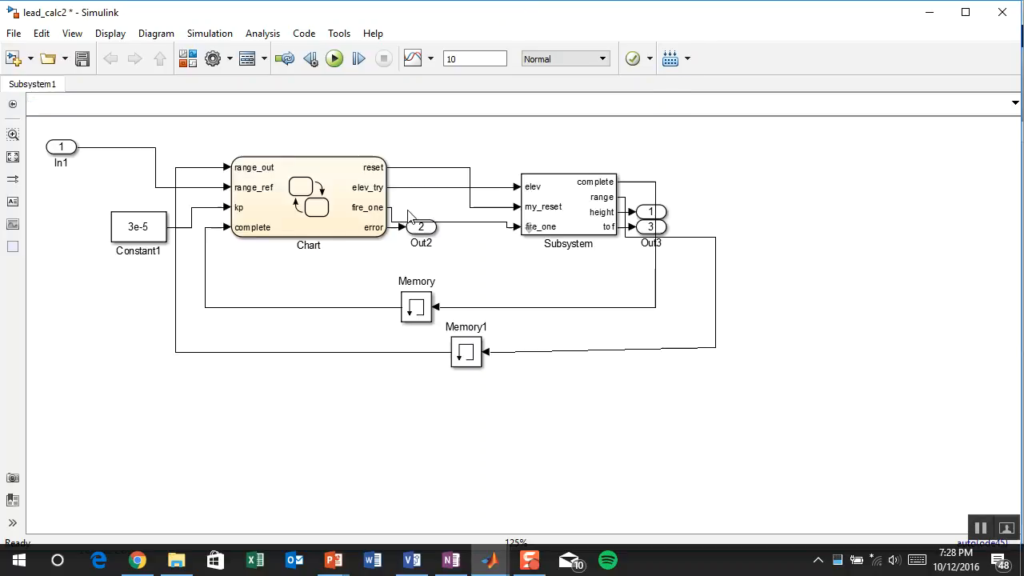
pyautogui.click(64, 164)
pyautogui.click(65, 163)
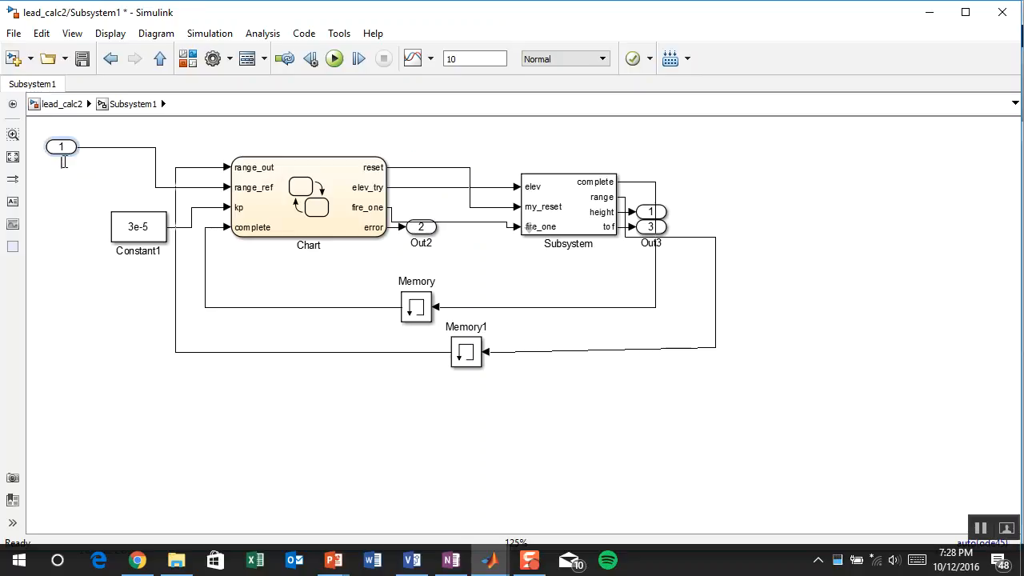
pyautogui.write('range_ref')
pyautogui.click(51, 295)
# Delete the output port on the inner subsystem's height signal and end that line with a Terminator block
pyautogui.click(661, 213)
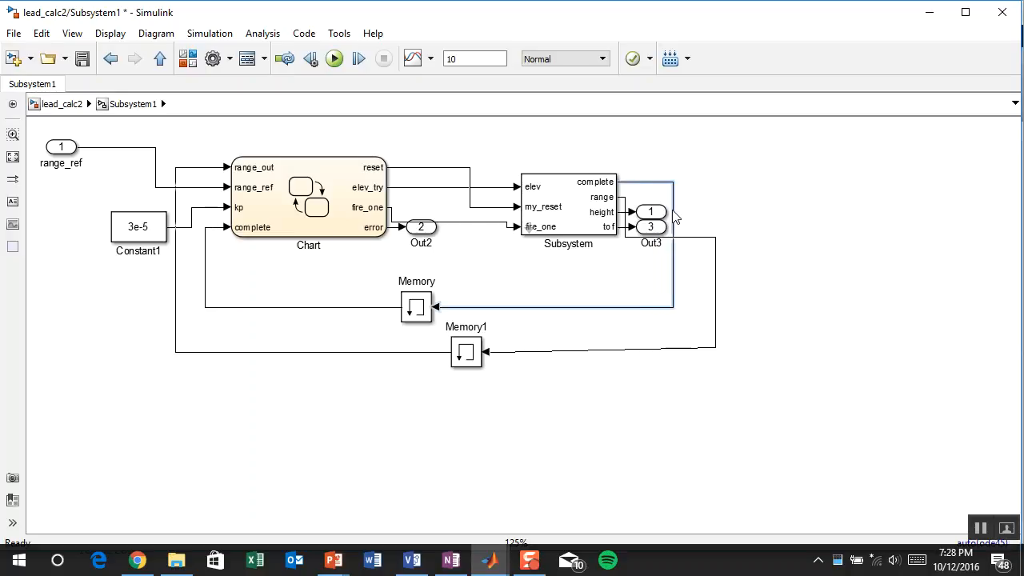
pyautogui.moveTo(661, 213); pyautogui.dragTo(735, 214)
pyautogui.press('Delete')
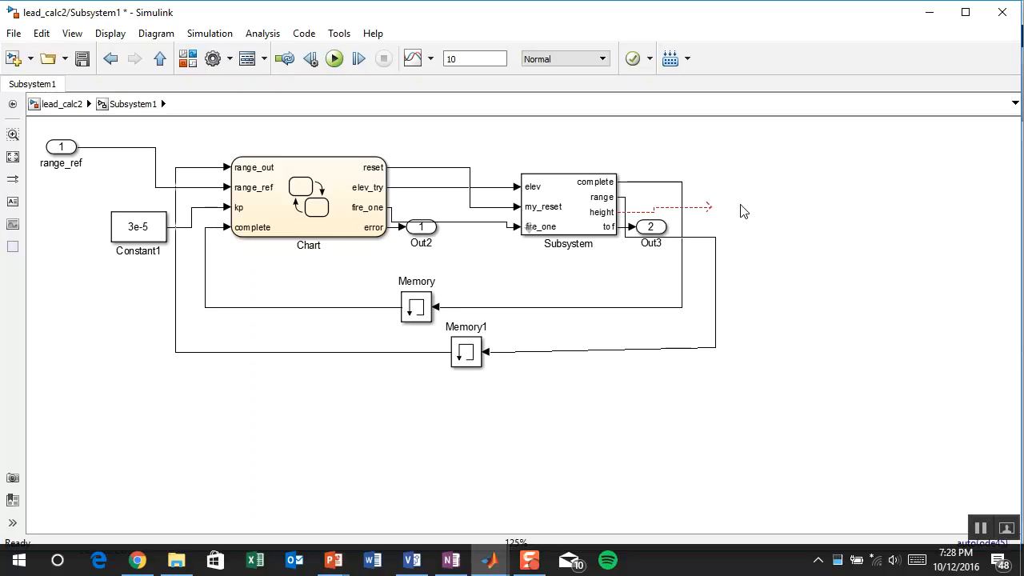
pyautogui.write('er')
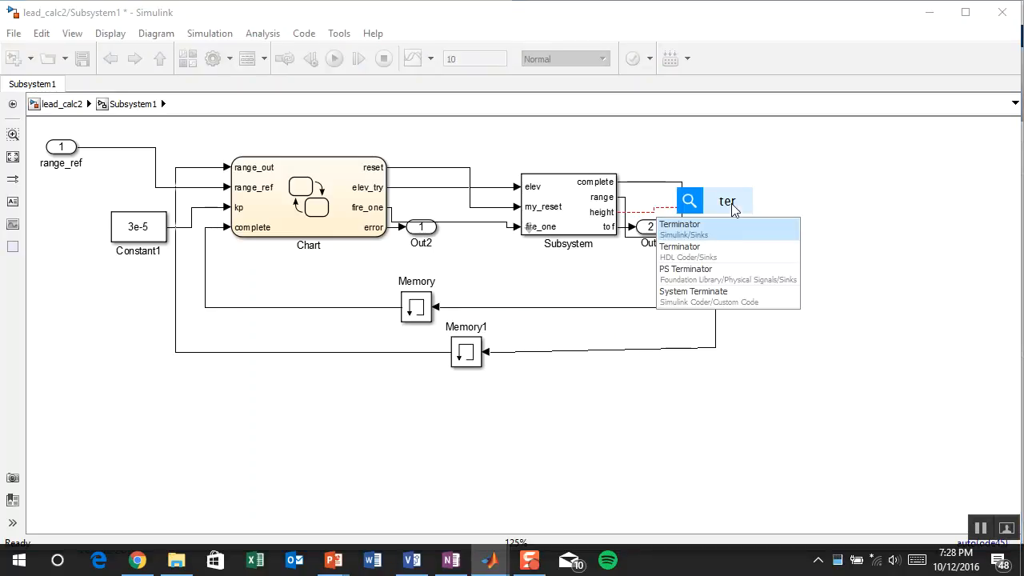
pyautogui.press('Return')
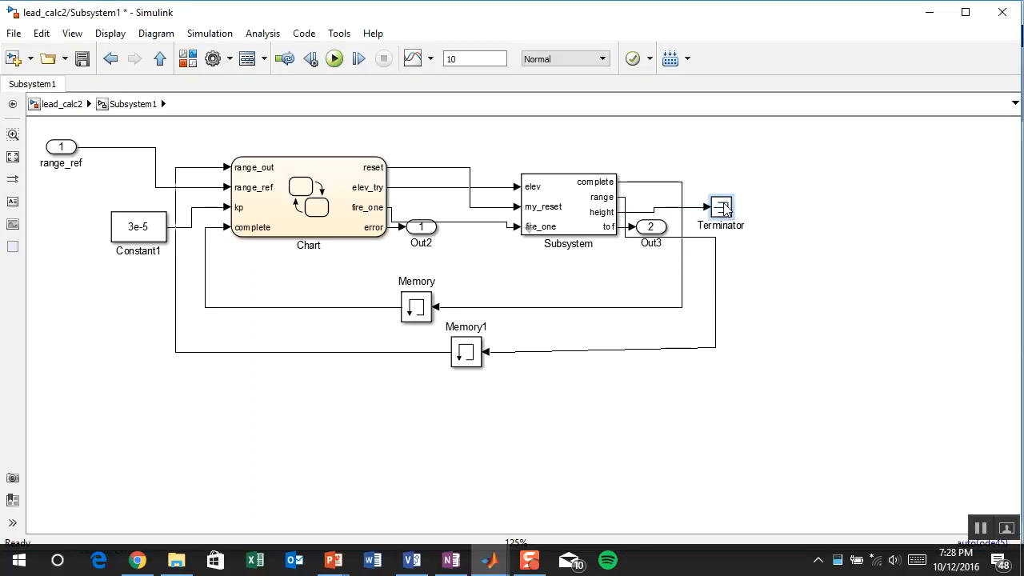
# Move the Out3 port clear of the feedback lines and rename it tof
pyautogui.moveTo(659, 233); pyautogui.dragTo(829, 292)
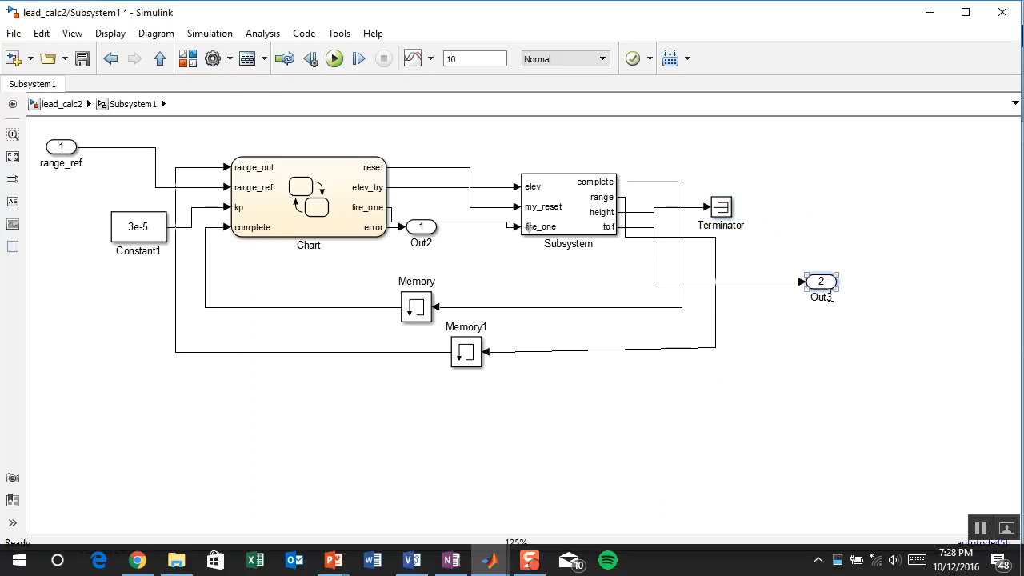
pyautogui.click(829, 301)
pyautogui.write('tof')
pyautogui.press('Delete')
pyautogui.click(849, 211)
# Move the Out2 port above the chart's output lines and rename it error
pyautogui.moveTo(424, 228); pyautogui.dragTo(494, 133)
pyautogui.click(499, 148)
pyautogui.press('BackSpace')
pyautogui.press('BackSpace')
pyautogui.press('BackSpace')
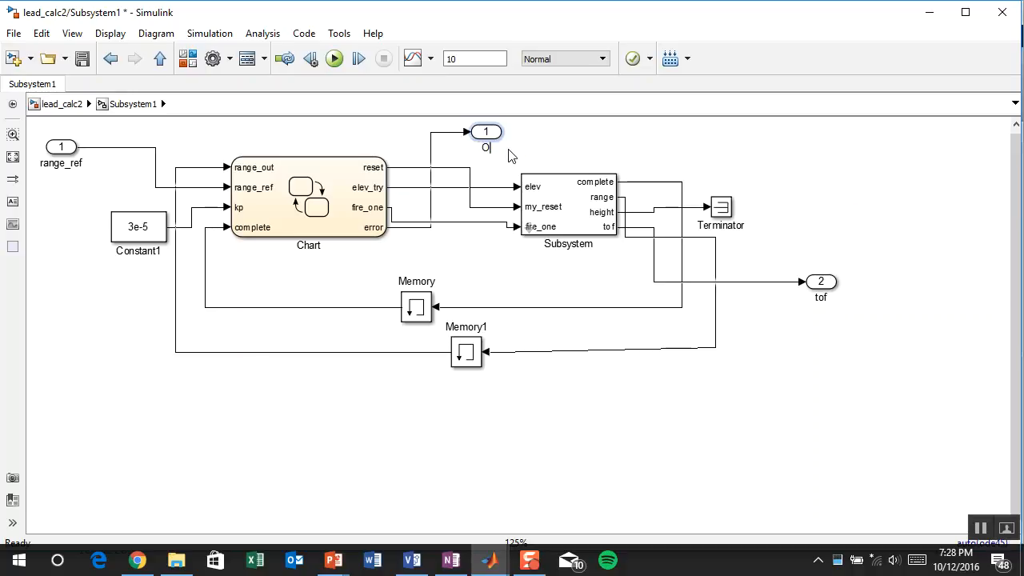
pyautogui.write('error')
pyautogui.scroll(-1, 510, 152)
pyautogui.click(489, 170)
# Copy the error output port, connect the copy to the chart's elev_try signal and name it elvation
pyautogui.scroll(4, 490, 169)
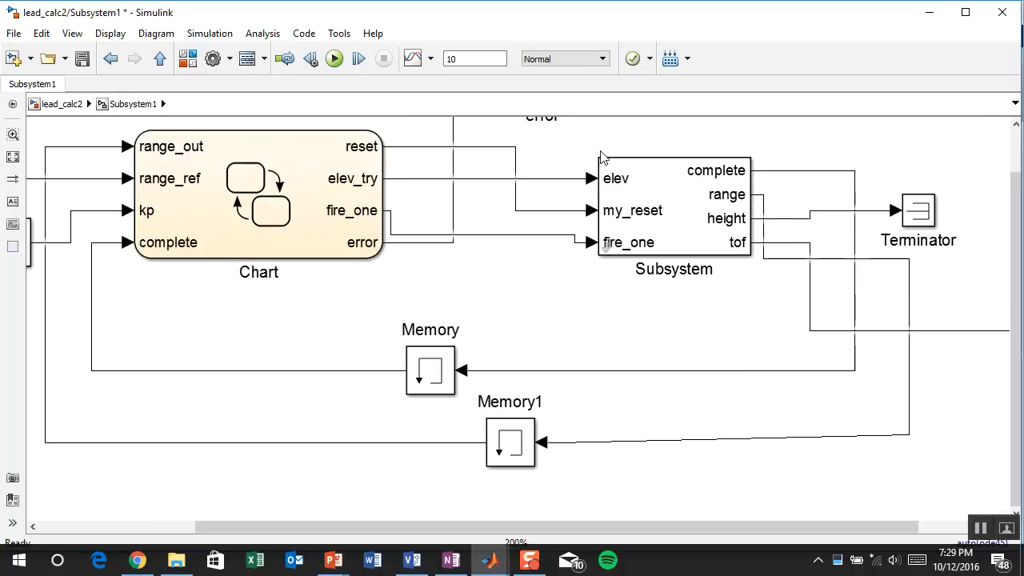
pyautogui.moveTo(621, 239); pyautogui.dragTo(629, 342)
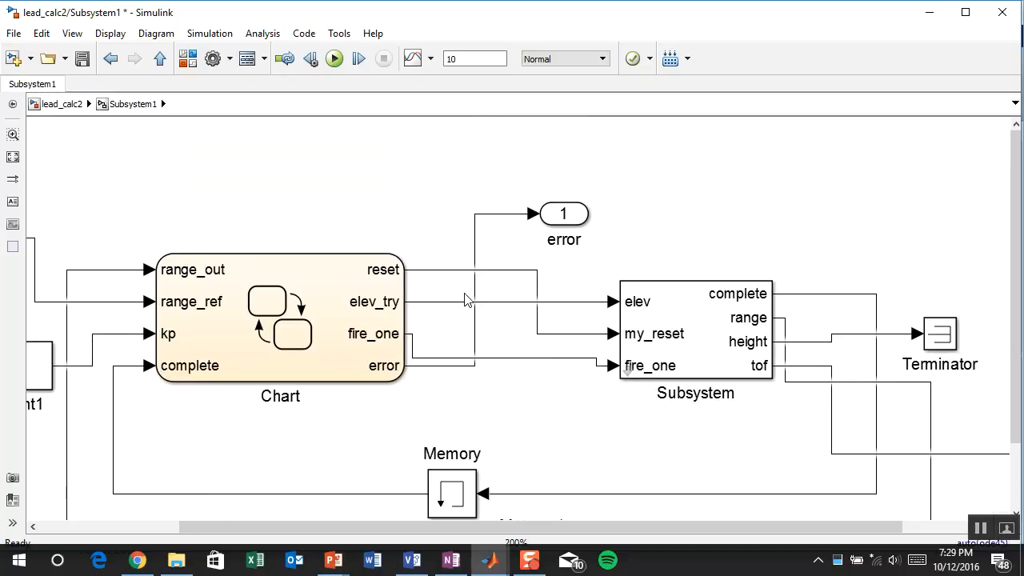
pyautogui.moveTo(569, 213)
pyautogui.mouseDown()
pyautogui.moveTo(570, 158)
pyautogui.moveTo(463, 213)
pyautogui.moveTo(430, 301)
pyautogui.mouseUp()
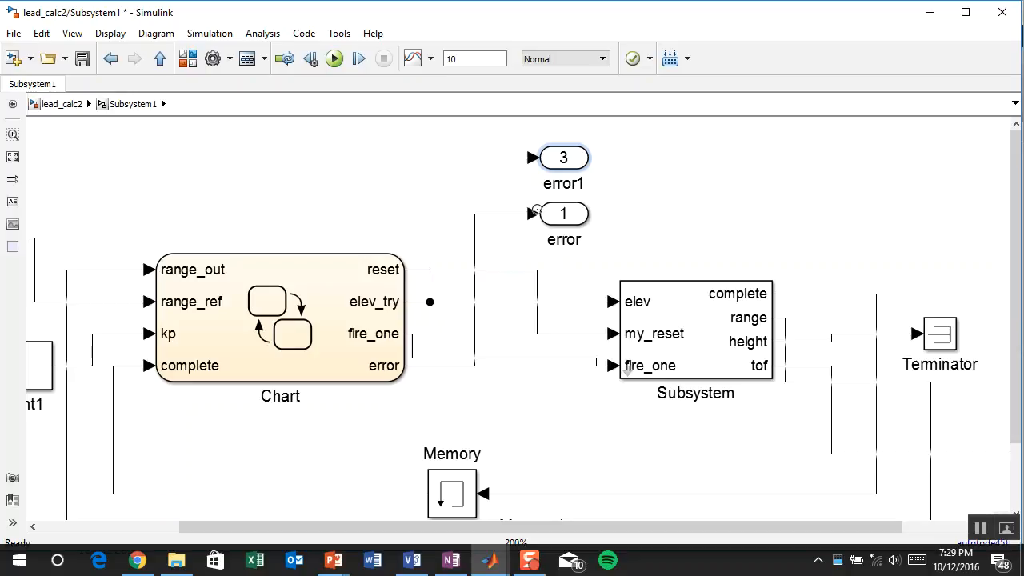
pyautogui.click(562, 191)
pyautogui.press('BackSpace')
pyautogui.press('BackSpace')
pyautogui.press('BackSpace')
pyautogui.press('BackSpace')
pyautogui.press('BackSpace')
pyautogui.press('BackSpace')
pyautogui.write('elvation')
pyautogui.click(592, 202)
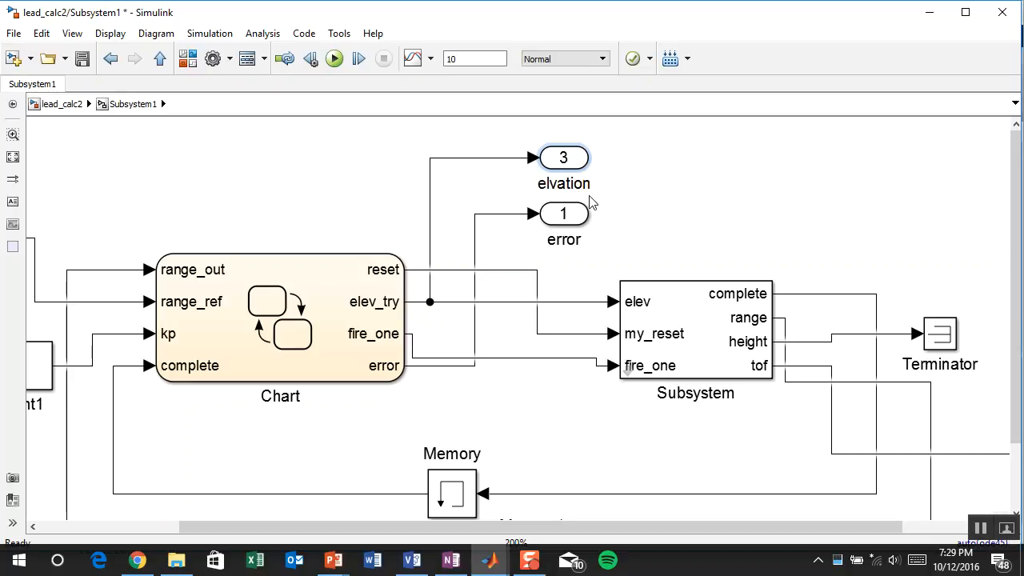
# Return to the top-level model, rename Subsystem1 as "elevation and tof", and move the Constant block closer to it
pyautogui.press('Escape')
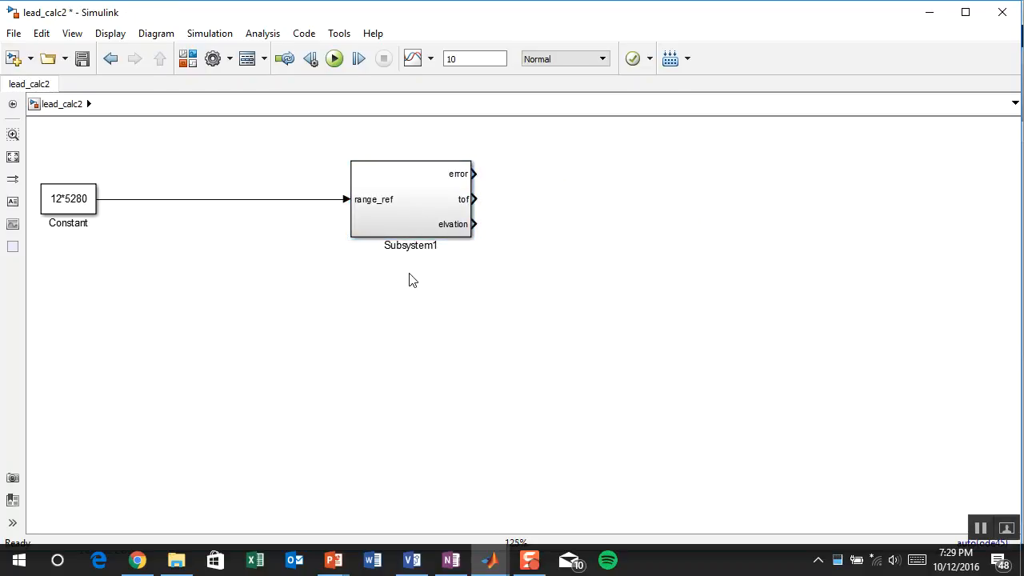
pyautogui.click(407, 248)
pyautogui.press('BackSpace')
pyautogui.press('BackSpace')
pyautogui.press('BackSpace')
pyautogui.press('BackSpace')
pyautogui.press('BackSpace')
pyautogui.press('BackSpace')
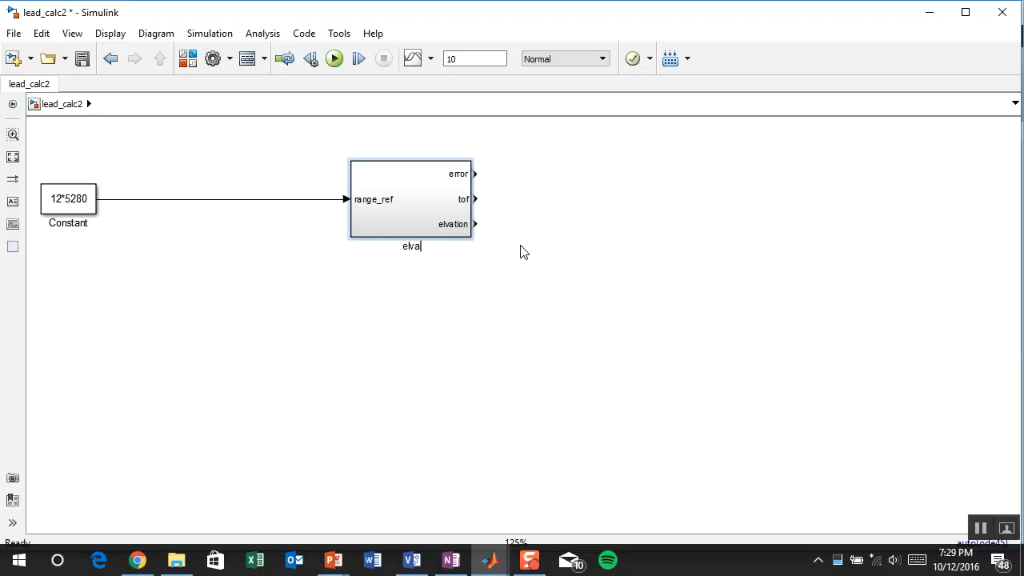
pyautogui.write('elevation adn')
pyautogui.press('BackSpace')
pyautogui.press('BackSpace')
pyautogui.write('nd tof')
pyautogui.click(539, 271)
pyautogui.moveTo(68, 210); pyautogui.dragTo(114, 212)
pyautogui.click(327, 251)
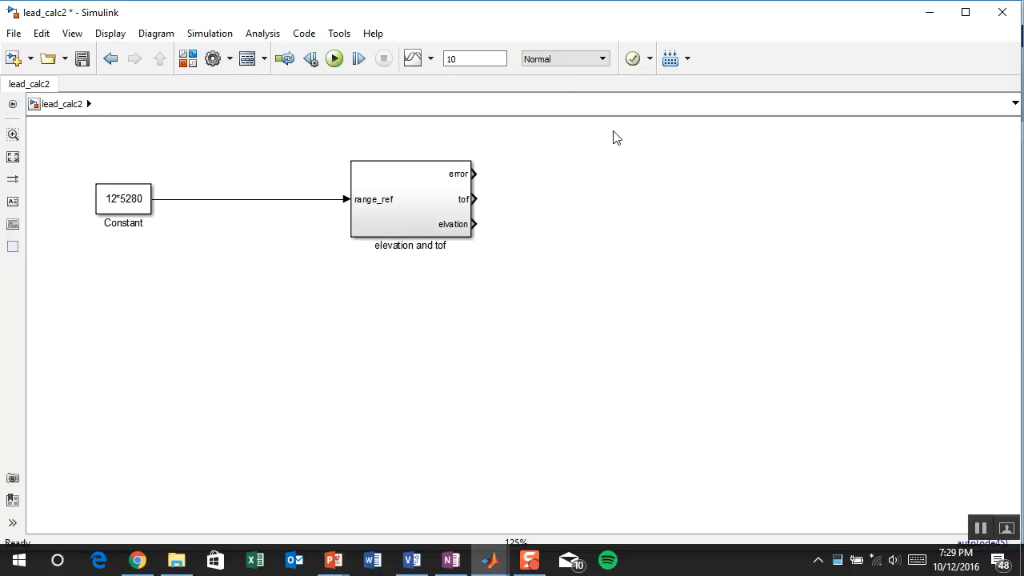
# Switch to the PowerPoint slide show, display the lead-time predictor system slide, and dock the lead_calc2 model window beside its block diagram
pyautogui.moveTo(552, 16); pyautogui.dragTo(3, 75)
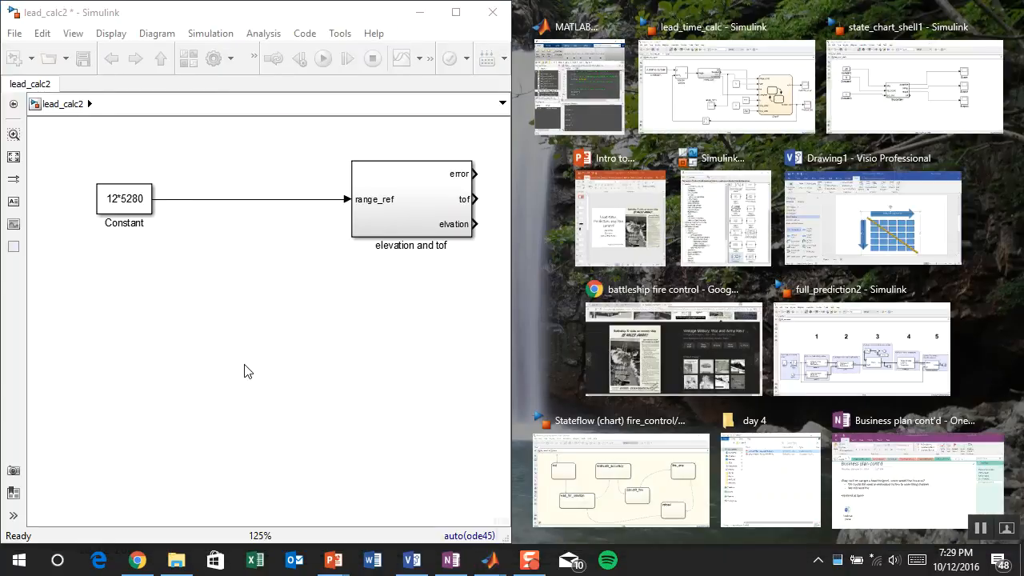
pyautogui.click(437, 368)
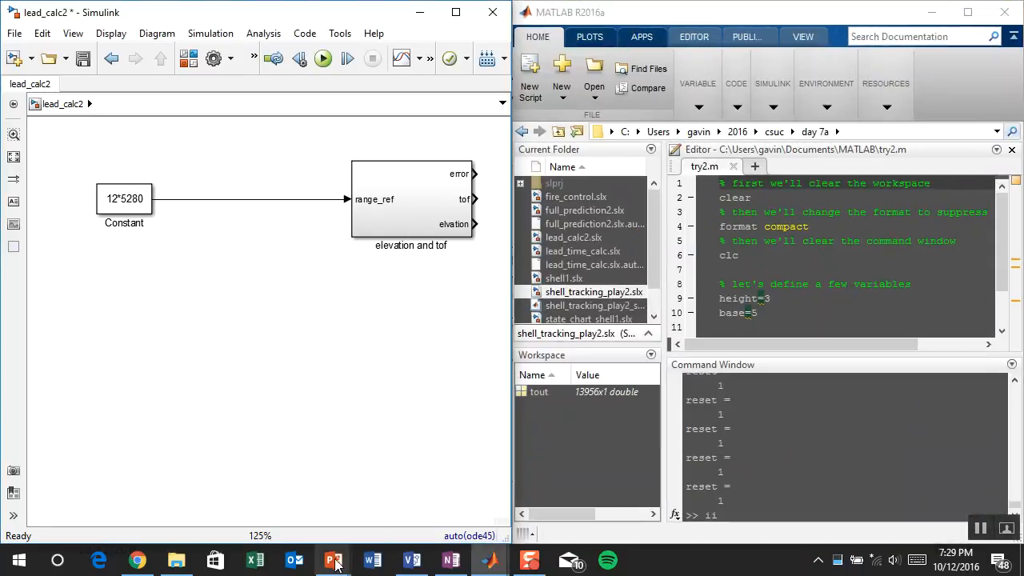
pyautogui.moveTo(333, 569)
pyautogui.click(380, 492)
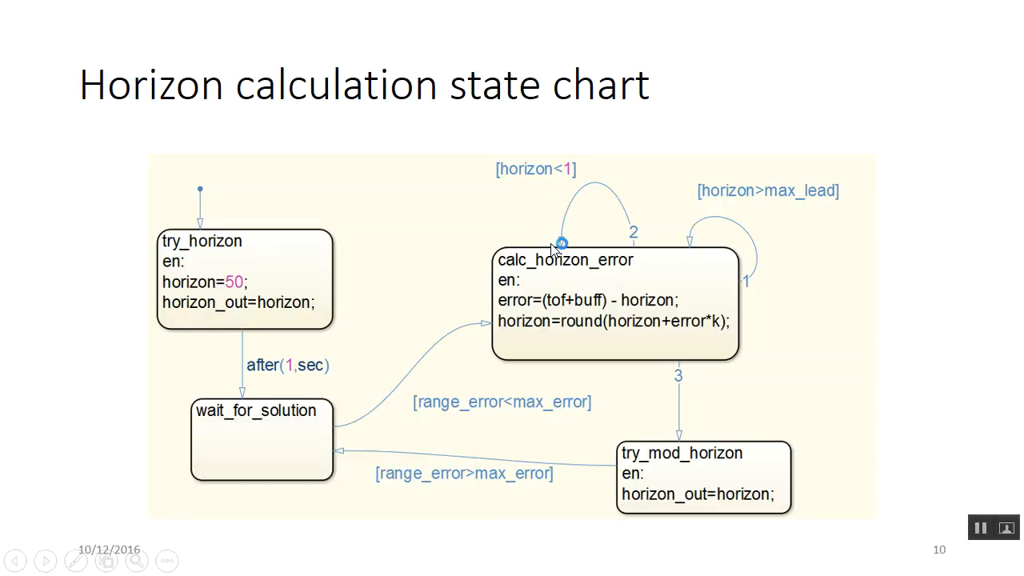
pyautogui.hotkey('alt', 'Tab')
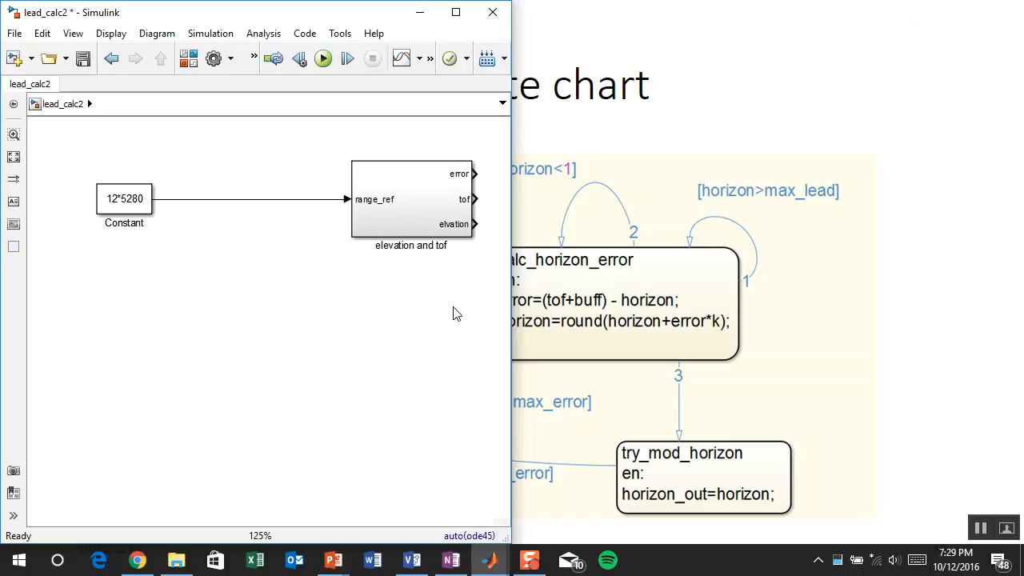
pyautogui.click(694, 137)
pyautogui.scroll(1, 693, 138)
pyautogui.hotkey('alt', 'Tab')
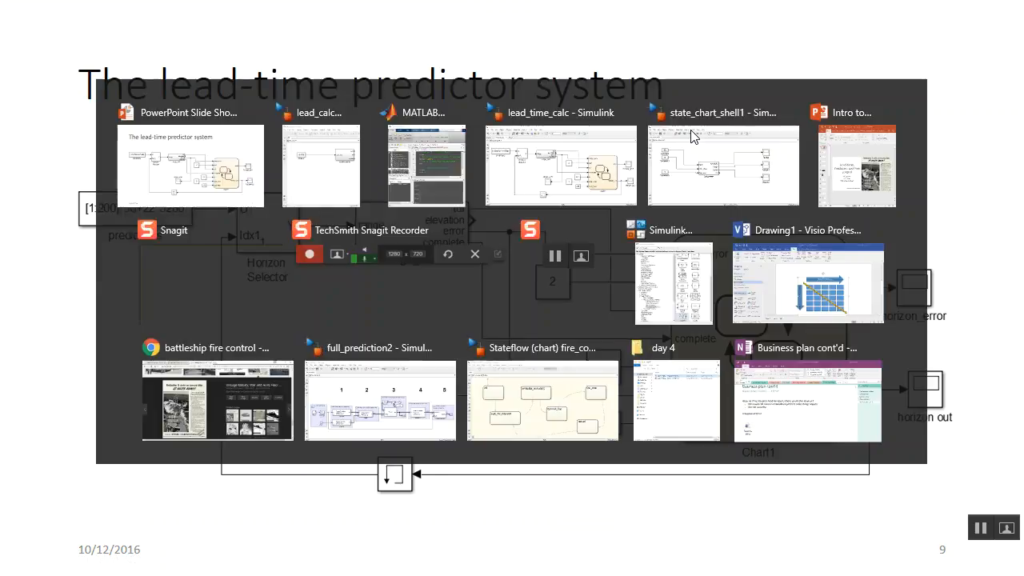
pyautogui.press('super+Right')
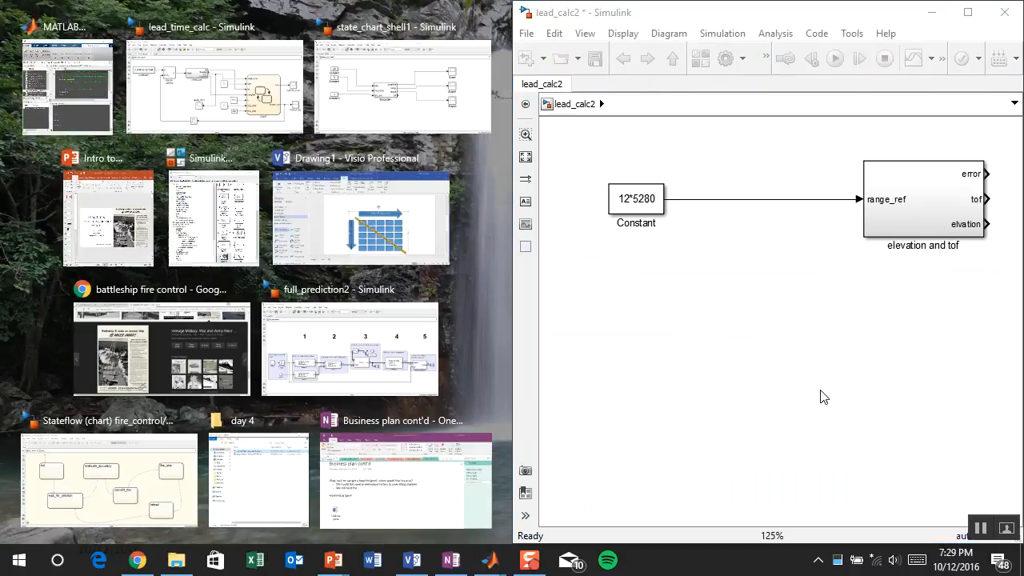
pyautogui.click(806, 333)
# Move the 12*5280 Constant block nearer the subsystem and place a copy of it in front
pyautogui.click(652, 207)
pyautogui.moveTo(648, 206); pyautogui.dragTo(728, 207)
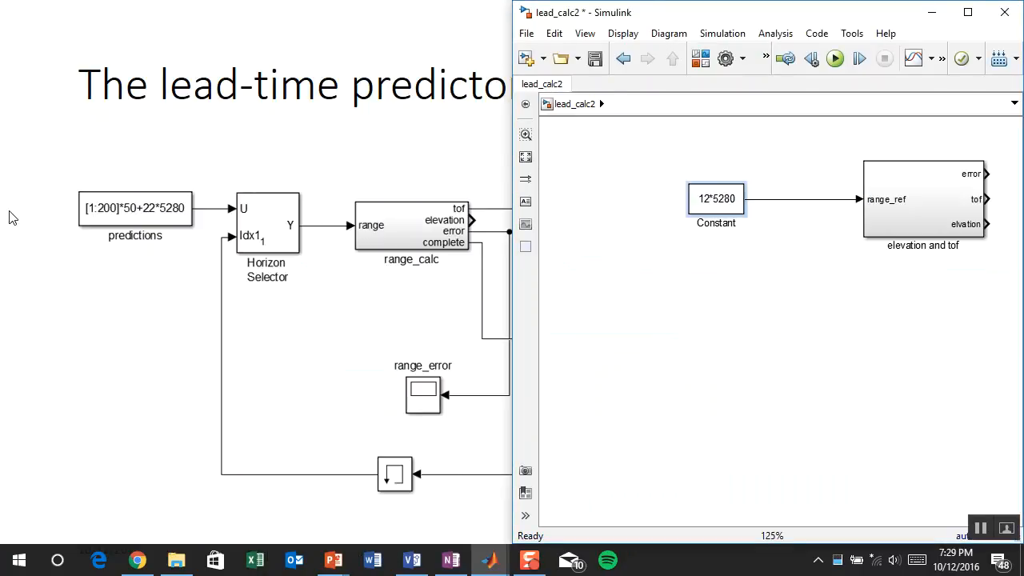
pyautogui.moveTo(714, 210); pyautogui.dragTo(584, 200)
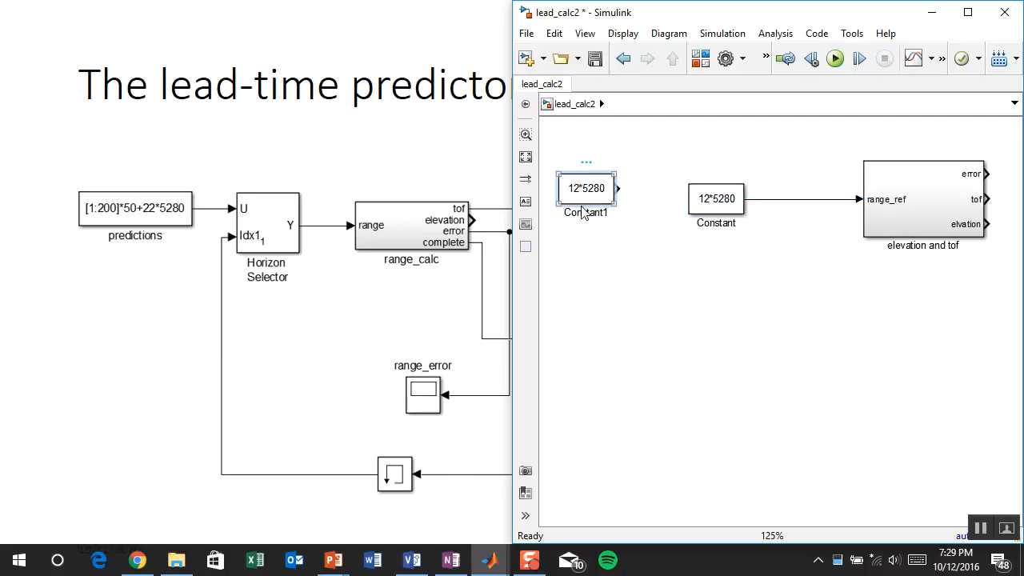
# Set the copied Constant block's value to [1:200]*50 + 22*5280 and widen and align the block so the expression shows
pyautogui.doubleClick(584, 200)
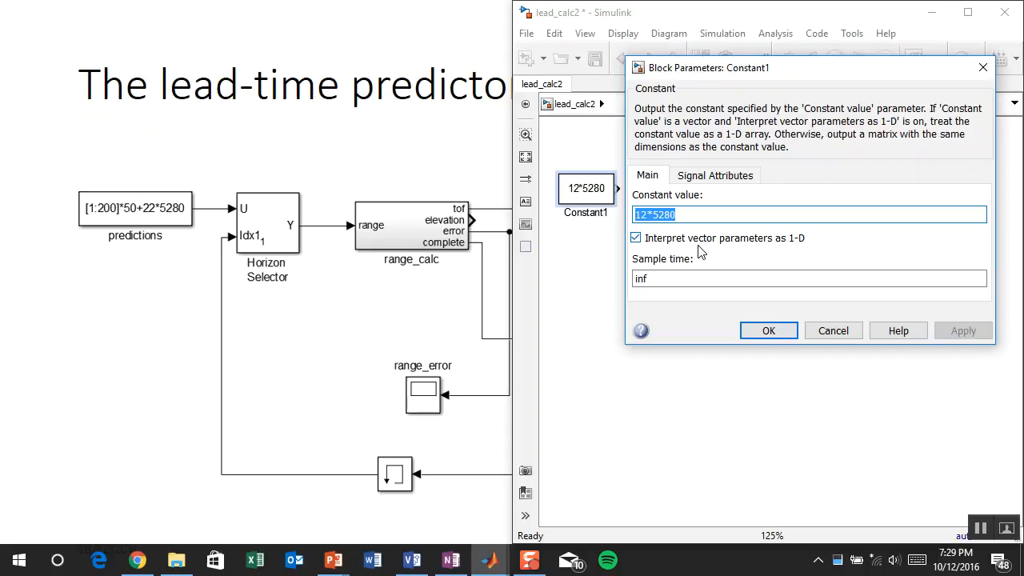
pyautogui.write('[1:200')
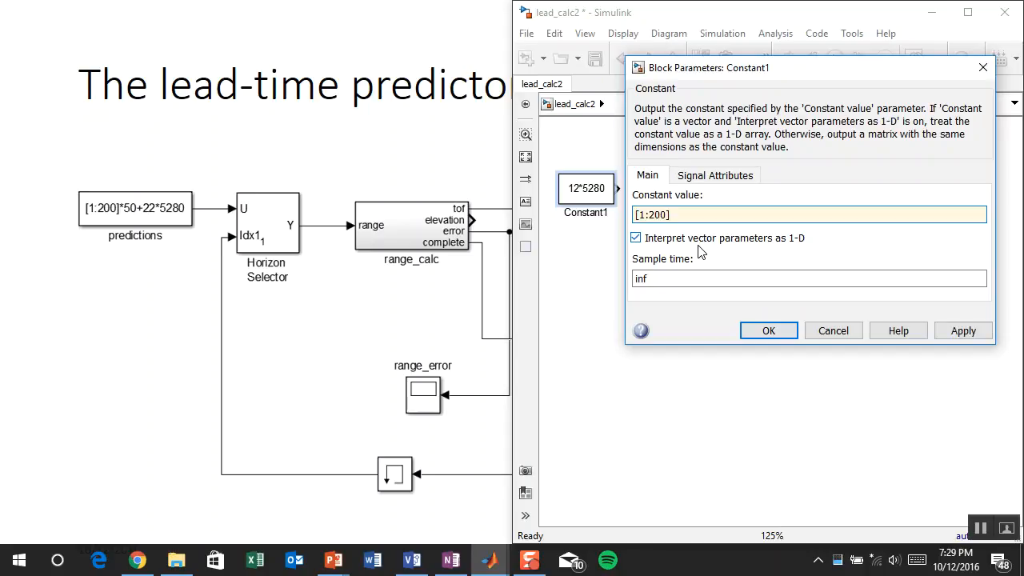
pyautogui.write(']*50 + 22*5280')
pyautogui.click(769, 330)
pyautogui.click(594, 190)
pyautogui.moveTo(614, 173); pyautogui.dragTo(620, 208)
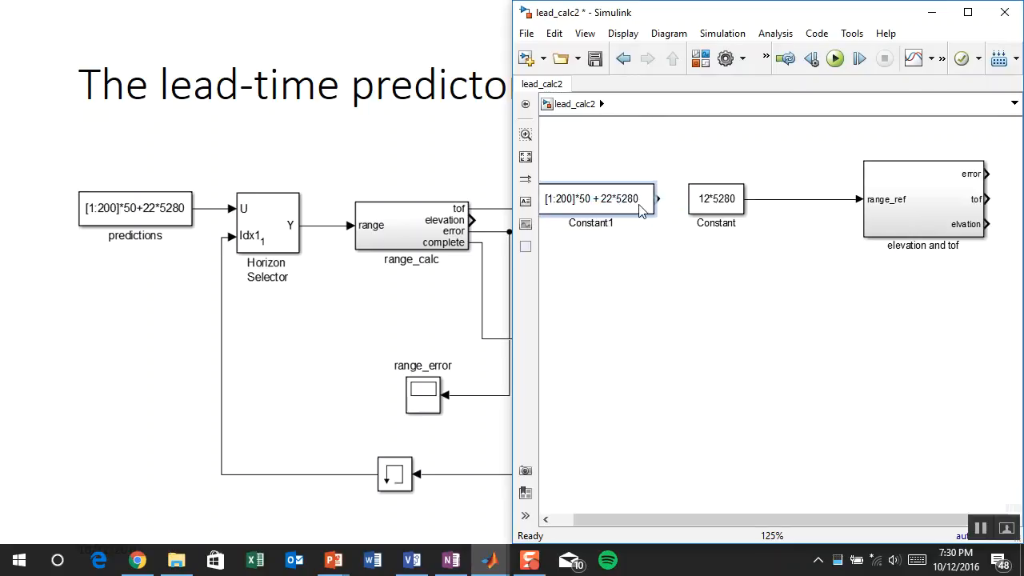
# Delete the original 12*5280 Constant block together with its line to the subsystem
pyautogui.click(731, 199)
pyautogui.moveTo(725, 162); pyautogui.dragTo(763, 218)
pyautogui.press('Delete')
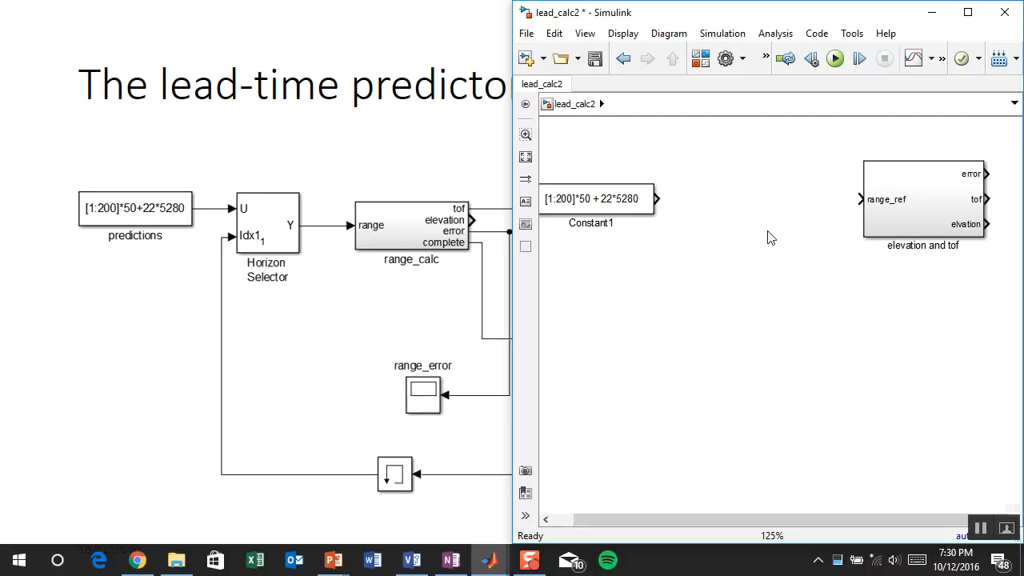
pyautogui.write('s')
pyautogui.press('BackSpace')
pyautogui.press('BackSpace')
pyautogui.press('BackSpace')
pyautogui.write('ele')
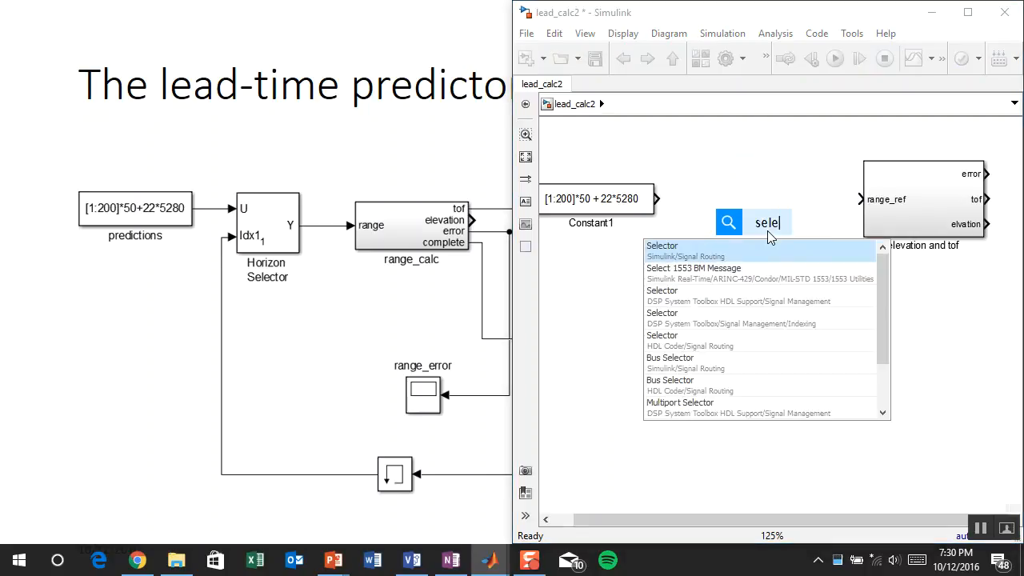
pyautogui.press('Return')
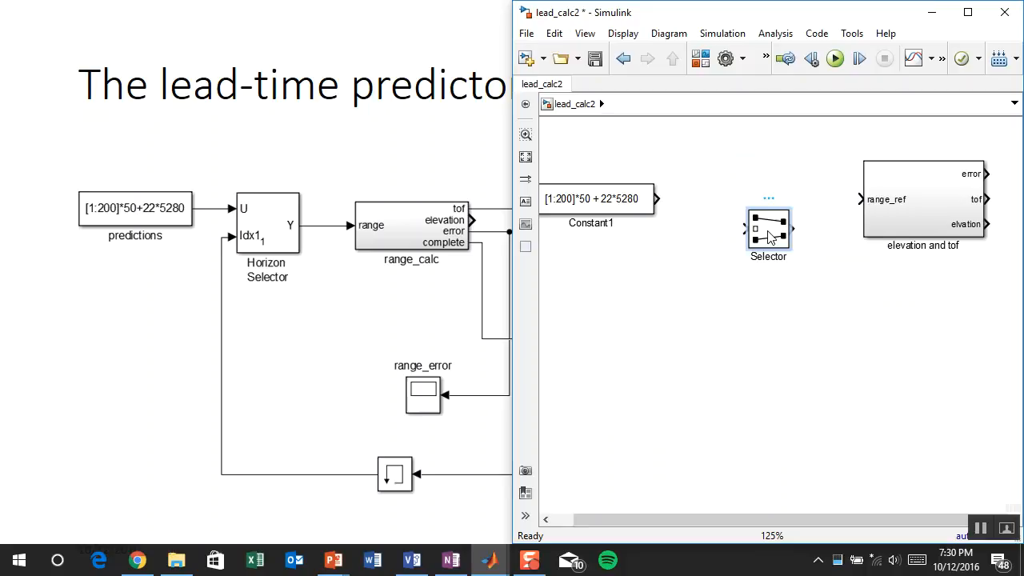
pyautogui.press('Delete')
# Insert a Simulink Signal Routing Selector block between the prediction constant and the elevation and tof subsystem
pyautogui.doubleClick(731, 211)
pyautogui.write('selke')
pyautogui.press('BackSpace')
pyautogui.press('BackSpace')
pyautogui.write('ec')
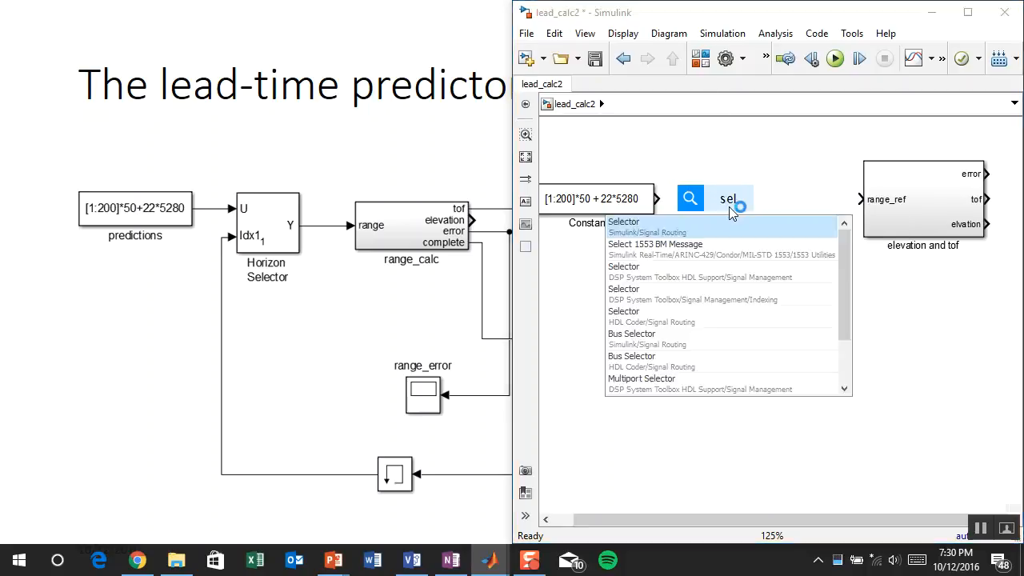
pyautogui.press('Return')
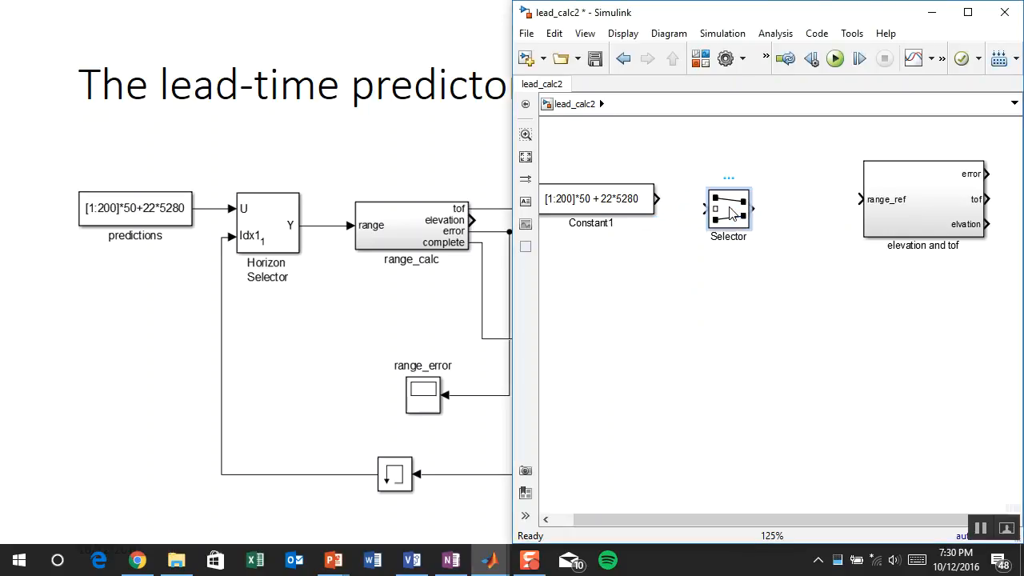
# Set the Selector block's index option to Index vector (port) and apply it
pyautogui.doubleClick(730, 211)
pyautogui.moveTo(597, 7); pyautogui.dragTo(538, 62)
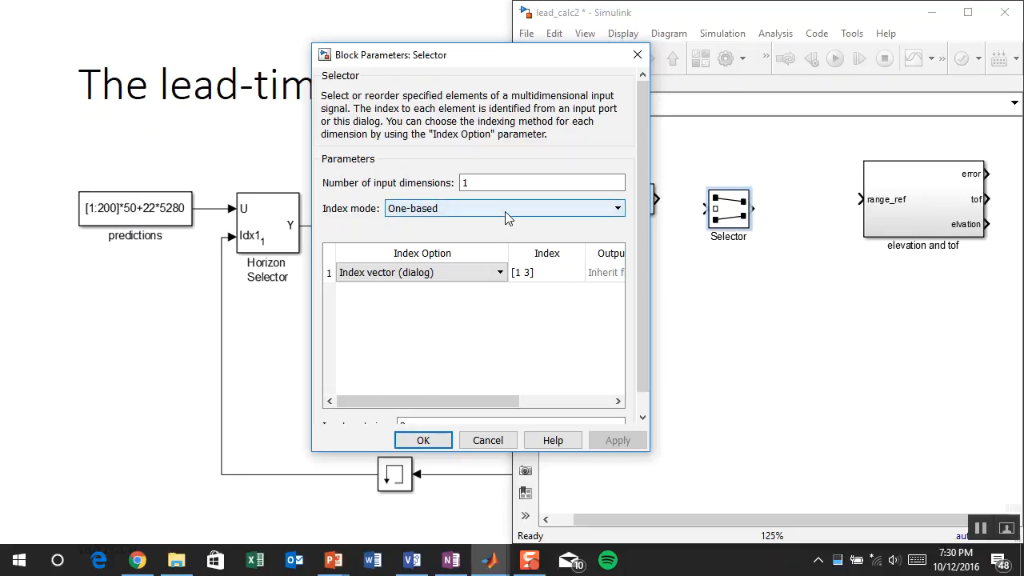
pyautogui.click(489, 274)
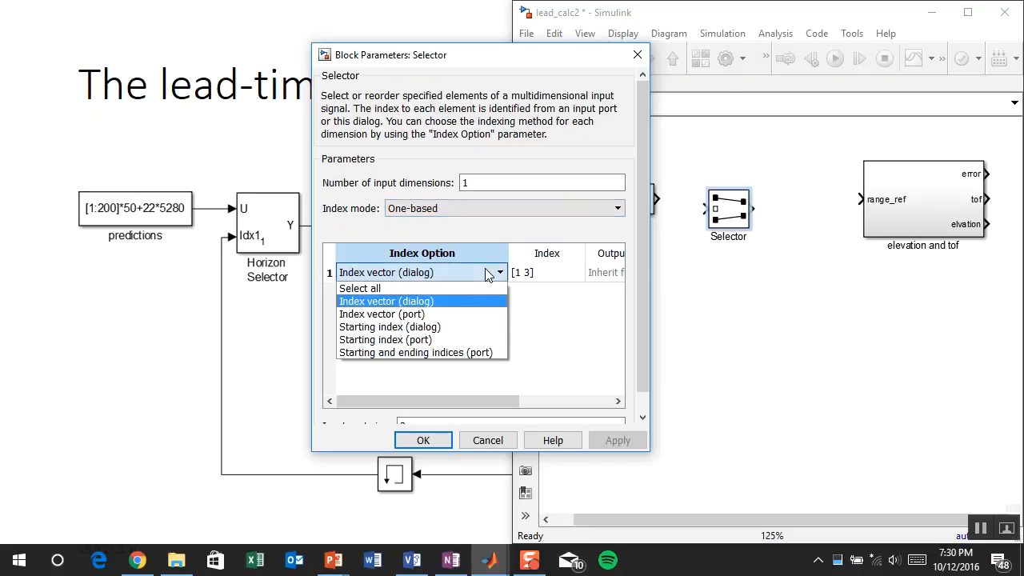
pyautogui.click(472, 314)
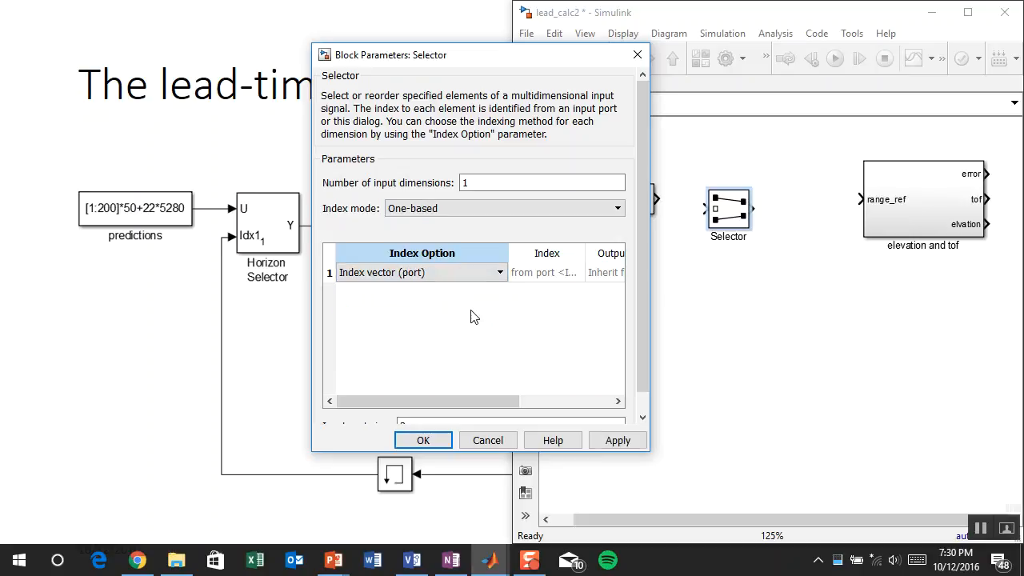
pyautogui.click(604, 442)
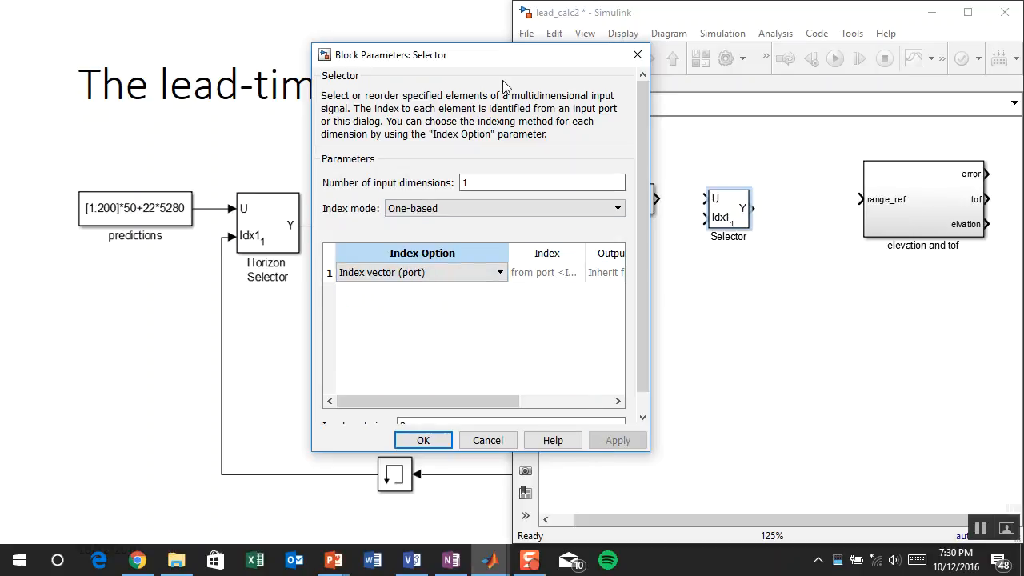
# Set the Selector block's input port size to -1
pyautogui.scroll(-1, 639, 128)
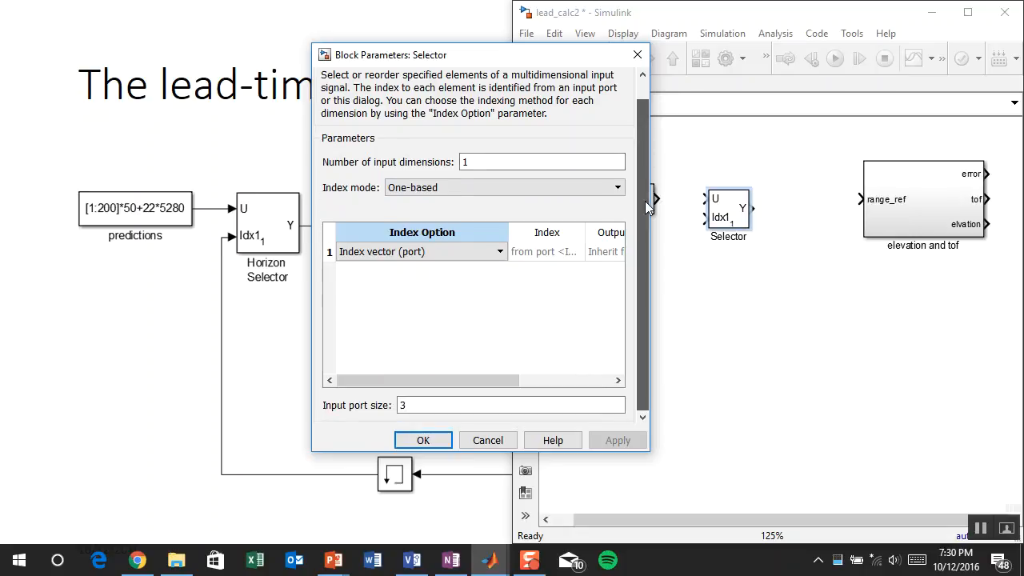
pyautogui.doubleClick(425, 404)
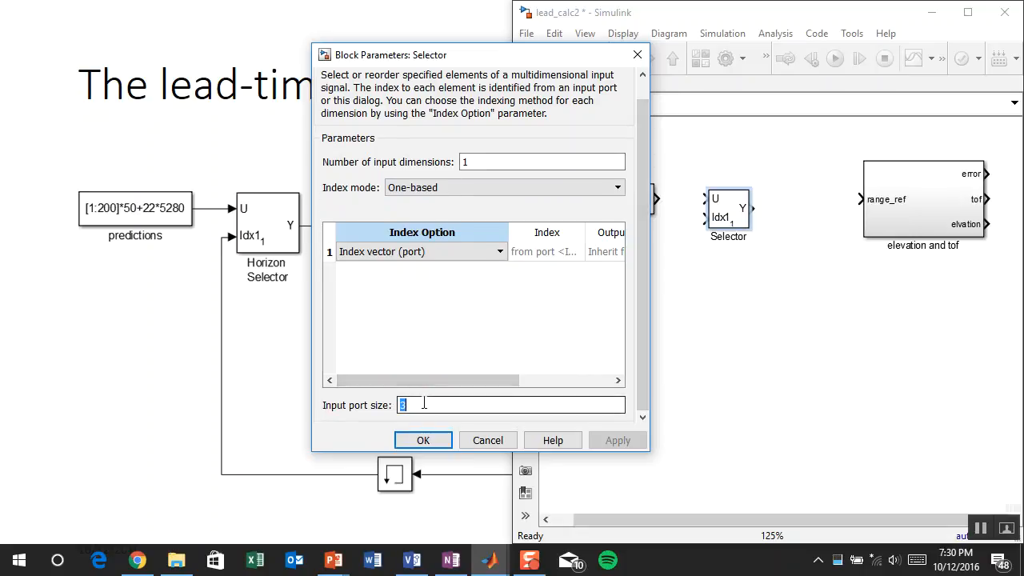
pyautogui.write('-1')
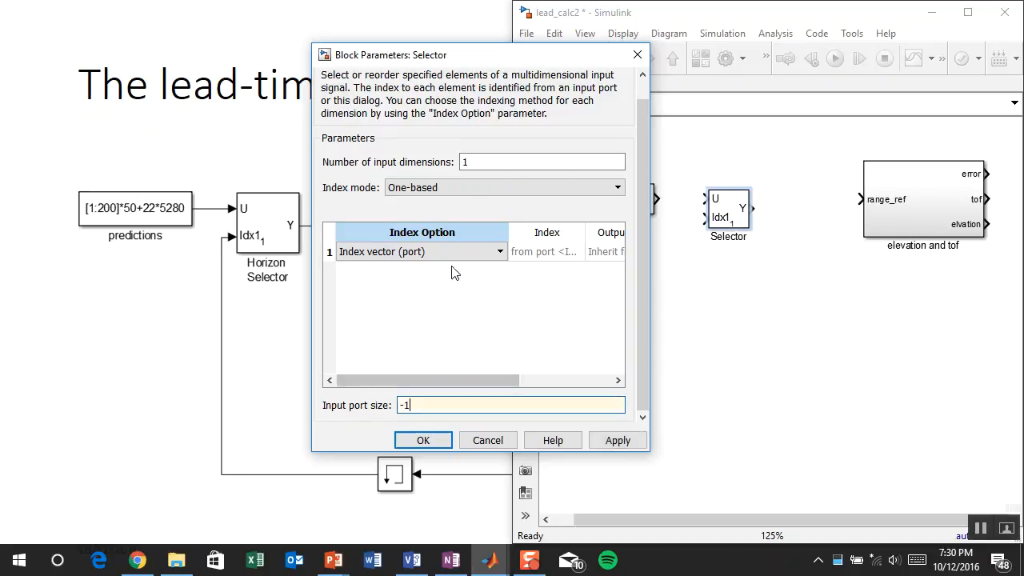
pyautogui.doubleClick(465, 161)
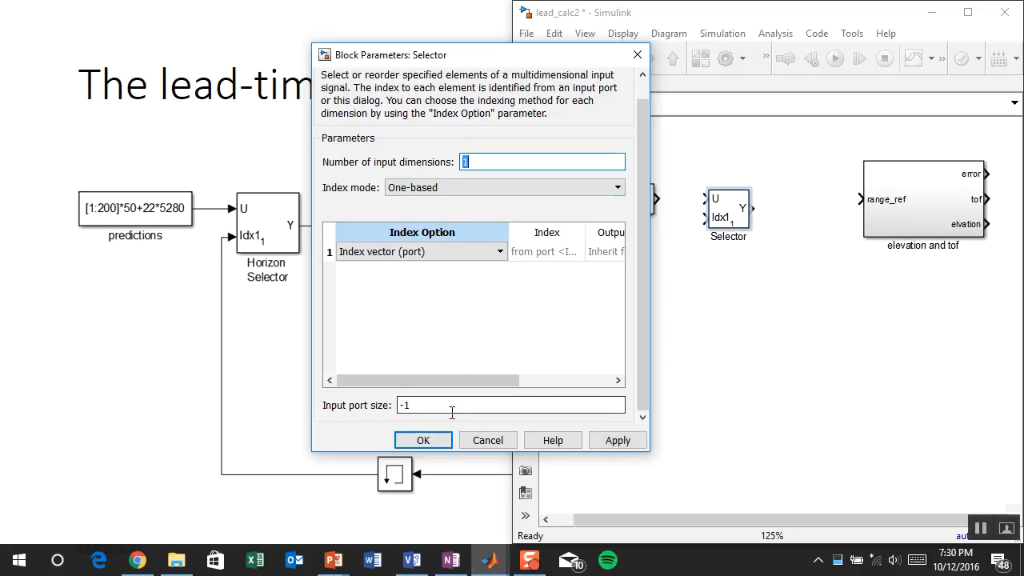
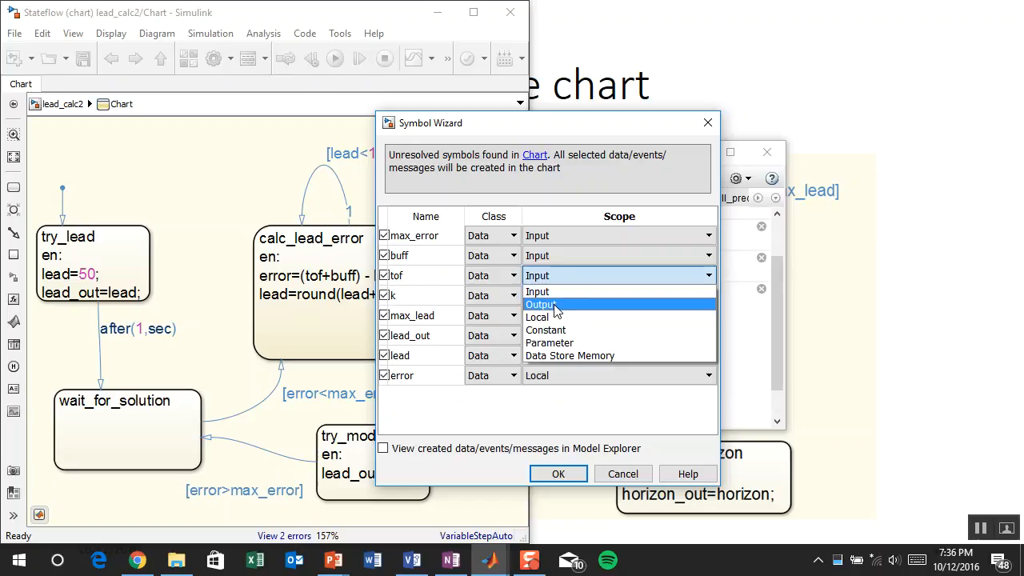
# Keep tof's scope as Input in the Symbol Wizard and create all the listed chart data
pyautogui.click(555, 306)
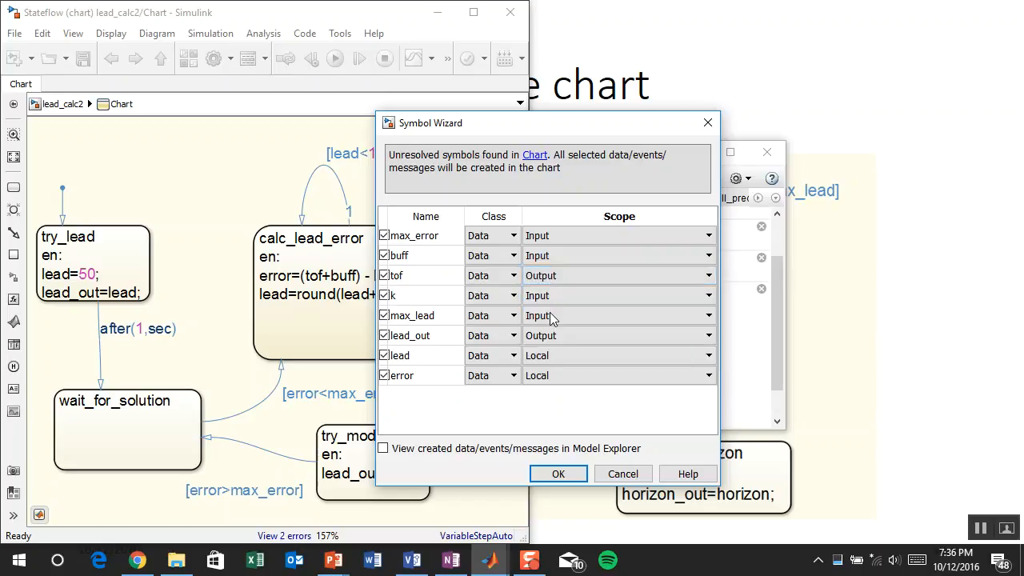
pyautogui.click(551, 277)
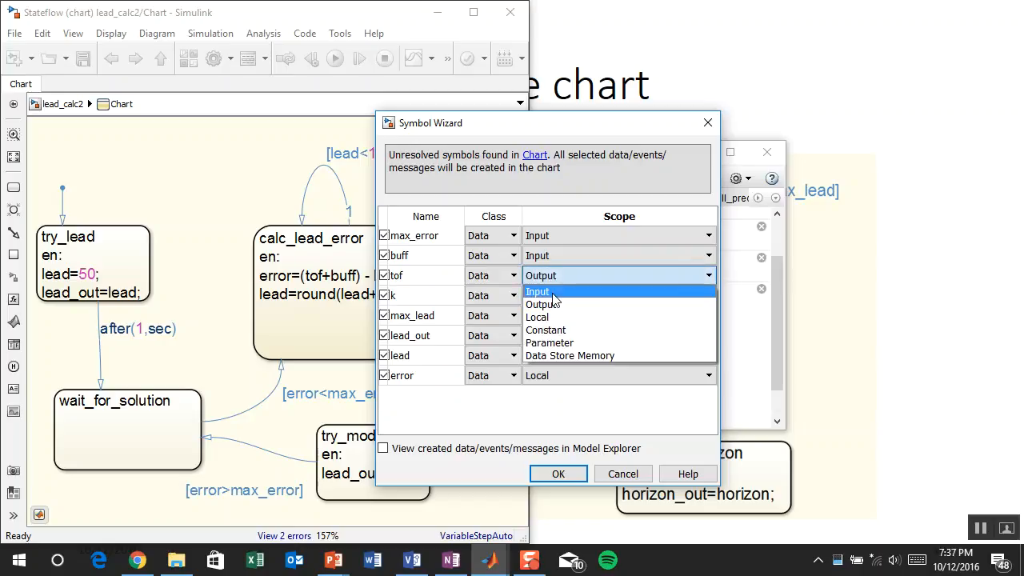
pyautogui.click(551, 290)
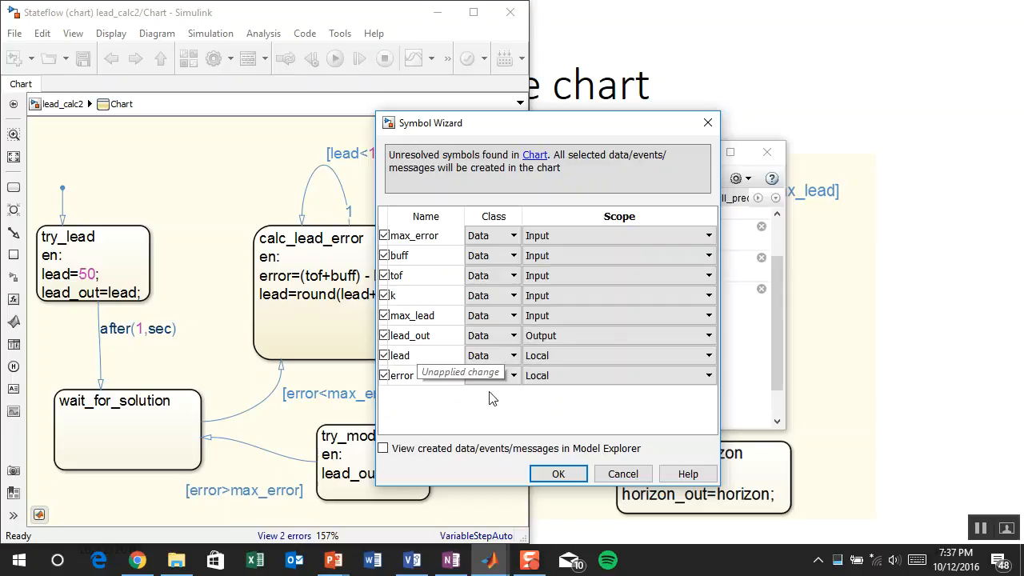
pyautogui.click(559, 474)
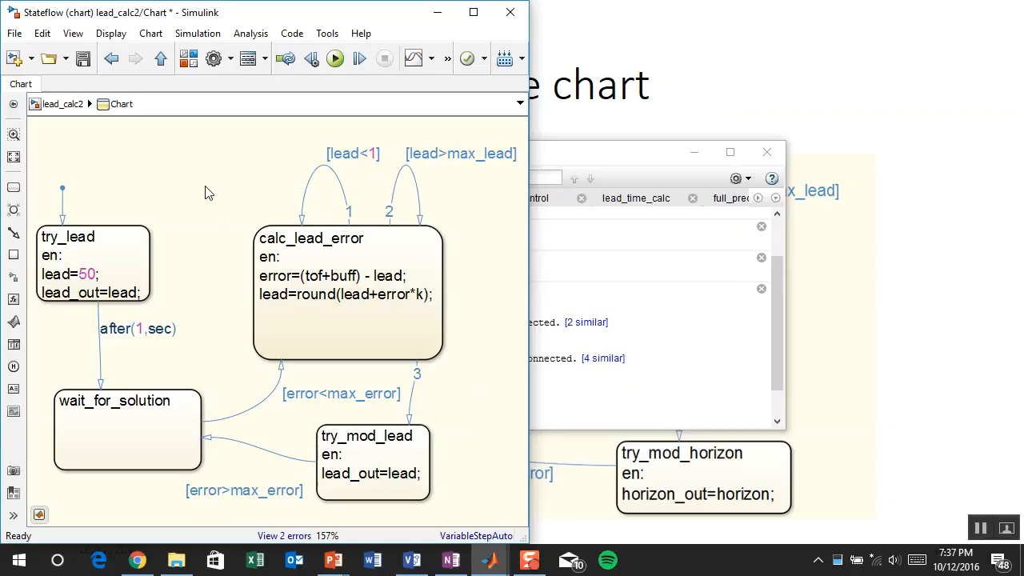
# Return to the lead_calc2 top level and enlarge the Chart block so its port labels are readable
pyautogui.press('Escape')
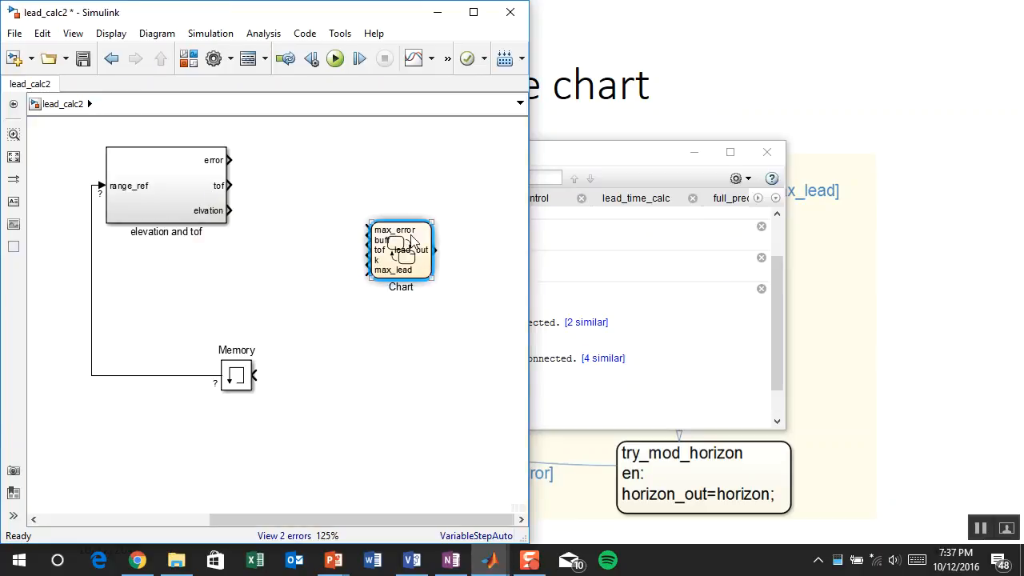
pyautogui.moveTo(445, 216); pyautogui.dragTo(491, 183)
pyautogui.click(311, 238)
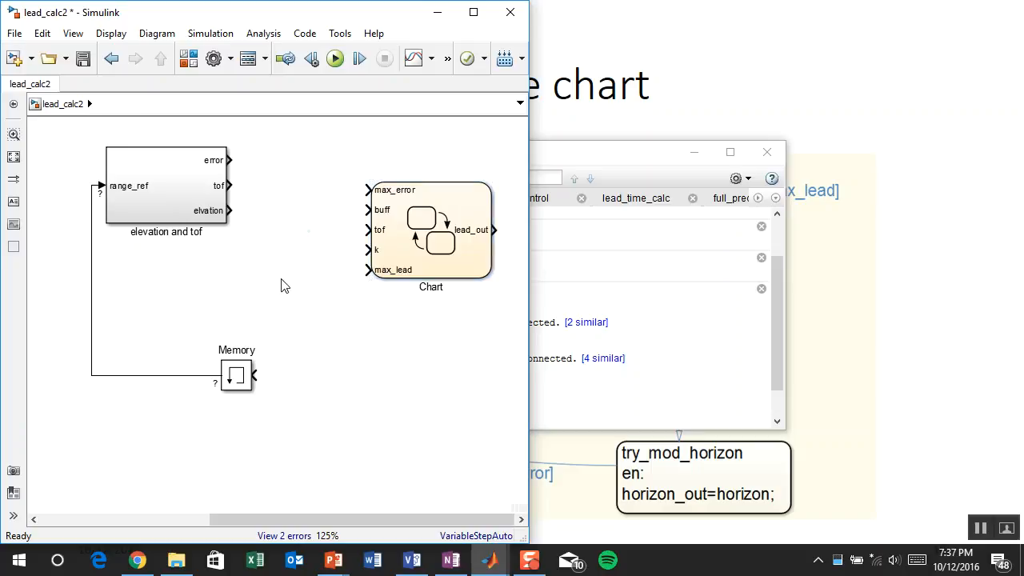
pyautogui.click(399, 217)
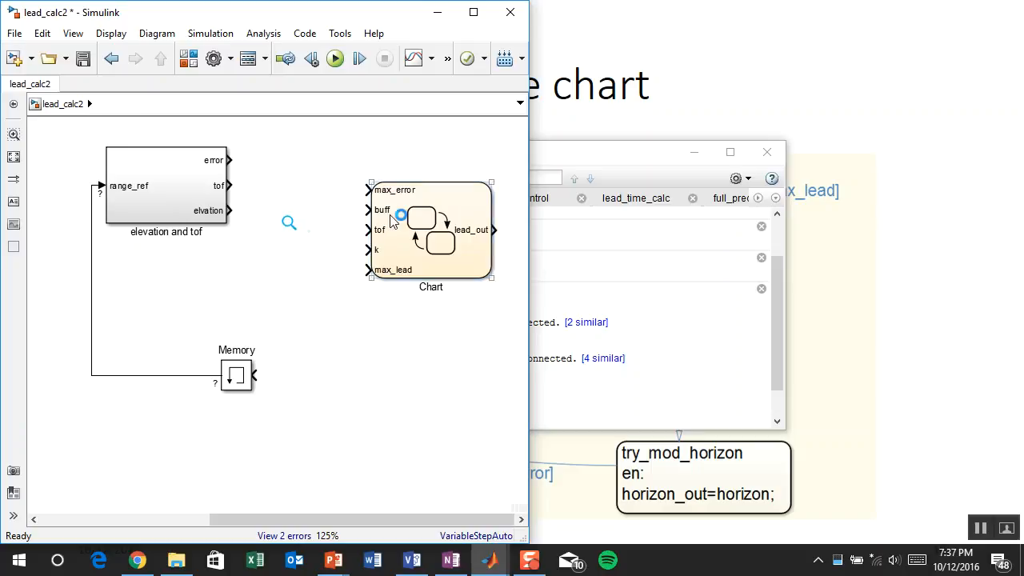
pyautogui.doubleClick(464, 224)
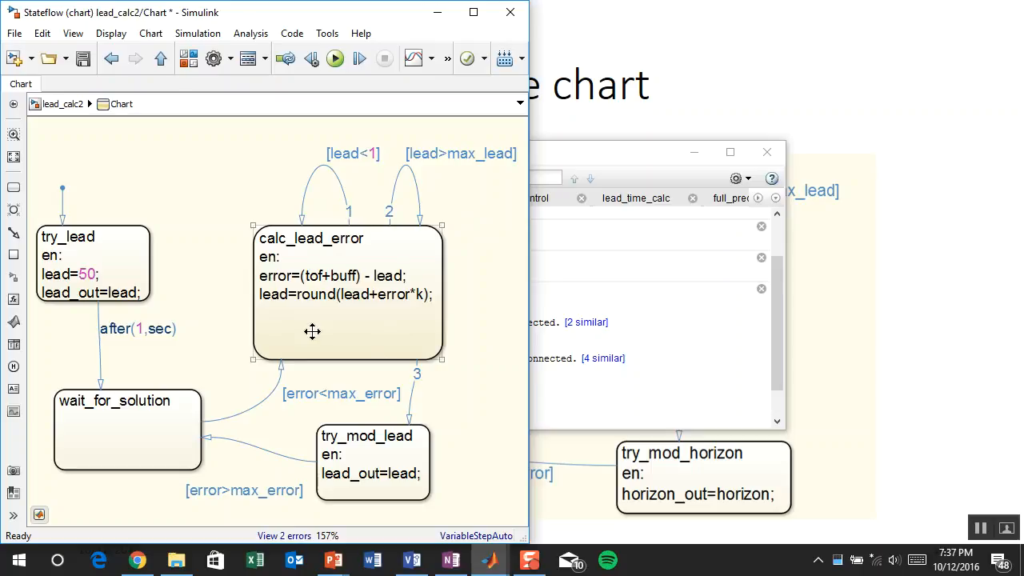
pyautogui.press('Escape')
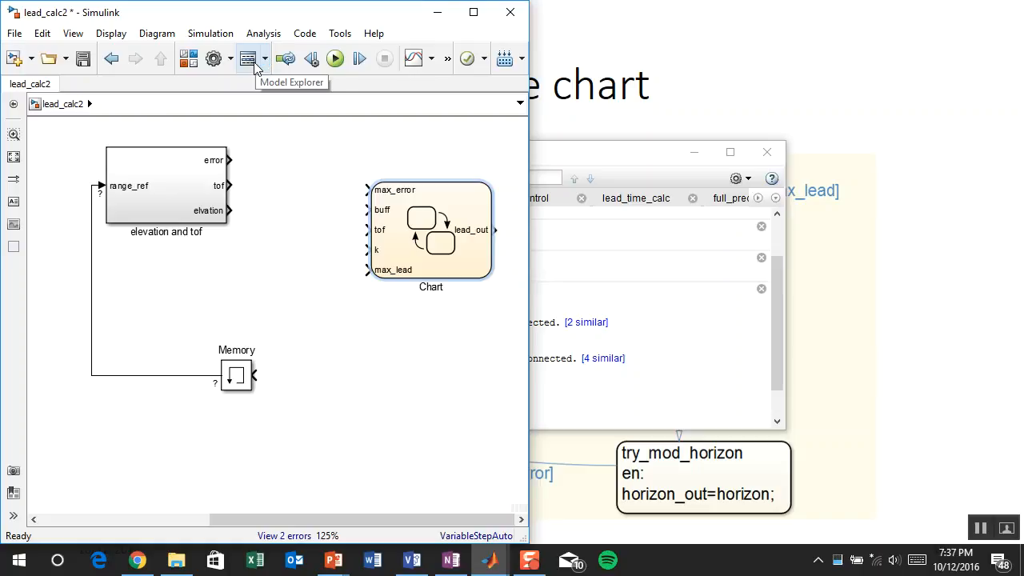
# Change the chart's two max_error transition conditions to [range_error<max_error] and [range_error>max_error]
pyautogui.click(390, 226)
pyautogui.doubleClick(408, 232)
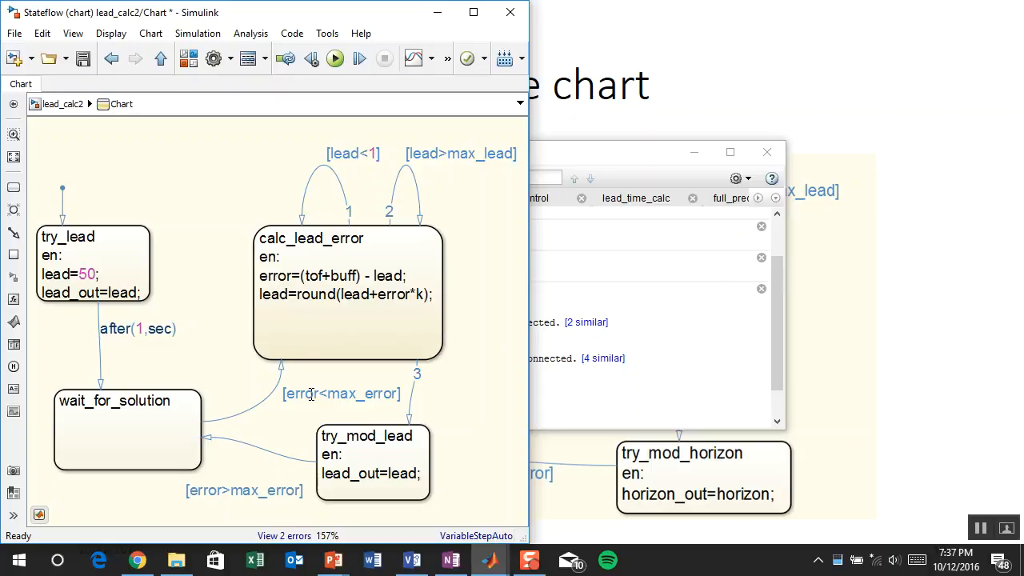
pyautogui.click(335, 399)
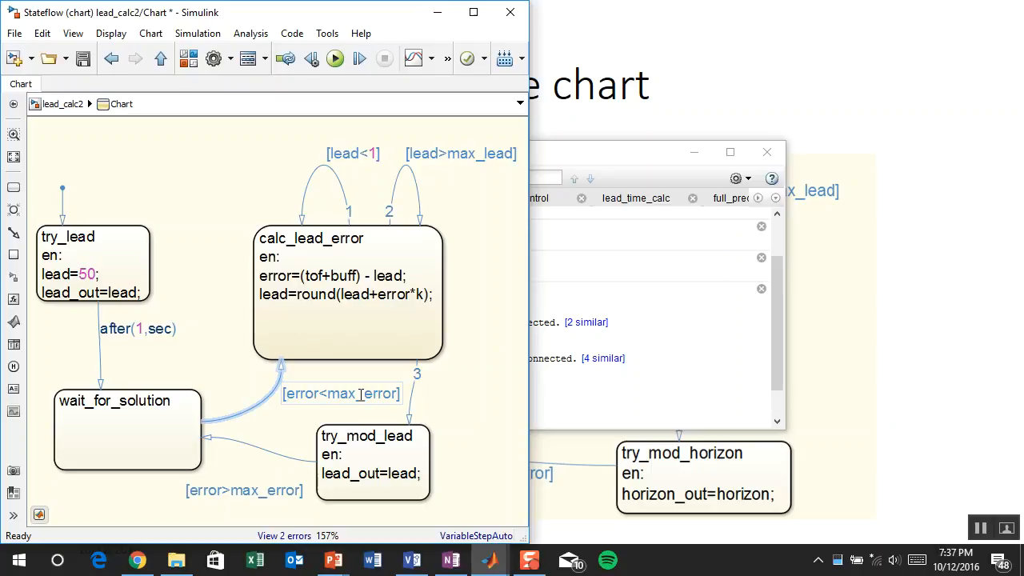
pyautogui.write('range_')
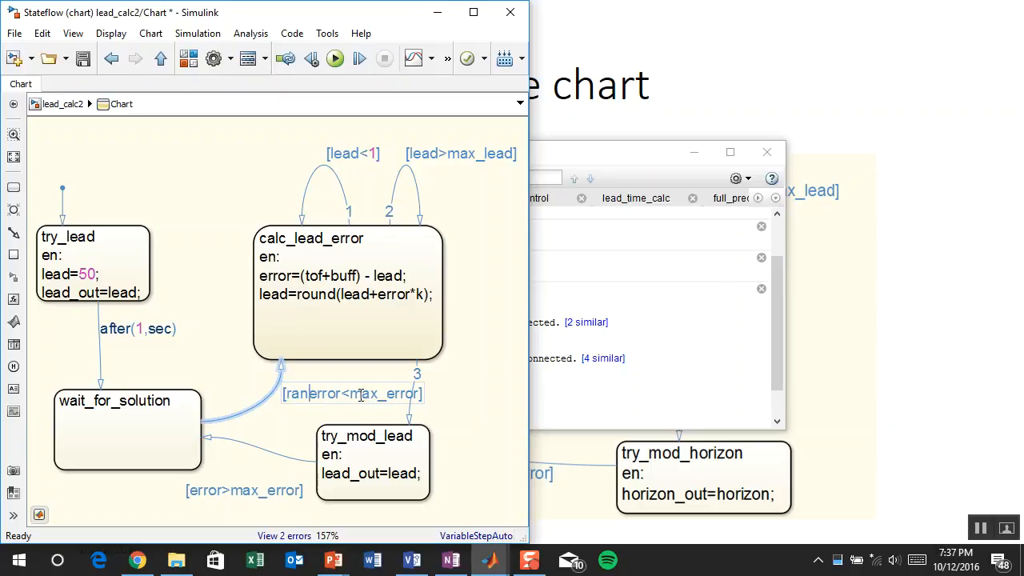
pyautogui.click(189, 492)
pyautogui.write('range_')
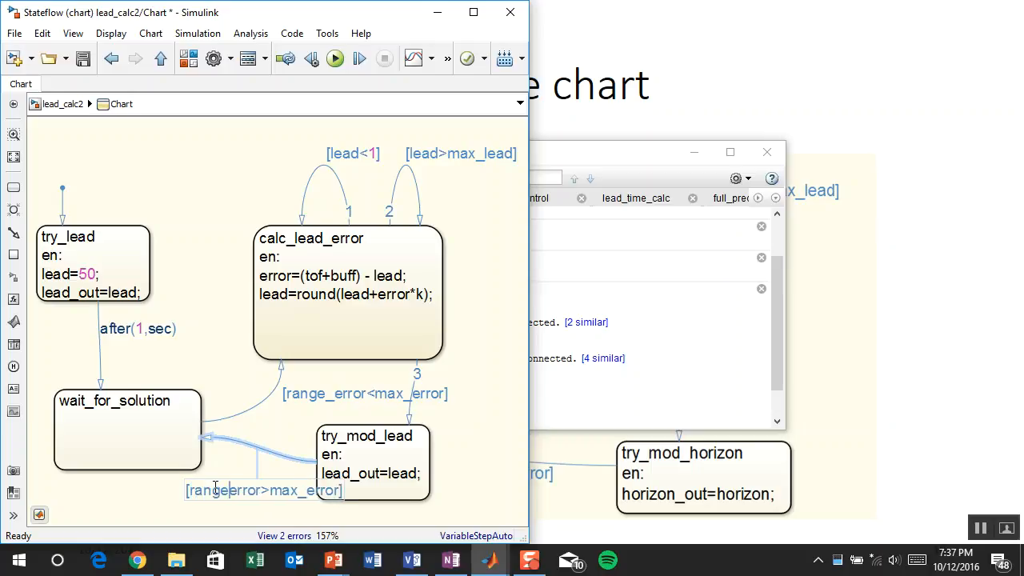
pyautogui.click(225, 360)
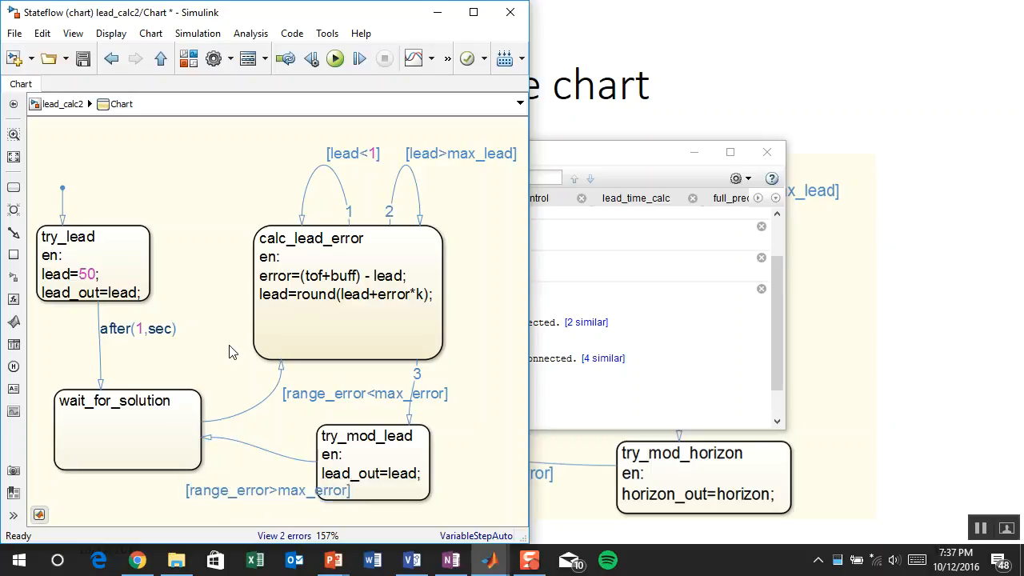
# Update the model, create the unresolved range_error symbol as a chart input, and return to the top level
pyautogui.hotkey('ctrl', 't')
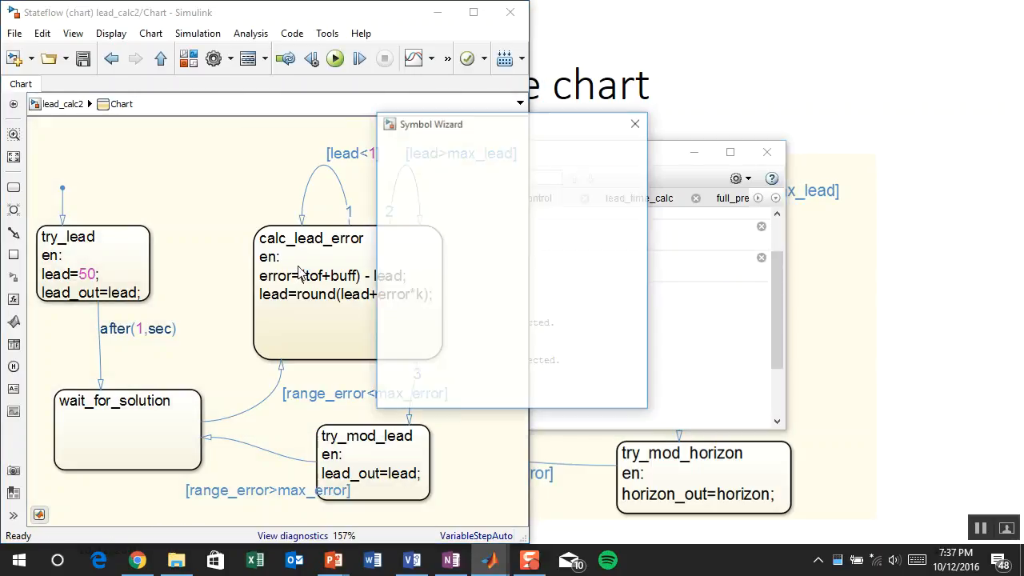
pyautogui.click(487, 397)
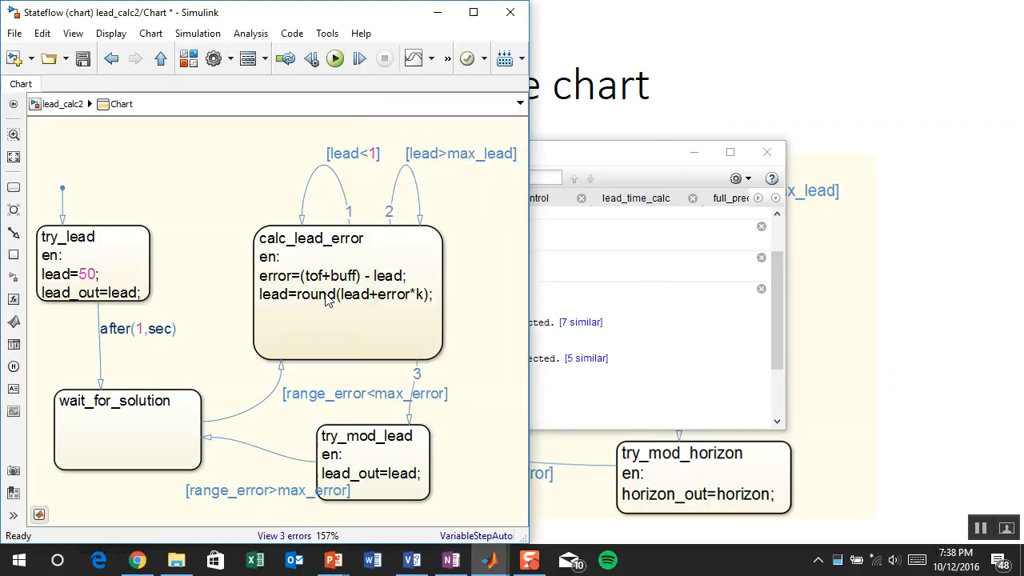
pyautogui.press('Escape')
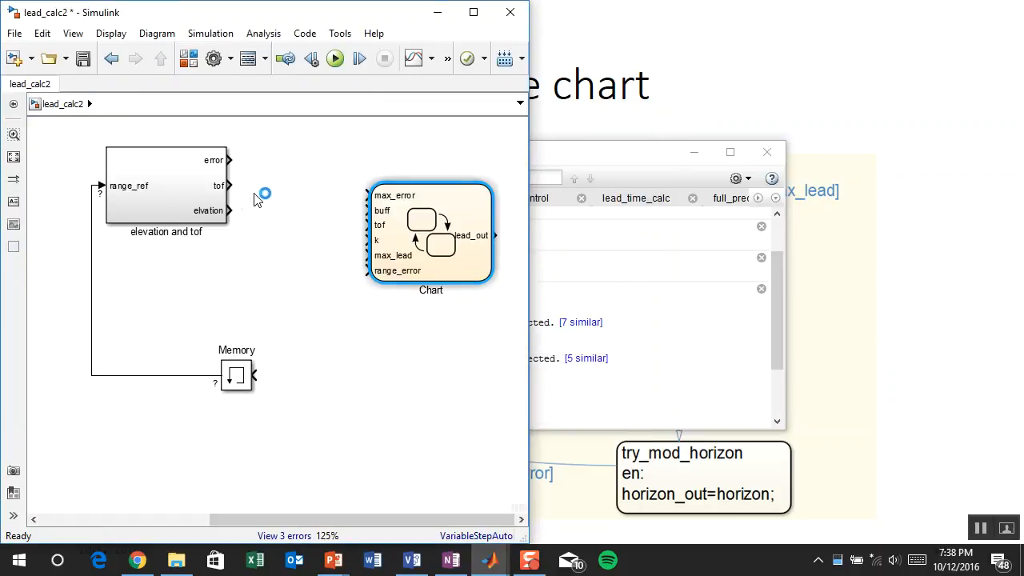
# Enlarge and align the Chart block, wiring the subsystem's tof and error outputs to its tof and range_error inputs
pyautogui.moveTo(371, 281); pyautogui.dragTo(398, 267)
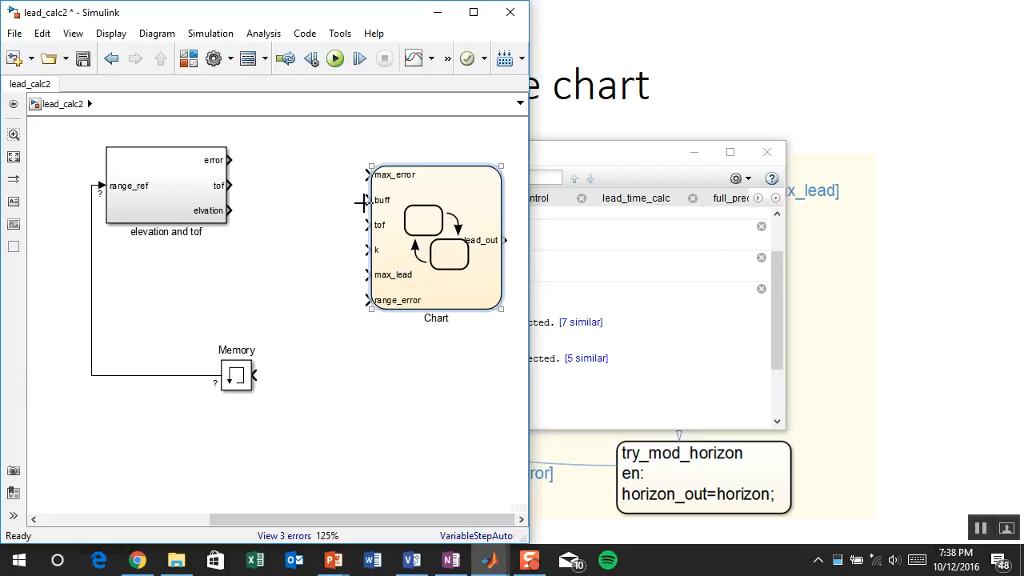
pyautogui.moveTo(363, 224); pyautogui.dragTo(216, 186)
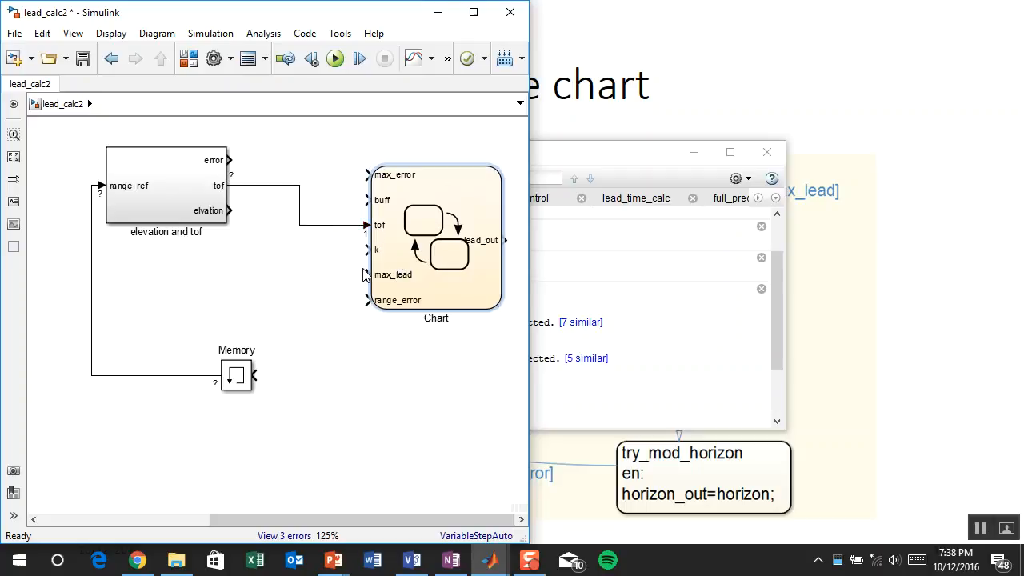
pyautogui.moveTo(366, 300); pyautogui.dragTo(222, 160)
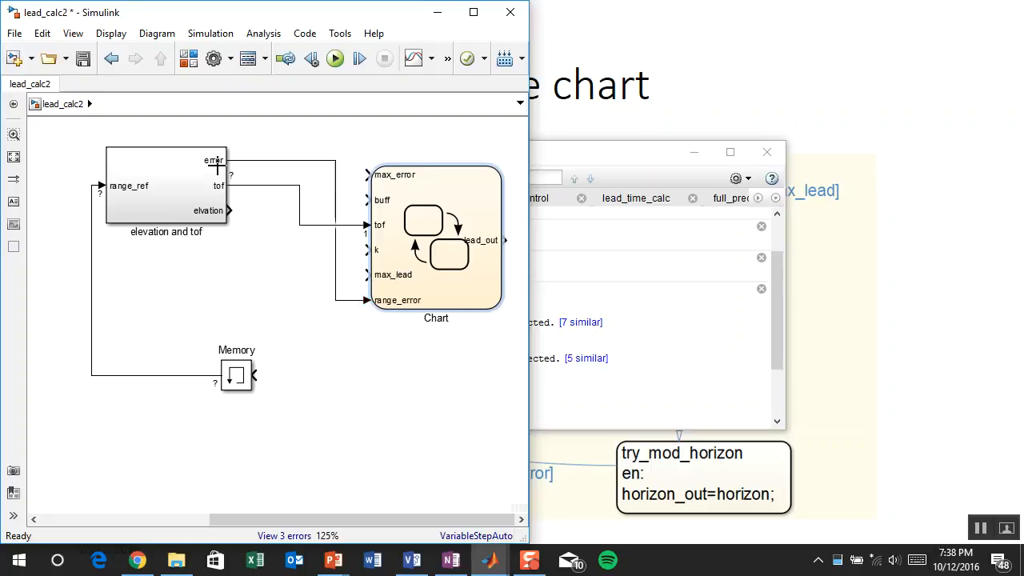
pyautogui.moveTo(409, 264); pyautogui.dragTo(446, 220)
# Insert a Simulink Sources Constant block above the elevation and tof subsystem and connect it to the Chart's max_error input
pyautogui.click(294, 313)
pyautogui.moveTo(369, 301); pyautogui.dragTo(310, 389)
pyautogui.scroll(1, 379, 335)
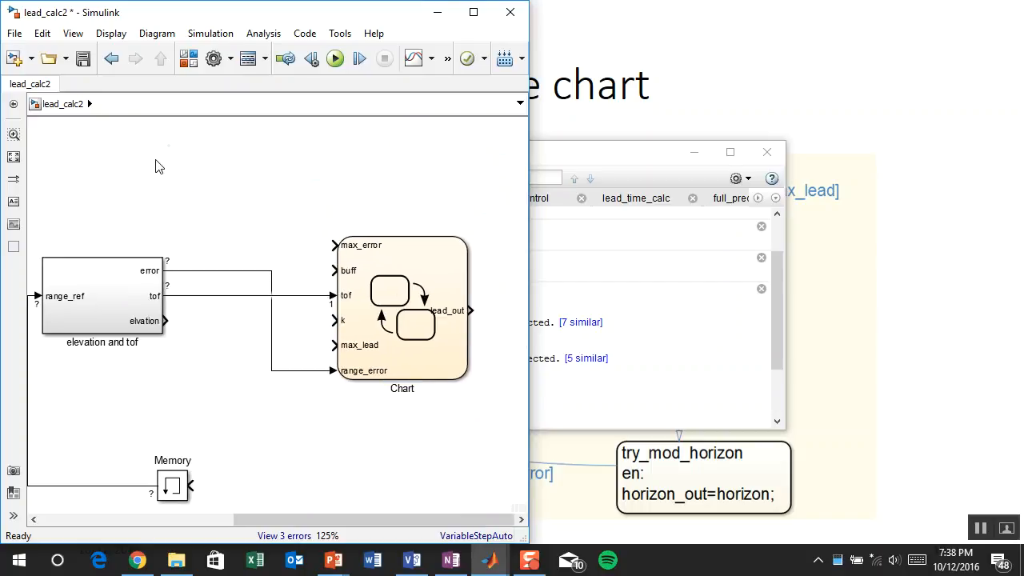
pyautogui.doubleClick(154, 180)
pyautogui.write('cpons')
pyautogui.press('BackSpace')
pyautogui.press('BackSpace')
pyautogui.press('BackSpace')
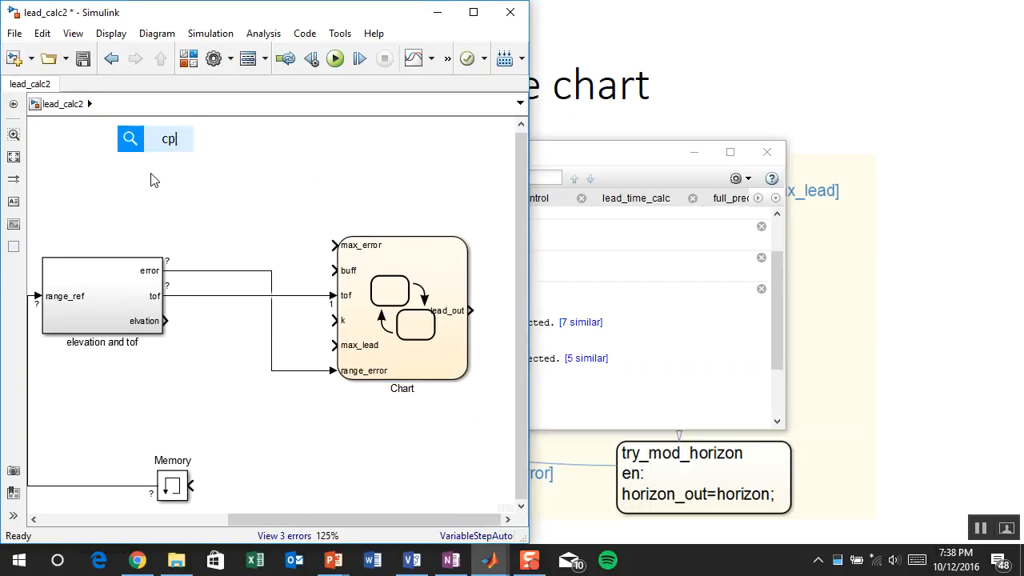
pyautogui.press('BackSpace')
pyautogui.write('onst')
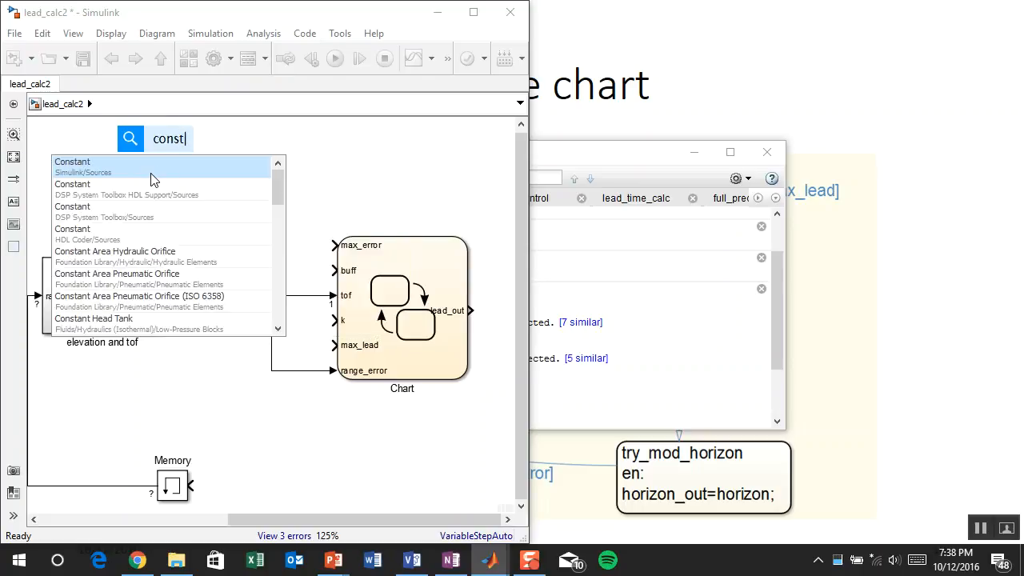
pyautogui.click(154, 180)
pyautogui.moveTo(189, 149); pyautogui.dragTo(375, 245)
# Set the value of the Constant block feeding max_error to 10
pyautogui.doubleClick(167, 152)
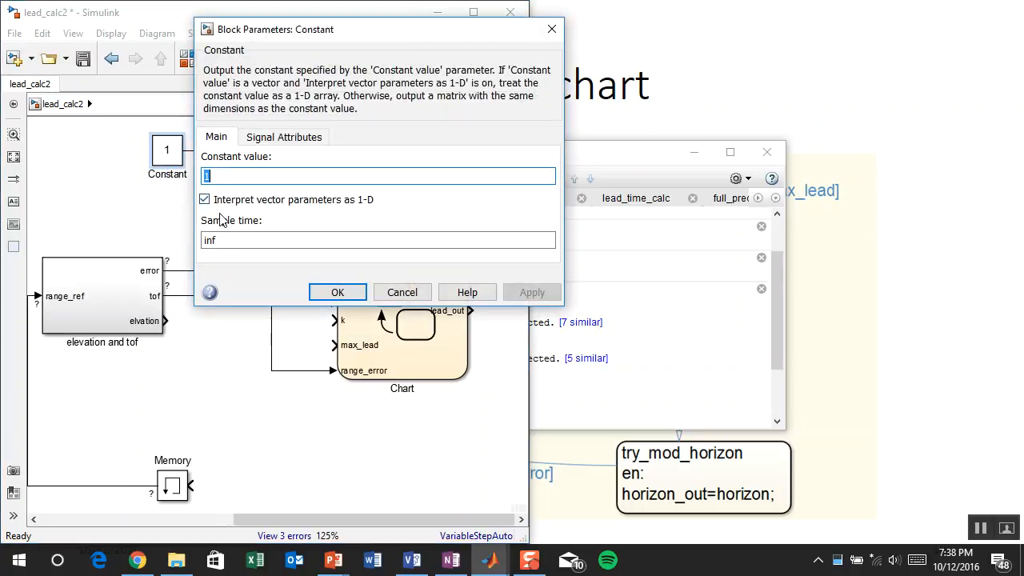
pyautogui.write('10')
pyautogui.hotkey('ctrl', 'a')
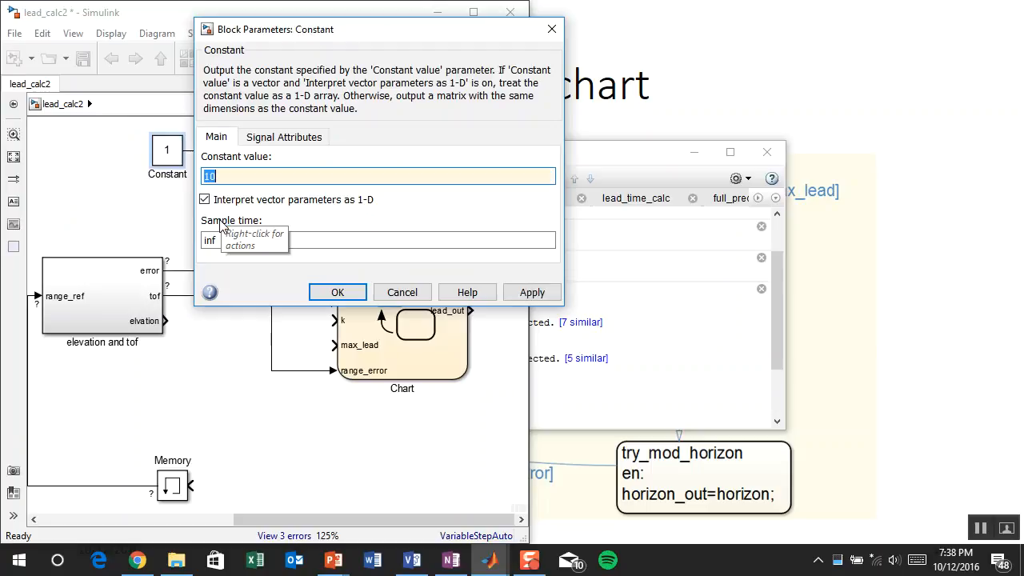
pyautogui.press('Return')
# Copy the Constant block, set the copy's value to 3, and connect it to the Chart's buff input
pyautogui.moveTo(167, 150); pyautogui.dragTo(104, 200)
pyautogui.doubleClick(104, 200)
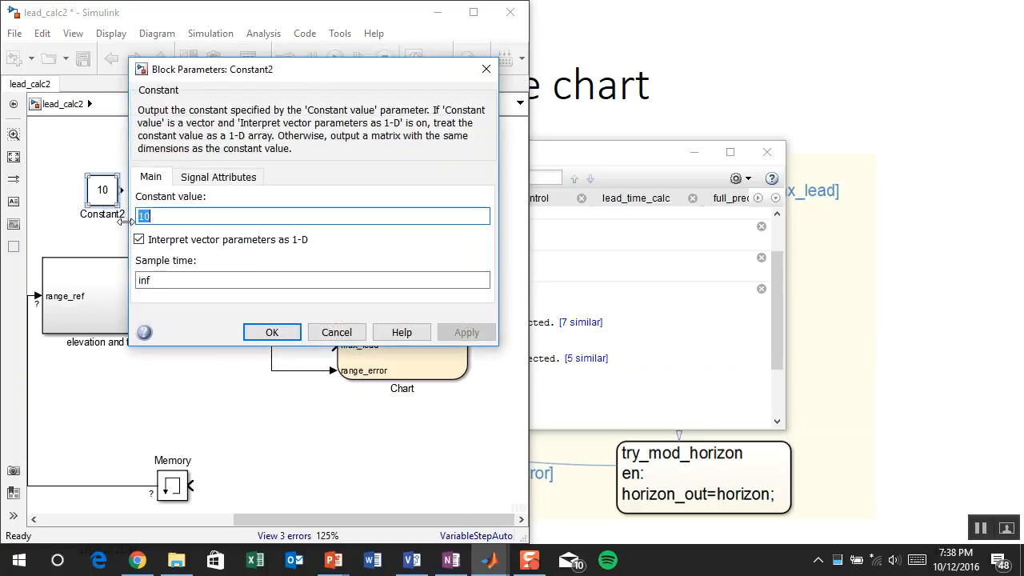
pyautogui.write('3')
pyautogui.press('Return')
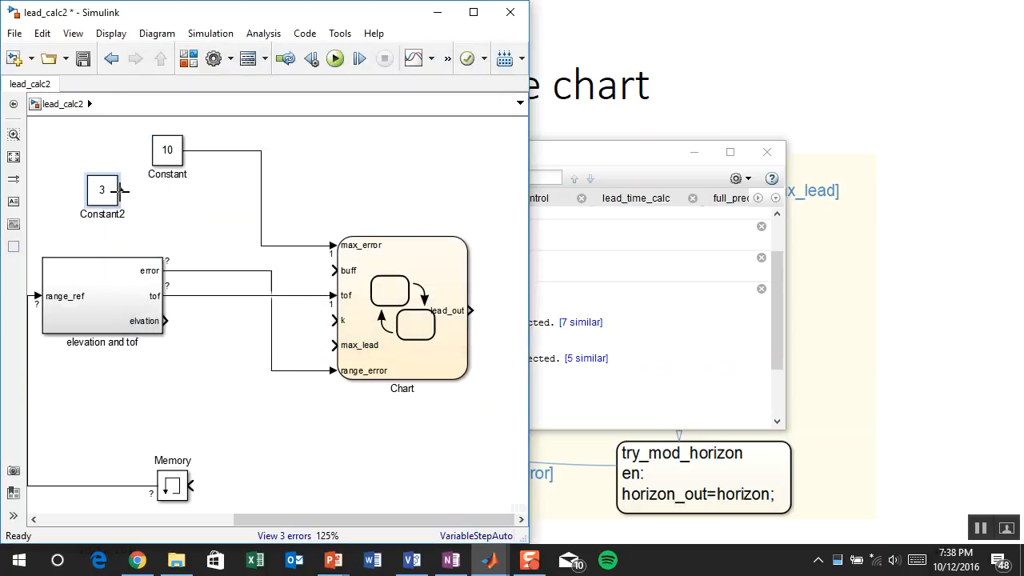
pyautogui.moveTo(121, 190); pyautogui.dragTo(393, 266)
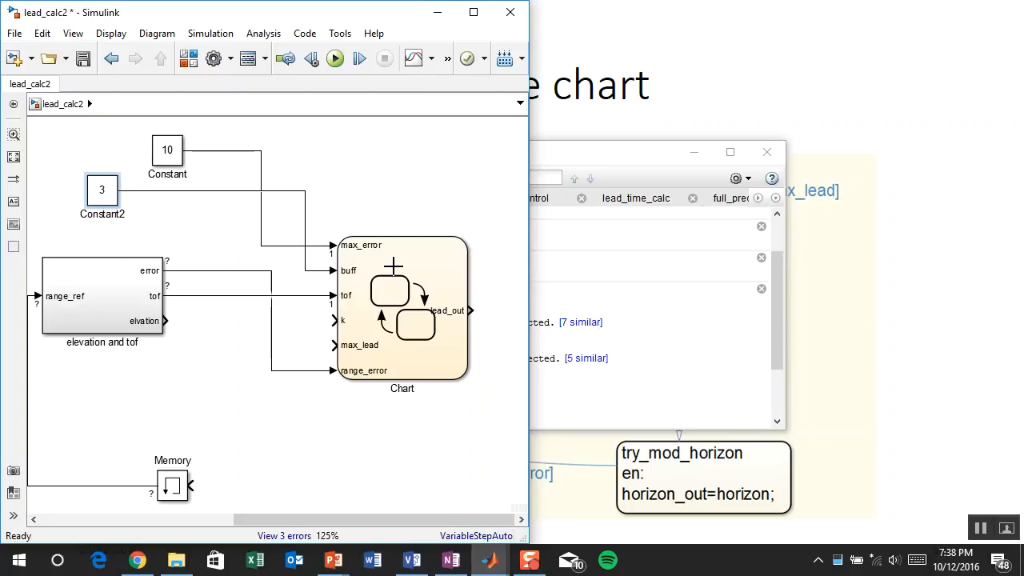
# Copy a Constant block below the elevation and tof subsystem, connect it to the Chart's max_lead input, and set its value to 200
pyautogui.click(119, 198)
pyautogui.click(213, 252)
pyautogui.moveTo(112, 200)
pyautogui.mouseDown()
pyautogui.moveTo(182, 397)
pyautogui.moveTo(335, 345)
pyautogui.mouseUp()
pyautogui.click(175, 390)
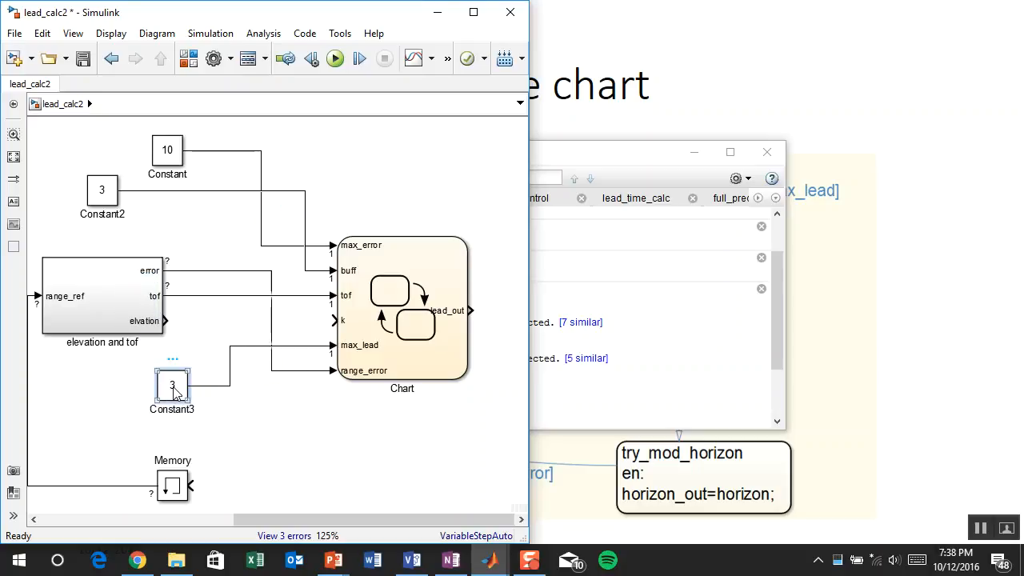
pyautogui.press('Return')
pyautogui.write('200')
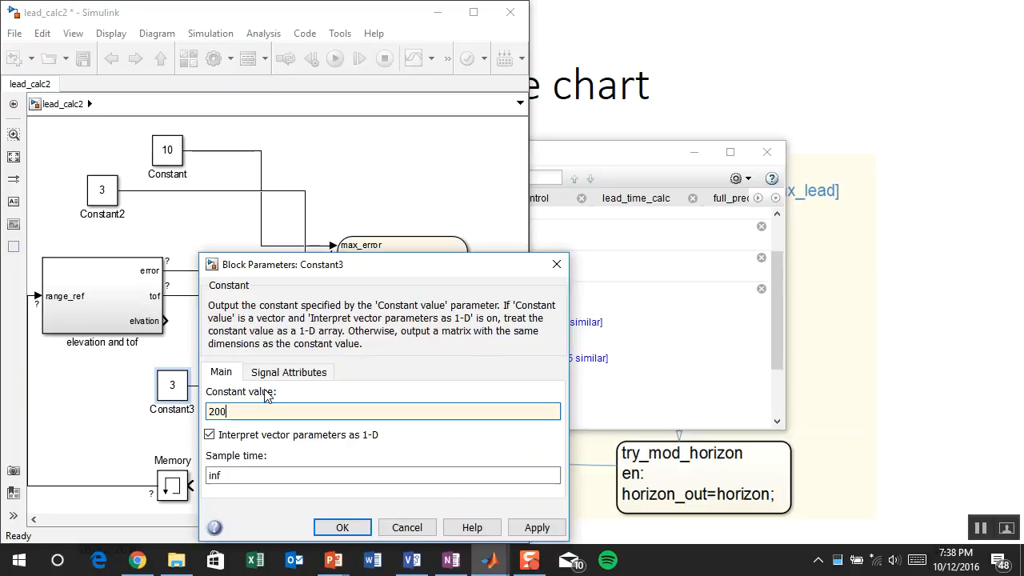
pyautogui.press('Return')
# Copy the 200 Constant block, with the copy feeding the Chart's k input, and set the copy's value to 0.1
pyautogui.moveTo(182, 392); pyautogui.dragTo(248, 442)
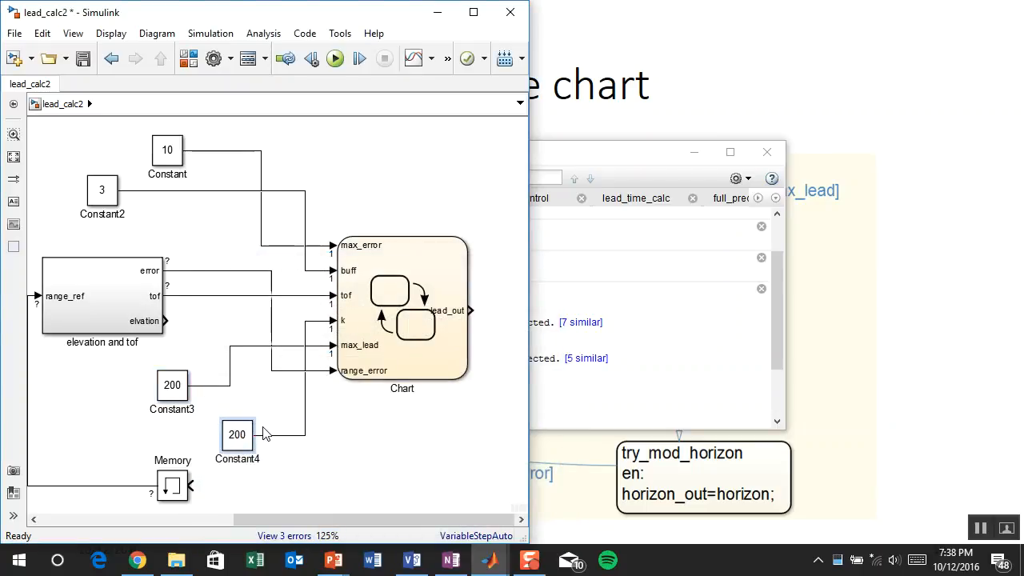
pyautogui.doubleClick(242, 435)
pyautogui.write('0.1')
pyautogui.press('Return')
# Connect the Chart's lead_out output to the Memory block's input and update the diagram
pyautogui.scroll(-1, 356, 436)
pyautogui.moveTo(485, 263); pyautogui.dragTo(192, 438)
pyautogui.hotkey('ctrl', 'd')
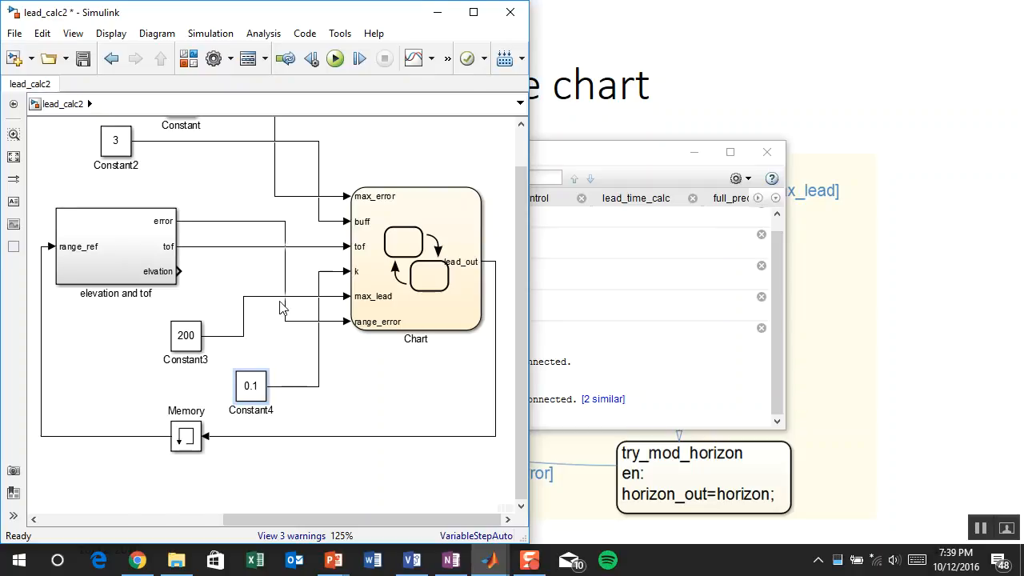
pyautogui.click(402, 173)
pyautogui.click(520, 145)
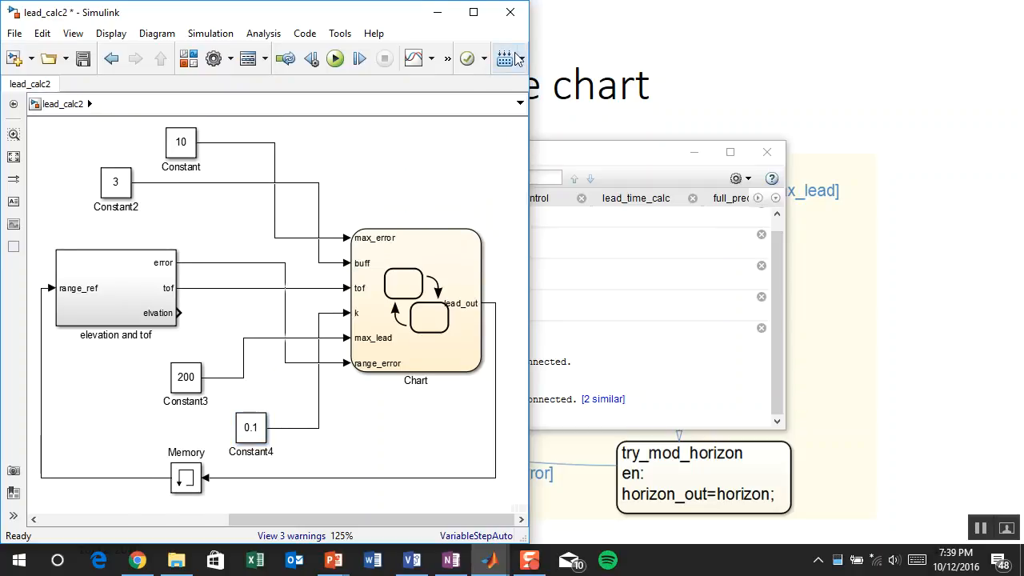
# Maximize the model window, insert a Simulink Sinks Scope beside the Chart, and connect it to the lead_out signal
pyautogui.click(473, 12)
pyautogui.doubleClick(692, 310)
pyautogui.write('scope')
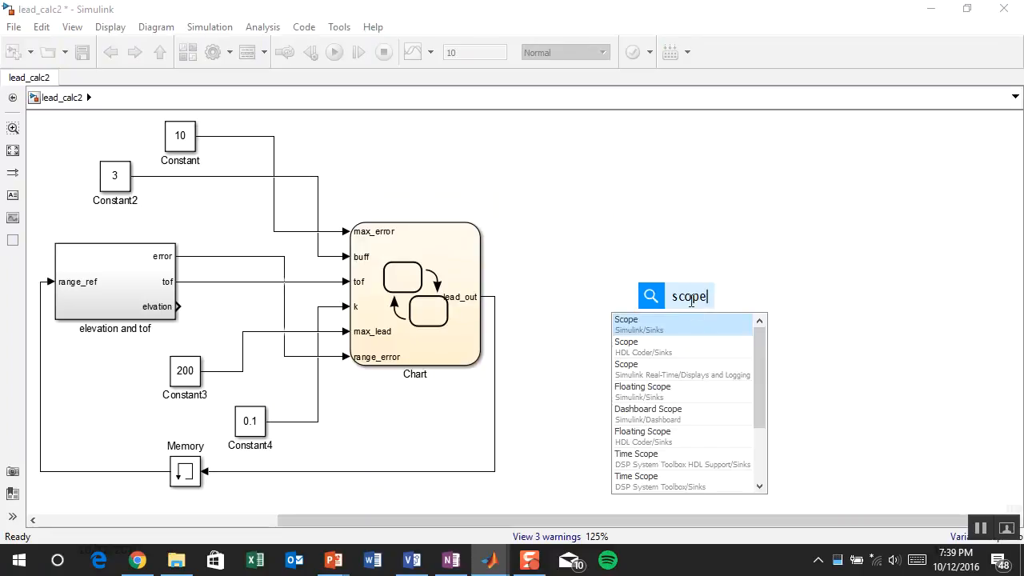
pyautogui.press('Escape')
pyautogui.click(661, 294)
pyautogui.write('s')
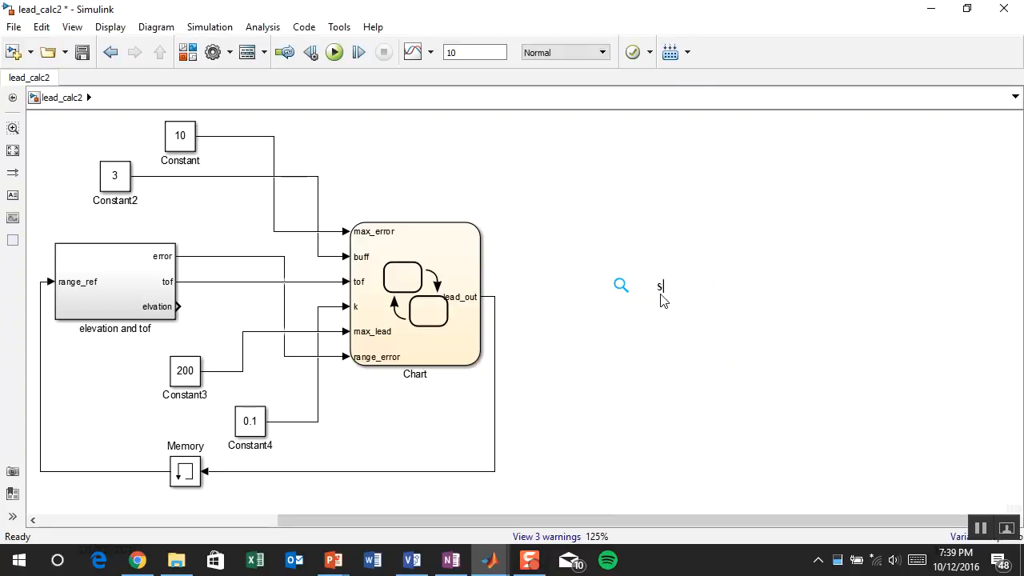
pyautogui.write('cope')
pyautogui.press('Return')
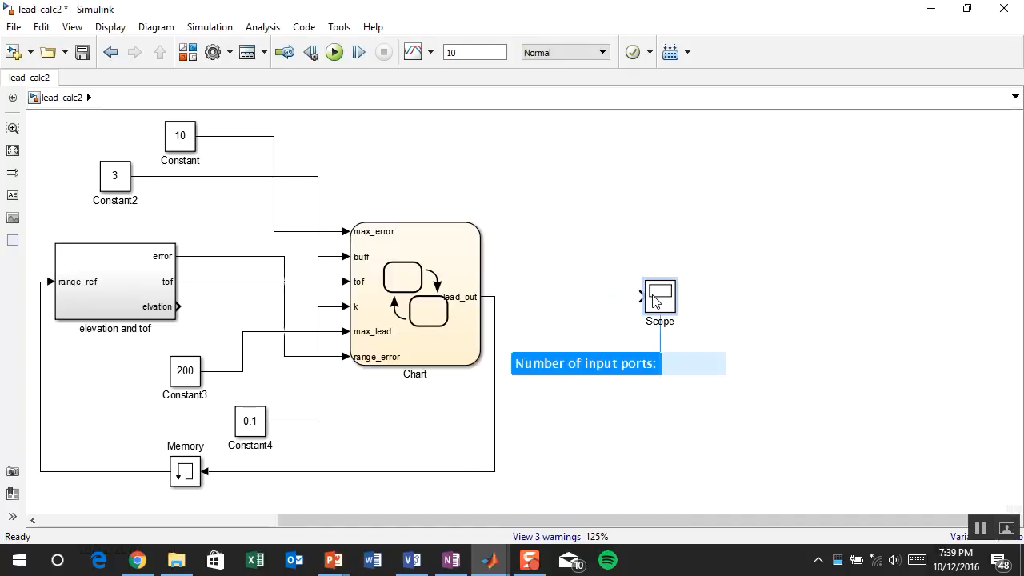
pyautogui.moveTo(641, 294); pyautogui.dragTo(497, 299)
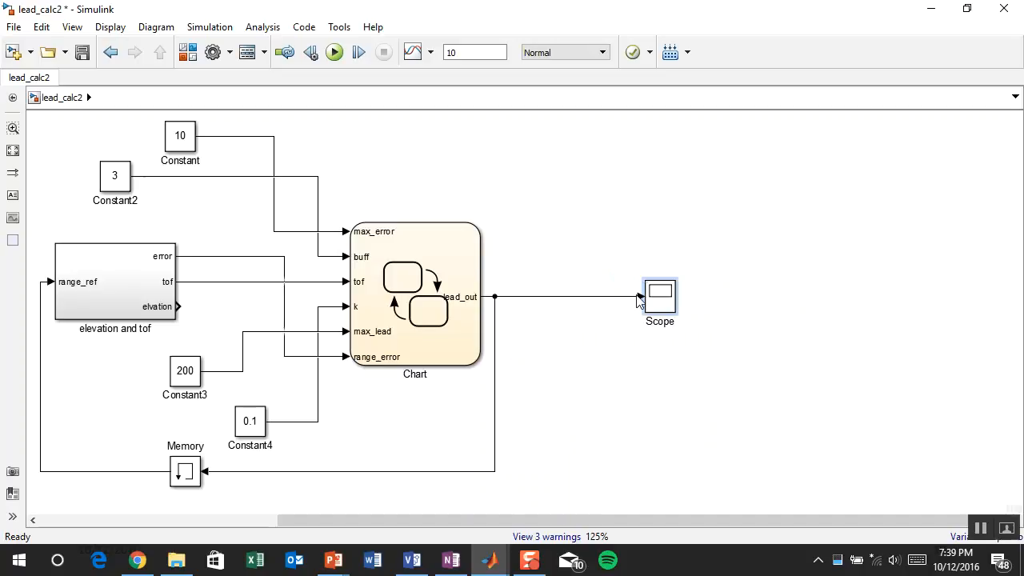
# Copy the Scope block above the Chart and connect the copy to the subsystem's error signal
pyautogui.click(662, 301)
pyautogui.moveTo(662, 301); pyautogui.dragTo(479, 187)
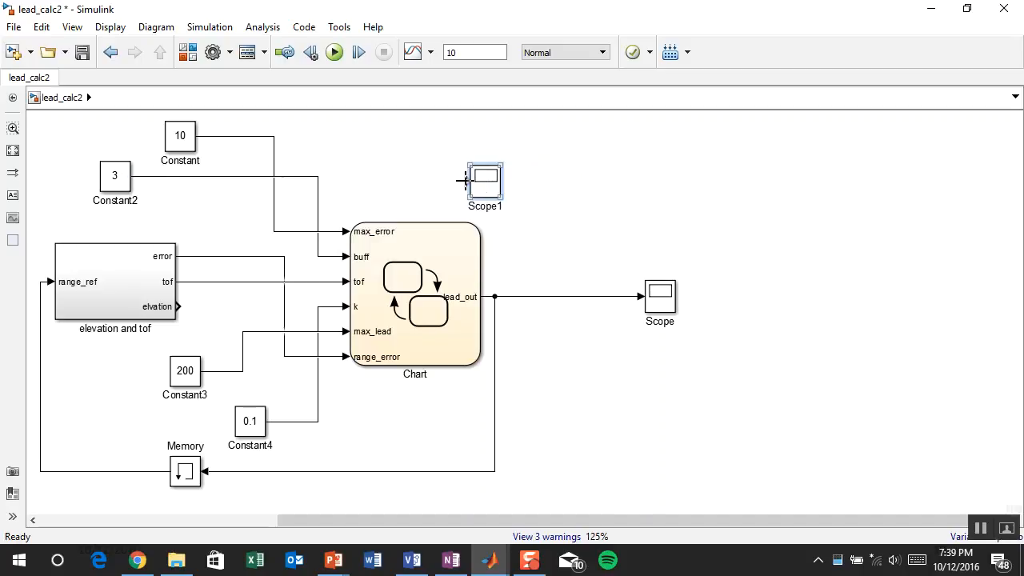
pyautogui.moveTo(465, 181); pyautogui.dragTo(405, 175)
pyautogui.press('Delete')
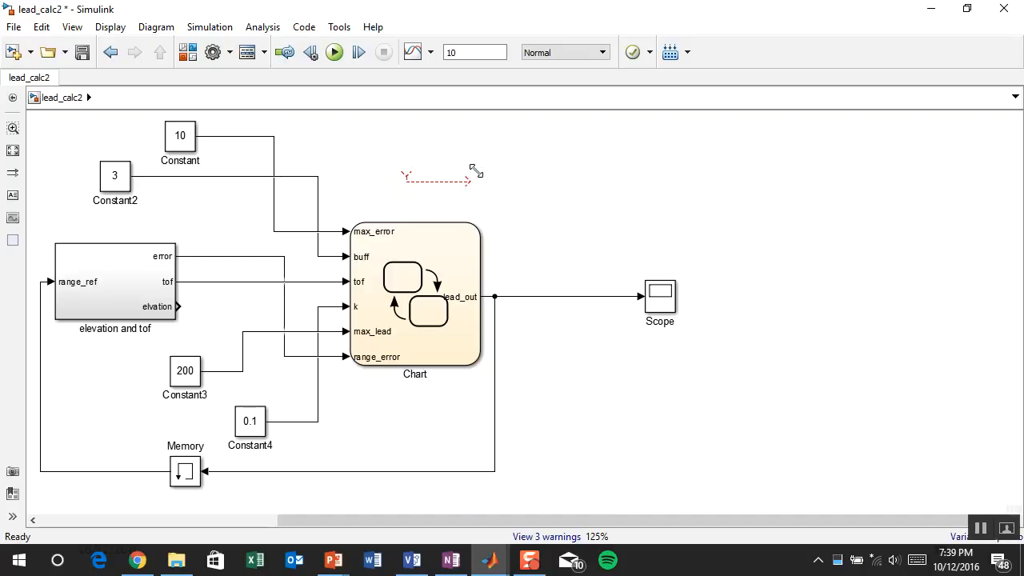
pyautogui.moveTo(665, 299); pyautogui.dragTo(518, 195)
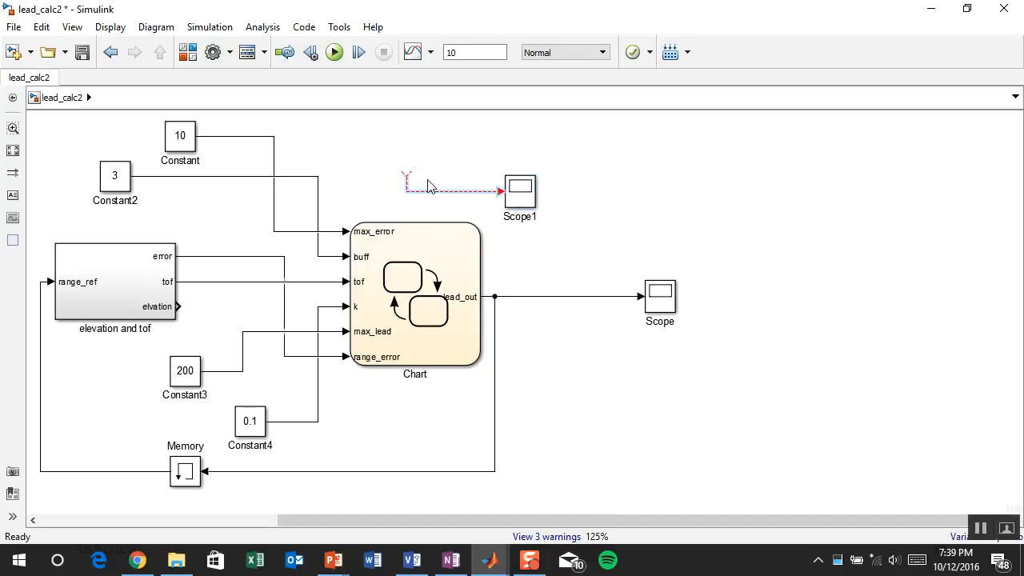
pyautogui.moveTo(400, 173); pyautogui.dragTo(284, 256)
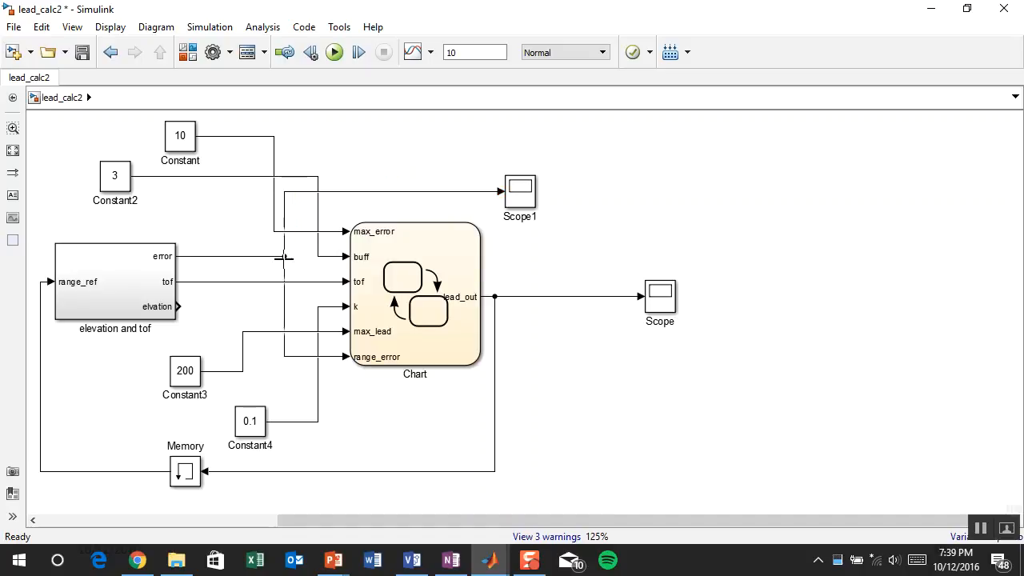
# Open the error and lead_out scopes and tile them side by side, with Scope1 on the left and Scope on the right
pyautogui.click(520, 204)
pyautogui.doubleClick(520, 203)
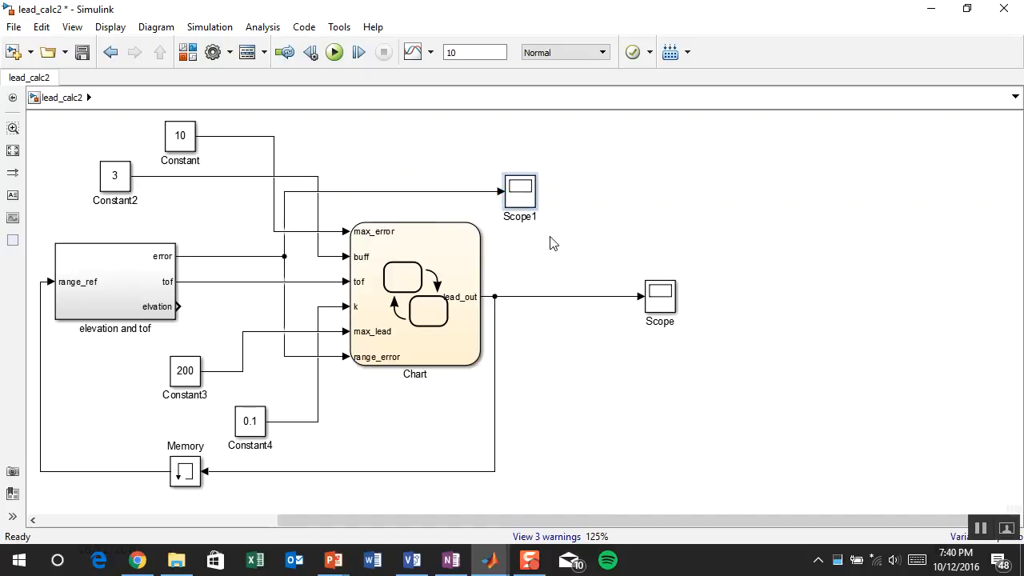
pyautogui.moveTo(572, 72); pyautogui.dragTo(2, 200)
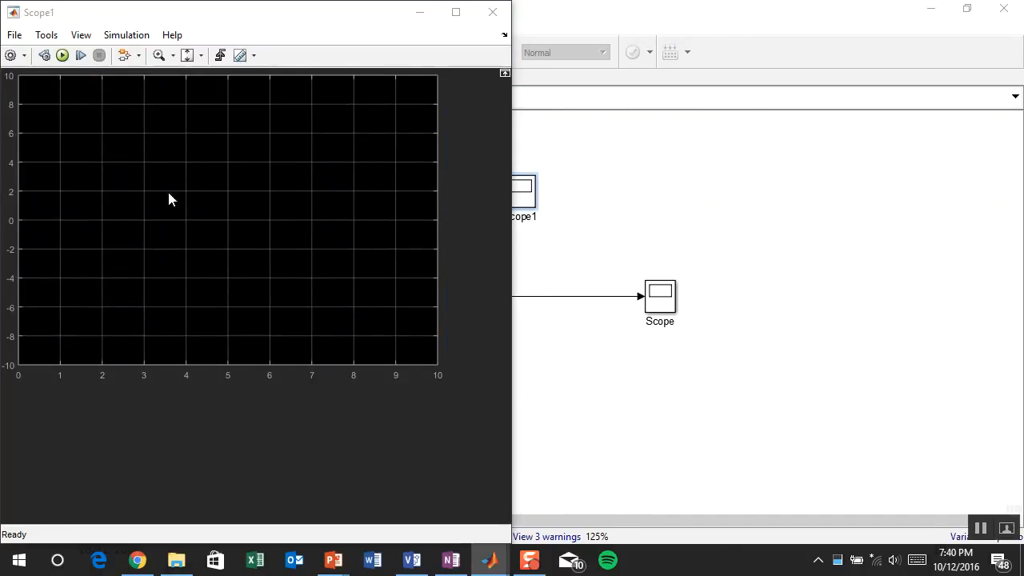
pyautogui.click(342, 31)
pyautogui.click(658, 301)
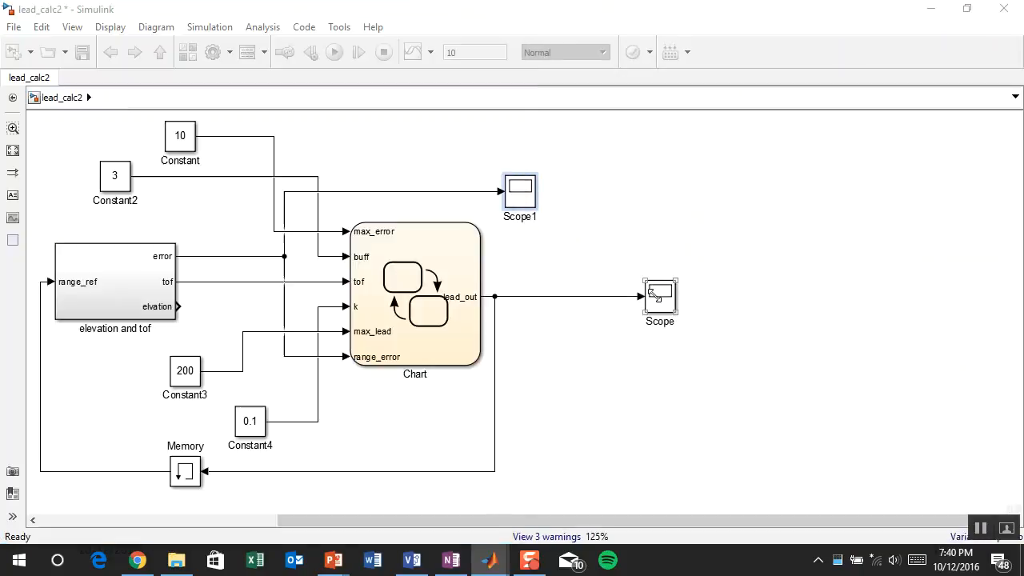
pyautogui.doubleClick(657, 299)
pyautogui.moveTo(544, 71); pyautogui.dragTo(1020, 239)
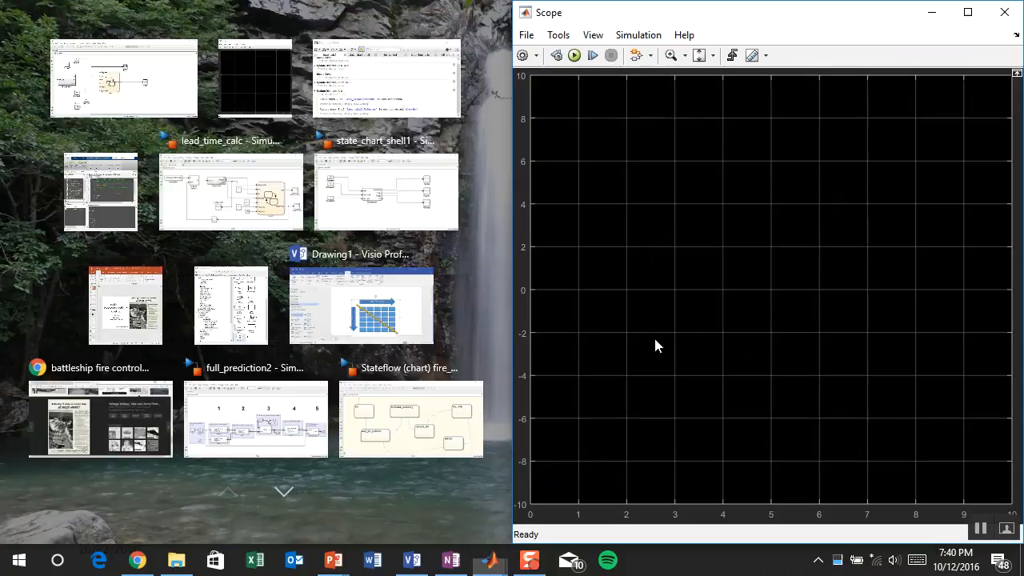
pyautogui.click(652, 336)
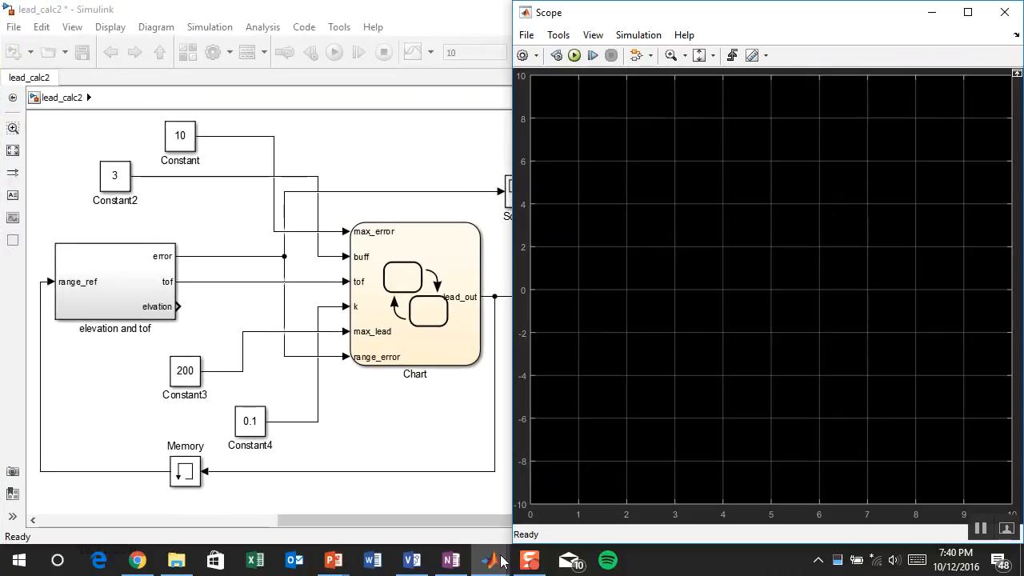
# Set the simulation stop time to 1000, bring both scope windows back to the front, and run the simulation
pyautogui.click(457, 448)
pyautogui.doubleClick(469, 57)
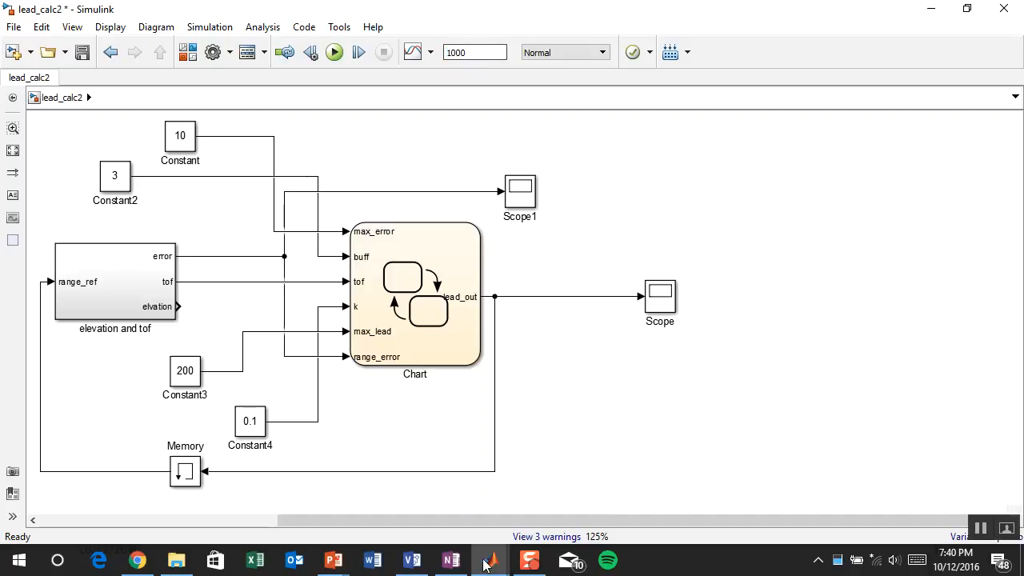
pyautogui.moveTo(490, 561)
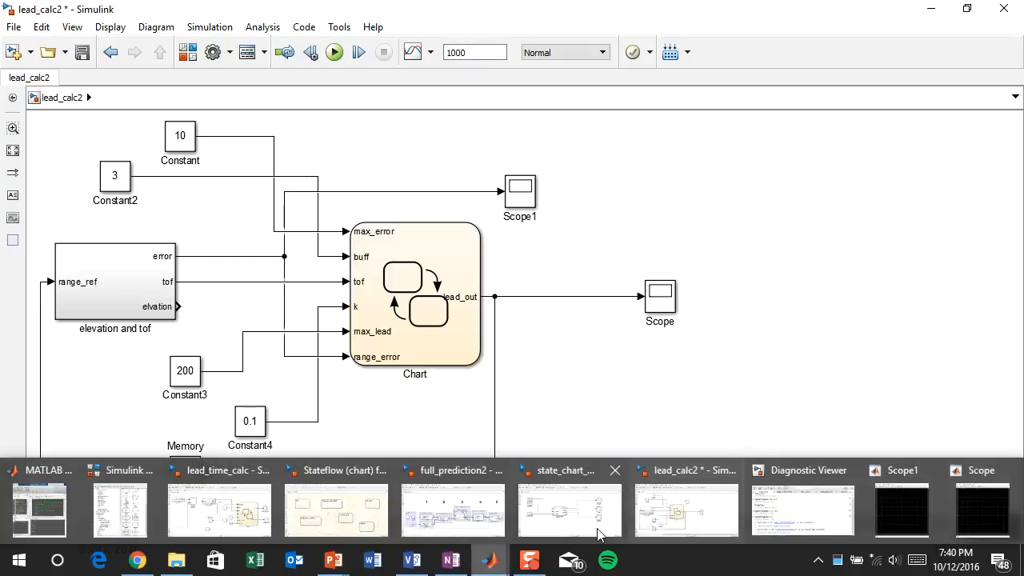
pyautogui.click(903, 509)
pyautogui.moveTo(482, 568)
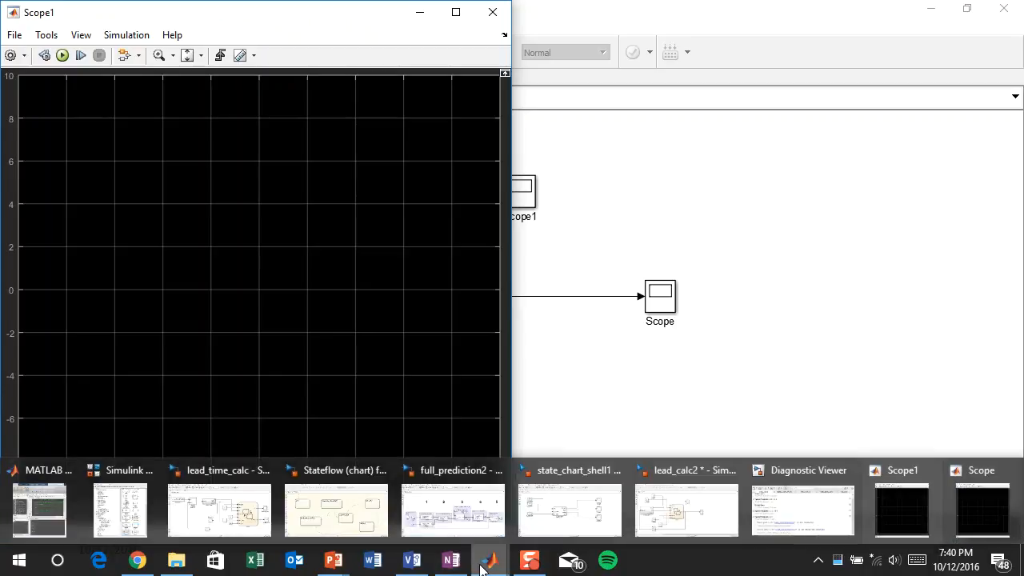
pyautogui.click(982, 504)
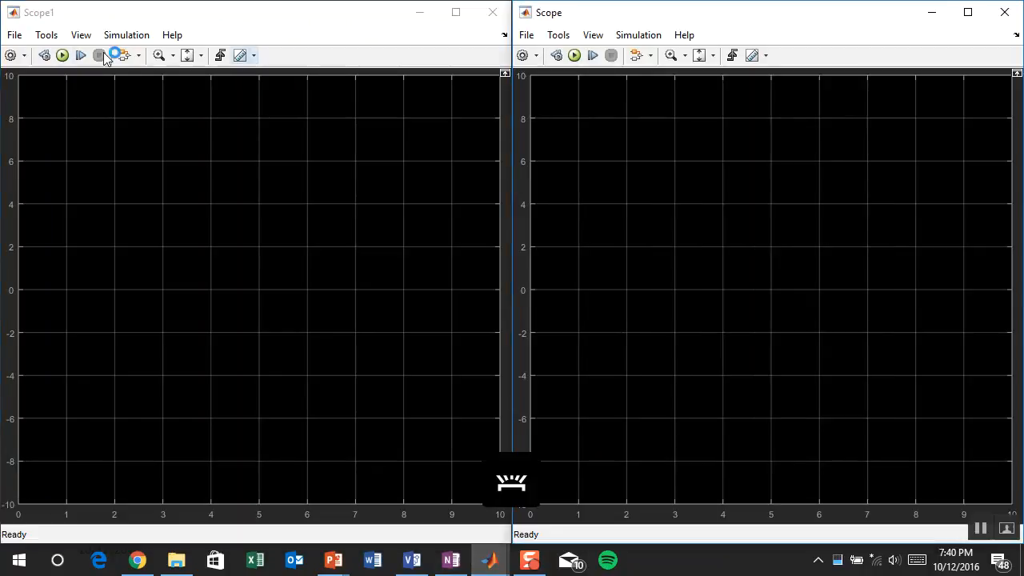
pyautogui.click(63, 55)
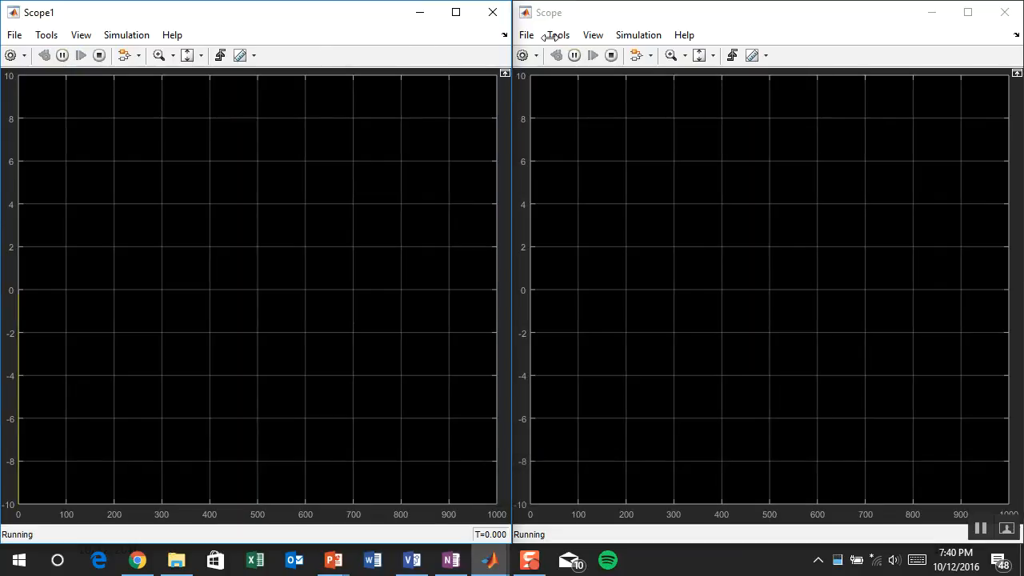
# Scale the Y-axis limits of Scope1 and Scope to their signals, and stop the running simulation
pyautogui.click(189, 56)
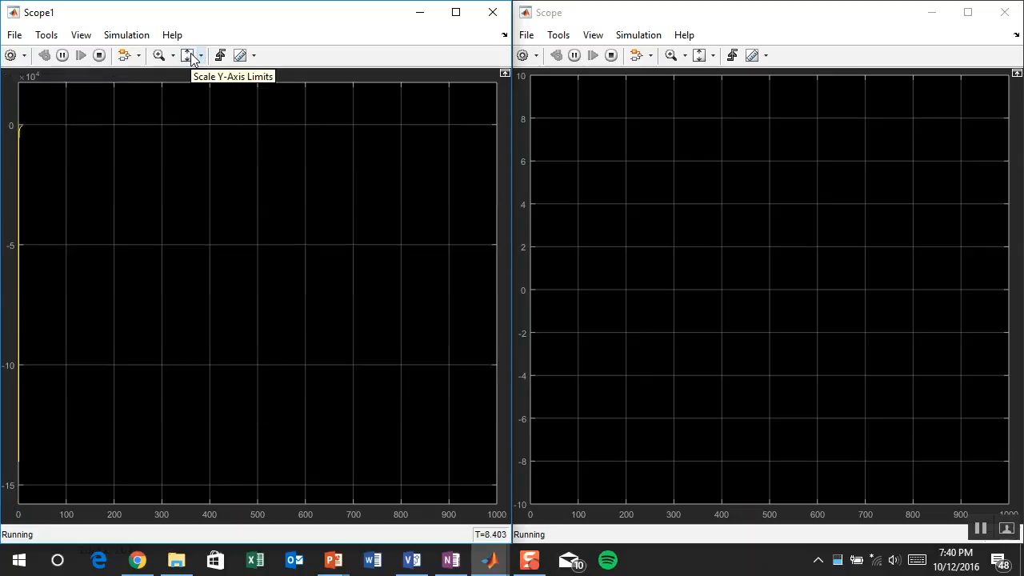
pyautogui.click(699, 55)
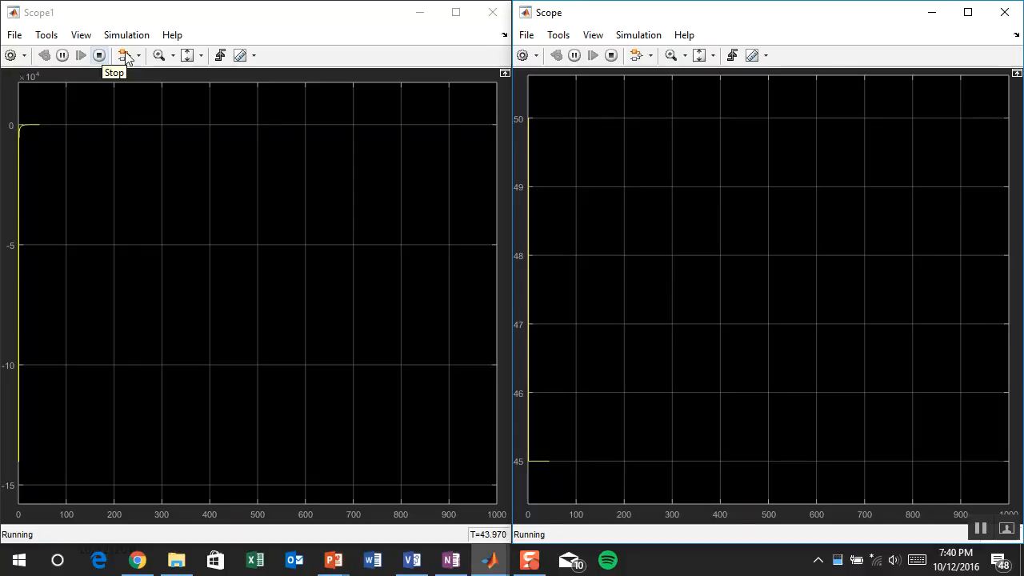
pyautogui.click(610, 55)
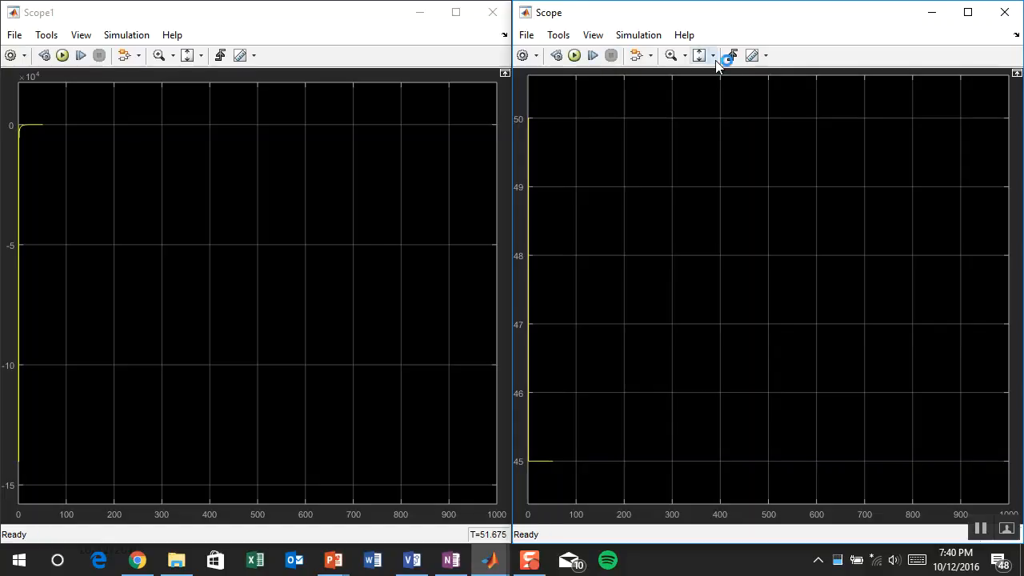
# Scale the X-axis limits of both Scope and Scope1 to the simulated time range
pyautogui.click(713, 57)
pyautogui.click(705, 77)
pyautogui.click(205, 56)
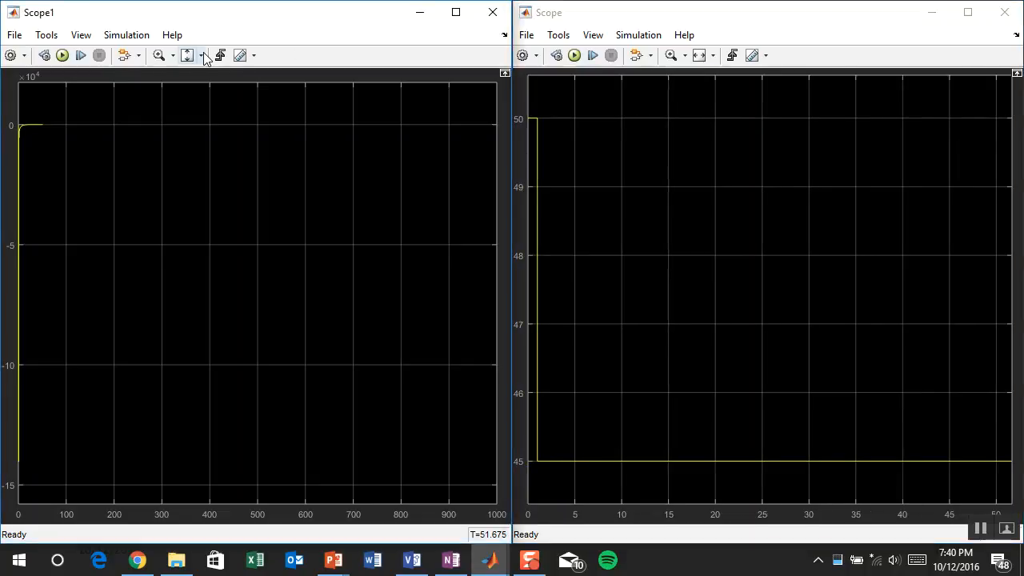
pyautogui.click(204, 56)
pyautogui.click(192, 77)
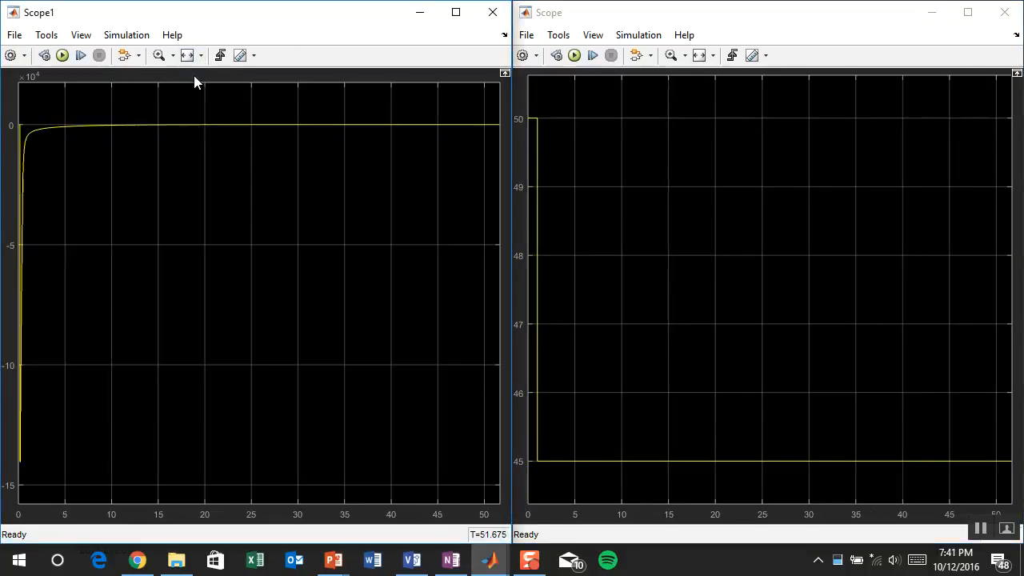
# Set the simulation stop time to 30 and rerun the lead_calc2 model with Scope1 brought to the front
pyautogui.click(498, 564)
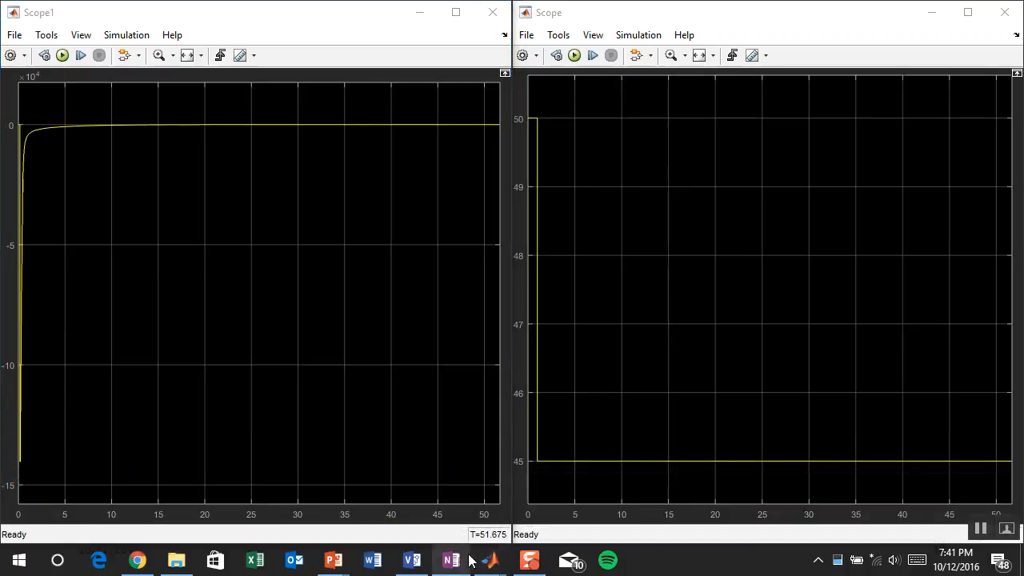
pyautogui.moveTo(490, 563)
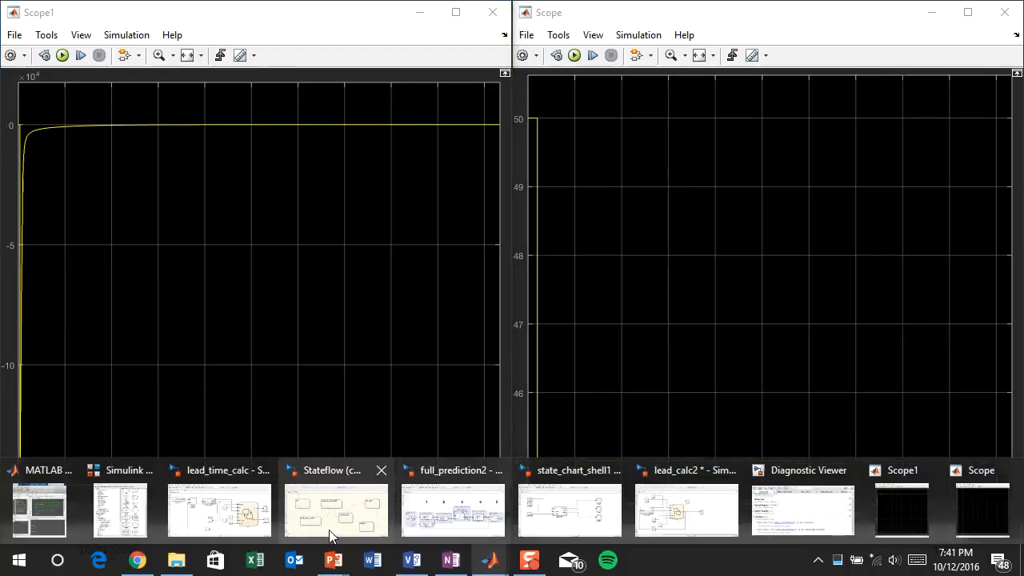
pyautogui.click(687, 510)
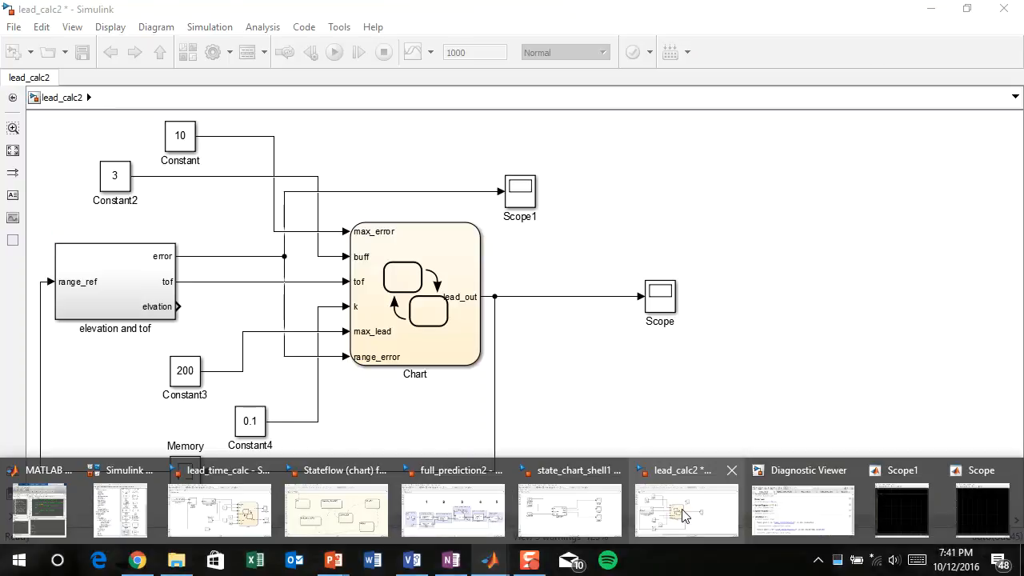
pyautogui.doubleClick(475, 60)
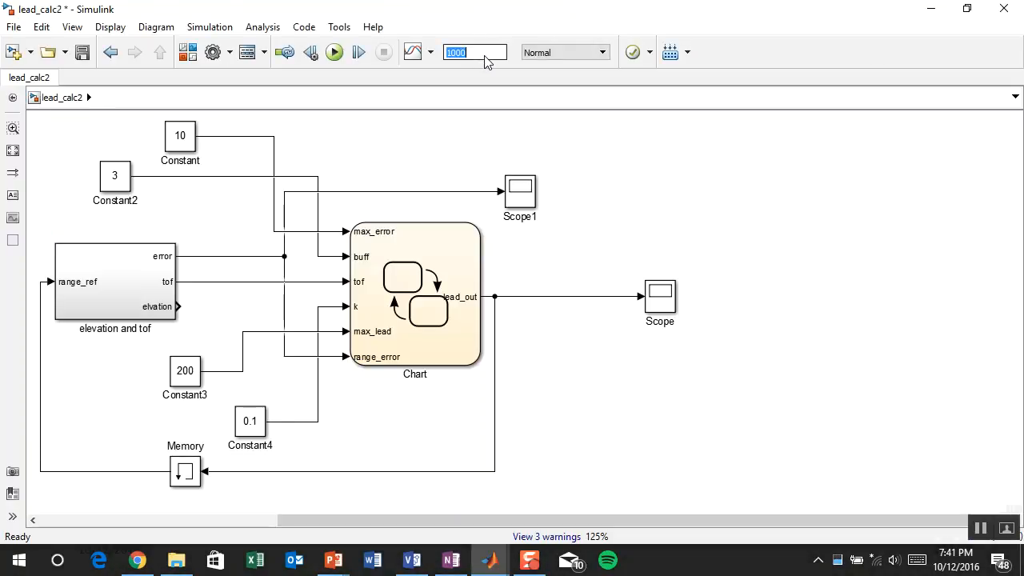
pyautogui.write('30')
pyautogui.click(334, 53)
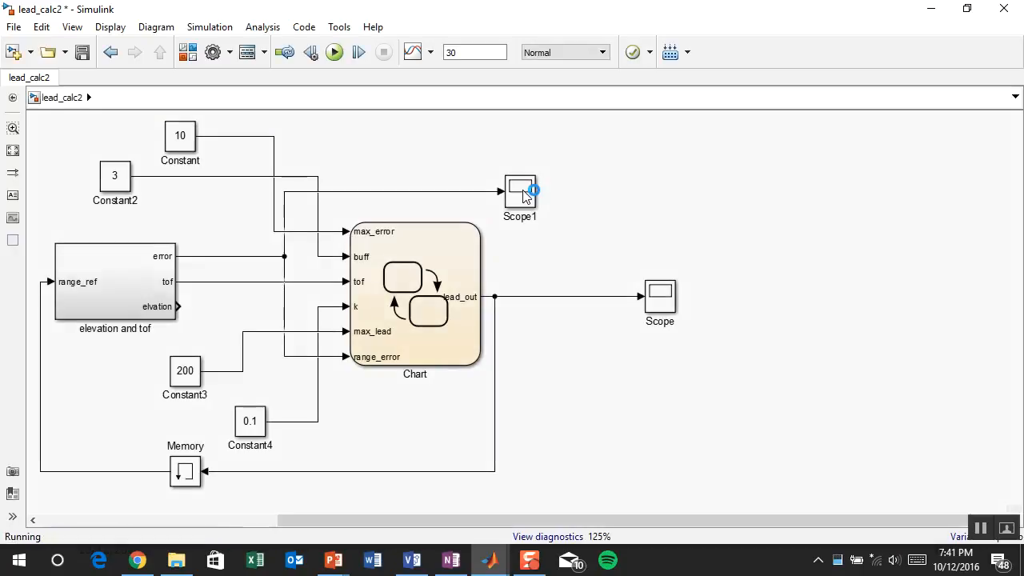
pyautogui.moveTo(494, 573)
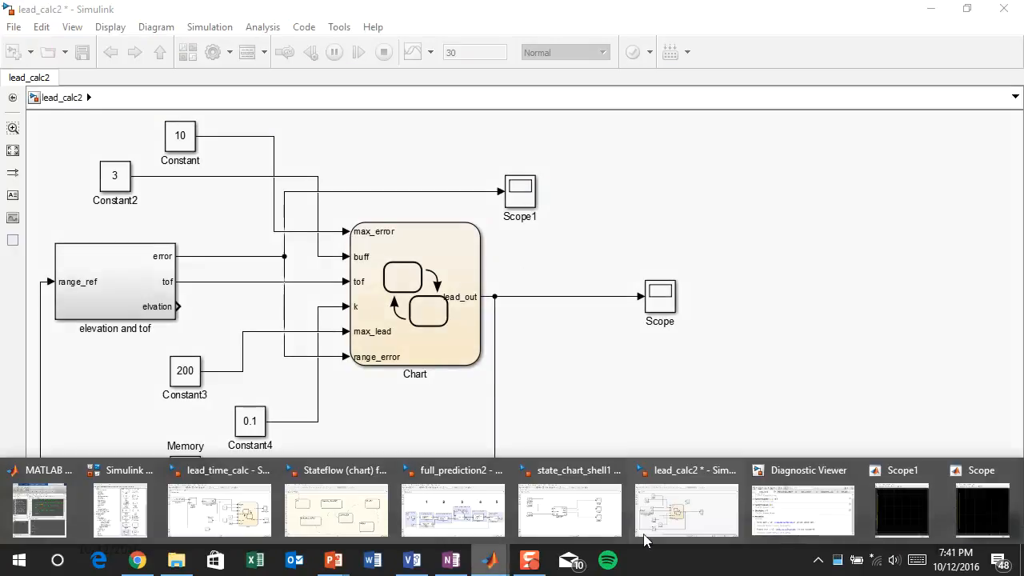
pyautogui.click(922, 495)
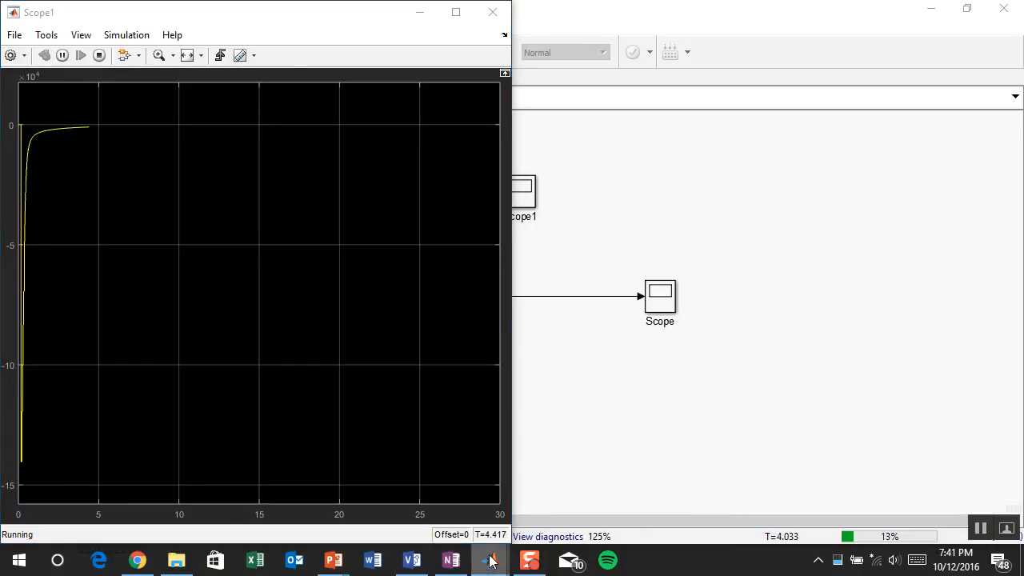
# Bring up Scope beside Scope1 to check the lead output, and return to the lead_calc2 model
pyautogui.moveTo(494, 568)
pyautogui.click(963, 508)
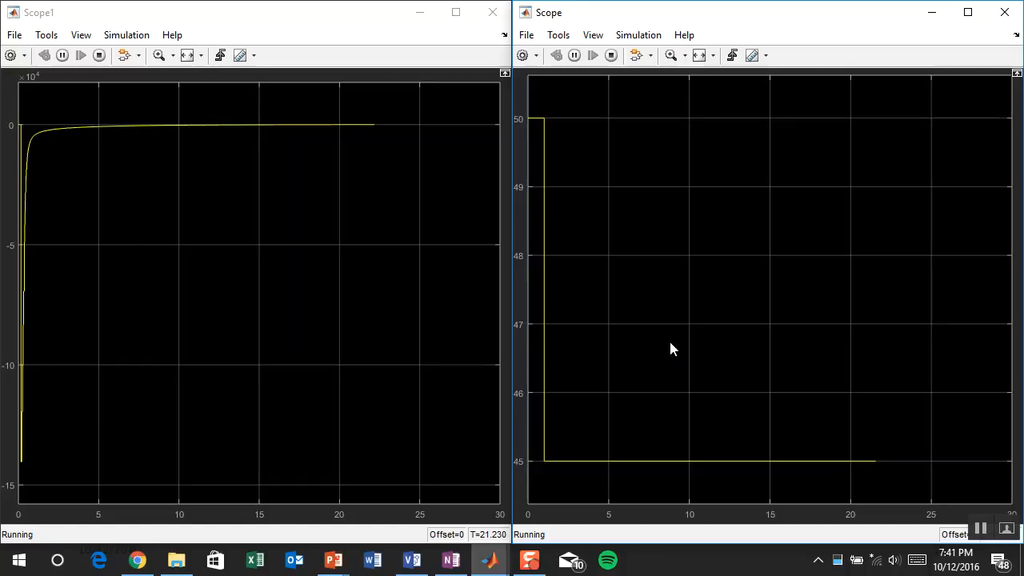
pyautogui.click(490, 562)
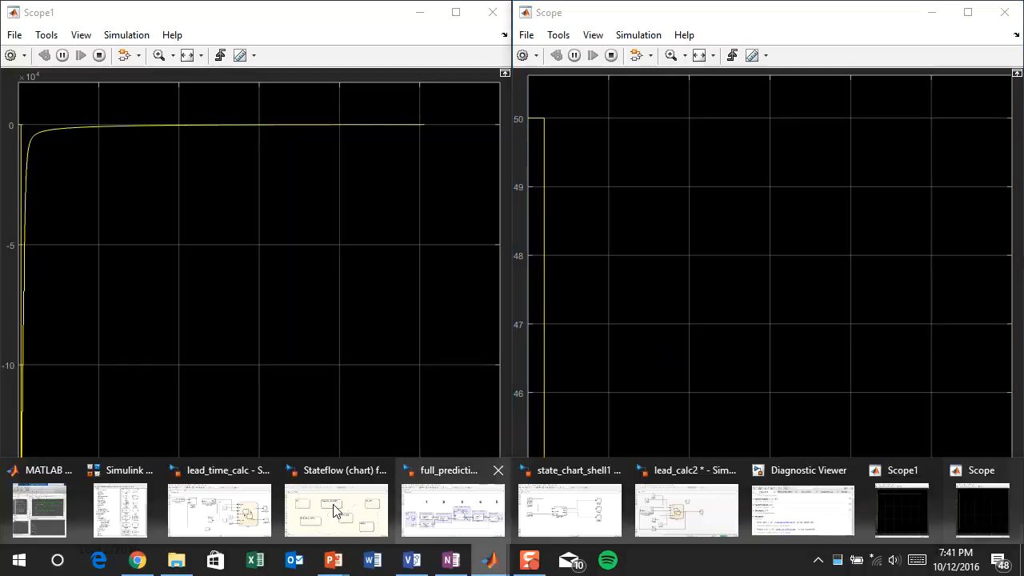
pyautogui.click(730, 527)
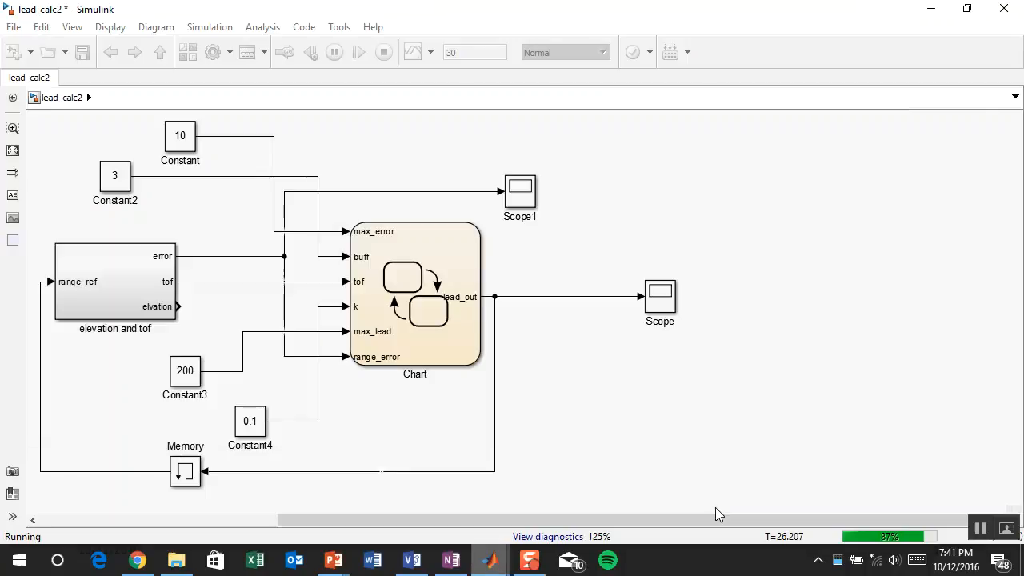
# Set the initial lead in the chart's try_lead state to 20 and save the model
pyautogui.doubleClick(455, 286)
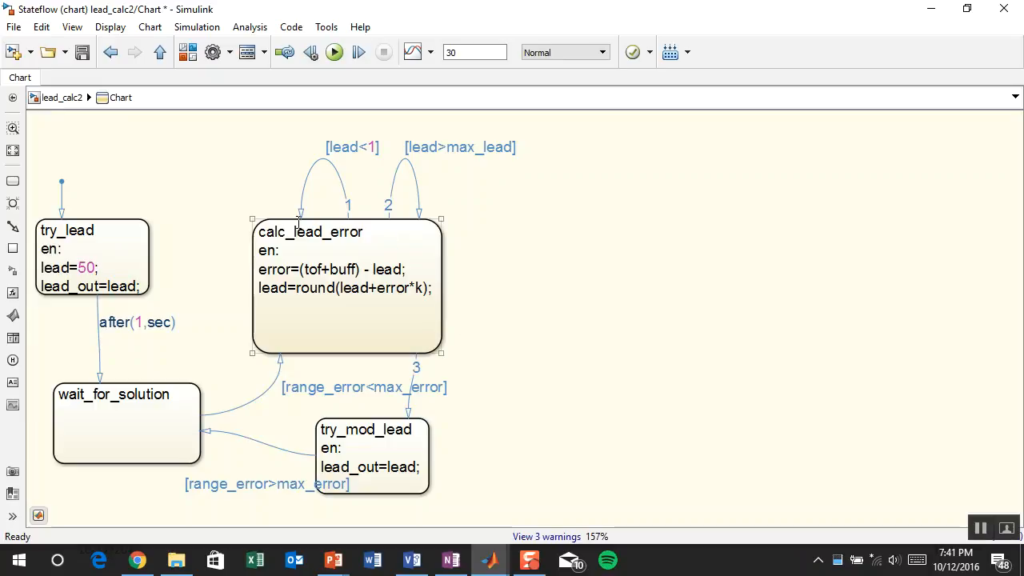
pyautogui.click(138, 250)
pyautogui.click(99, 266)
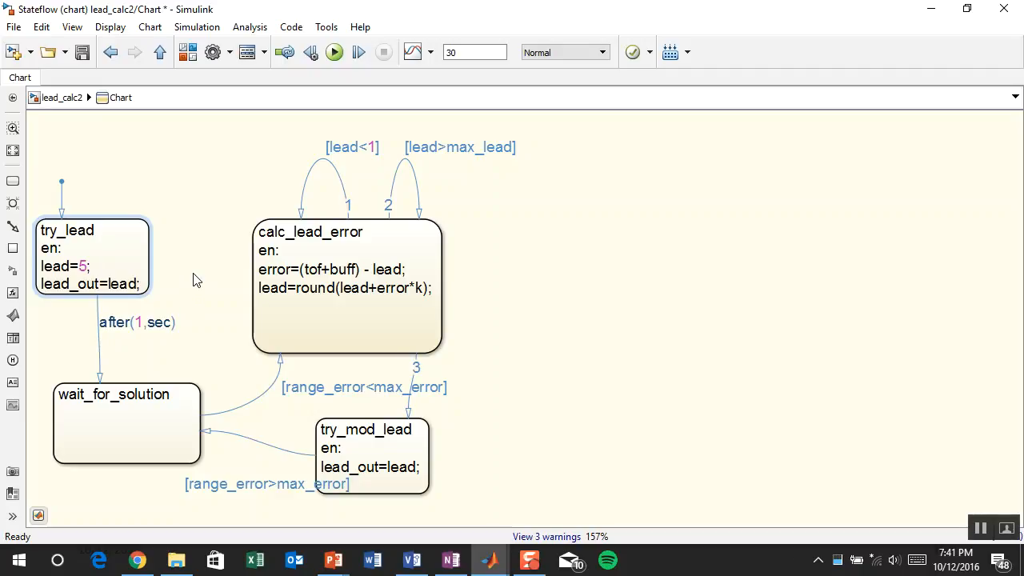
pyautogui.write('20')
pyautogui.click(183, 184)
pyautogui.hotkey('ctrl', 's')
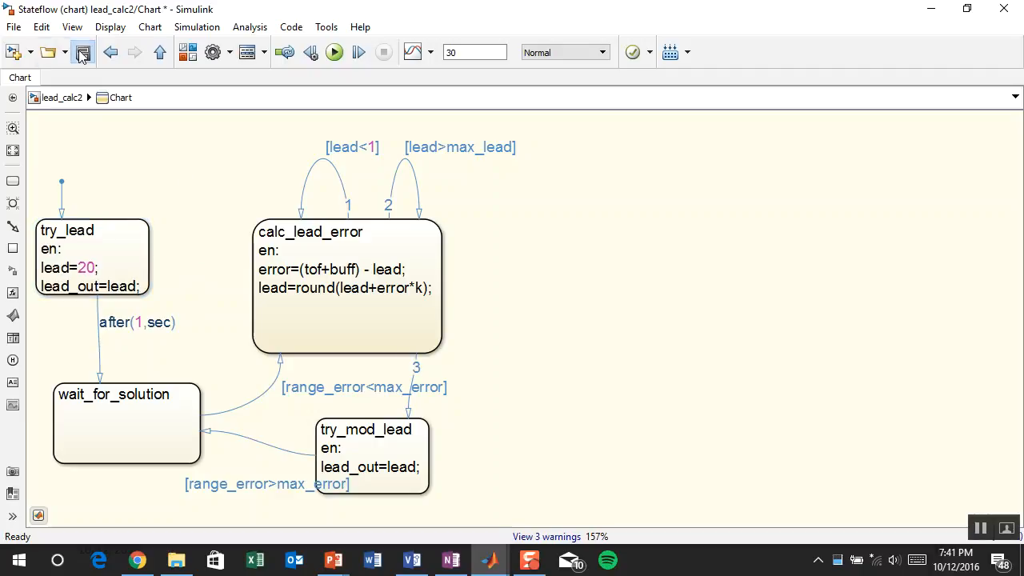
# Set the simulation stop time to 50 and minimize the chart window to uncover both scopes
pyautogui.doubleClick(472, 51)
pyautogui.write('10')
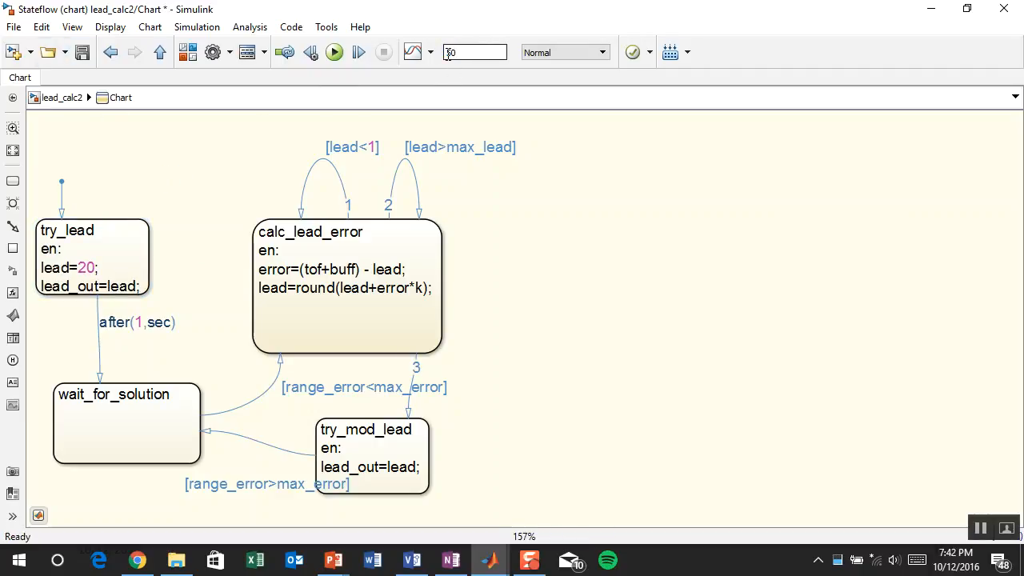
pyautogui.click(933, 9)
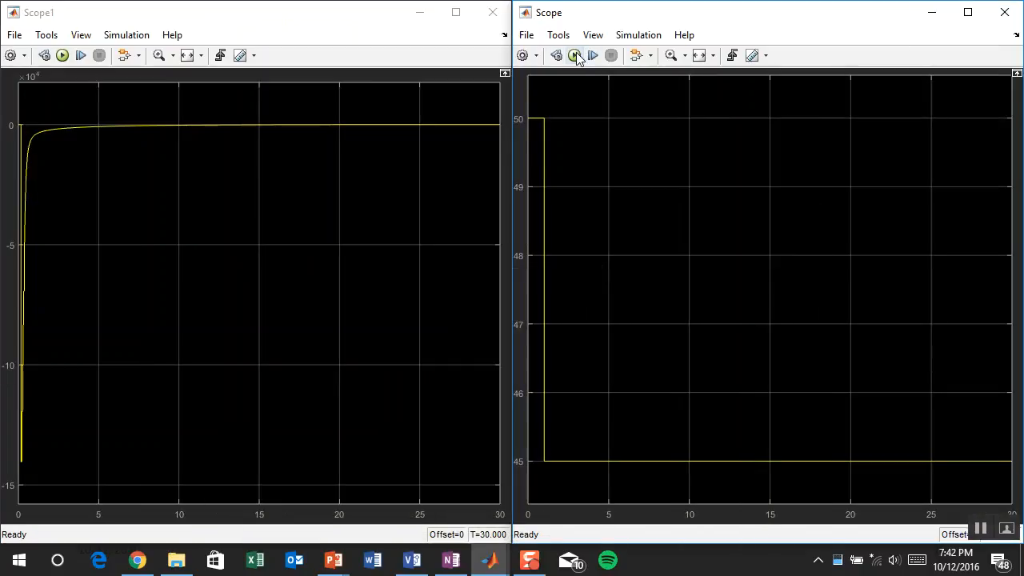
# Reopen the chart as a small window over Scope1, hide its path bar and fit the states into view
pyautogui.click(484, 566)
pyautogui.click(712, 506)
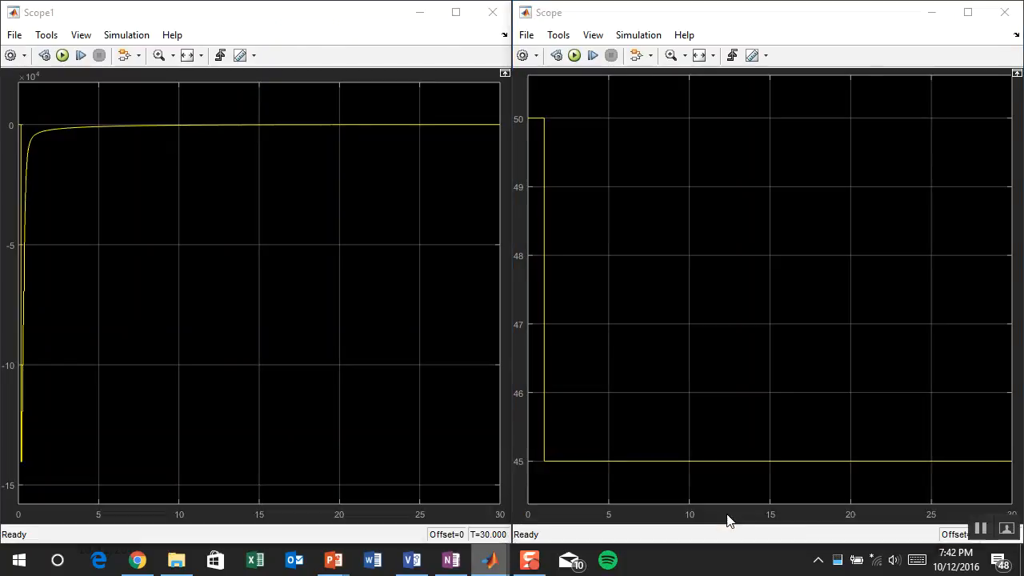
pyautogui.doubleClick(615, 10)
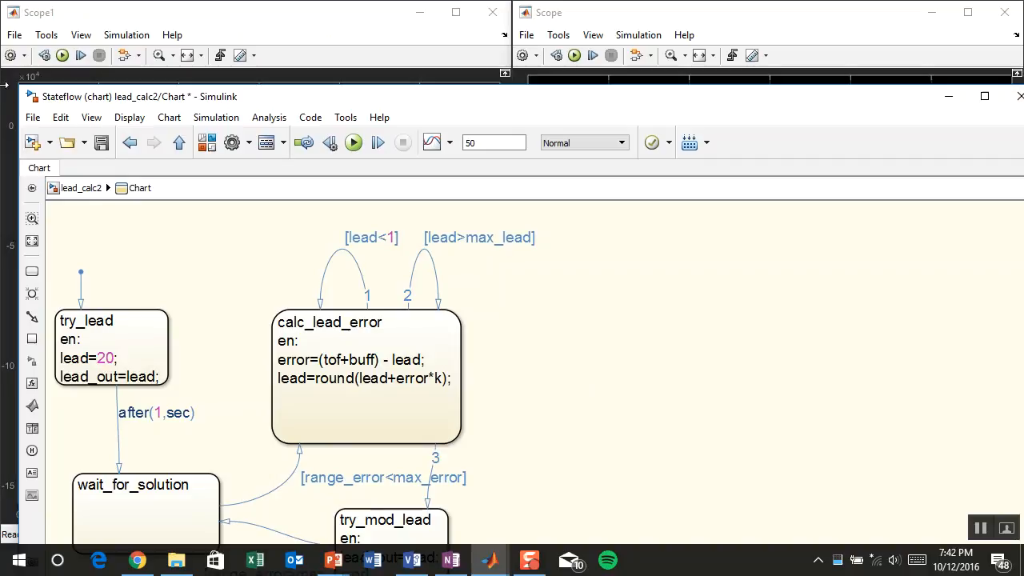
pyautogui.moveTo(15, 83); pyautogui.dragTo(408, 248)
pyautogui.moveTo(561, 273); pyautogui.dragTo(282, 125)
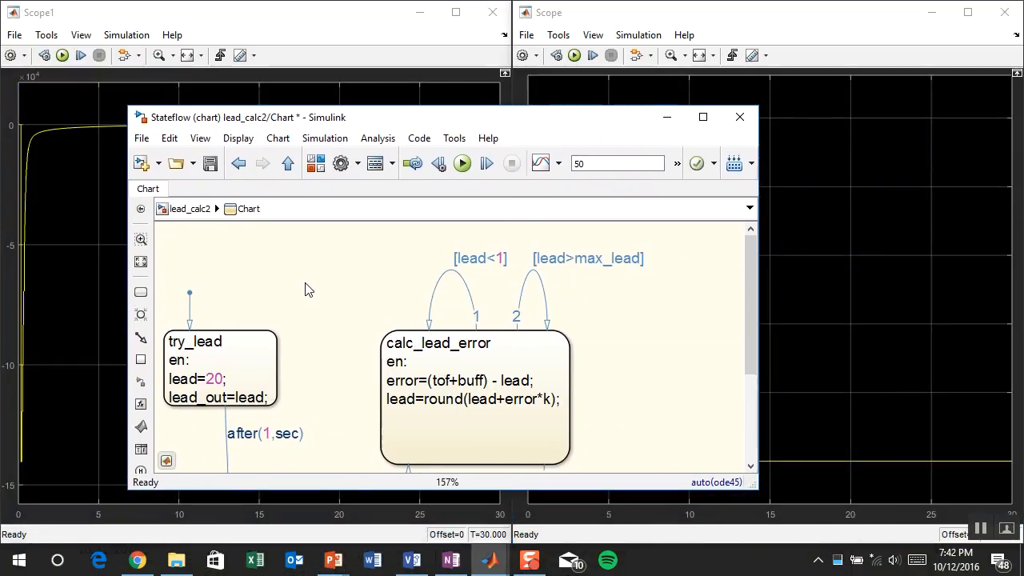
pyautogui.press('space')
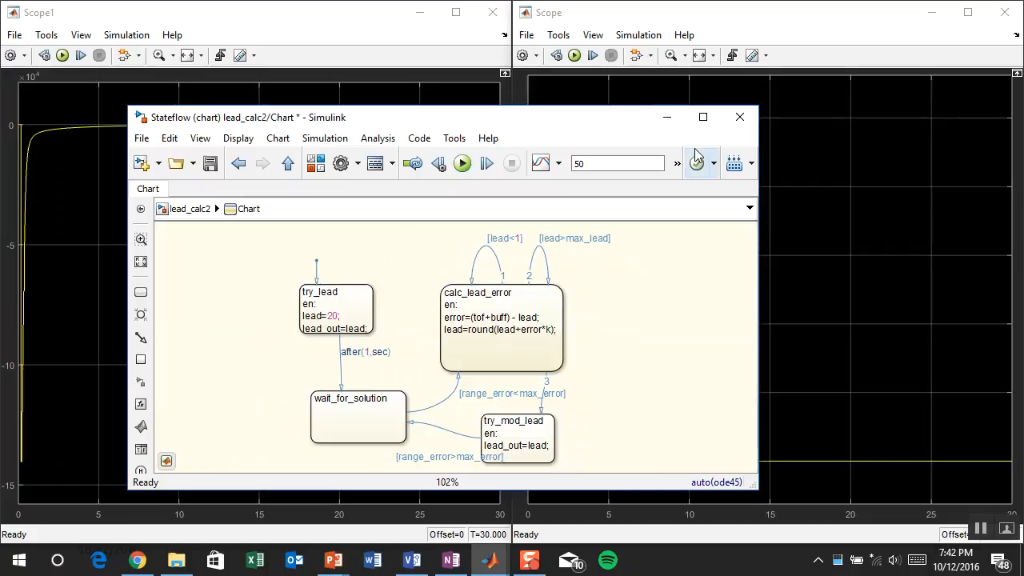
pyautogui.moveTo(757, 148); pyautogui.dragTo(515, 147)
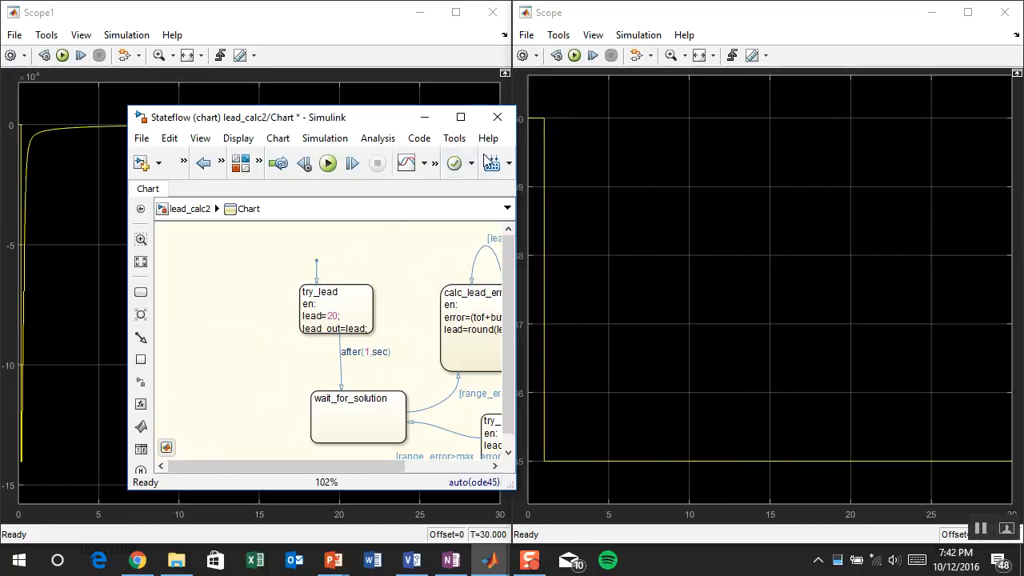
pyautogui.click(140, 210)
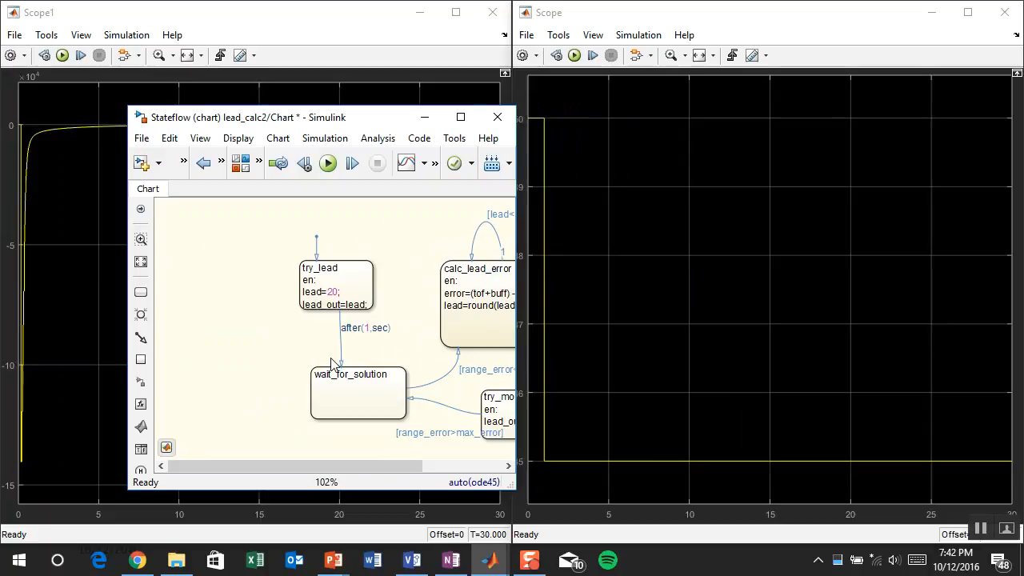
pyautogui.hscroll(3, 260, 354)
# Run the simulation, inspect the data used by the [range_error>max_error] transition, and stop the run
pyautogui.click(327, 163)
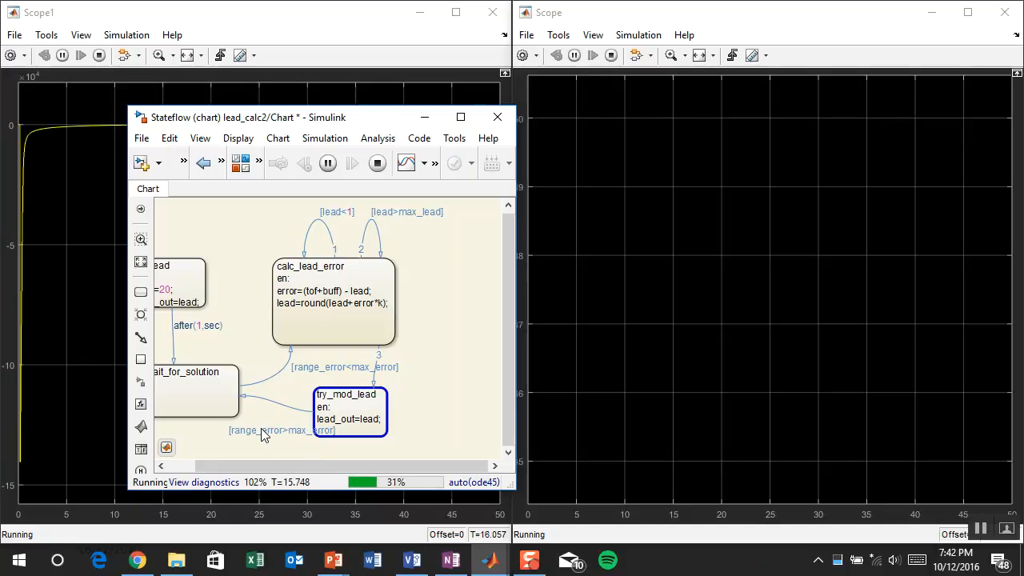
pyautogui.moveTo(262, 429)
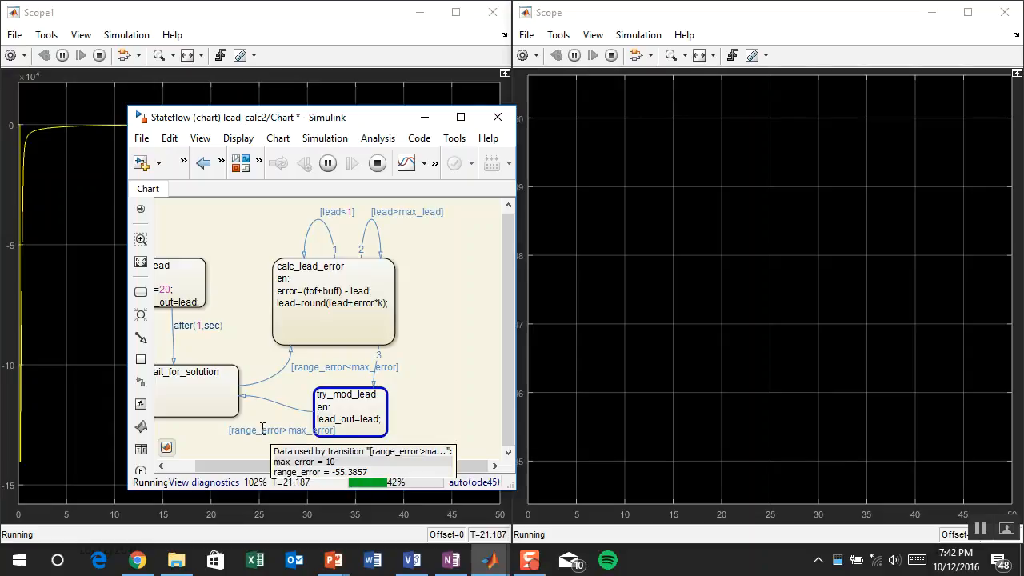
pyautogui.click(378, 164)
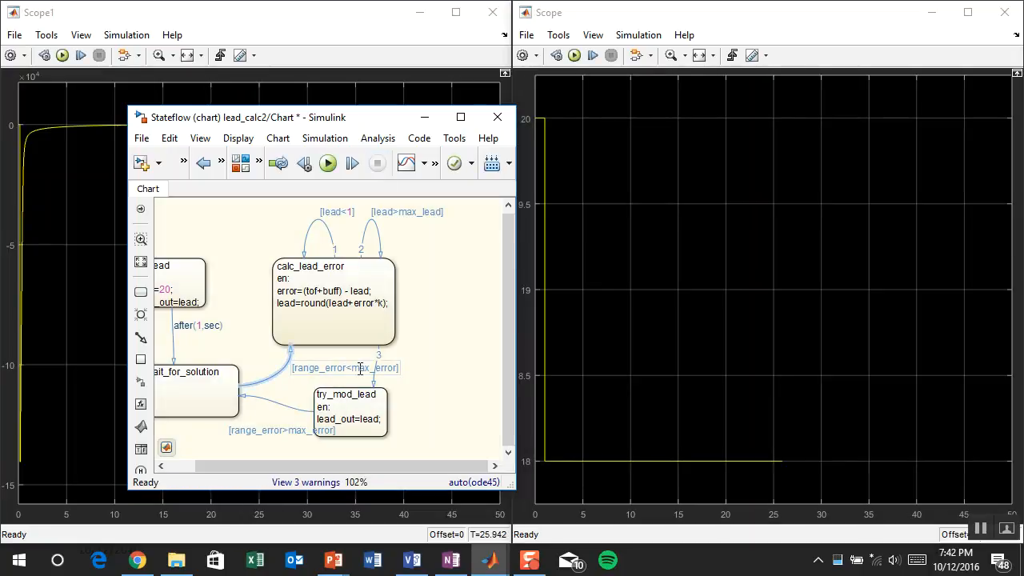
# Change the condition on the transition from wait_for_solution to calc_lead_error to [error<max_error]
pyautogui.press('BackSpace')
pyautogui.press('BackSpace')
pyautogui.press('BackSpace')
pyautogui.press('BackSpace')
pyautogui.press('BackSpace')
pyautogui.press('BackSpace')
pyautogui.press('BackSpace')
pyautogui.press('BackSpace')
pyautogui.press('BackSpace')
pyautogui.press('BackSpace')
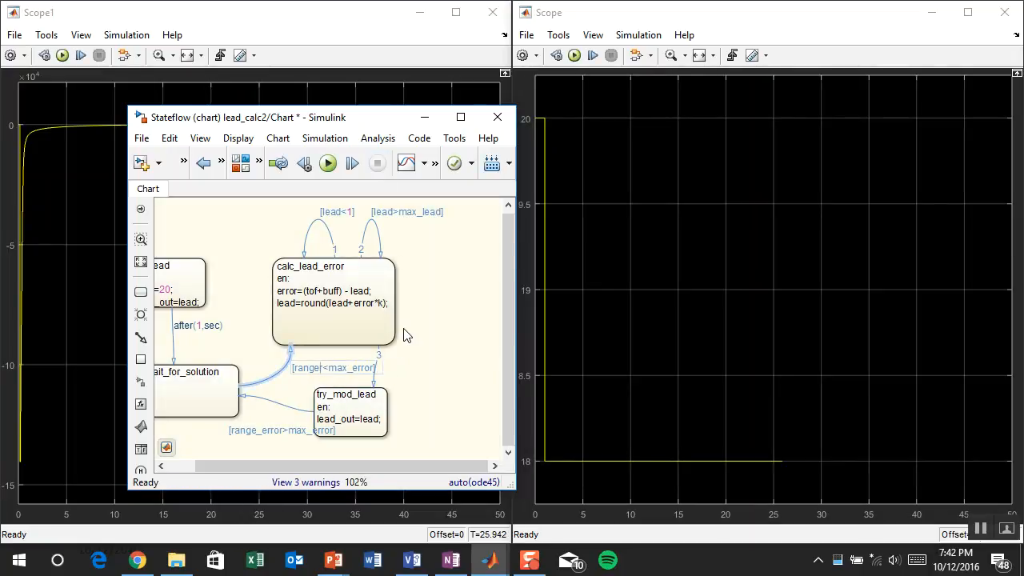
pyautogui.write('errorr')
pyautogui.click(282, 435)
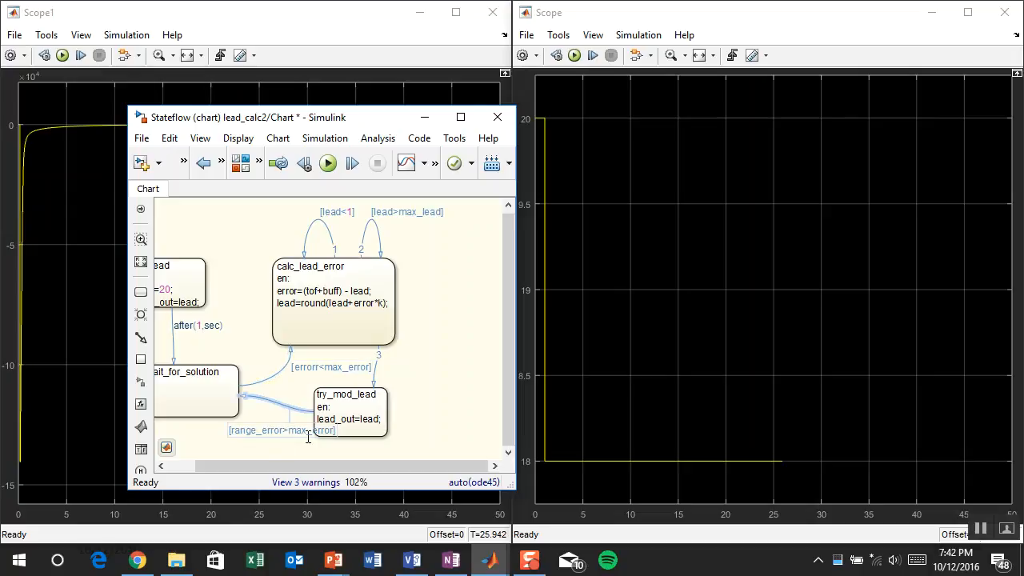
pyautogui.click(327, 421)
pyautogui.click(354, 372)
pyautogui.press('BackSpace')
pyautogui.click(291, 431)
pyautogui.press('Delete')
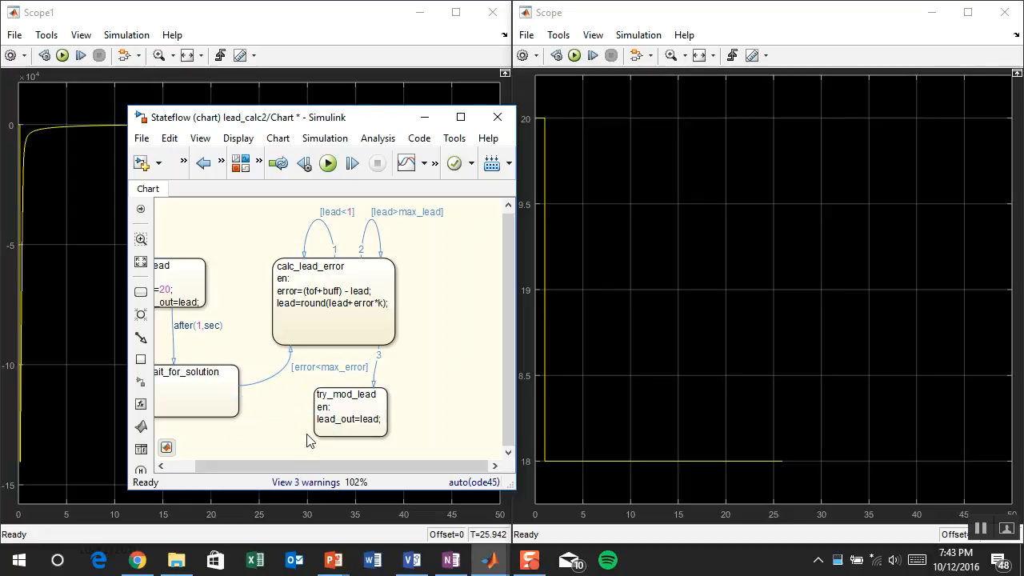
pyautogui.hotkey('ctrl', 'z')
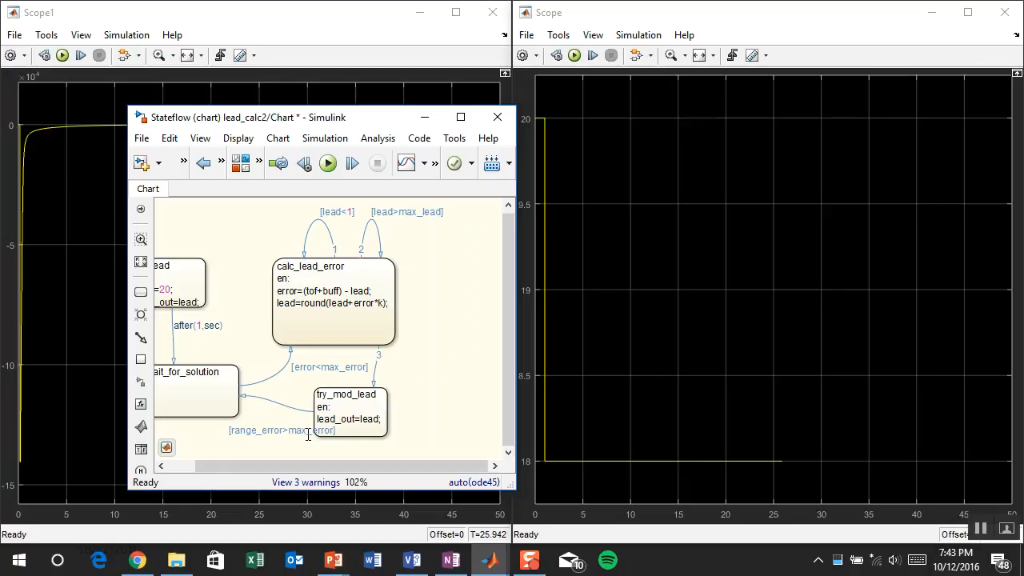
# Replace range_error with error in the condition from try_mod_lead to wait_for_solution, and run the simulation
pyautogui.click(272, 434)
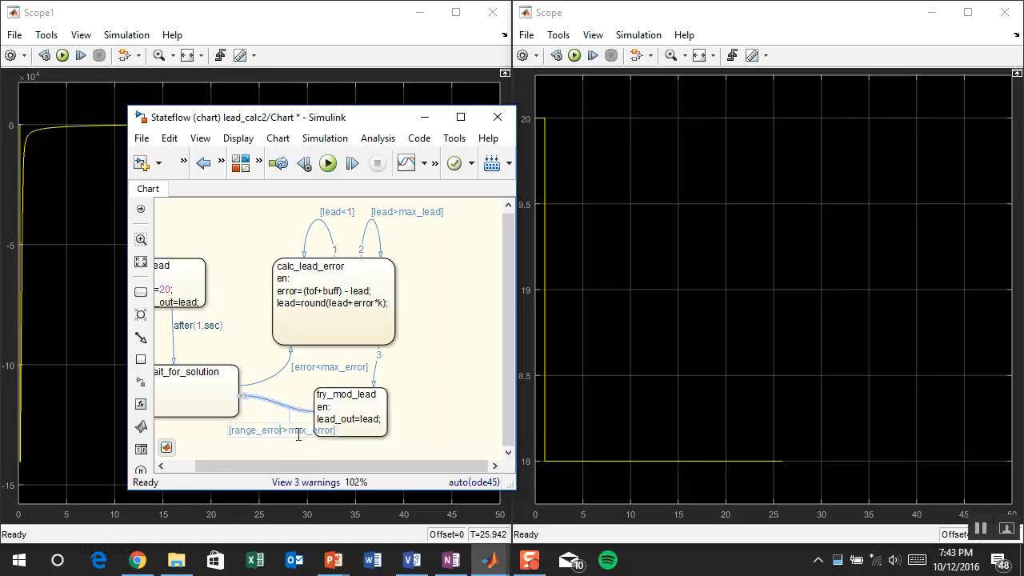
pyautogui.press('BackSpace')
pyautogui.press('BackSpace')
pyautogui.press('BackSpace')
pyautogui.press('BackSpace')
pyautogui.press('BackSpace')
pyautogui.press('BackSpace')
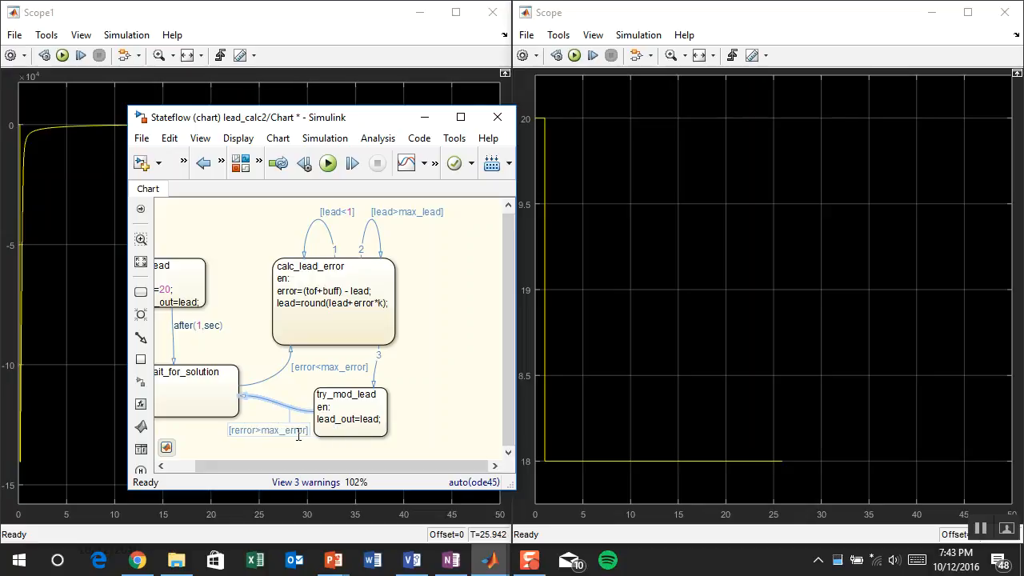
pyautogui.click(444, 379)
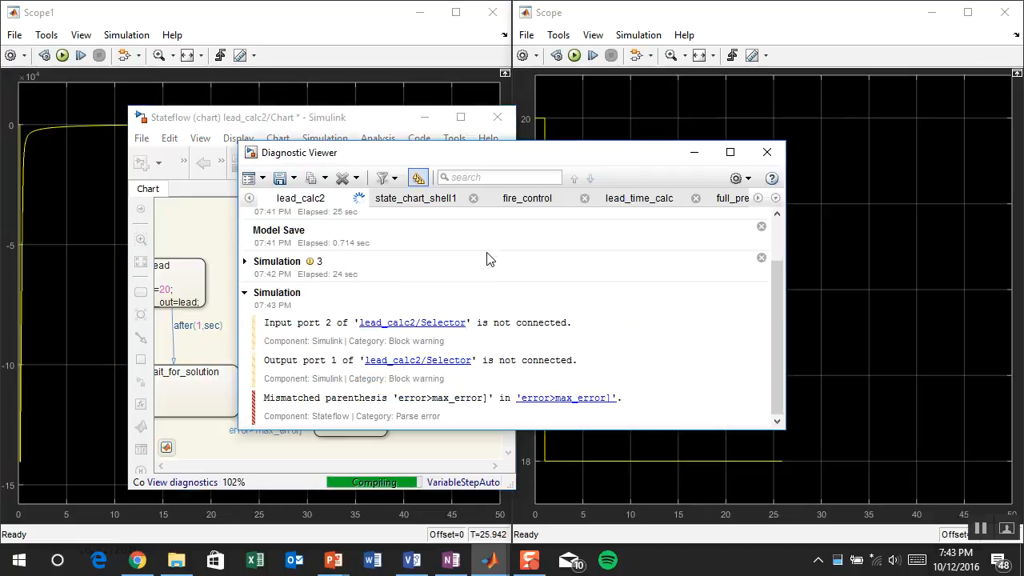
# Review the simulation errors in the Diagnostic Viewer and follow the parse error link to its transition label
pyautogui.click(566, 397)
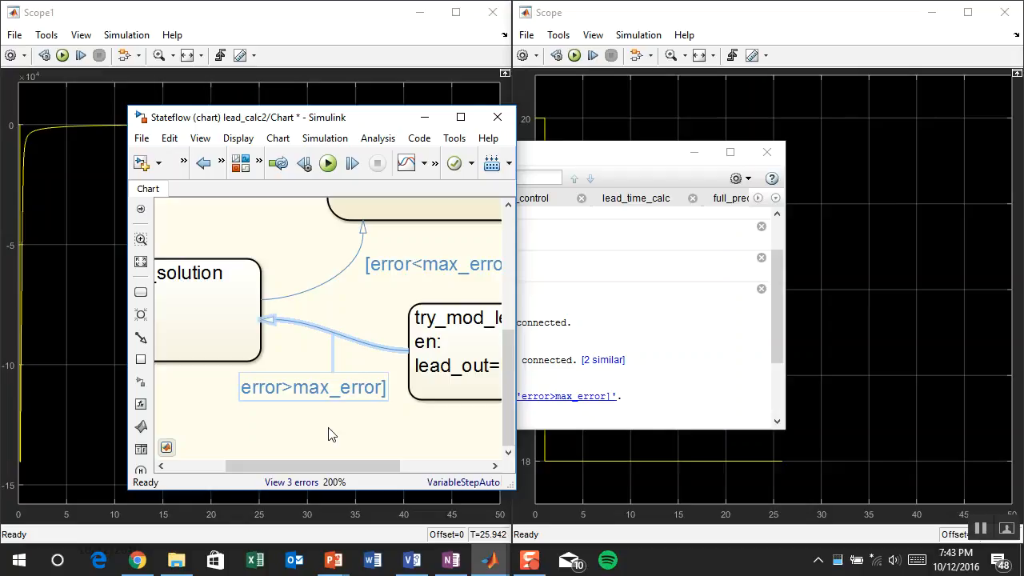
pyautogui.click(605, 389)
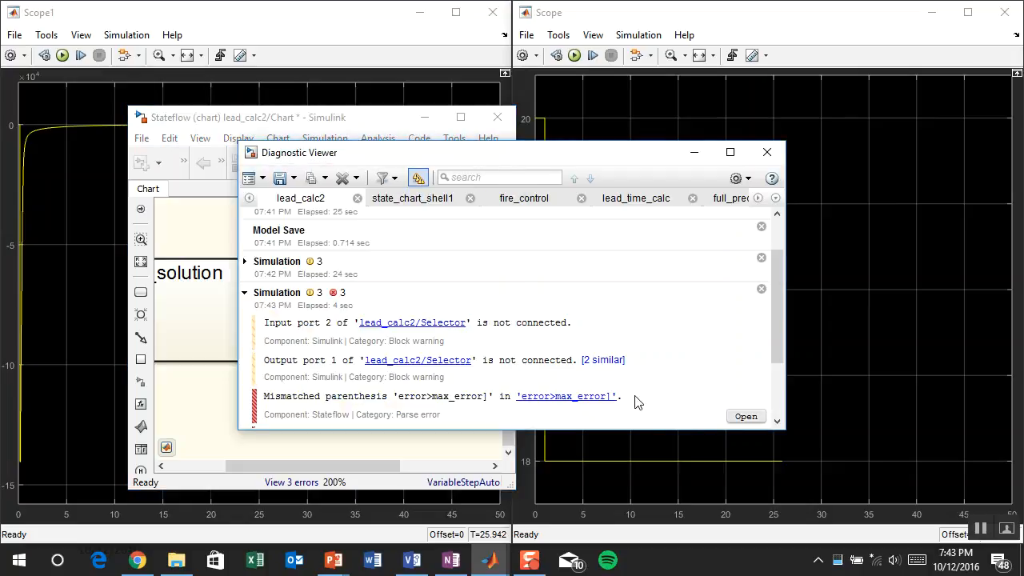
pyautogui.moveTo(771, 282); pyautogui.dragTo(769, 331)
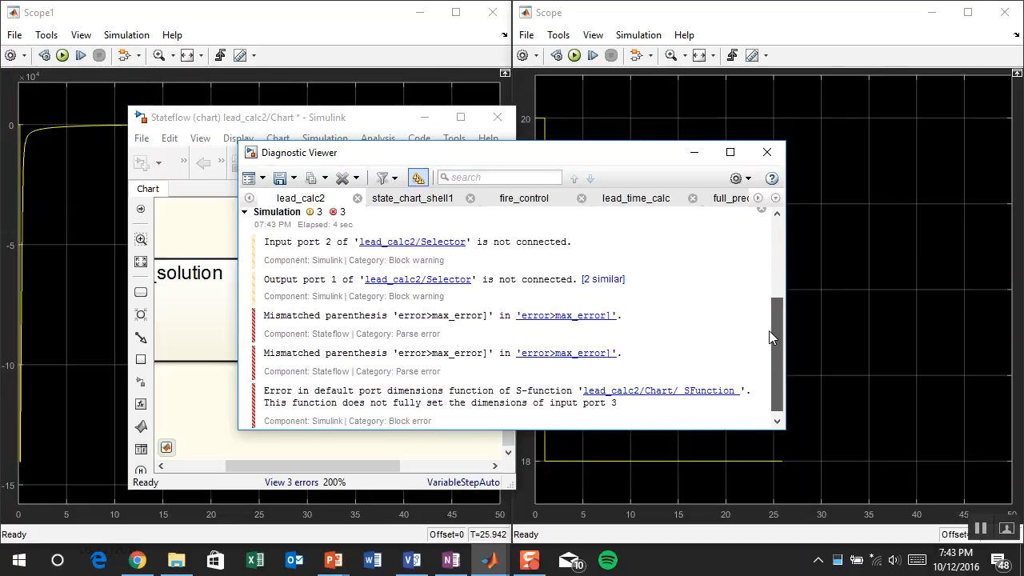
pyautogui.click(593, 354)
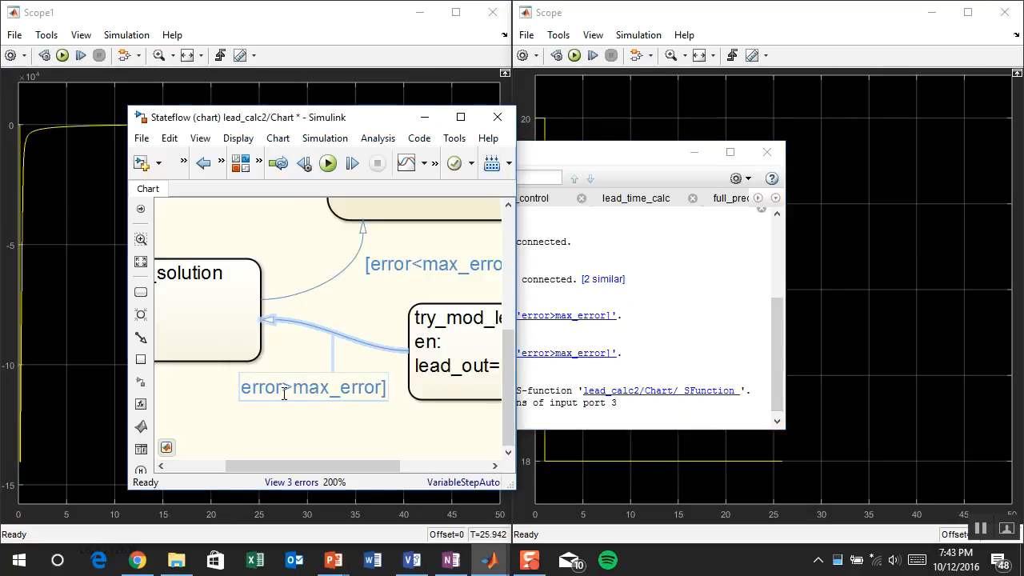
# Complete the condition from try_mod_lead to wait_for_solution as [error>max_error] and close the Diagnostic Viewer
pyautogui.click(246, 393)
pyautogui.write('[')
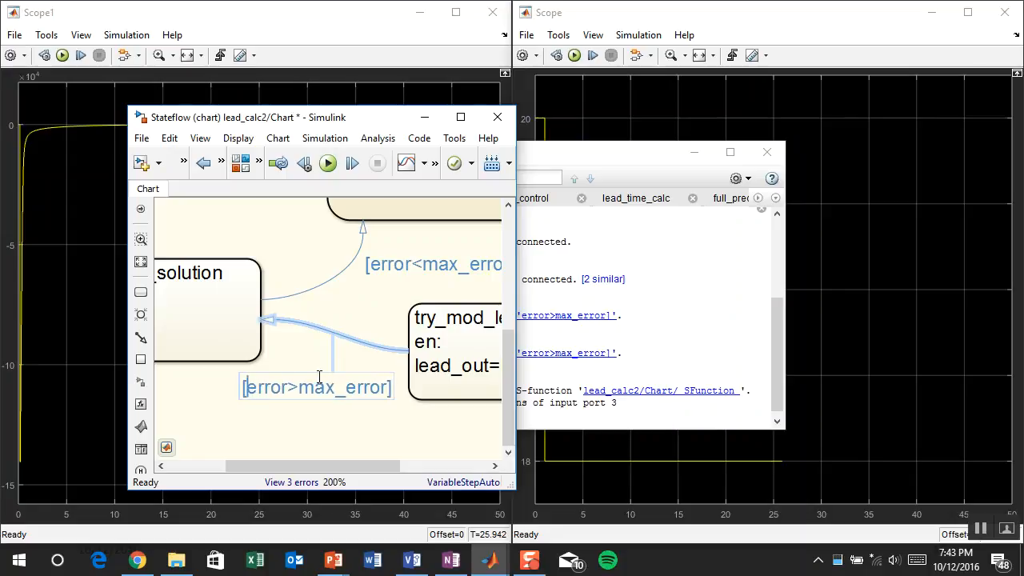
pyautogui.click(305, 425)
pyautogui.scroll(-2, 355, 439)
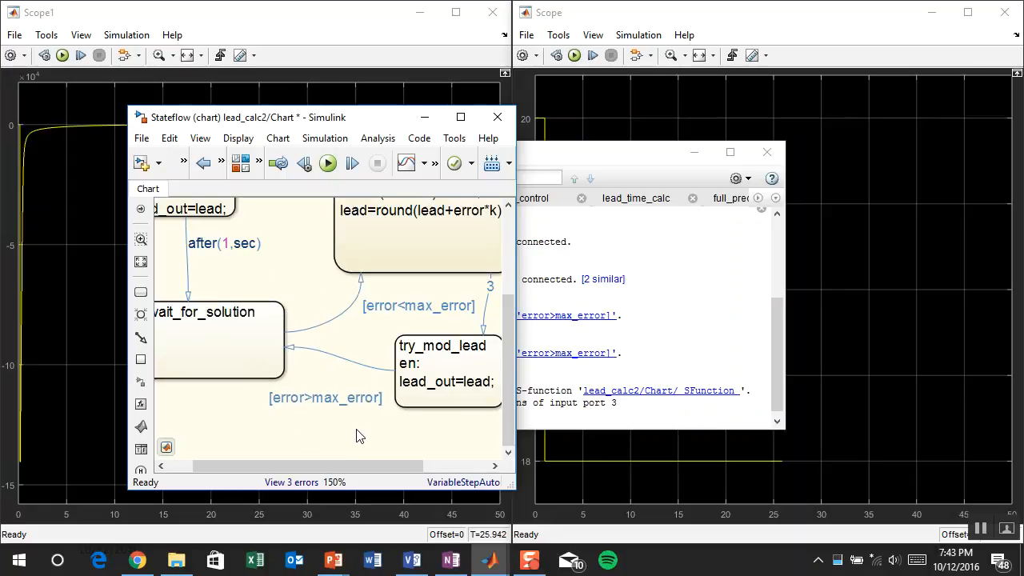
pyautogui.scroll(1, 406, 304)
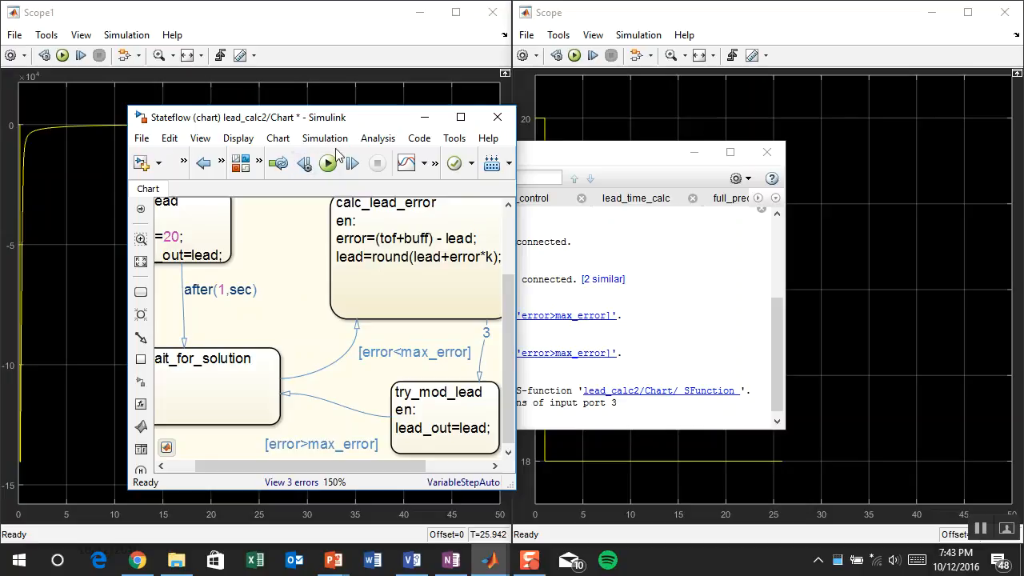
pyautogui.click(766, 152)
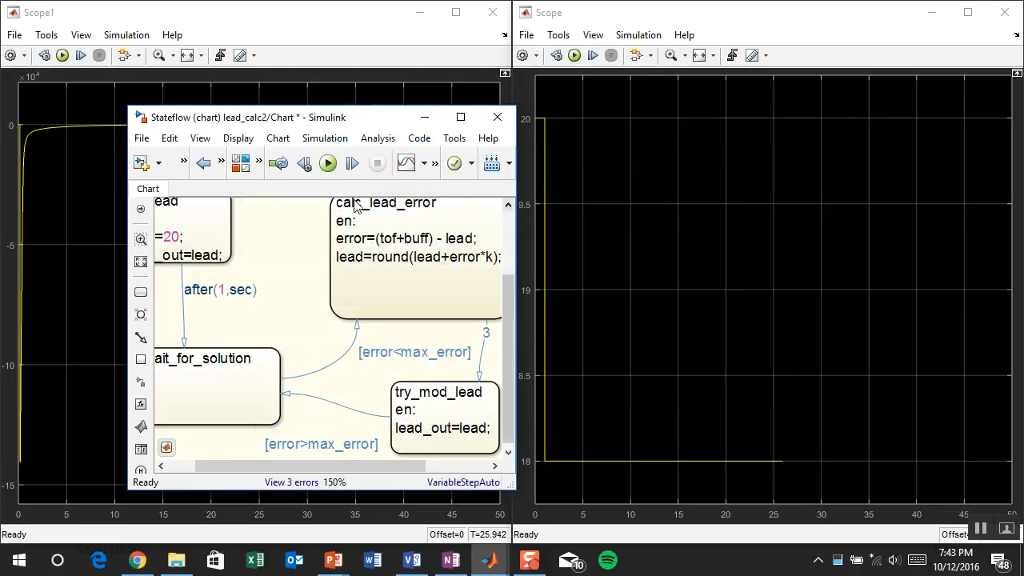
# Rerun the simulation, review its diagnostics for the chart, and close the Diagnostic Viewer
pyautogui.click(328, 163)
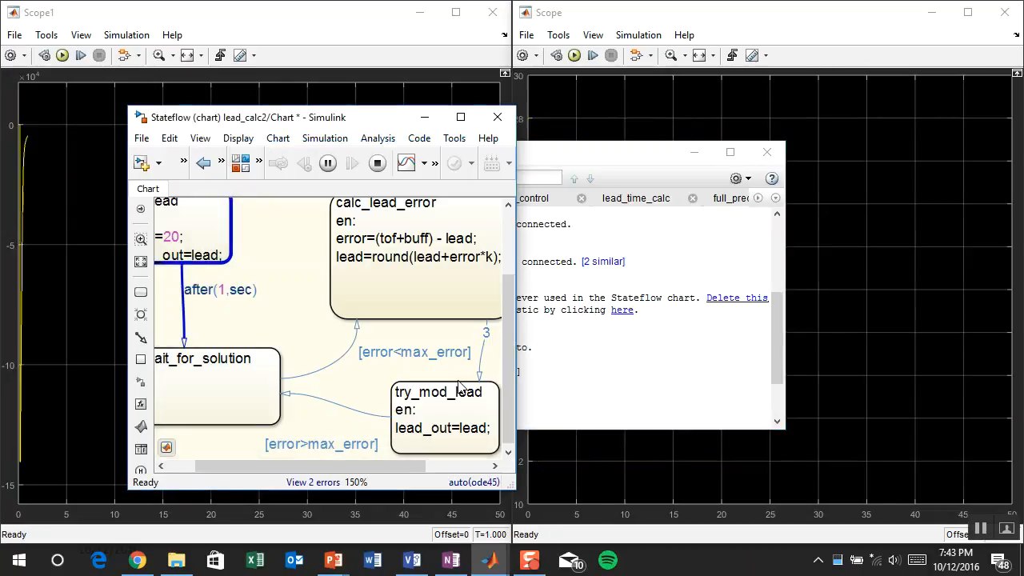
pyautogui.click(567, 386)
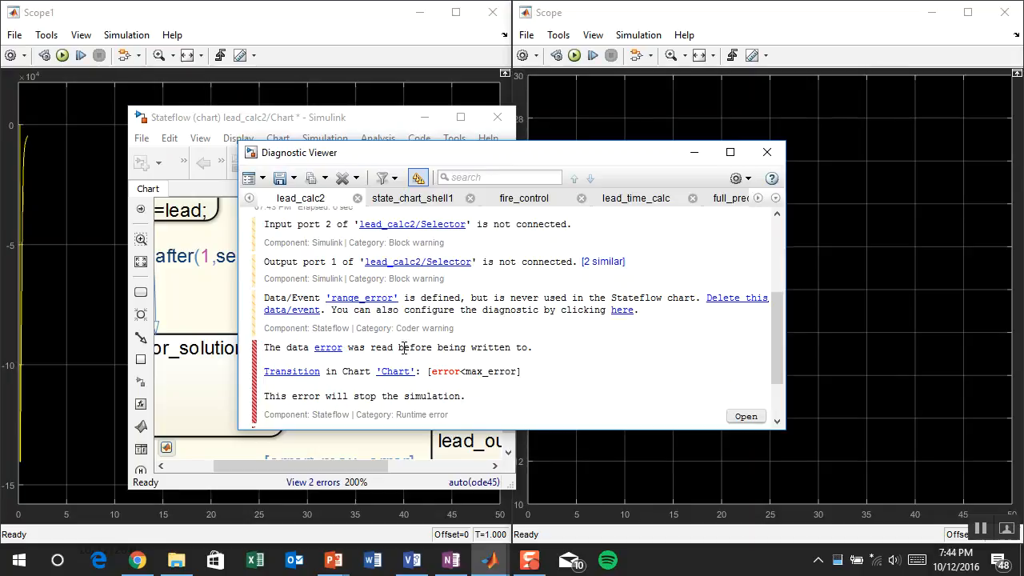
pyautogui.click(766, 152)
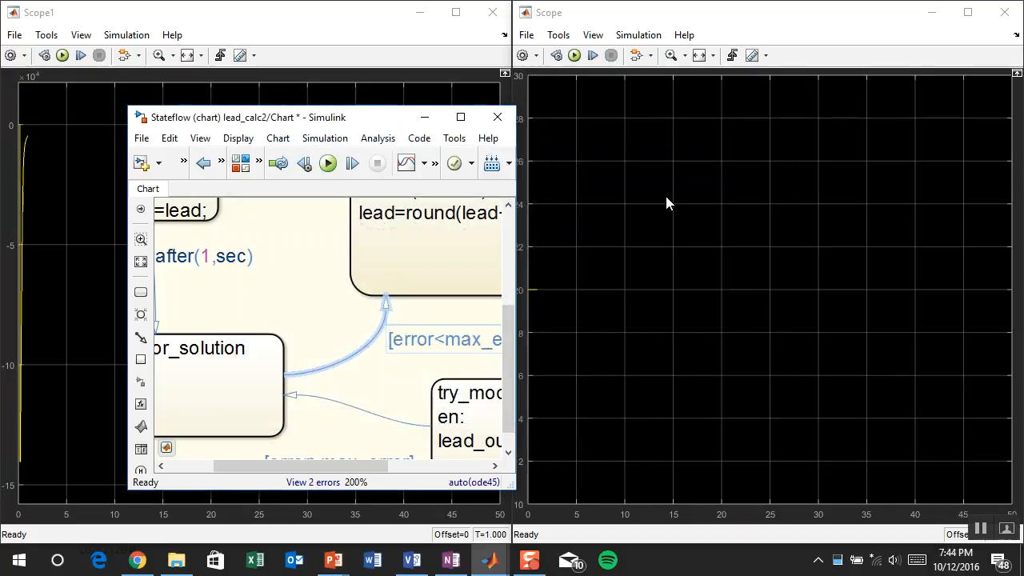
# Add error=50; to the entry actions of the try_lead state and enlarge the state to enclose the new line
pyautogui.moveTo(260, 272); pyautogui.dragTo(375, 298)
pyautogui.click(332, 236)
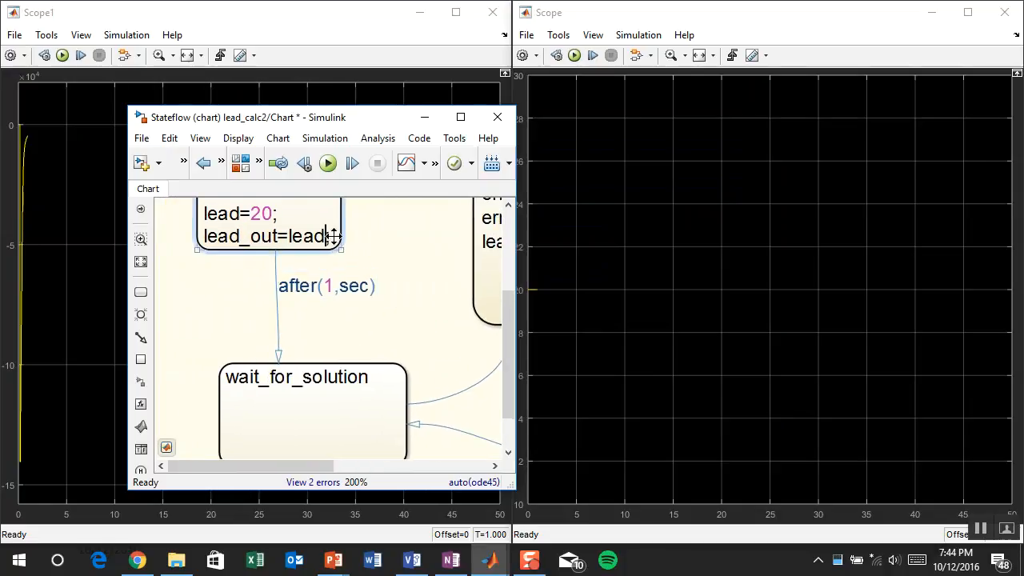
pyautogui.click(331, 228)
pyautogui.write('error=')
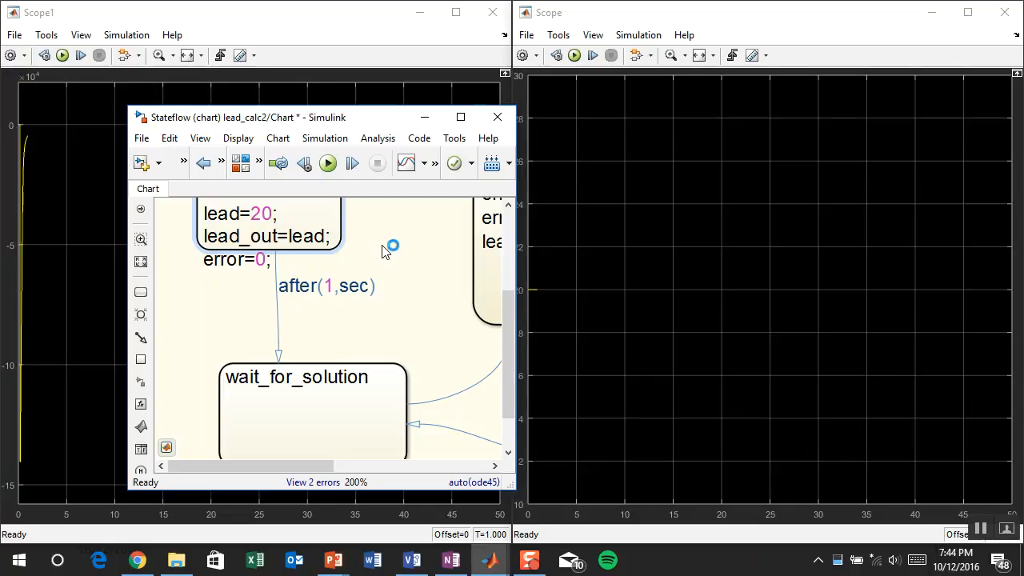
pyautogui.write('50')
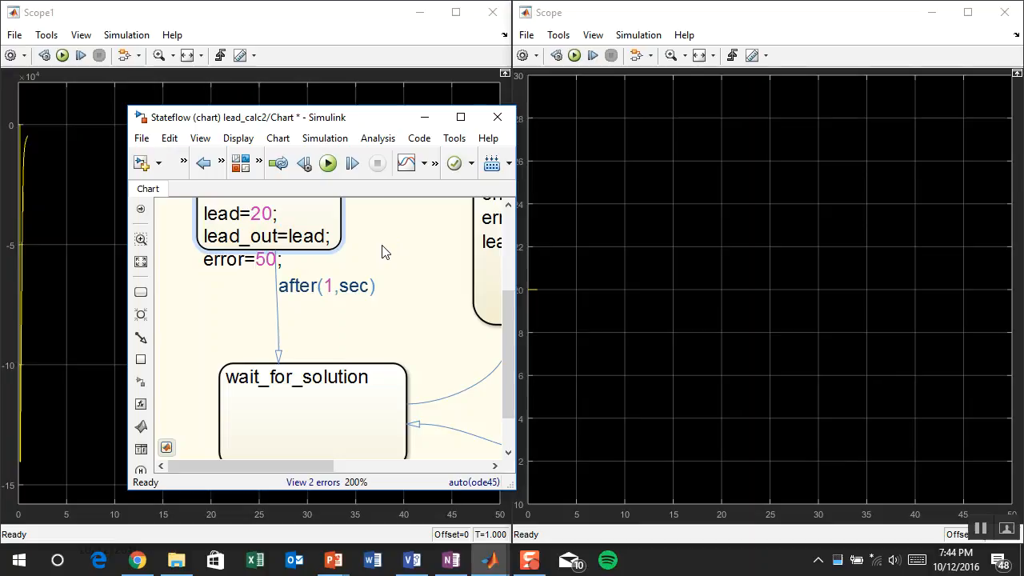
pyautogui.click(382, 252)
pyautogui.click(321, 221)
pyautogui.moveTo(337, 244); pyautogui.dragTo(347, 289)
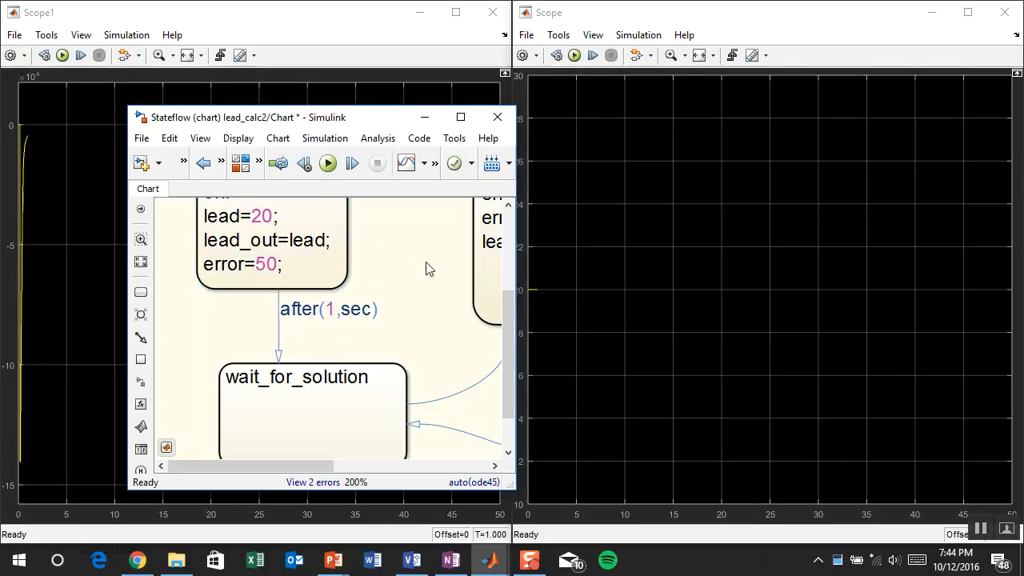
# Run the simulation, watch the chart's active state and both scopes, and stop the run
pyautogui.press('Escape')
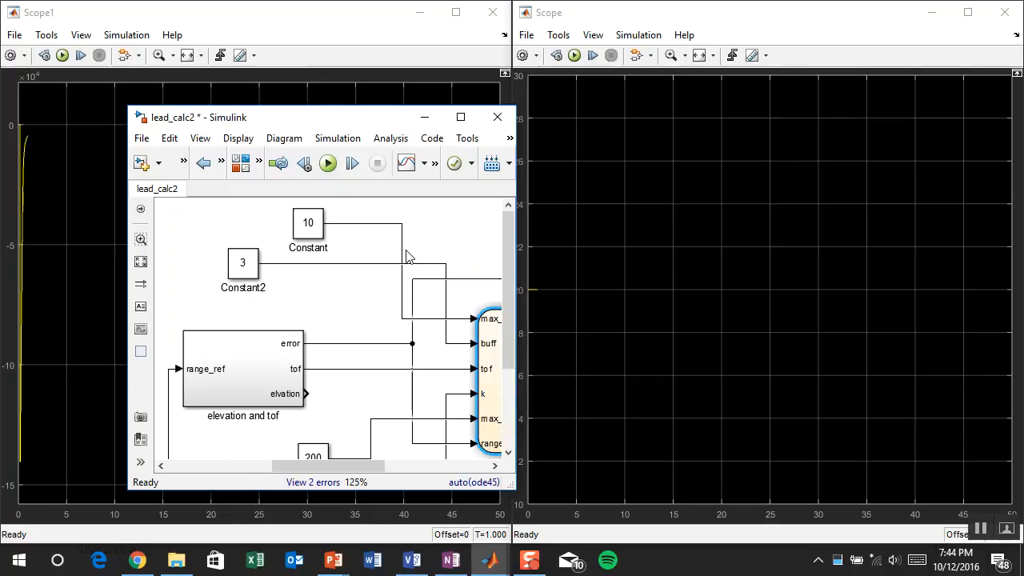
pyautogui.doubleClick(482, 345)
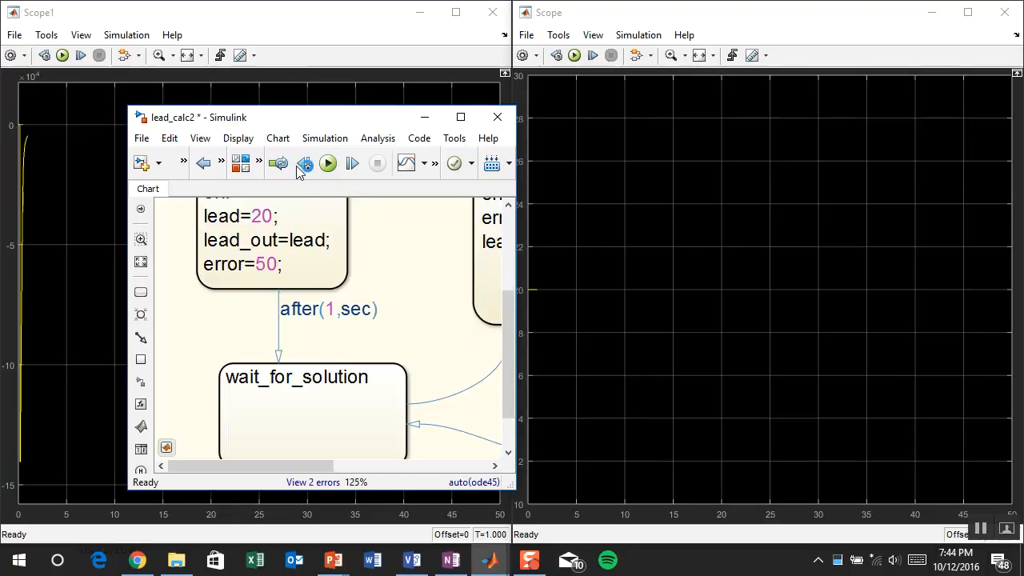
pyautogui.click(328, 163)
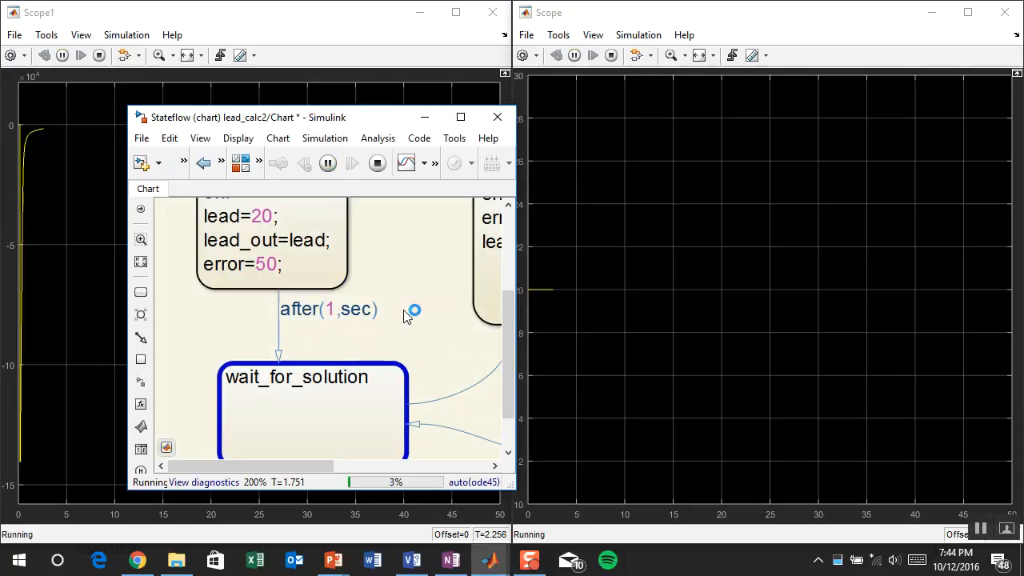
pyautogui.hscroll(3, 414, 315)
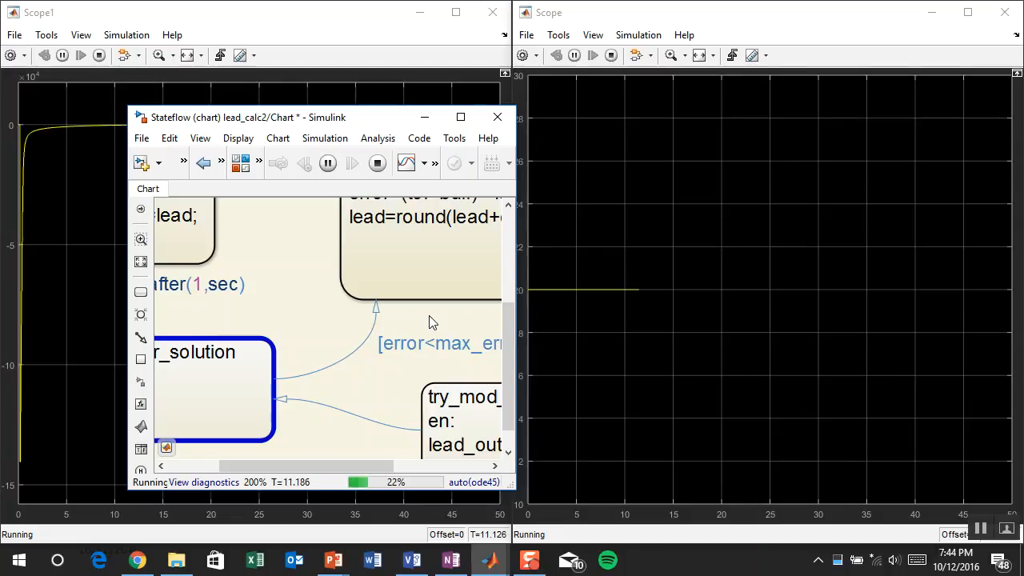
pyautogui.click(379, 164)
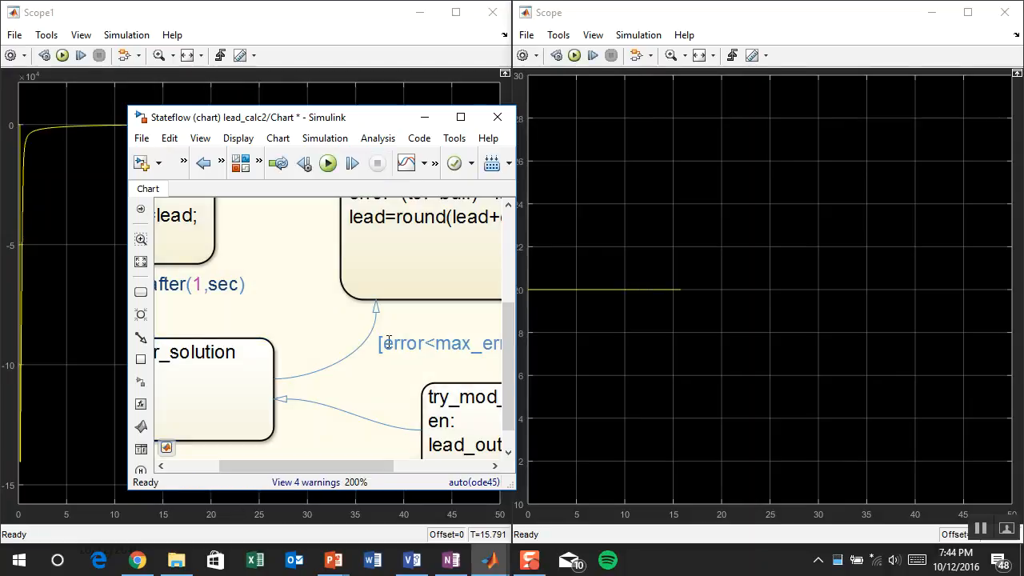
# Change the condition from wait_for_solution to calc_lead_error to [range_error<max_error] and run the simulation while watching the chart
pyautogui.click(388, 342)
pyautogui.write('range_')
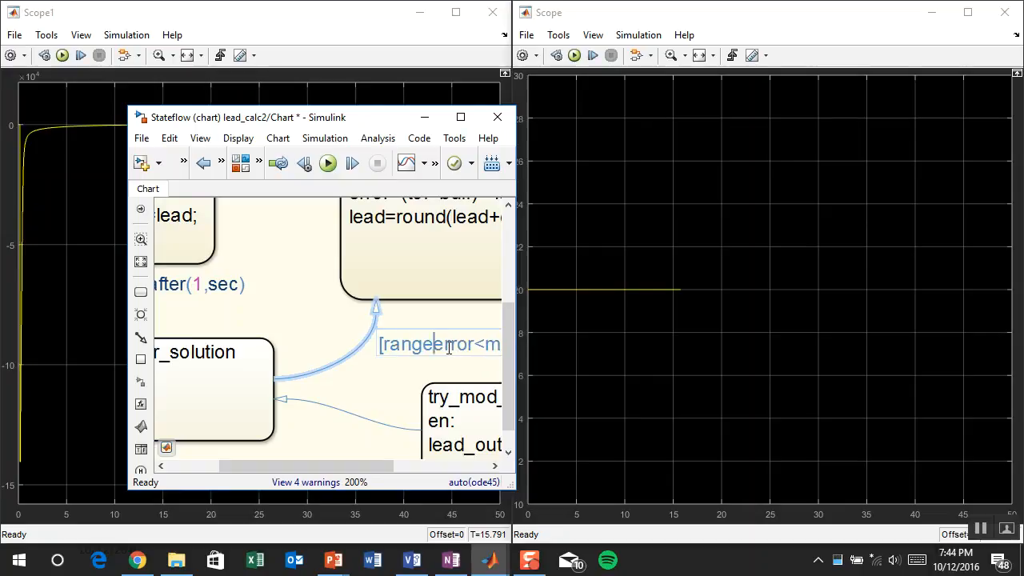
pyautogui.click(313, 279)
pyautogui.click(327, 162)
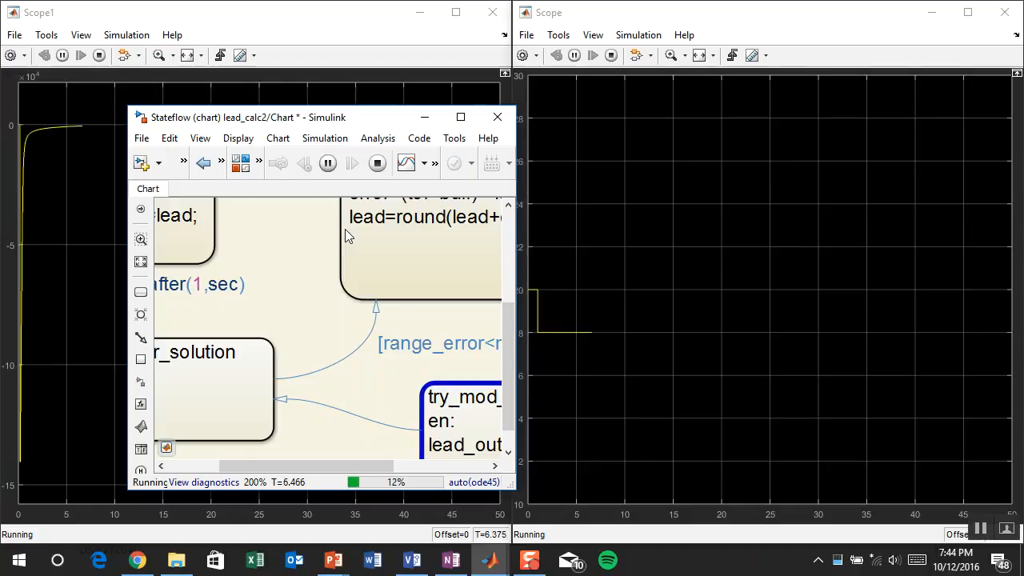
pyautogui.moveTo(425, 360); pyautogui.dragTo(405, 312)
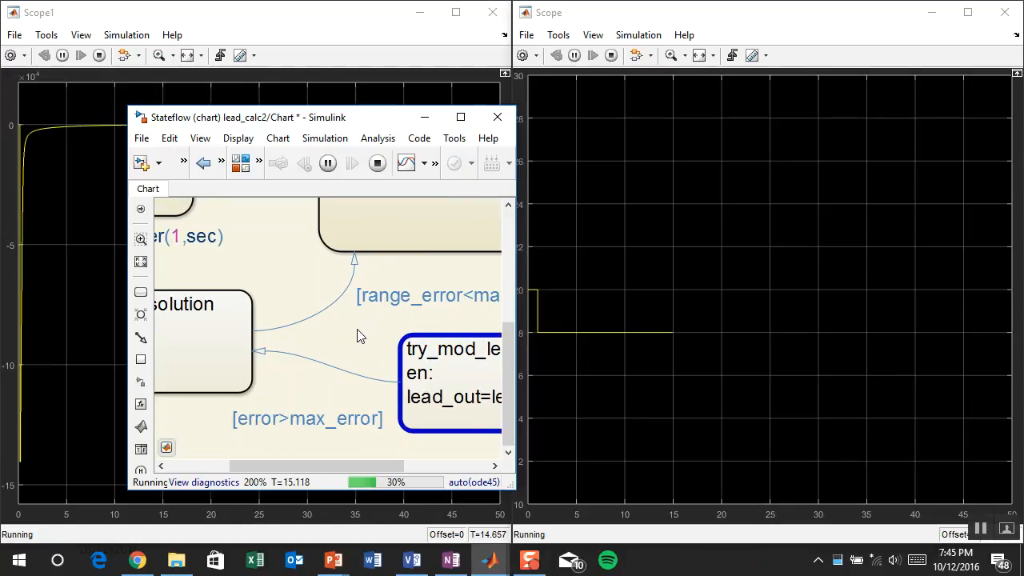
# Stop the simulation and replace the [error>max_error] transition from try_mod_lead to wait_for_solution with an unconditional one
pyautogui.click(380, 426)
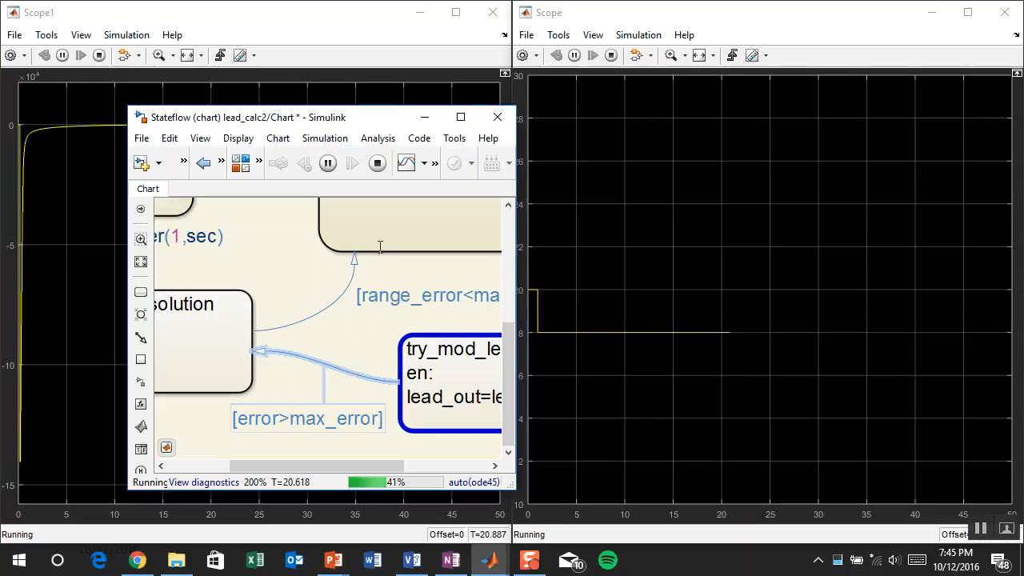
pyautogui.click(380, 163)
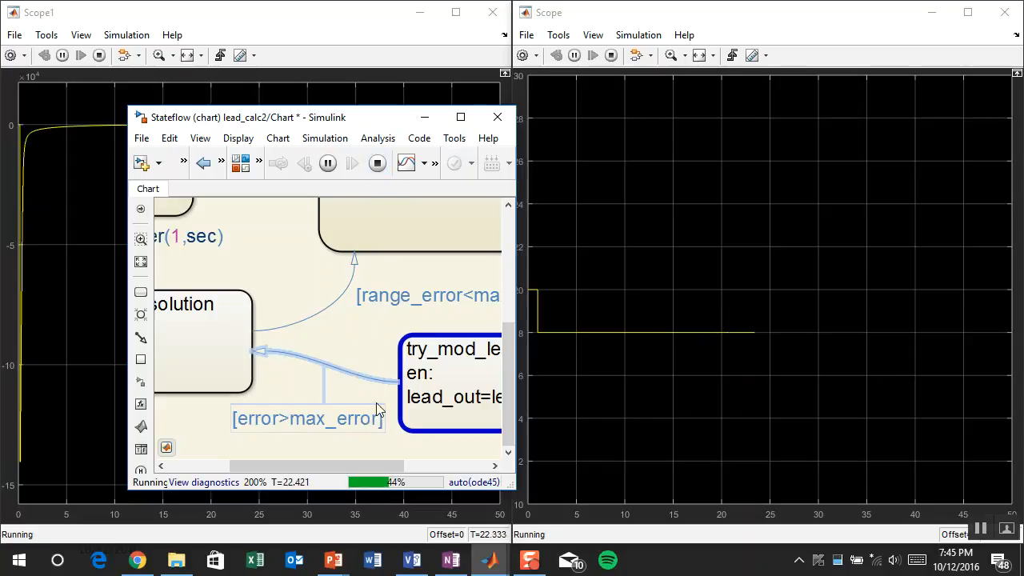
pyautogui.press('Escape')
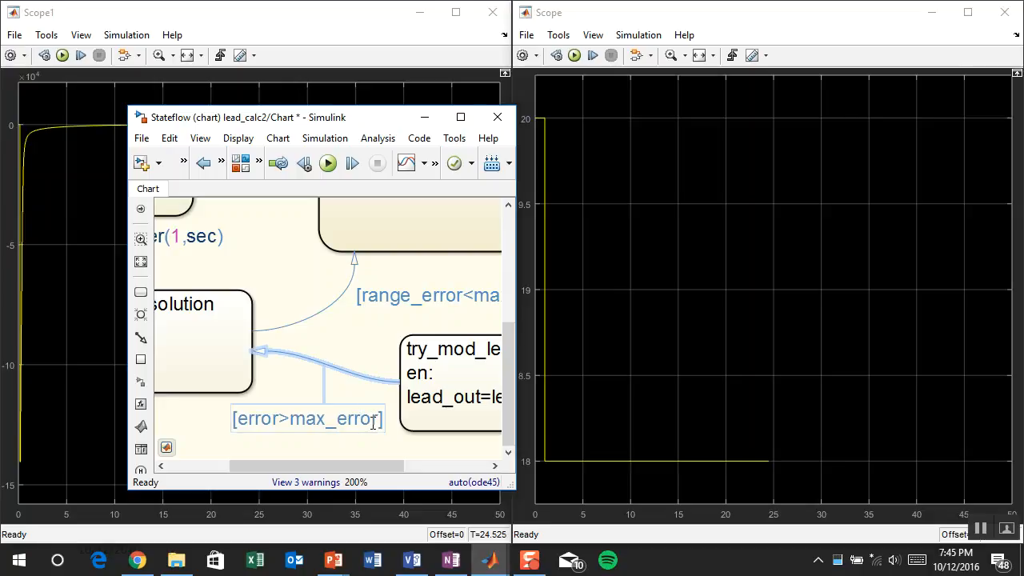
pyautogui.press('Delete')
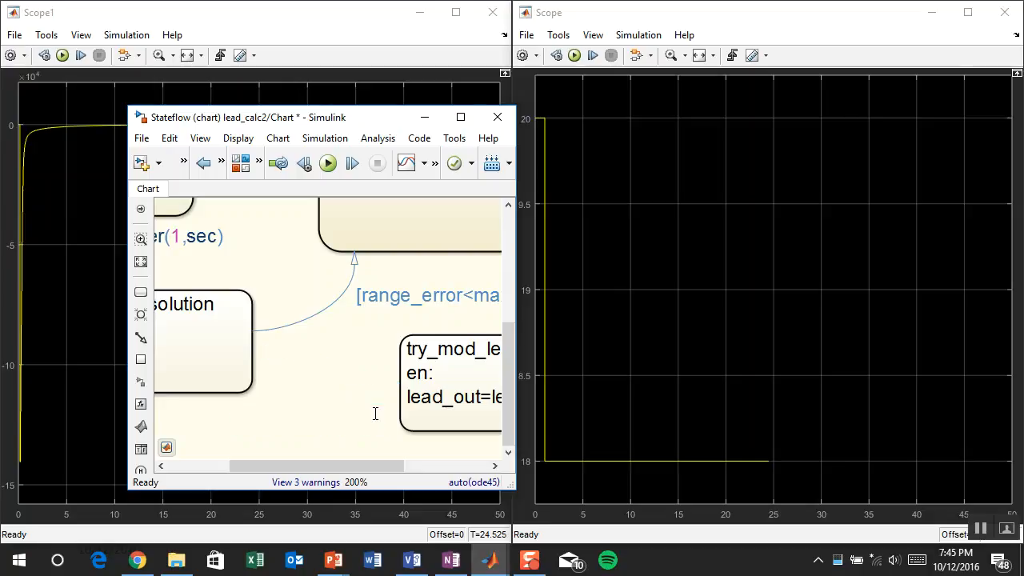
pyautogui.moveTo(399, 383); pyautogui.dragTo(254, 350)
# Run the simulation, scale the Y-axis of the lead scope to its data, and stop the run
pyautogui.click(327, 163)
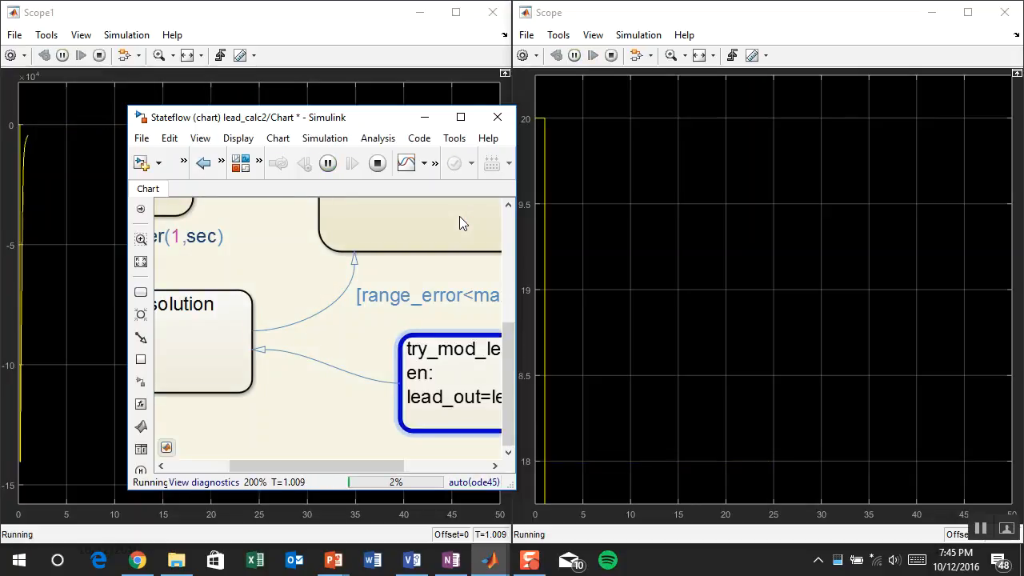
pyautogui.click(713, 55)
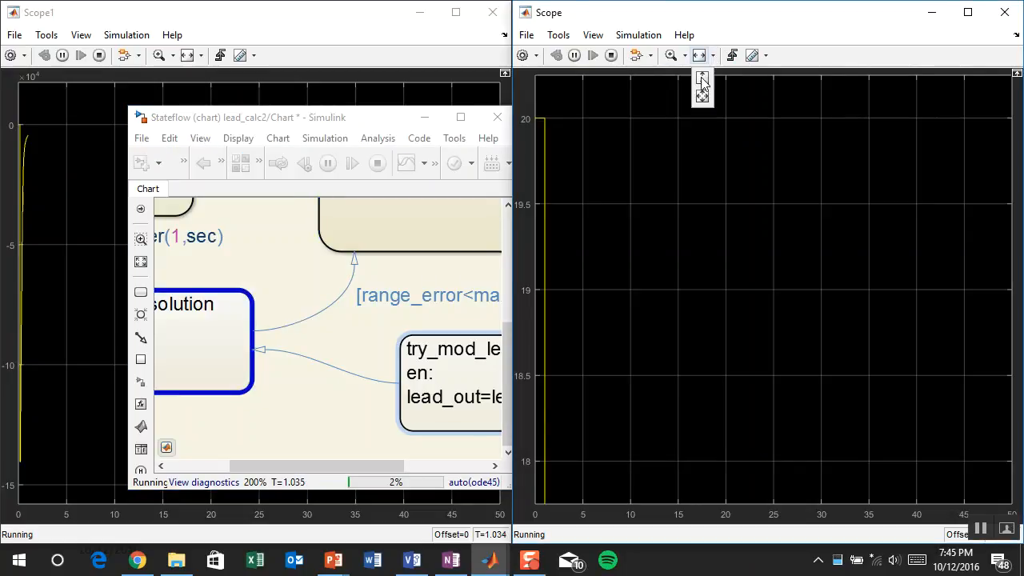
pyautogui.click(701, 76)
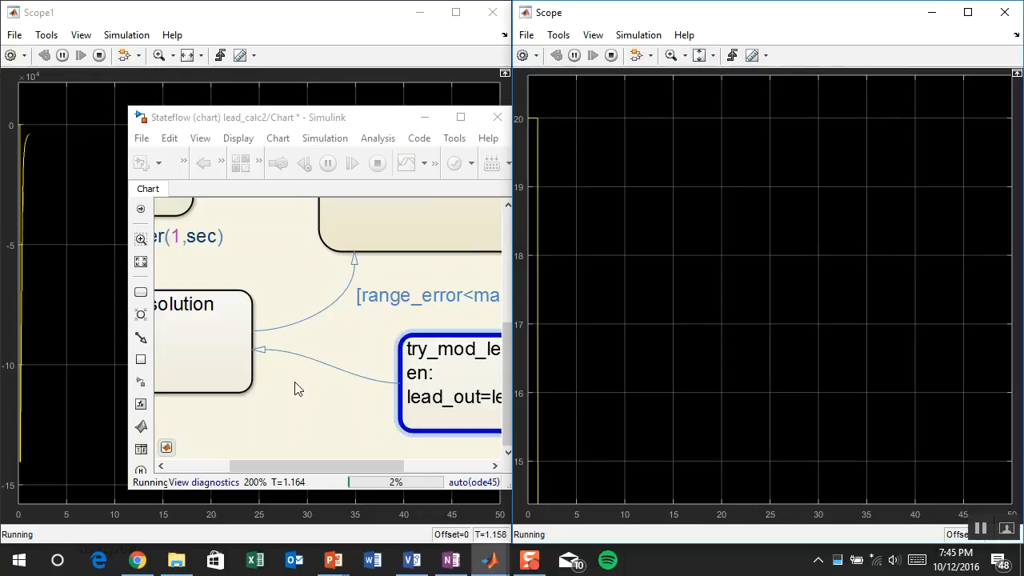
pyautogui.click(372, 166)
pyautogui.click(377, 163)
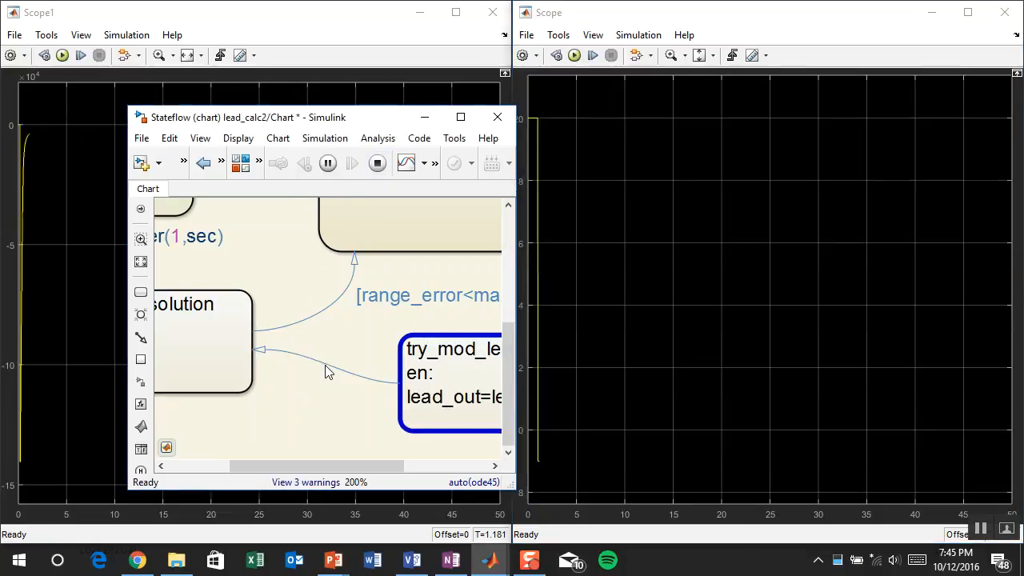
pyautogui.click(325, 360)
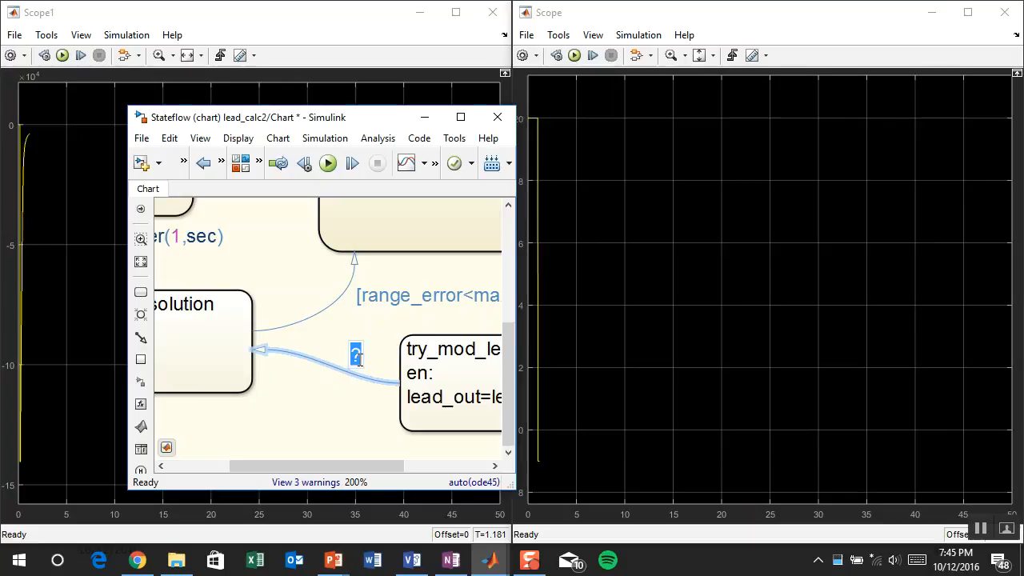
pyautogui.write('after')
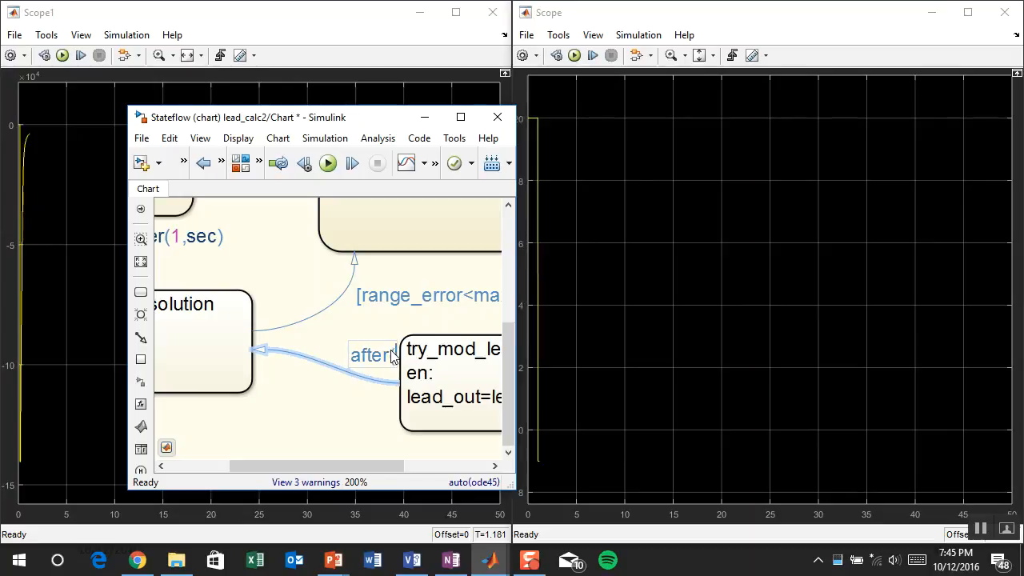
pyautogui.write('(')
pyautogui.press('BackSpace')
pyautogui.press('BackSpace')
pyautogui.press('BackSpace')
pyautogui.press('BackSpace')
pyautogui.press('BackSpace')
pyautogui.press('BackSpace')
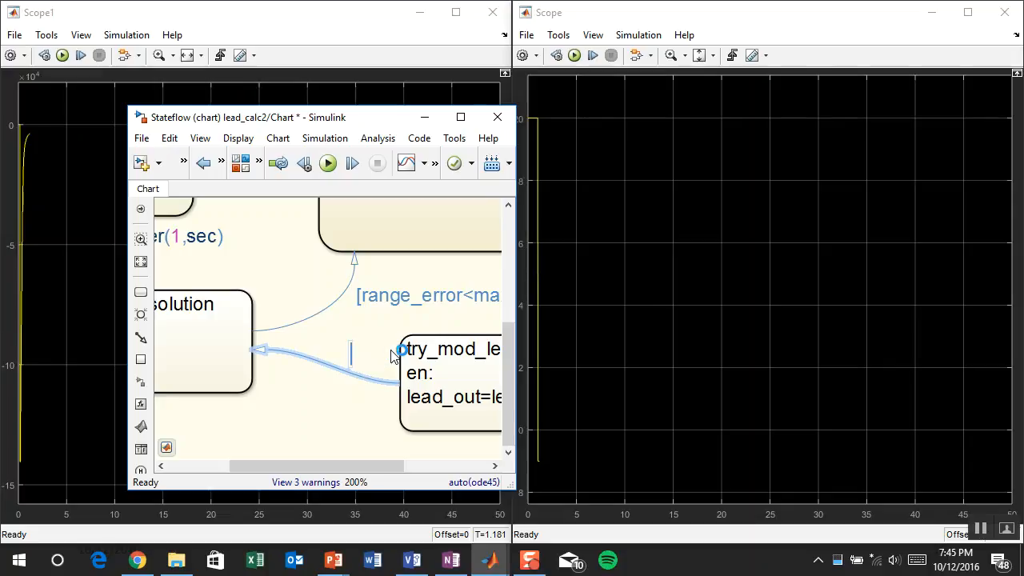
pyautogui.press('Escape')
pyautogui.press('Escape')
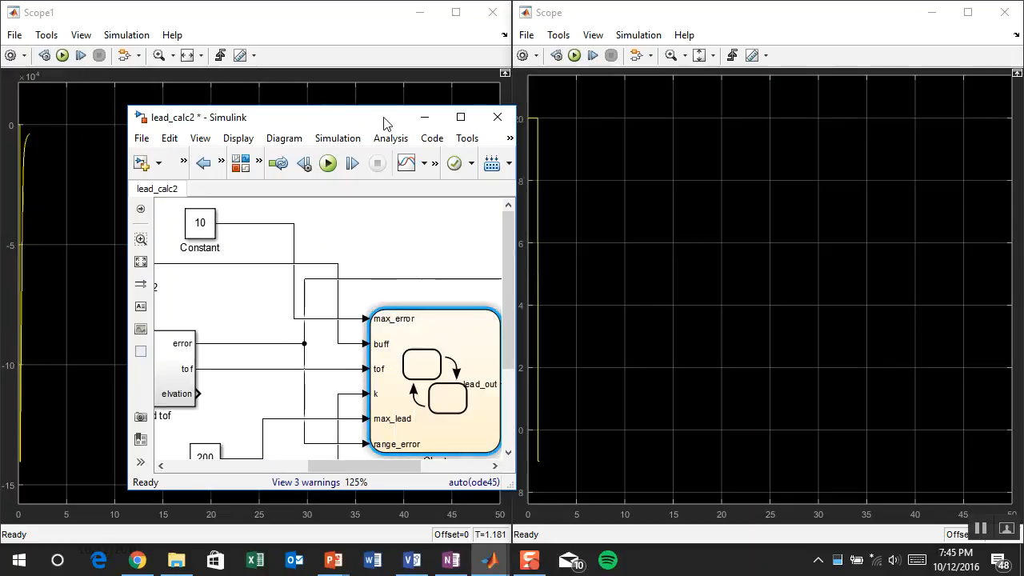
# Maximize the lead_calc2 model window and reopen the Chart to review all its states and transitions in one view
pyautogui.doubleClick(385, 119)
pyautogui.press('space')
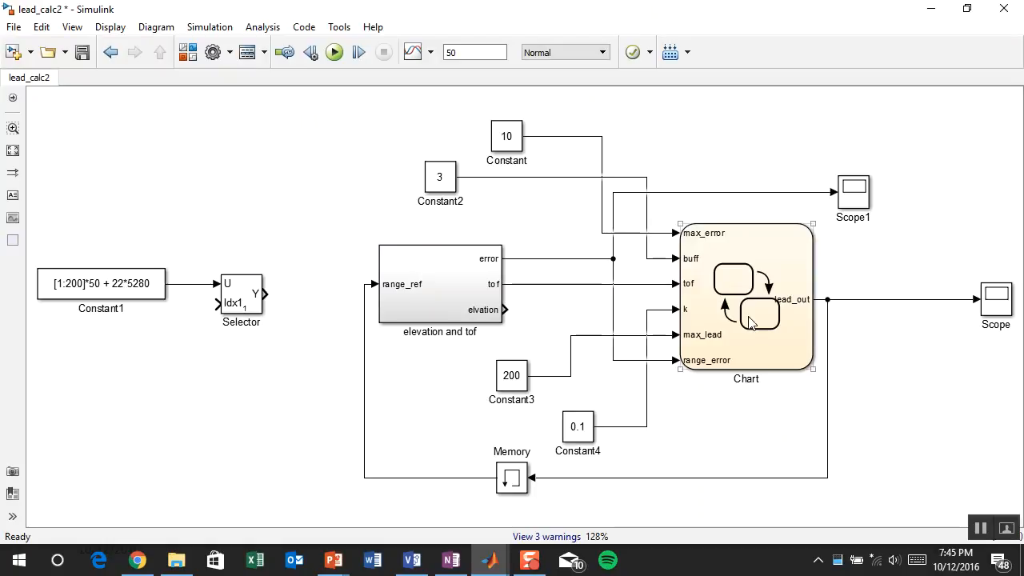
pyautogui.click(500, 271)
pyautogui.click(634, 266)
pyautogui.doubleClick(741, 339)
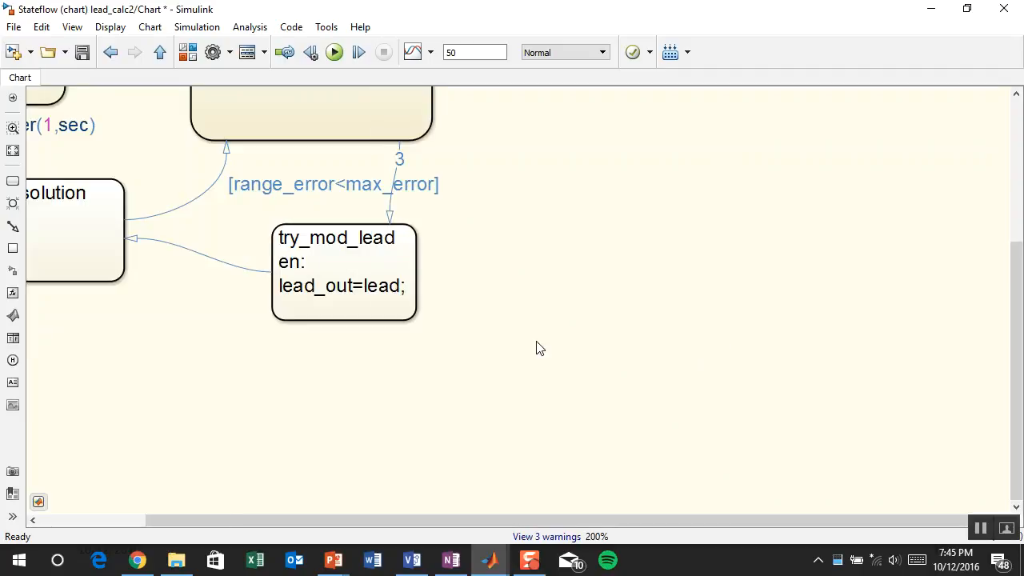
pyautogui.moveTo(577, 398); pyautogui.dragTo(566, 399)
pyautogui.click(570, 284)
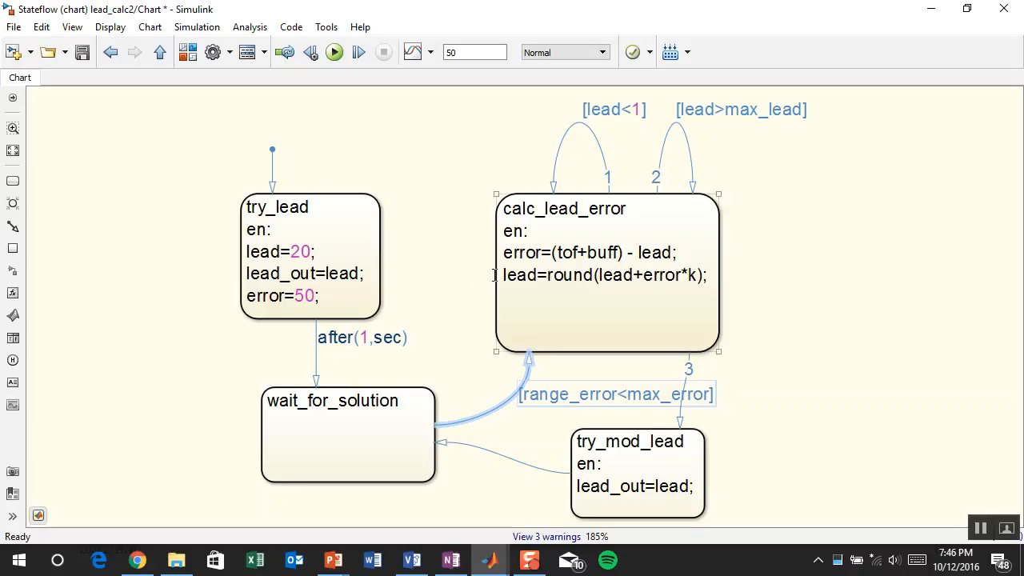
pyautogui.click(618, 465)
pyautogui.moveTo(490, 560)
pyautogui.click(508, 455)
pyautogui.click(498, 563)
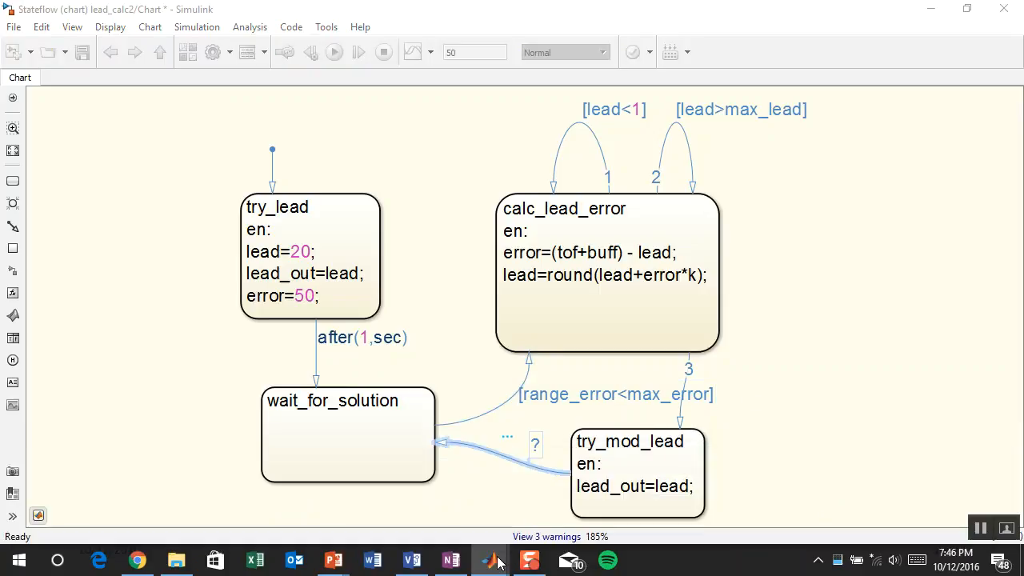
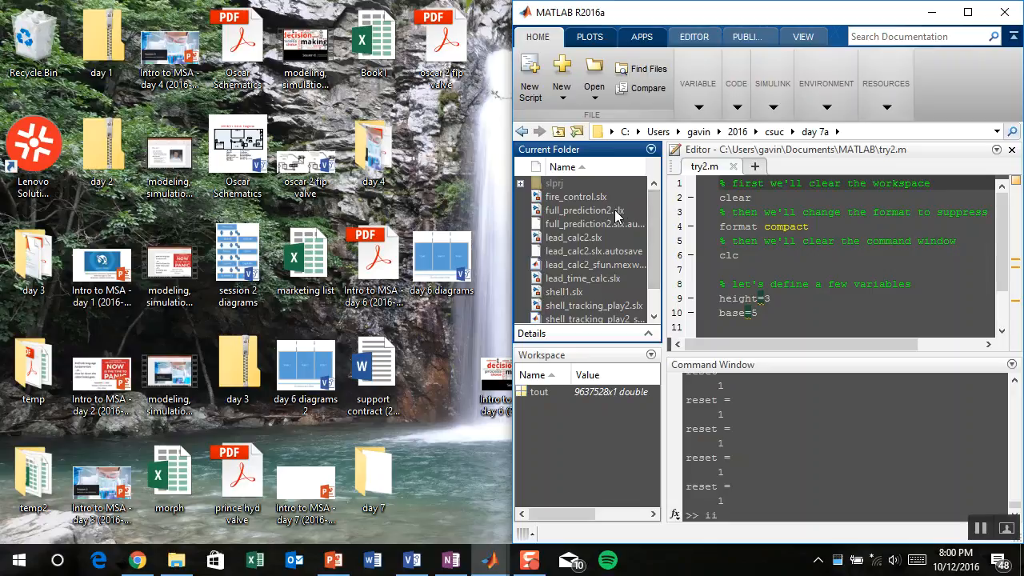
# Open the full_prediction2.slx model and examine the Ramp in its position and time inputs area
pyautogui.doubleClick(622, 210)
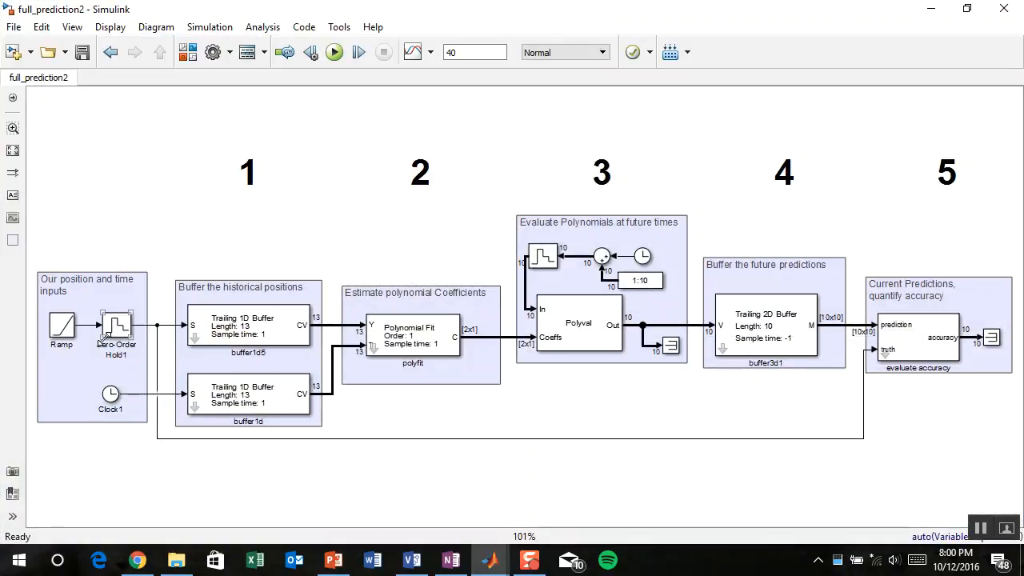
pyautogui.click(67, 362)
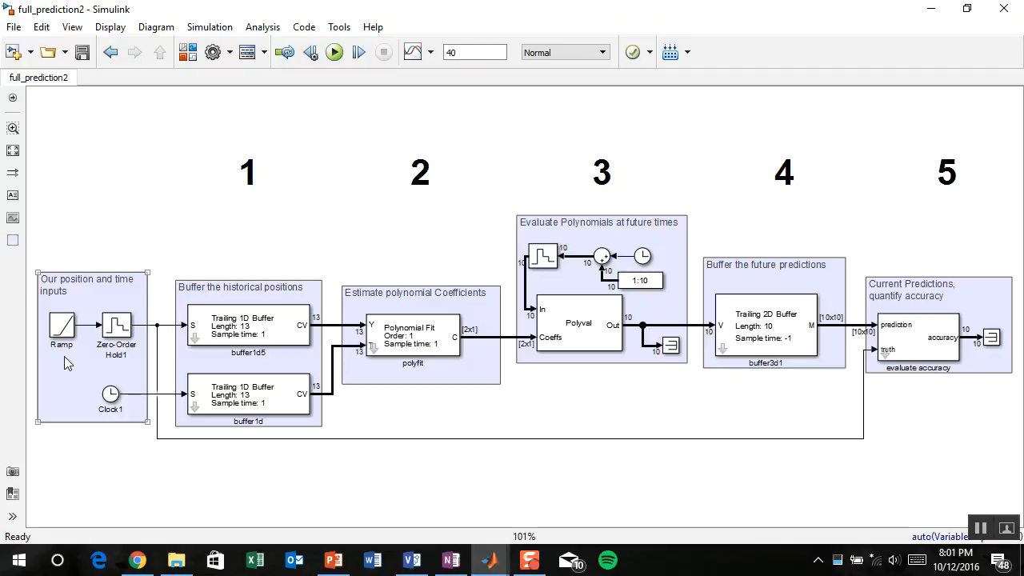
pyautogui.click(71, 335)
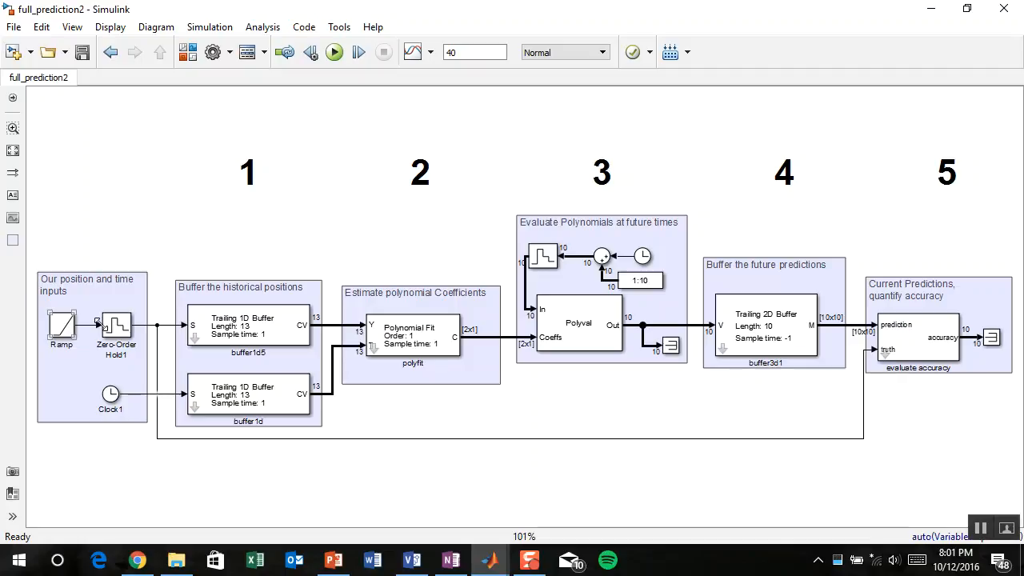
# Look inside the buffer1d5 Trailing 1D Buffer block of the historical positions area to examine its MATLAB Function
pyautogui.click(263, 286)
pyautogui.click(279, 320)
pyautogui.click(194, 339)
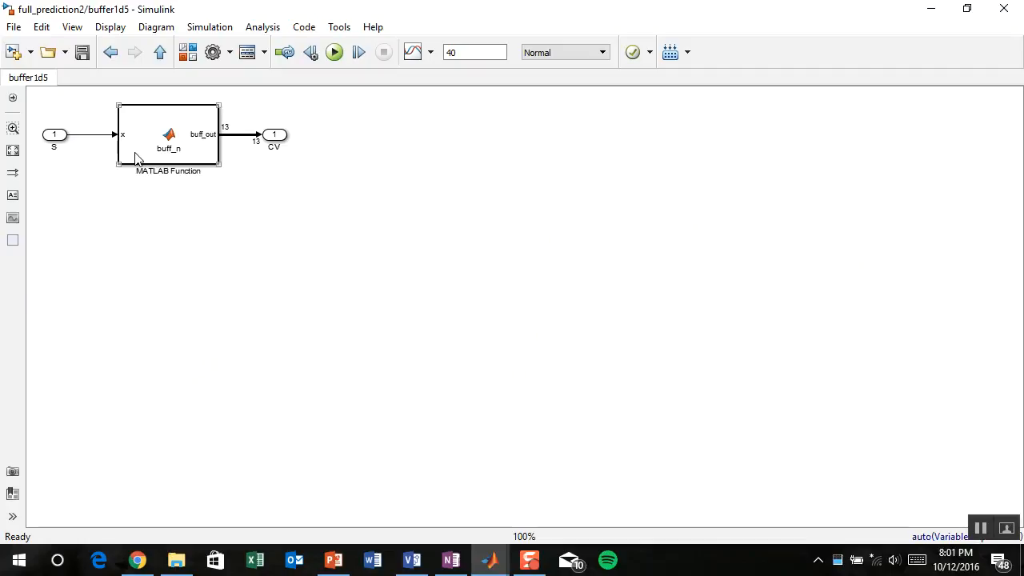
pyautogui.press('Escape')
pyautogui.moveTo(234, 227); pyautogui.dragTo(289, 182)
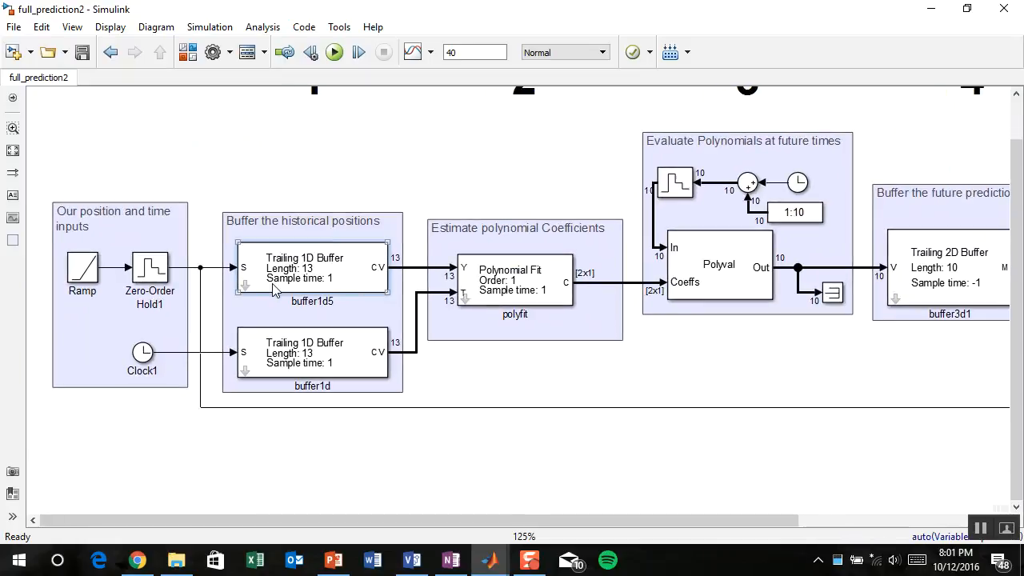
pyautogui.click(245, 288)
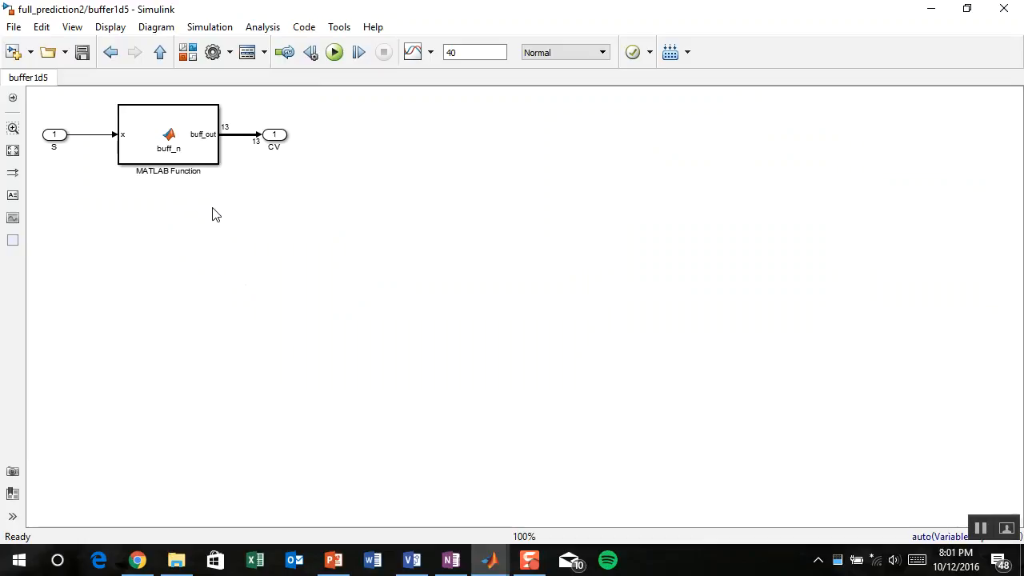
# Open the MATLAB Function code inside buffer1d5 and examine the x and n arguments of buff_n
pyautogui.click(234, 170)
pyautogui.doubleClick(233, 170)
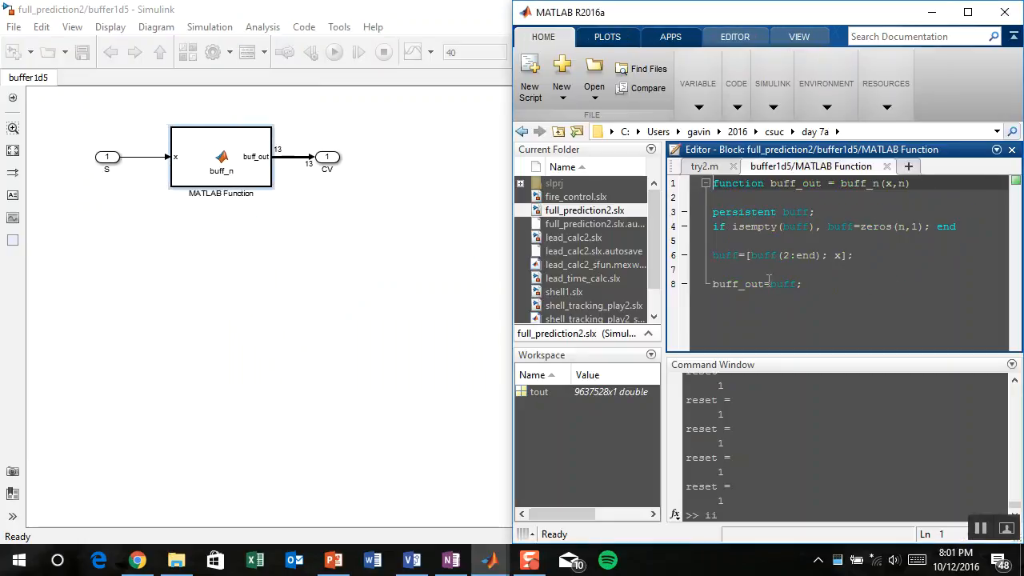
pyautogui.click(835, 284)
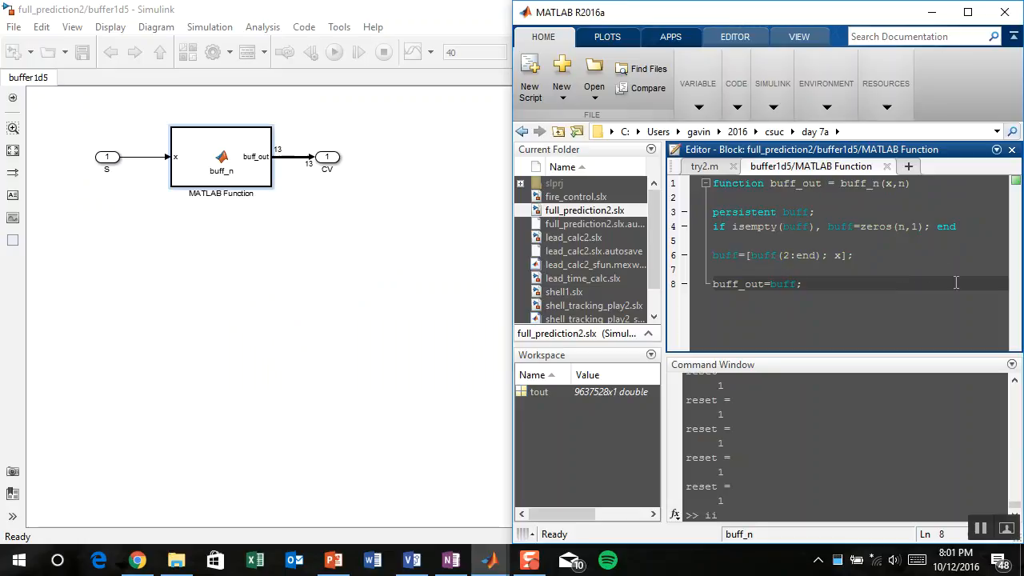
pyautogui.click(886, 185)
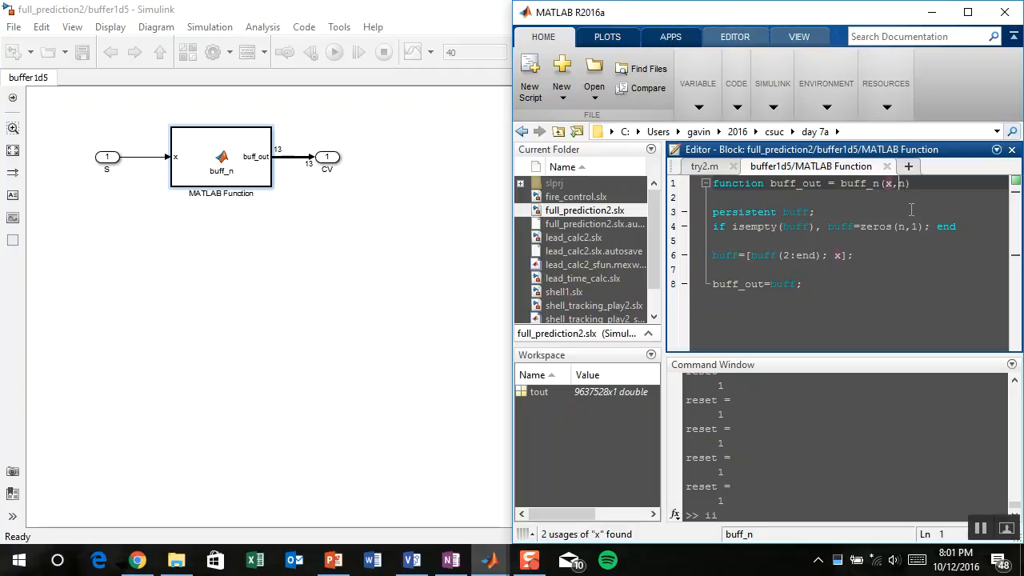
pyautogui.press('Right')
pyautogui.click(920, 200)
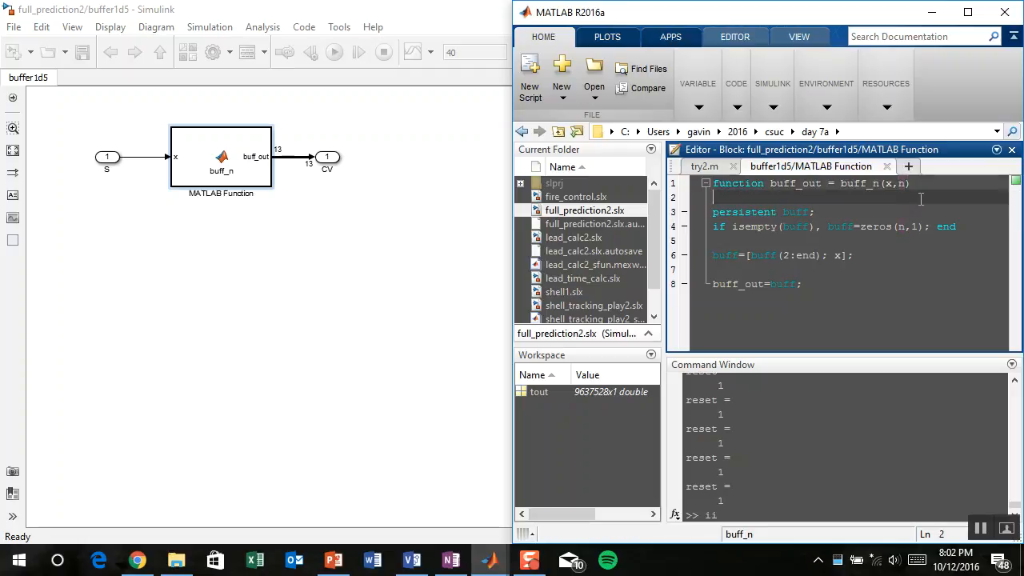
pyautogui.click(904, 183)
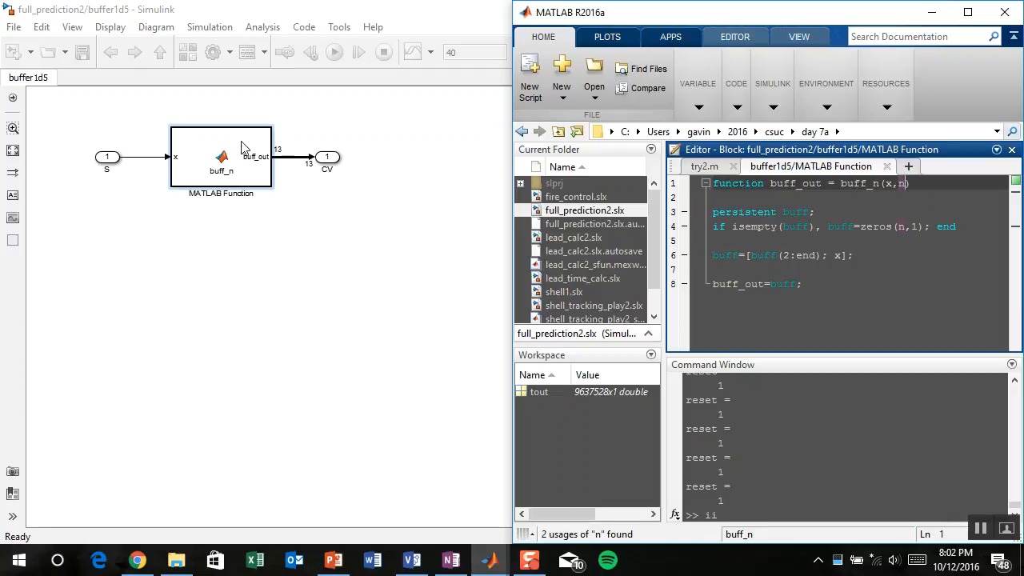
# Inspect the data properties of x and n for buffer1d5's MATLAB Function in the Model Explorer
pyautogui.click(182, 165)
pyautogui.click(429, 282)
pyautogui.click(365, 340)
pyautogui.click(247, 54)
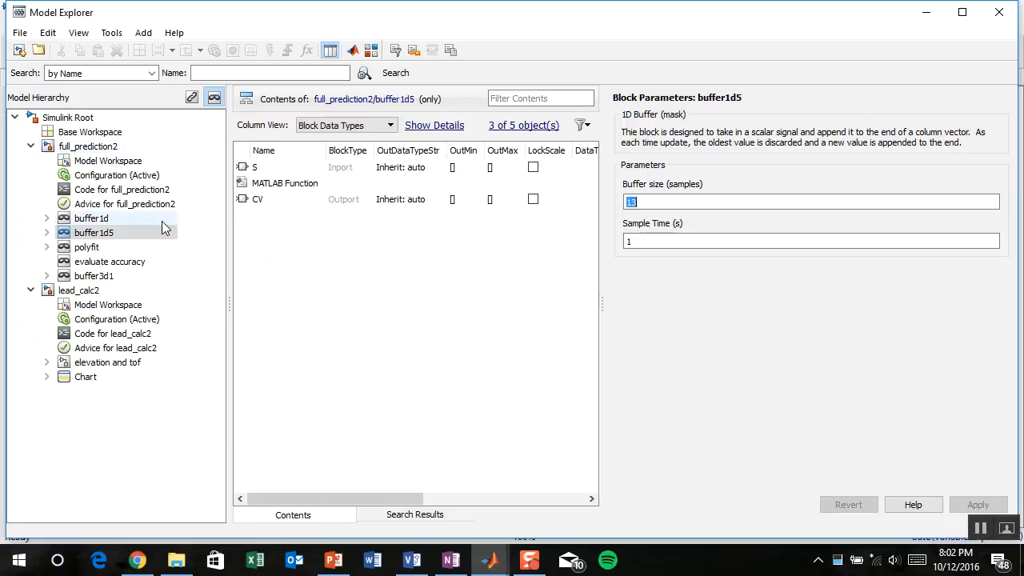
pyautogui.click(46, 233)
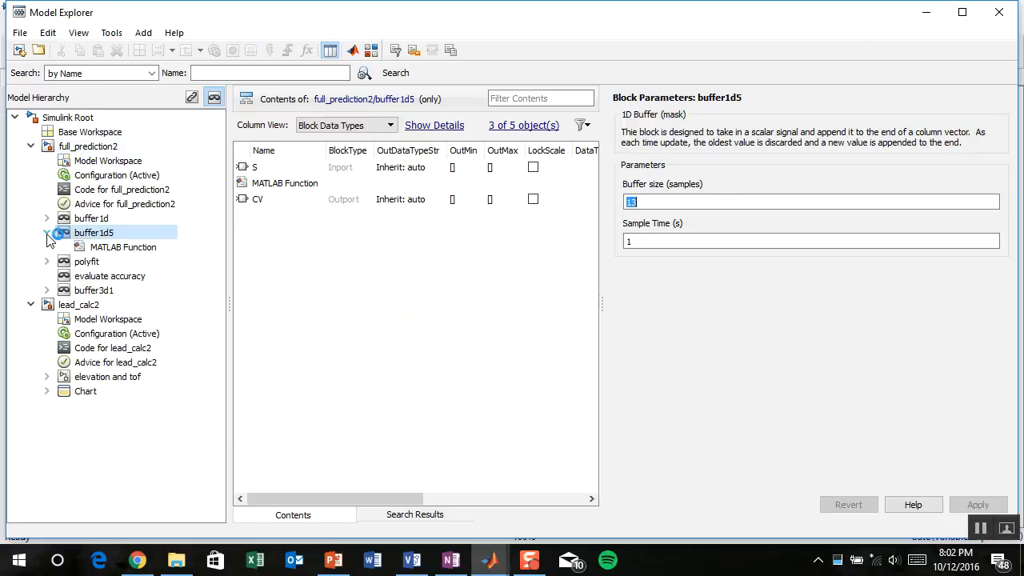
pyautogui.click(111, 250)
pyautogui.click(254, 169)
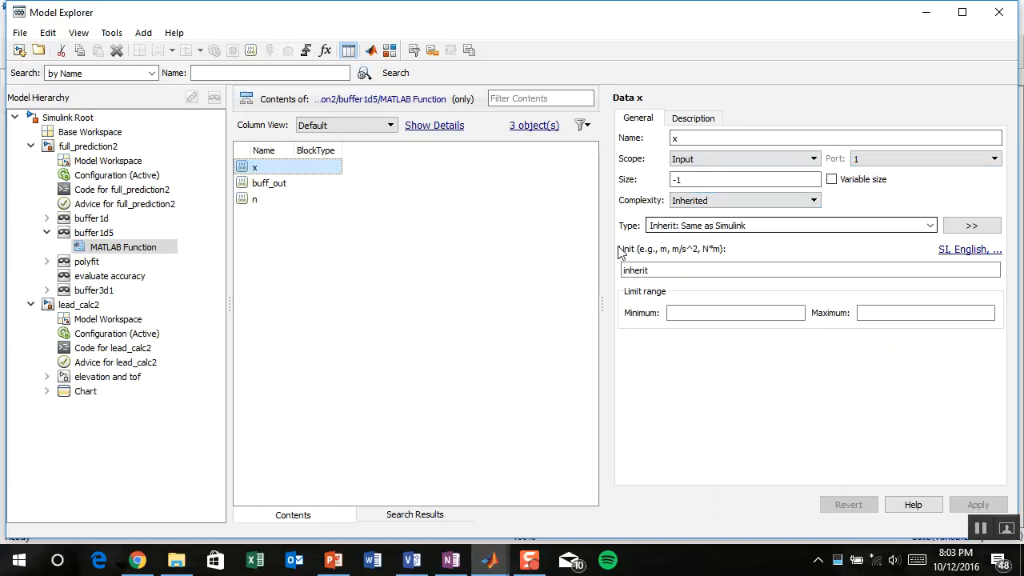
pyautogui.click(252, 200)
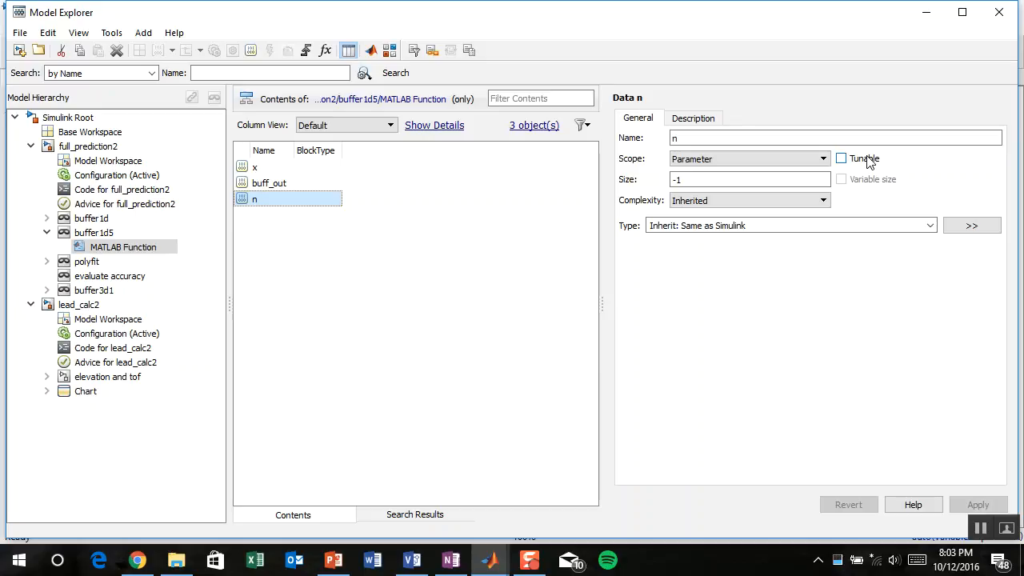
# Review the buffer1d5 mask parameters in the Model Explorer and again from the block in the top-level full_prediction2 model
pyautogui.click(95, 232)
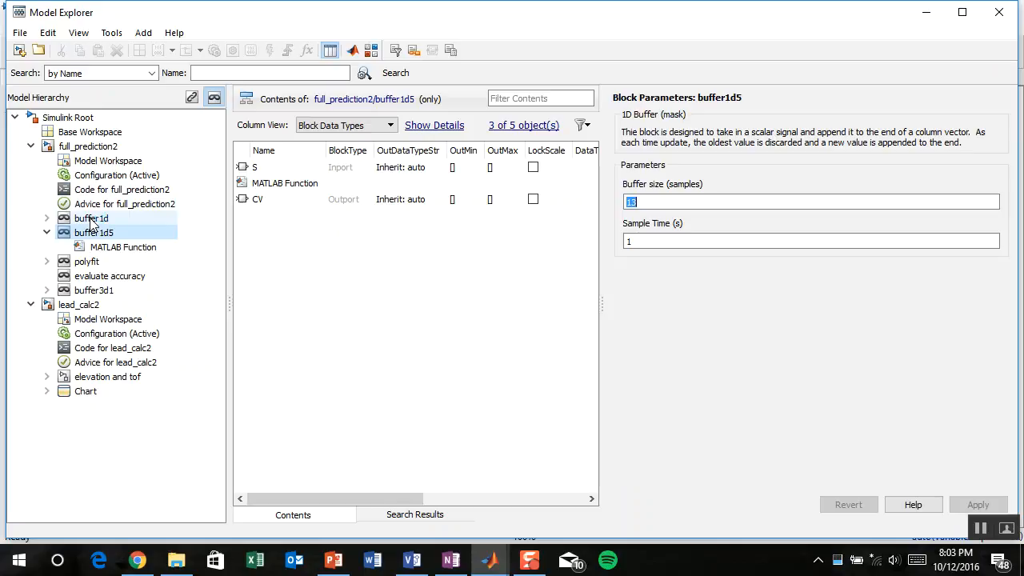
pyautogui.click(46, 233)
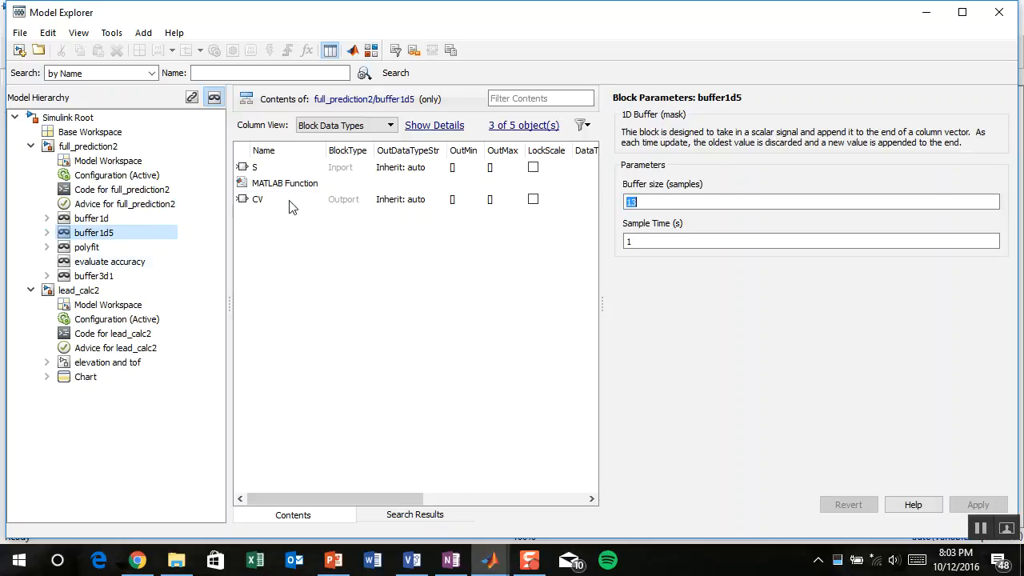
pyautogui.click(926, 13)
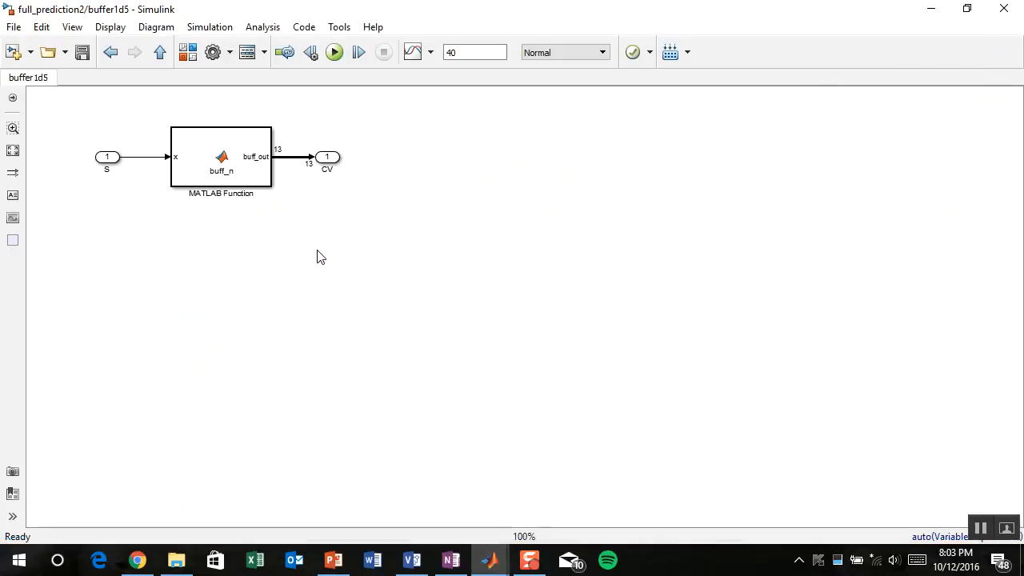
pyautogui.press('Escape')
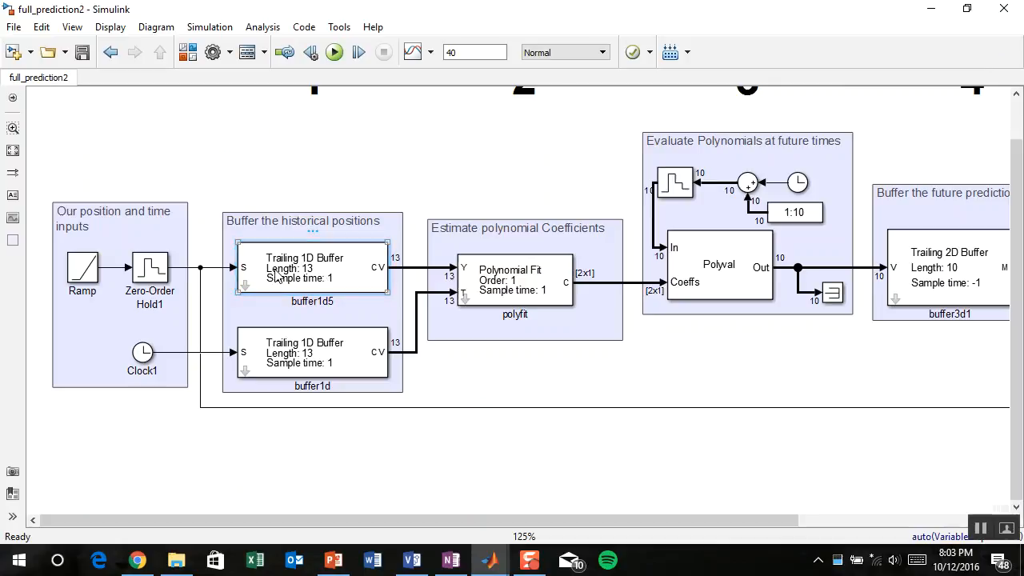
pyautogui.doubleClick(320, 290)
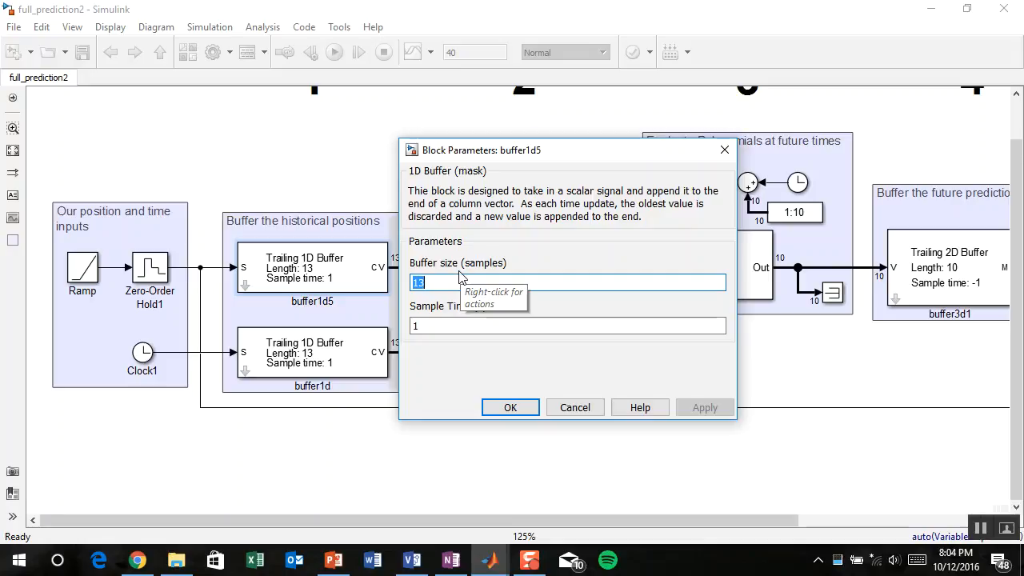
pyautogui.click(510, 407)
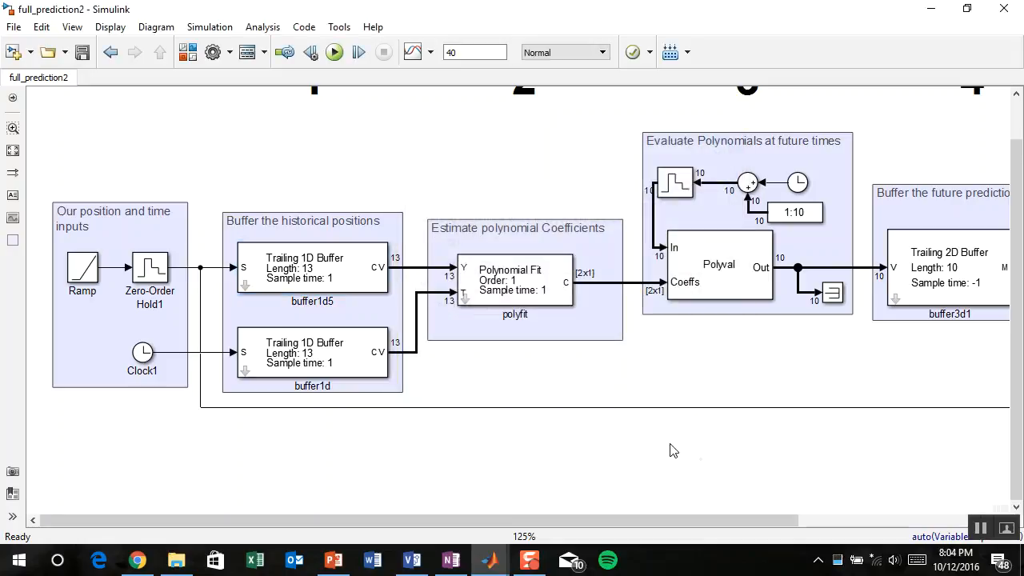
# Search the block library for "poly" and add a Least Squares Polynomial Fit block above the historical positions area
pyautogui.click(552, 285)
pyautogui.click(538, 481)
pyautogui.click(188, 52)
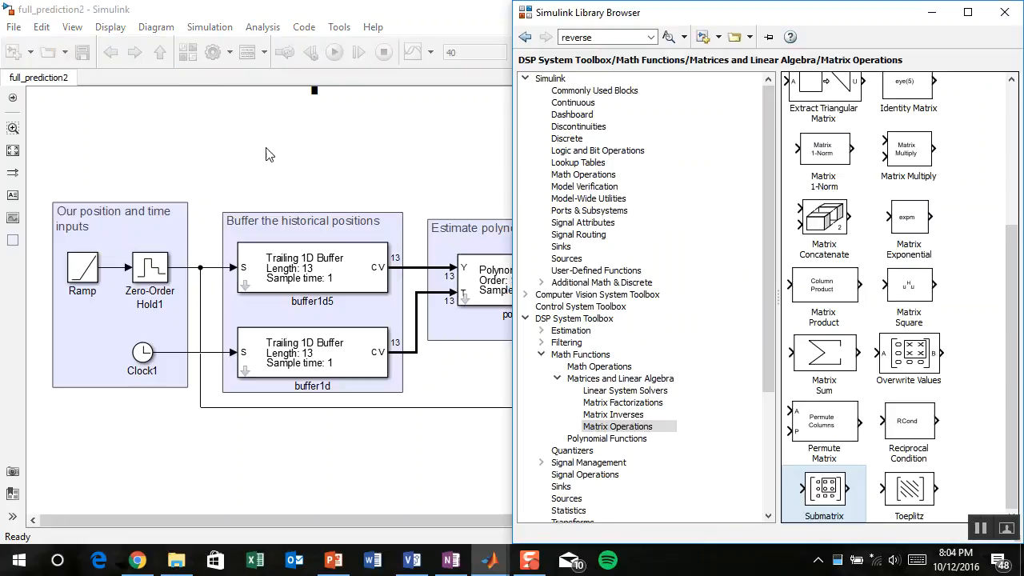
pyautogui.doubleClick(614, 36)
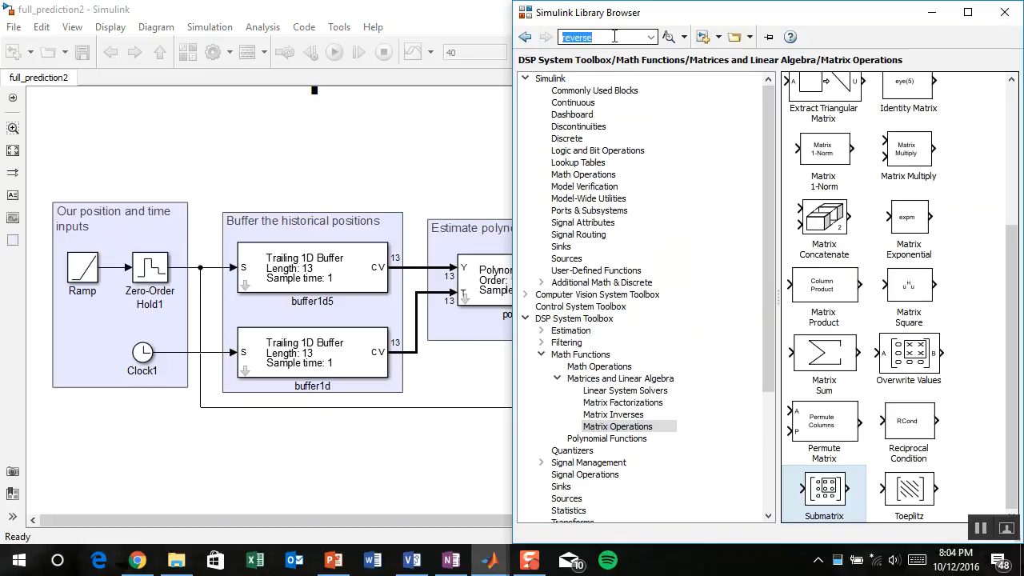
pyautogui.write('pol')
pyautogui.write('nom')
pyautogui.press('BackSpace')
pyautogui.press('BackSpace')
pyautogui.press('BackSpace')
pyautogui.press('Return')
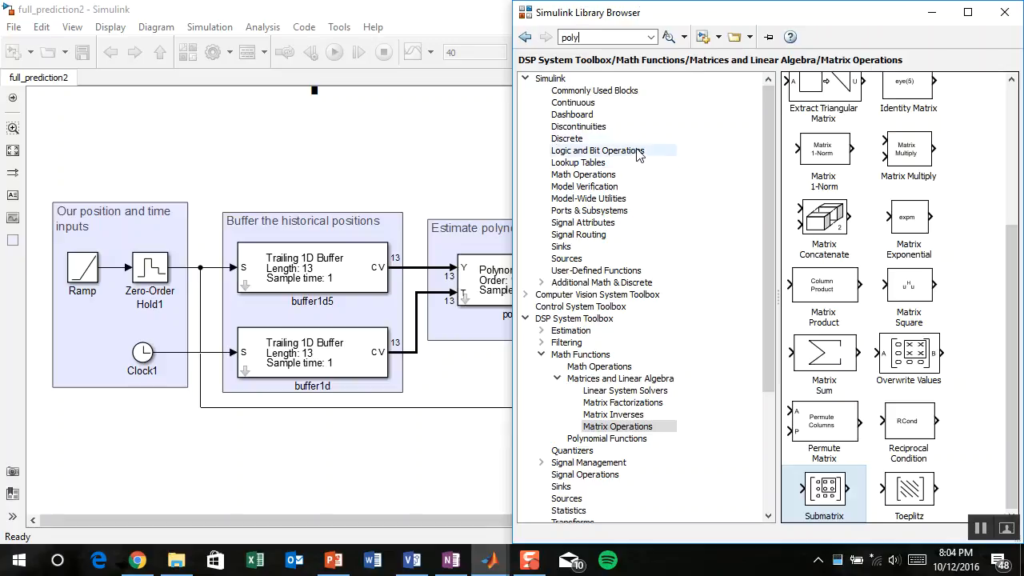
pyautogui.click(668, 38)
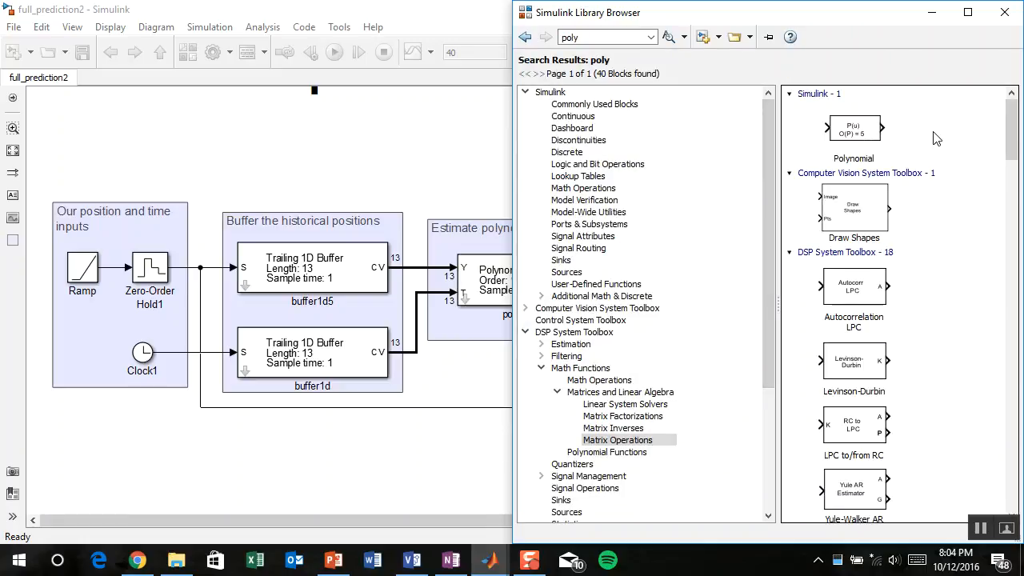
pyautogui.moveTo(1010, 151); pyautogui.dragTo(996, 287)
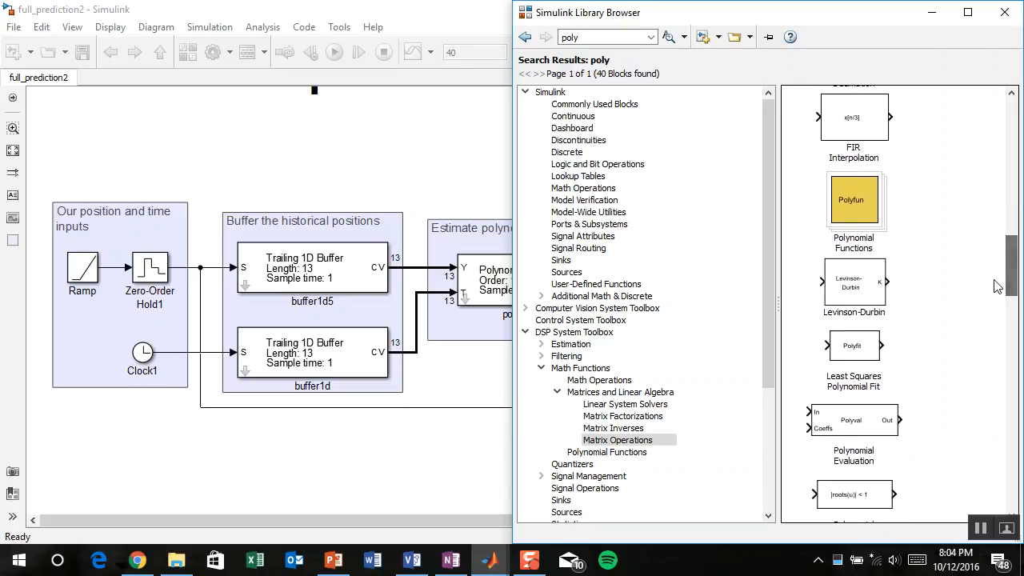
pyautogui.moveTo(878, 349); pyautogui.dragTo(377, 163)
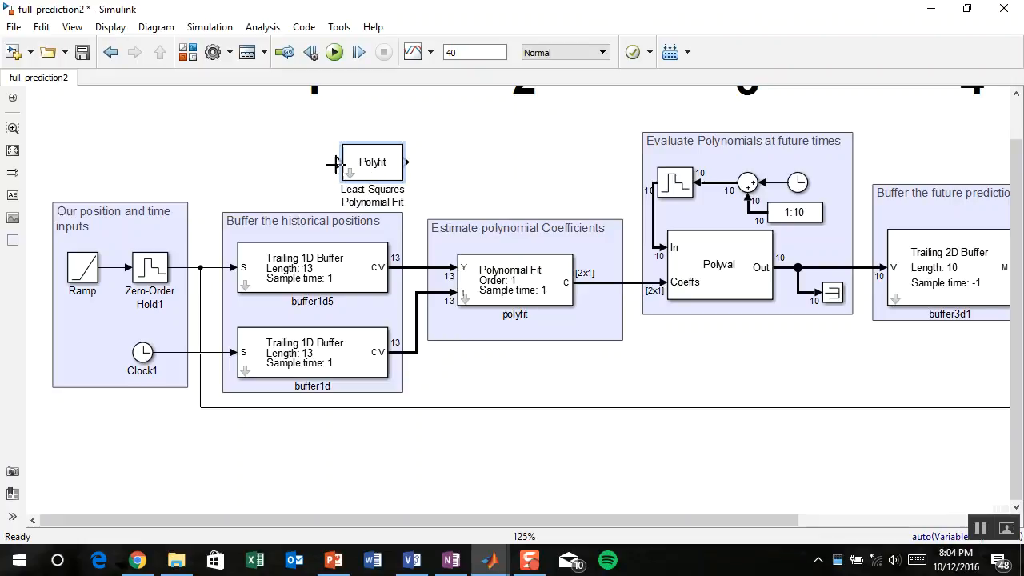
# Review the Least Squares Polynomial Fit block's control points and polynomial order, and move the block slightly higher above the historical positions area
pyautogui.click(355, 175)
pyautogui.doubleClick(372, 165)
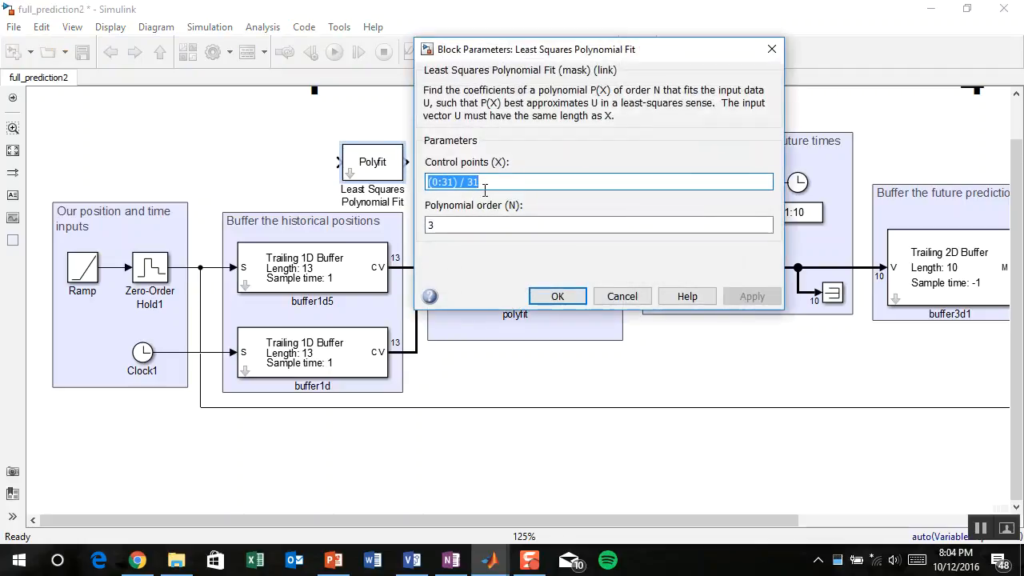
pyautogui.click(537, 185)
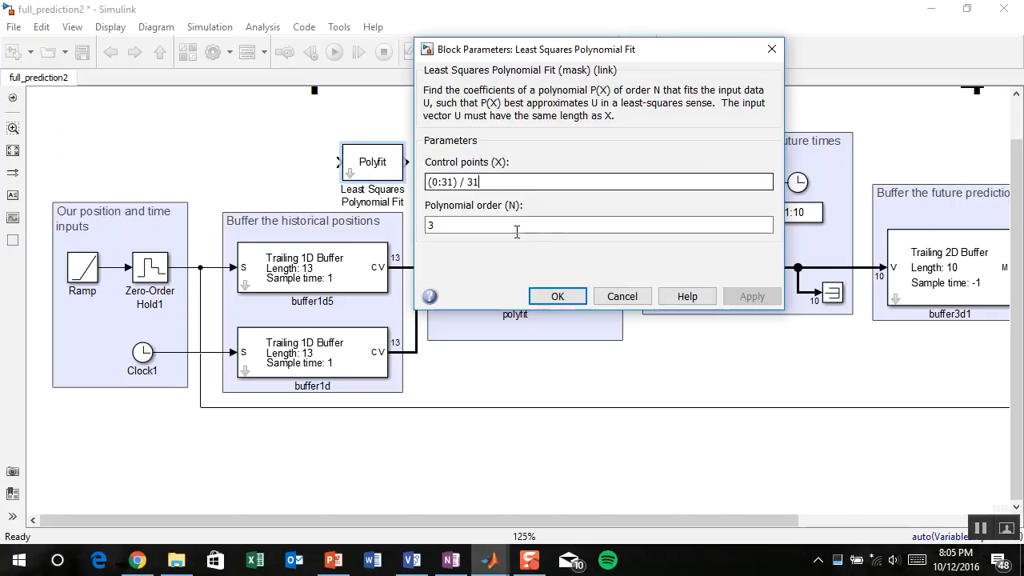
pyautogui.click(622, 298)
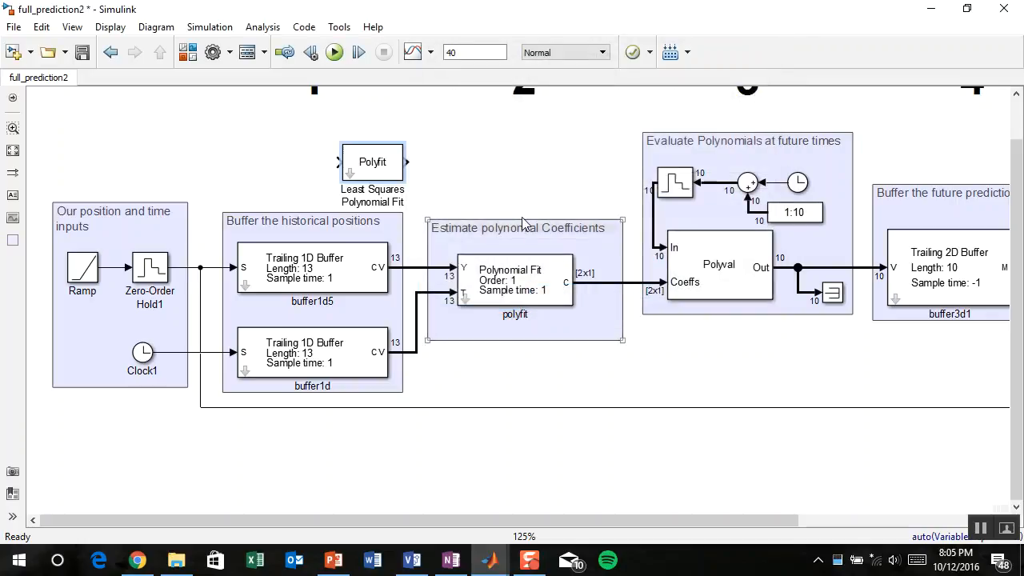
pyautogui.moveTo(393, 164); pyautogui.dragTo(387, 153)
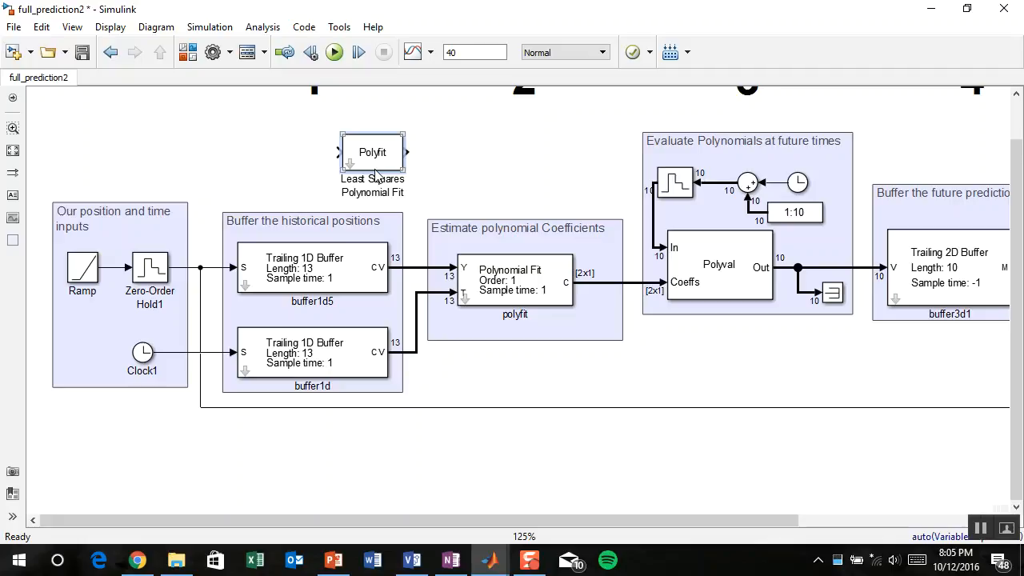
pyautogui.moveTo(376, 175); pyautogui.dragTo(376, 155)
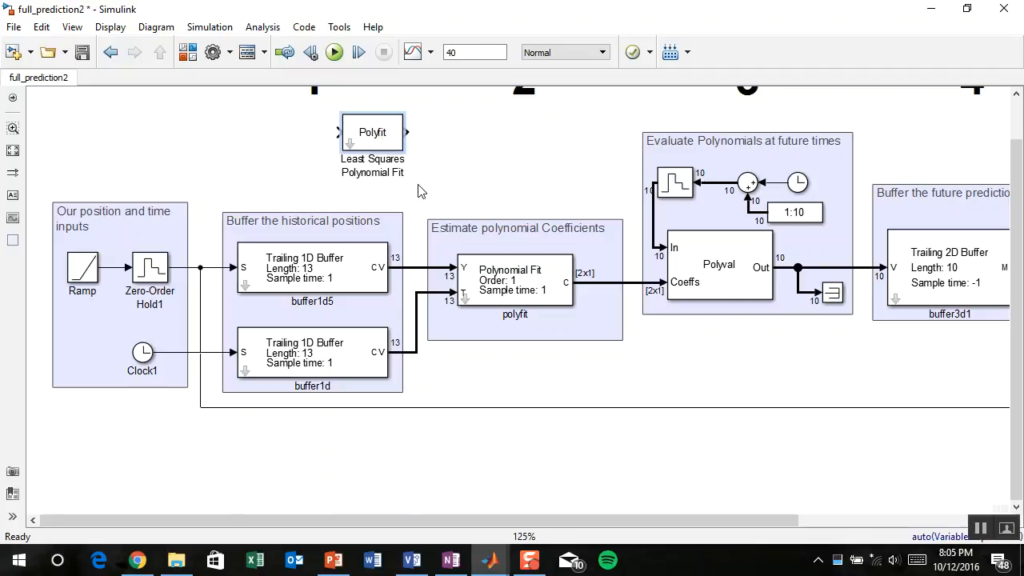
# Look under the mask of the Least Squares Polynomial Fit block and examine its Check Signal Attributes and QR Solver blocks
pyautogui.click(350, 144)
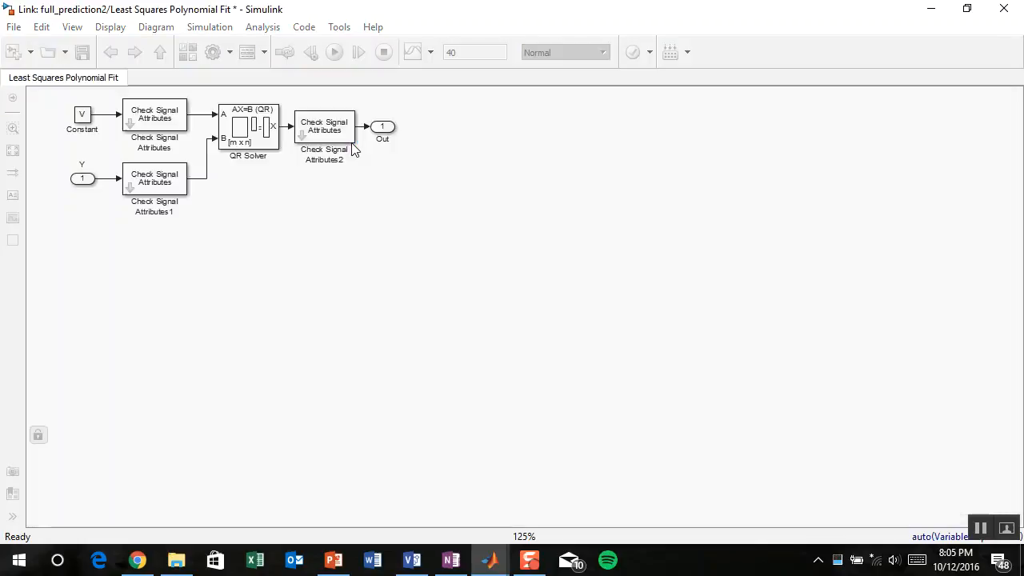
pyautogui.scroll(1, 309, 196)
pyautogui.moveTo(278, 151); pyautogui.dragTo(440, 269)
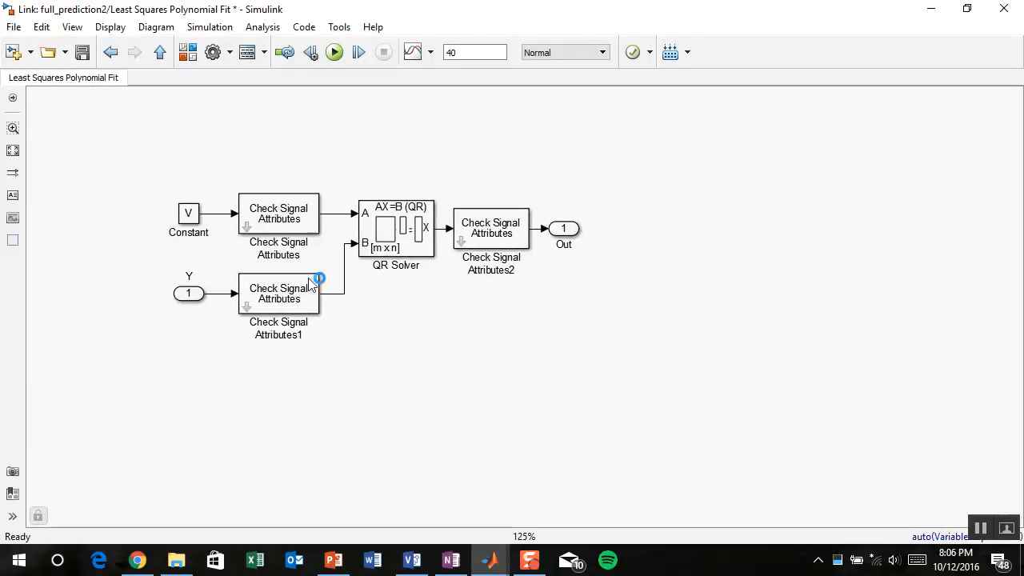
pyautogui.doubleClick(193, 218)
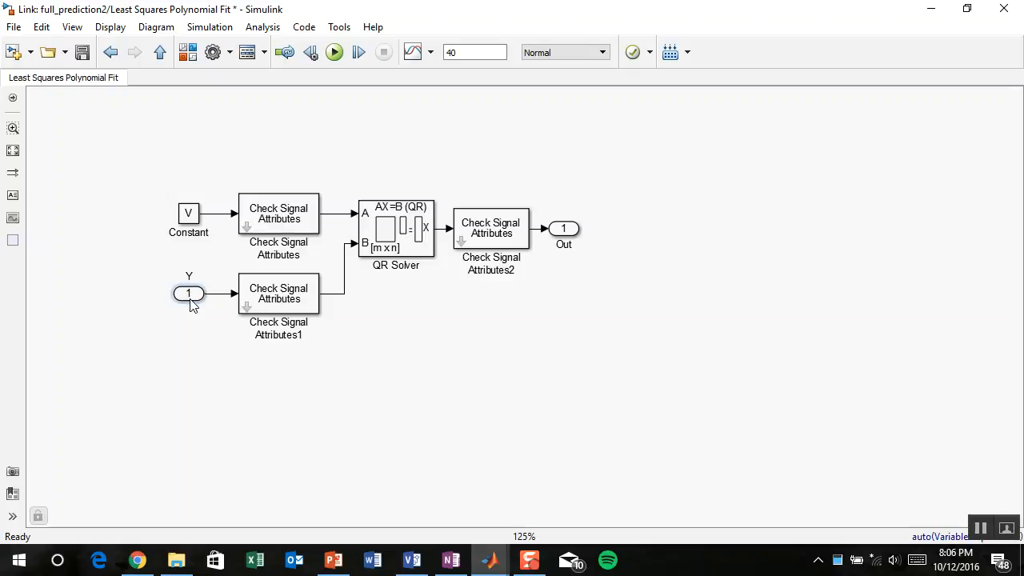
pyautogui.click(276, 213)
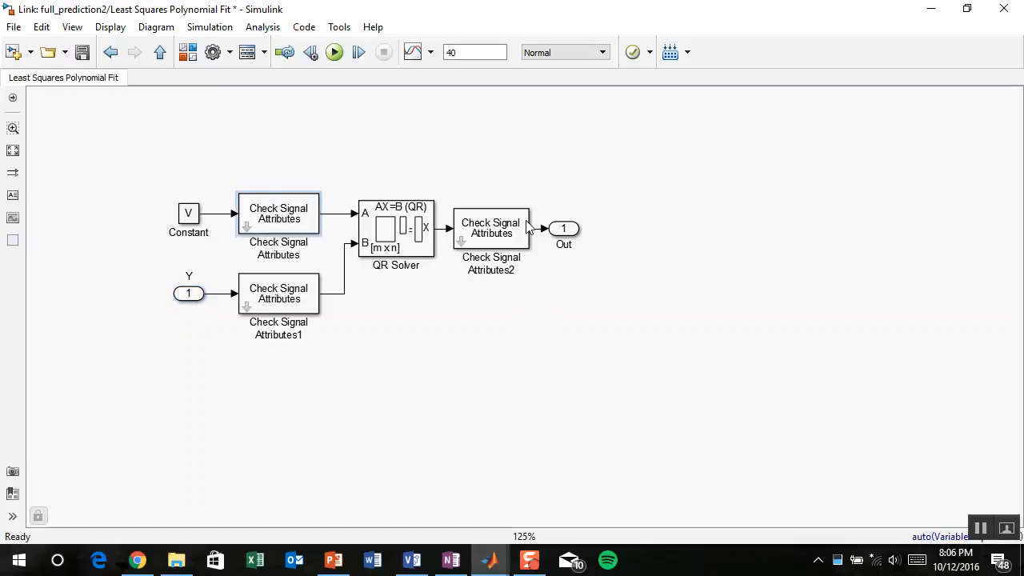
pyautogui.click(500, 230)
pyautogui.click(308, 206)
pyautogui.click(256, 314)
pyautogui.click(427, 231)
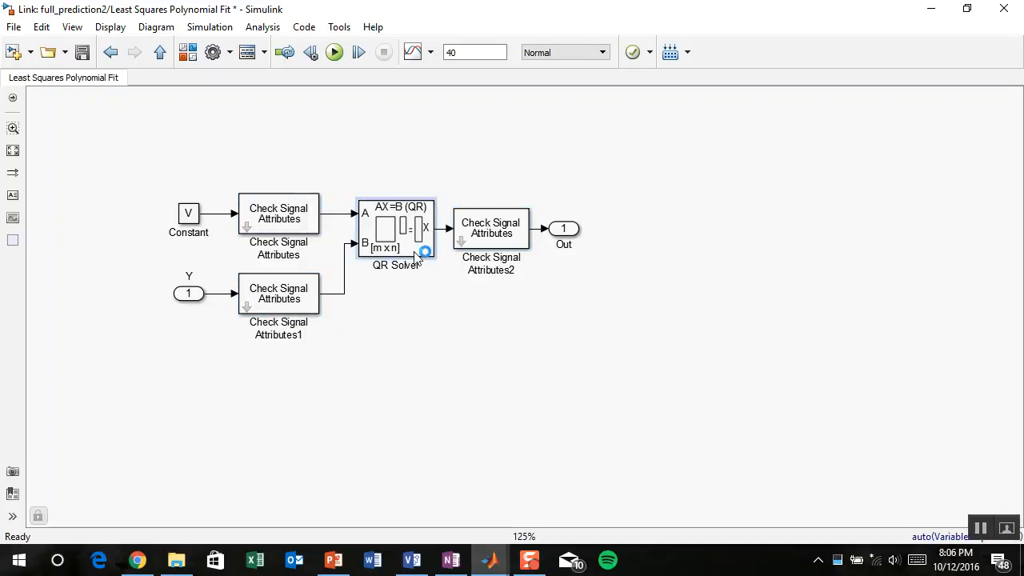
# Check the parameters of the Constant block feeding the QR Solver and return to the top-level model
pyautogui.doubleClick(189, 215)
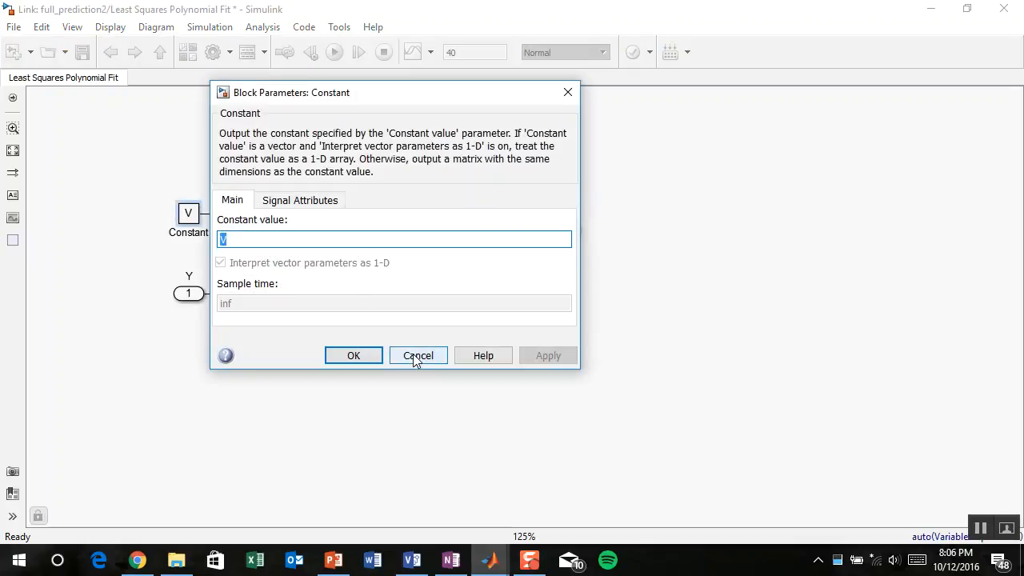
pyautogui.click(416, 356)
pyautogui.click(254, 111)
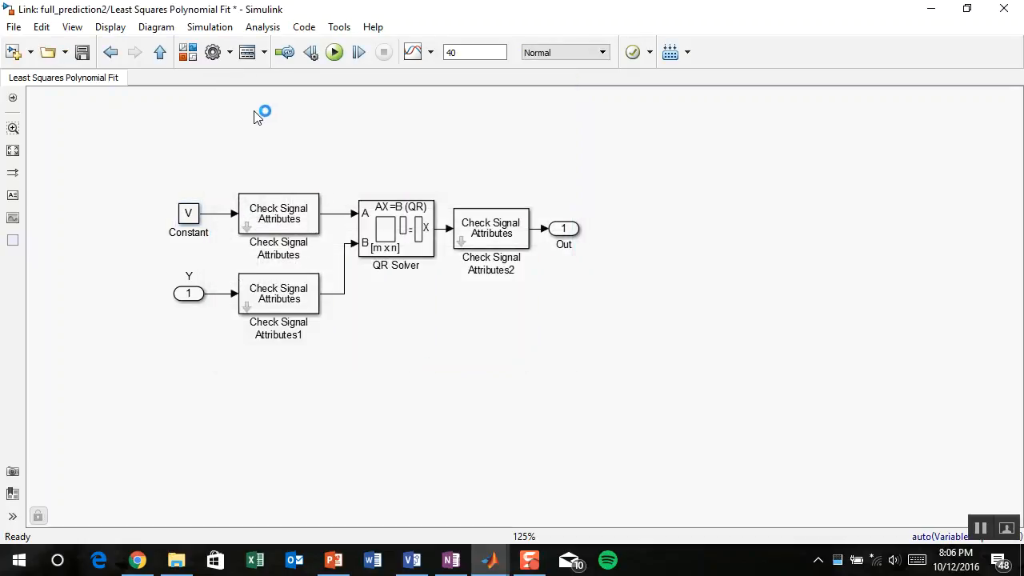
pyautogui.press('Escape')
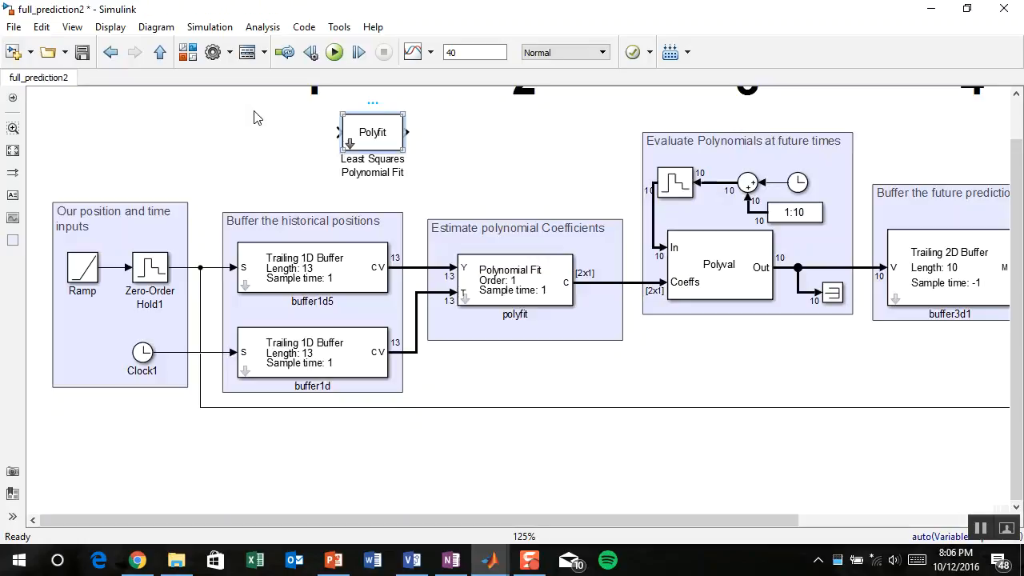
# View the base mask of the Least Squares Polynomial Fit block and examine its control points and polynomial order parameters
pyautogui.rightClick(374, 142)
pyautogui.moveTo(477, 296)
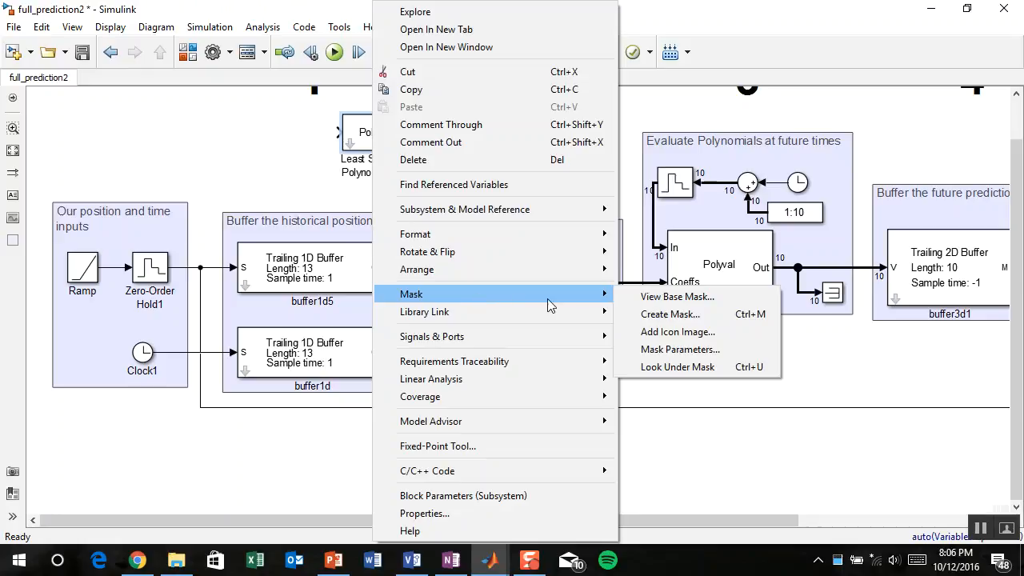
pyautogui.click(697, 301)
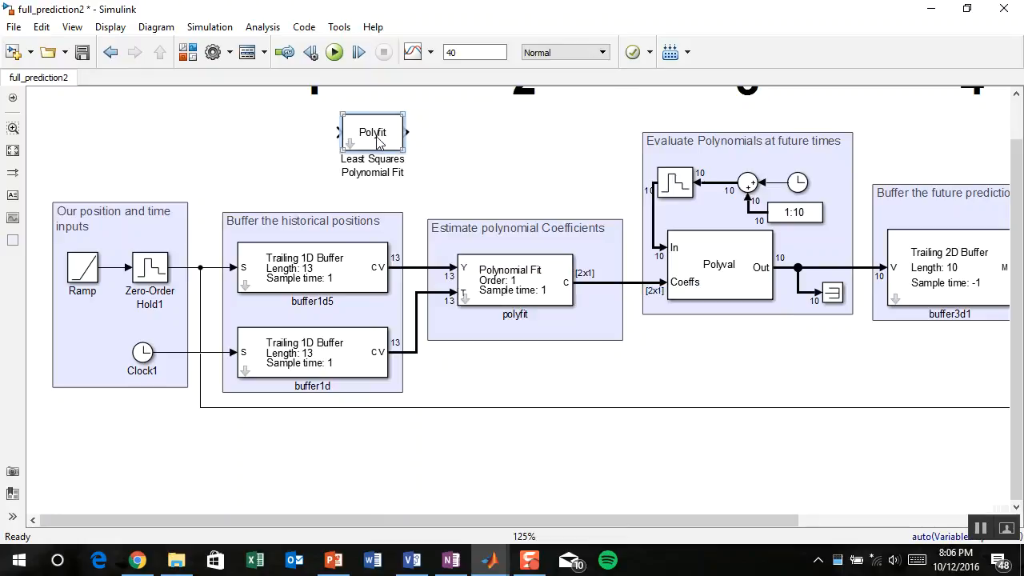
pyautogui.moveTo(549, 303)
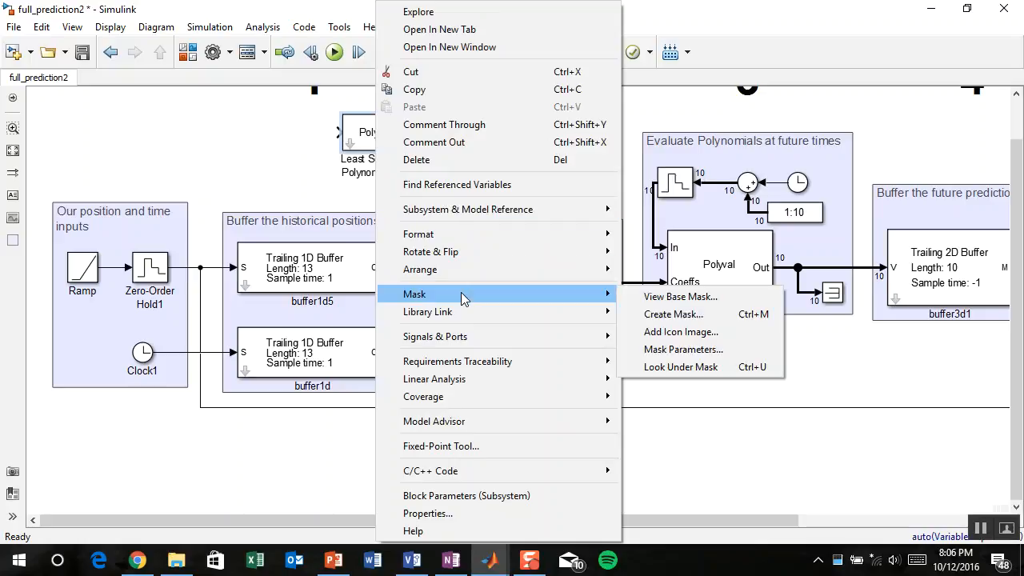
pyautogui.click(707, 303)
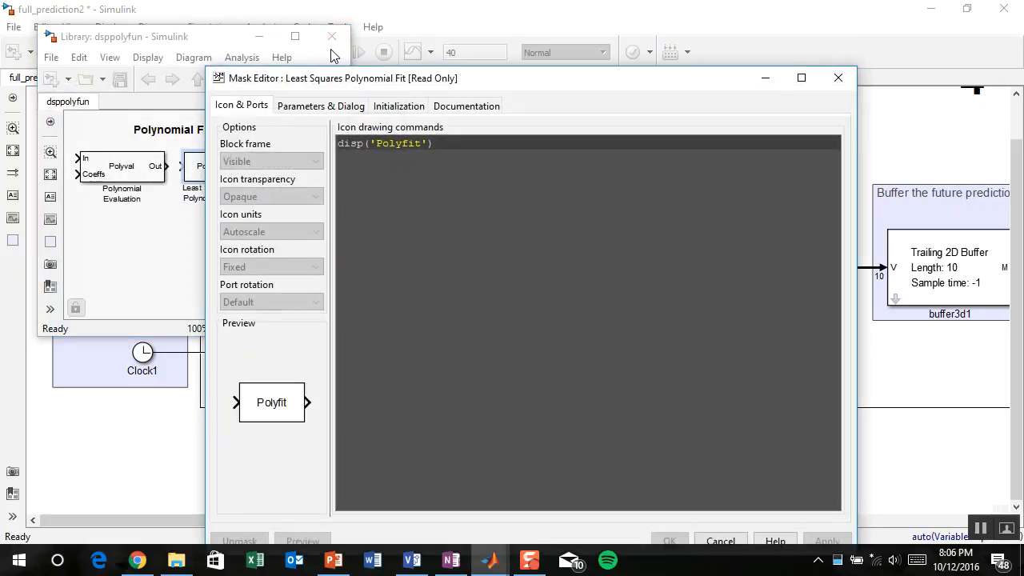
pyautogui.click(349, 110)
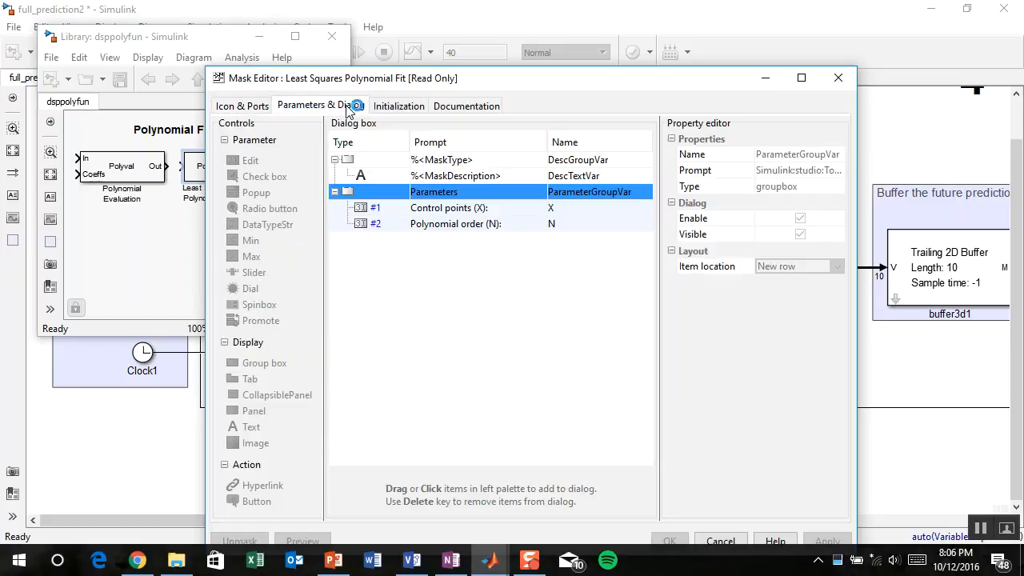
pyautogui.click(492, 209)
pyautogui.click(467, 228)
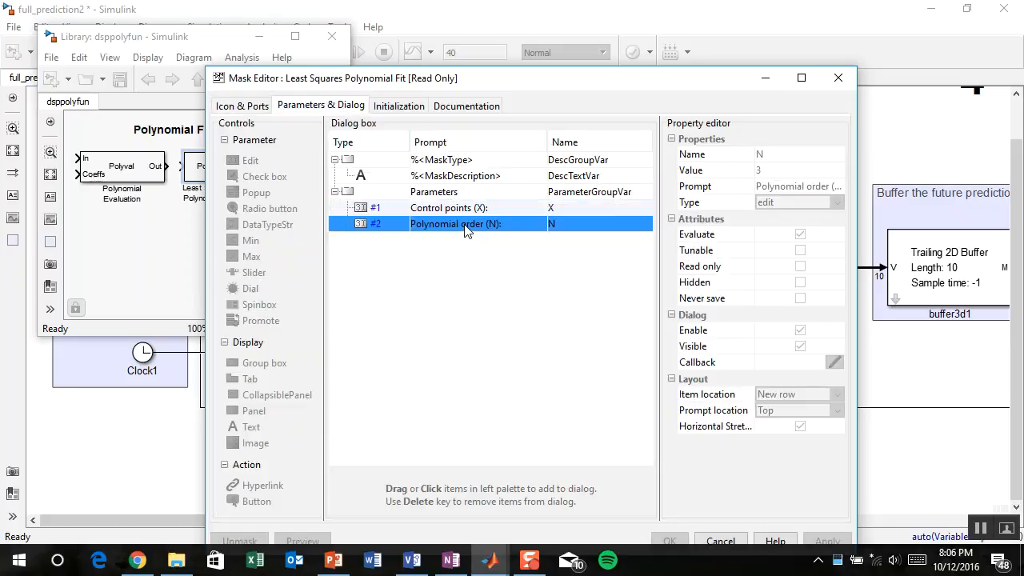
pyautogui.click(455, 210)
pyautogui.click(458, 226)
# Examine the mask's initialization commands that construct the Vandermonde matrix line by line
pyautogui.click(396, 106)
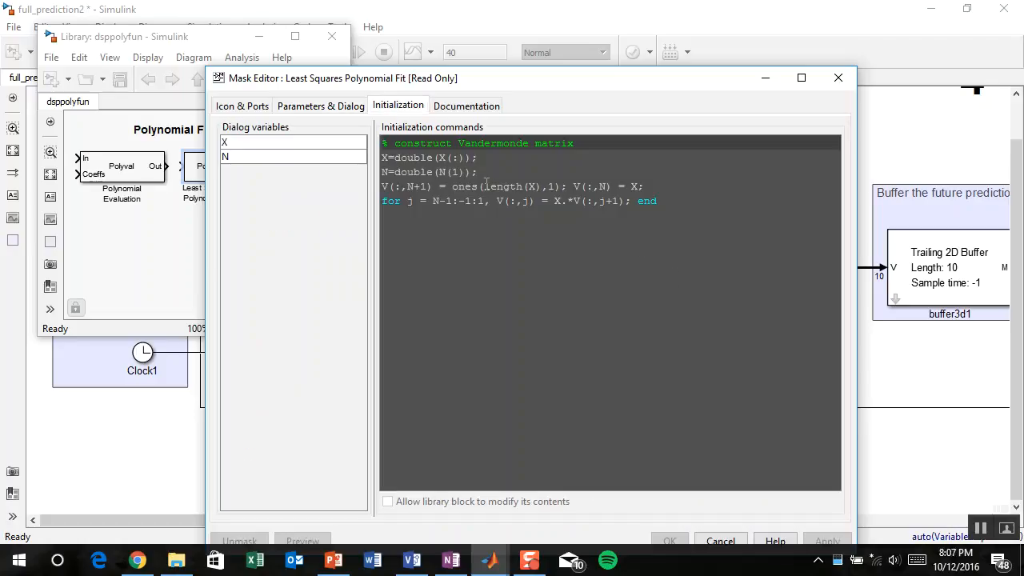
pyautogui.click(428, 159)
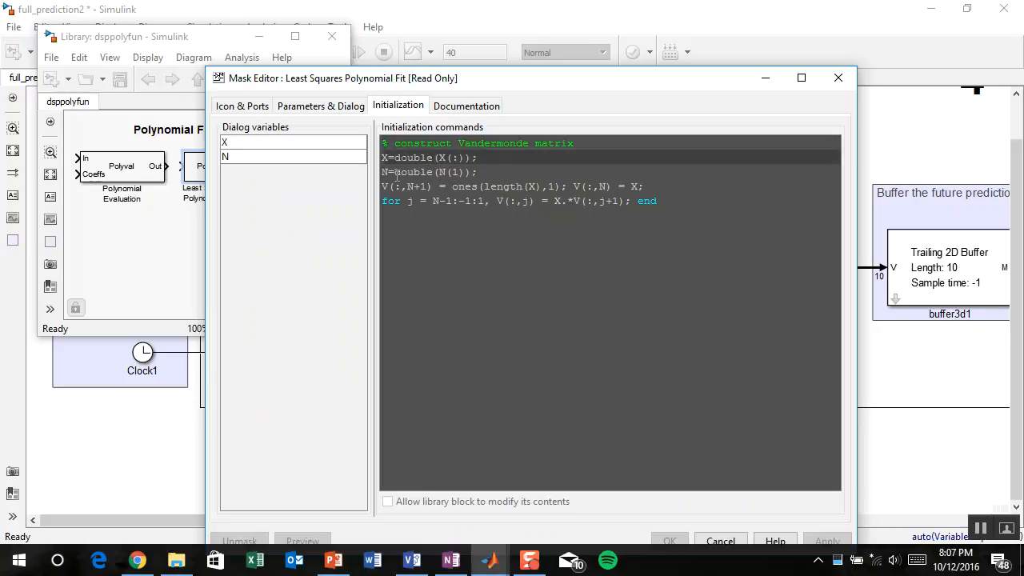
pyautogui.click(398, 174)
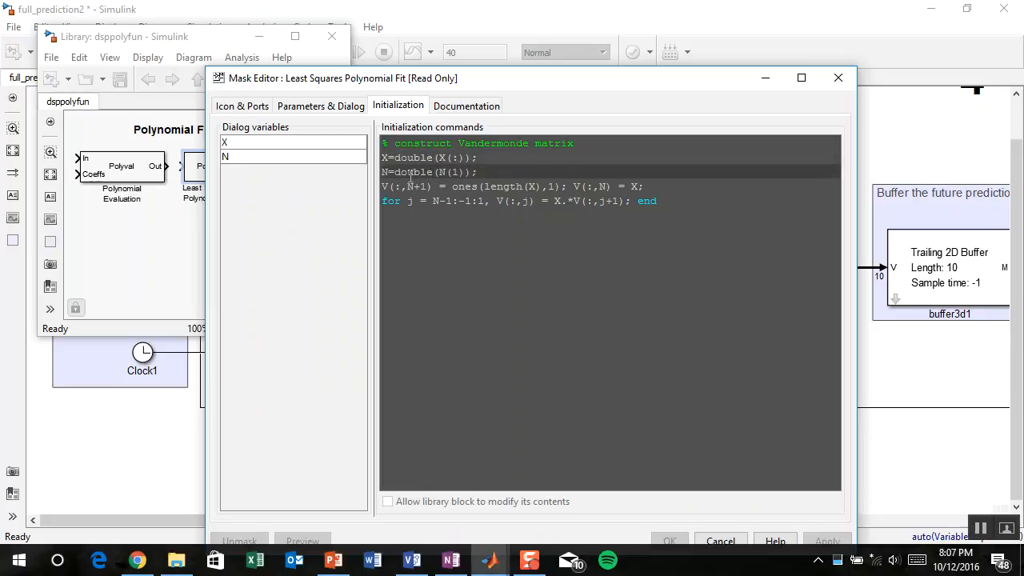
pyautogui.click(495, 158)
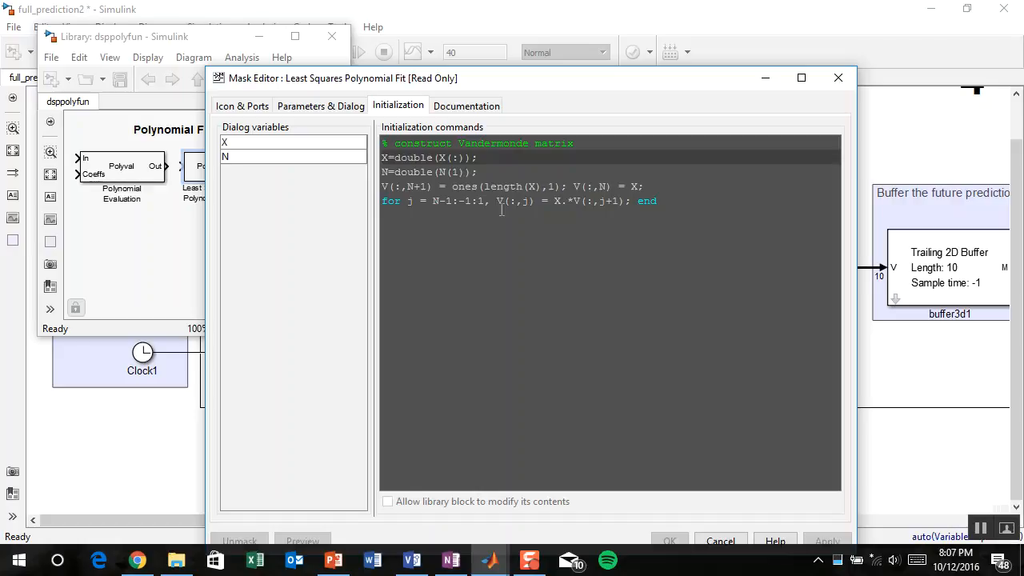
pyautogui.click(554, 174)
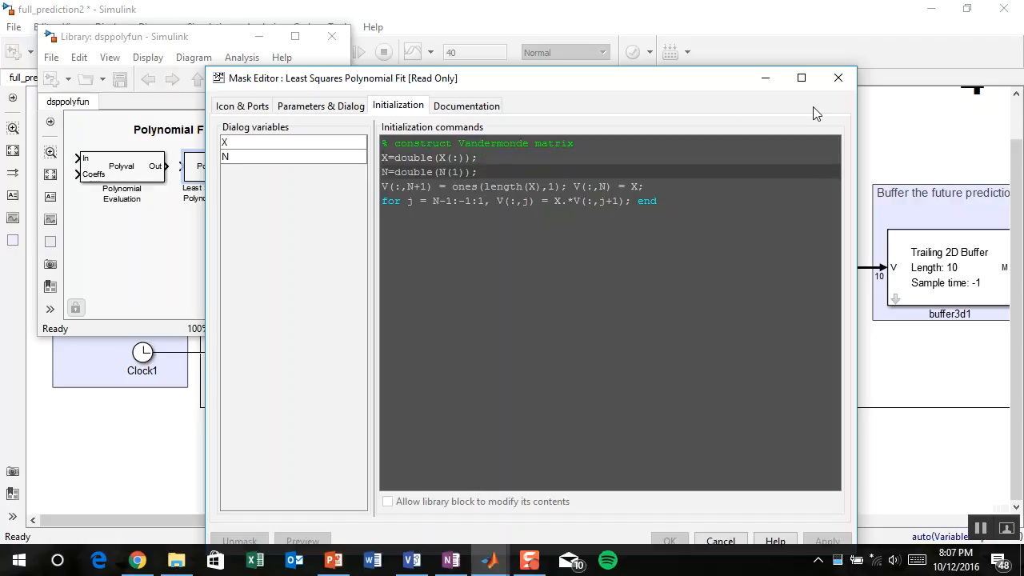
pyautogui.press('Down')
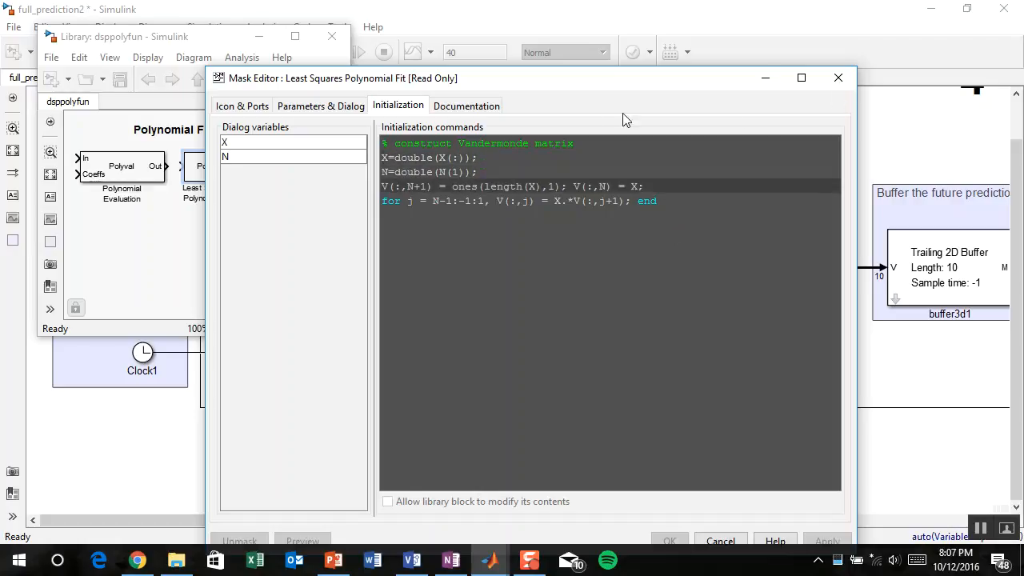
pyautogui.click(577, 186)
# Copy all of the mask's Vandermonde initialization commands into a new untitled script in the MATLAB editor
pyautogui.moveTo(663, 205); pyautogui.dragTo(383, 155)
pyautogui.hotkey('ctrl', 'c')
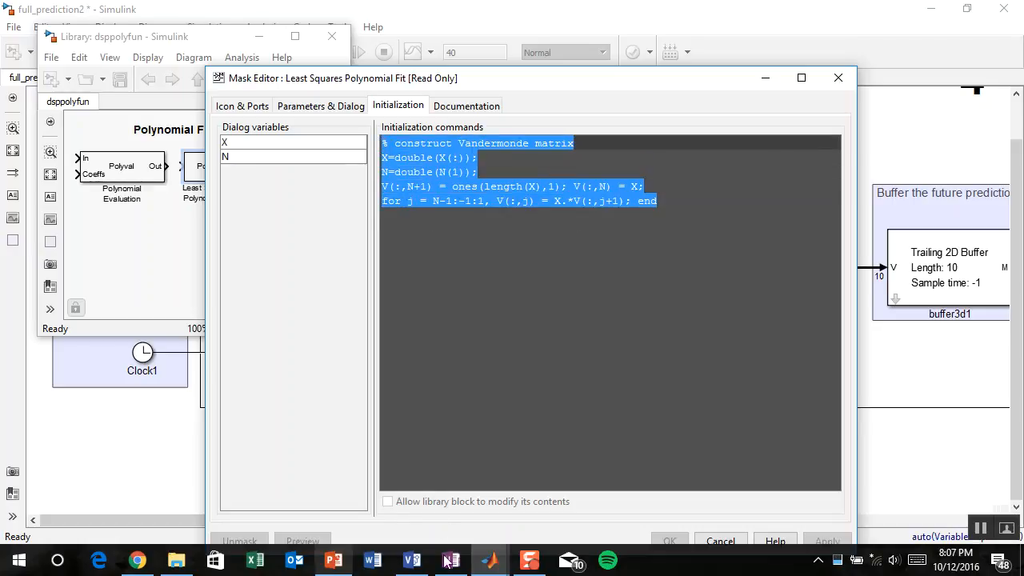
pyautogui.click(489, 560)
pyautogui.click(62, 493)
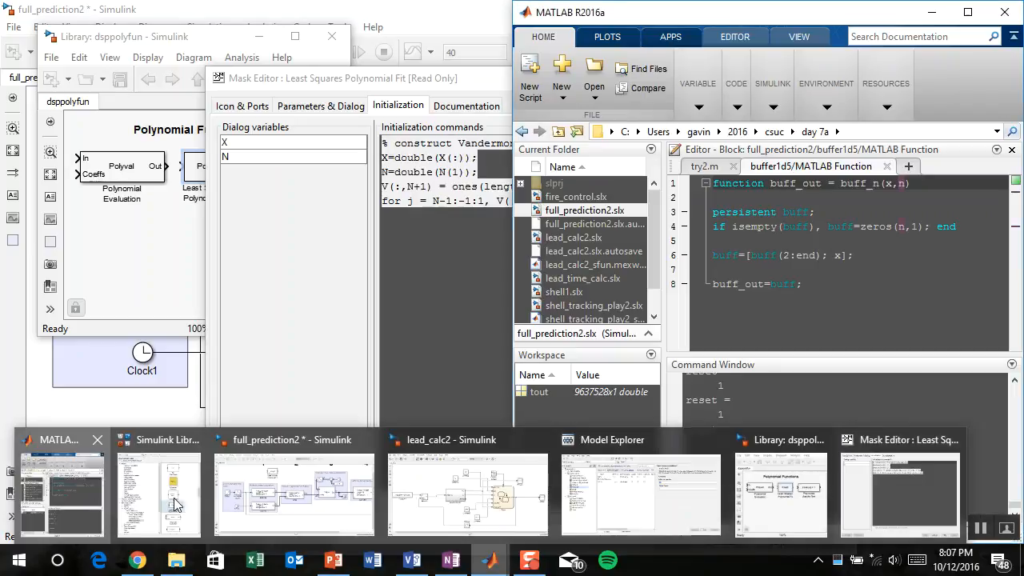
pyautogui.click(910, 168)
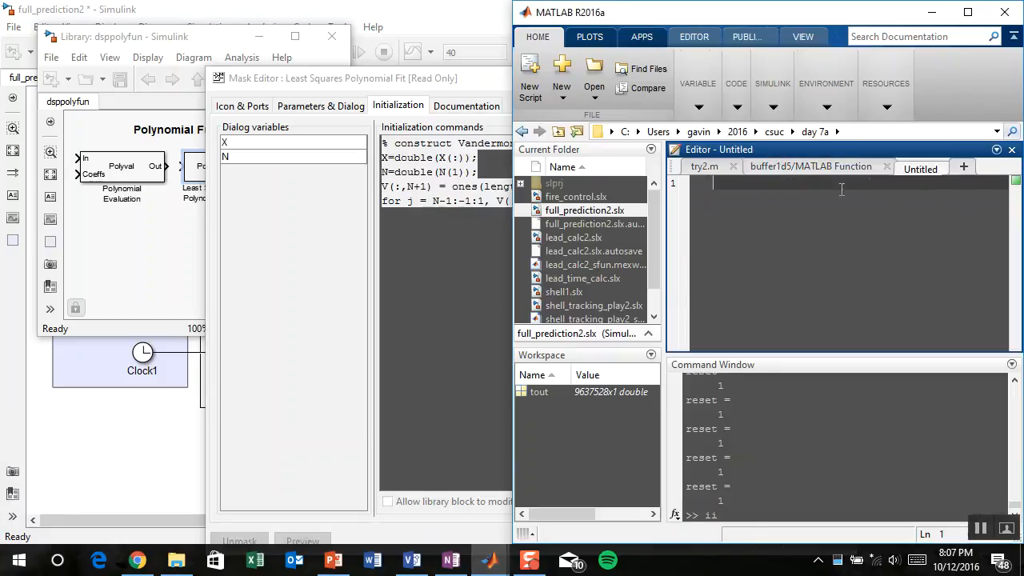
pyautogui.hotkey('ctrl', 'v')
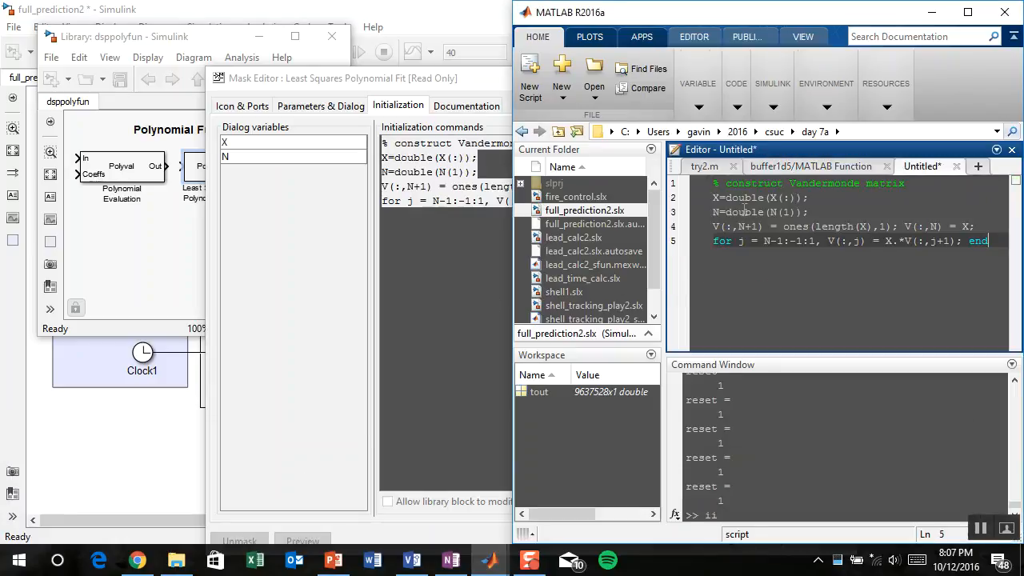
# Reformat the script with V(:,N) = X; on its own line, the for loop split over three lines, and a blank line after the N assignment
pyautogui.click(904, 227)
pyautogui.press('Return')
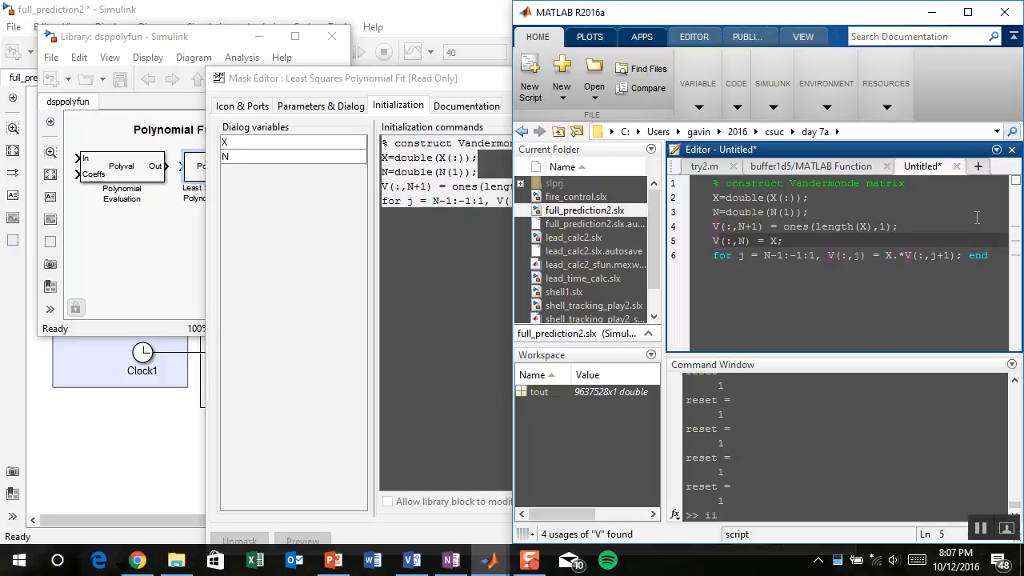
pyautogui.click(824, 256)
pyautogui.press('BackSpace')
pyautogui.press('BackSpace')
pyautogui.press('Return')
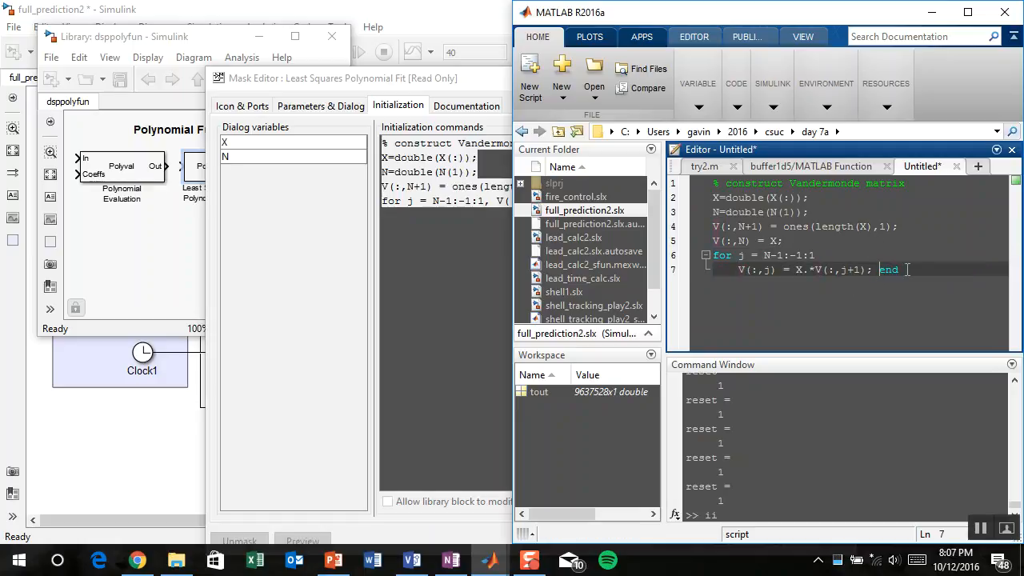
pyautogui.press('Return')
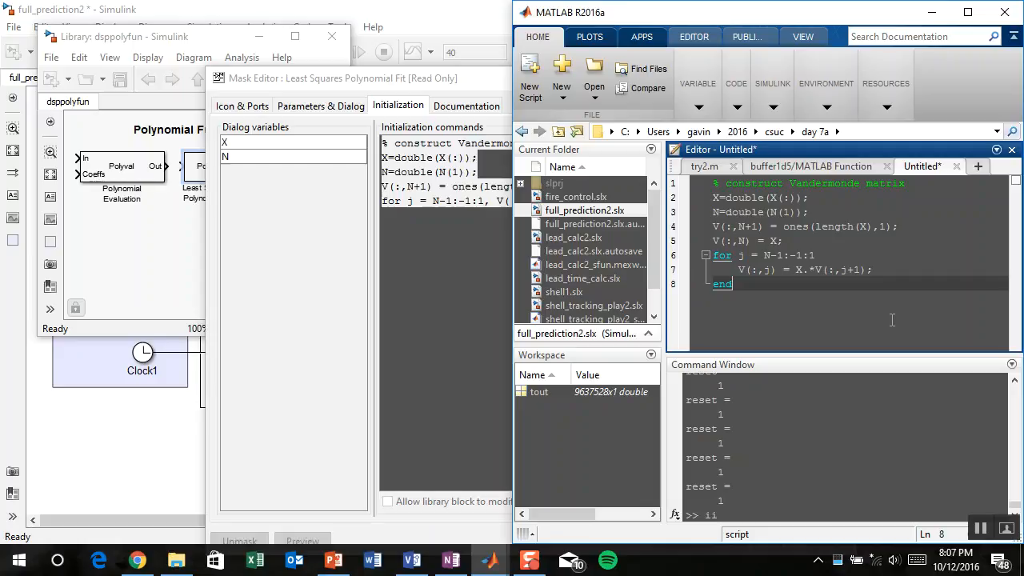
pyautogui.click(820, 210)
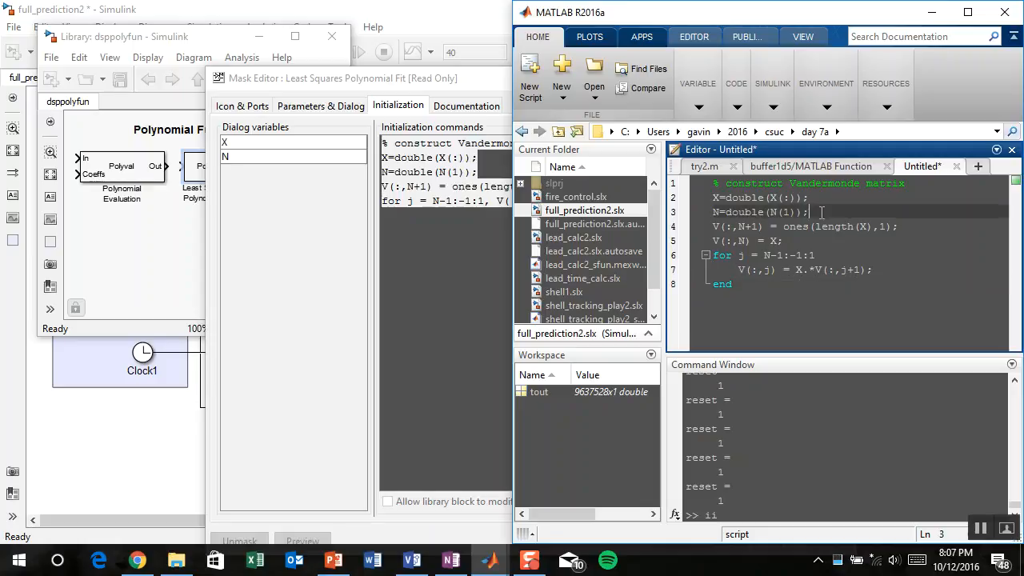
pyautogui.press('Return')
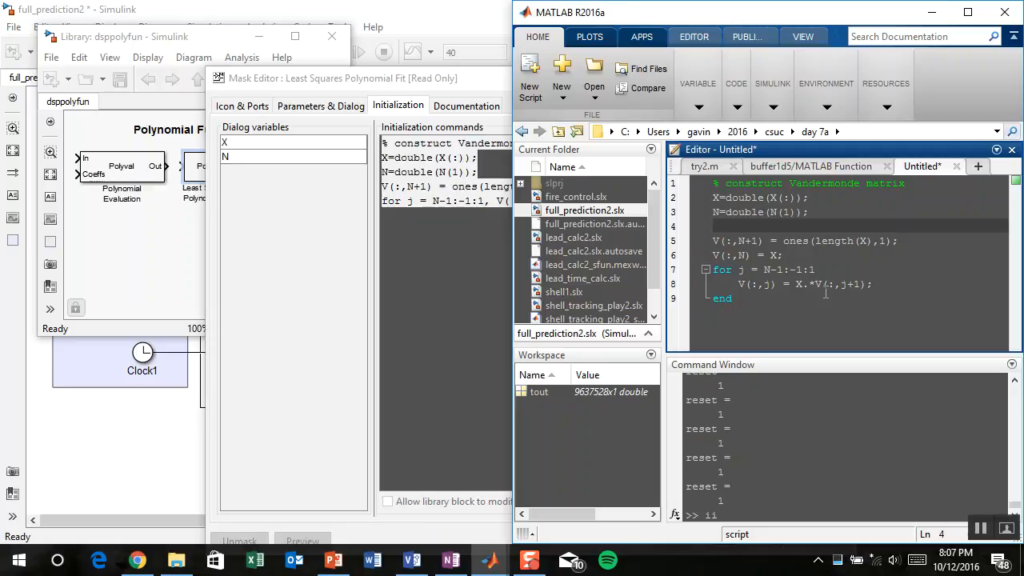
pyautogui.click(792, 285)
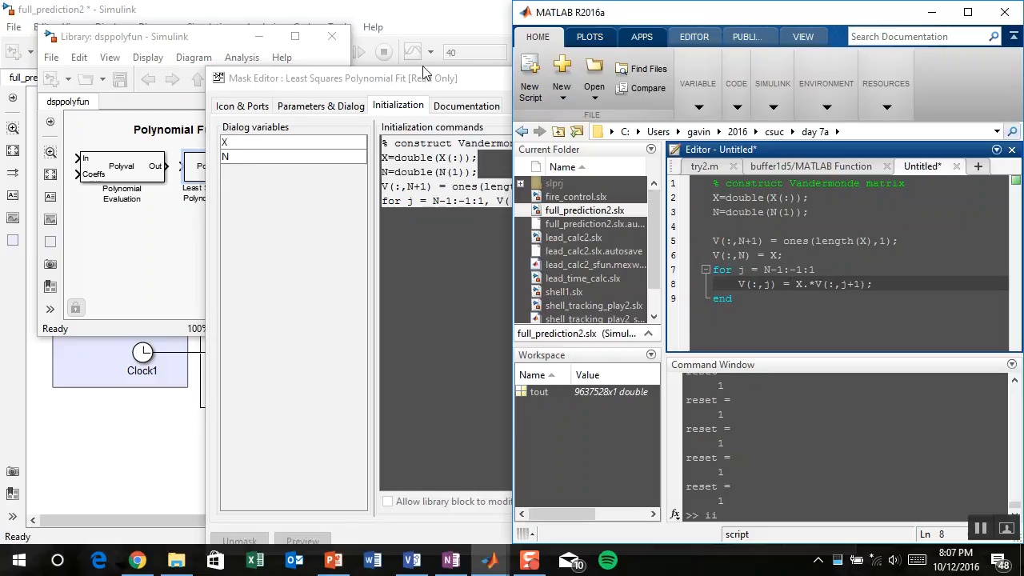
# Return to the full_prediction2 model, look inside the polyfit subsystem, and check the vandermonde block's parameters without changing them
pyautogui.click(400, 32)
pyautogui.click(479, 295)
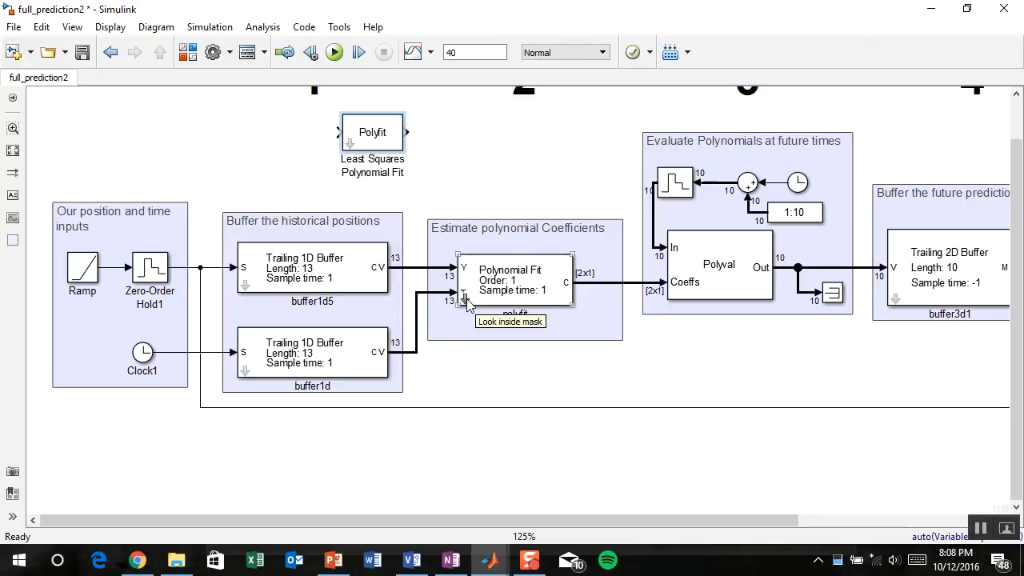
pyautogui.click(465, 299)
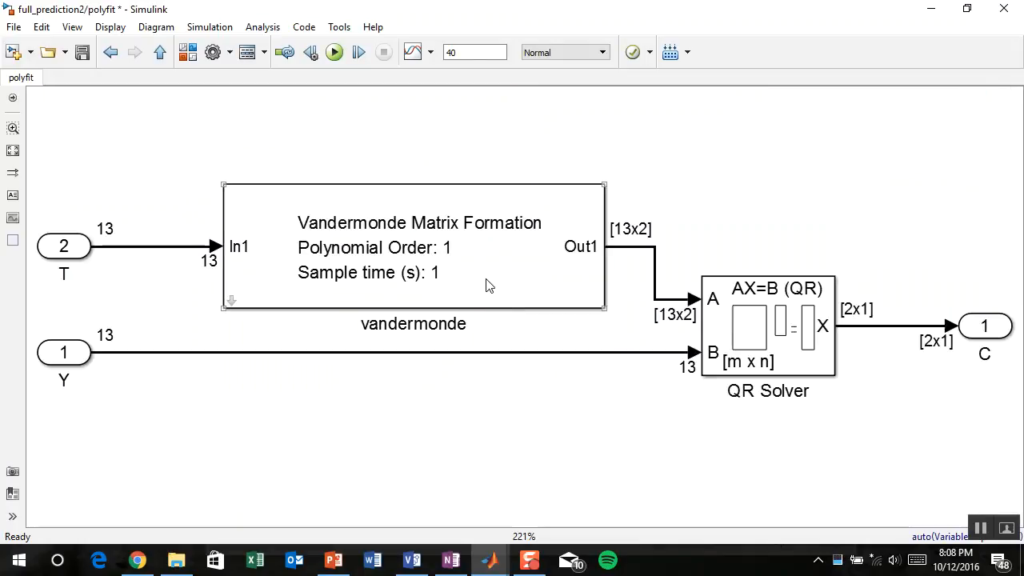
pyautogui.doubleClick(376, 237)
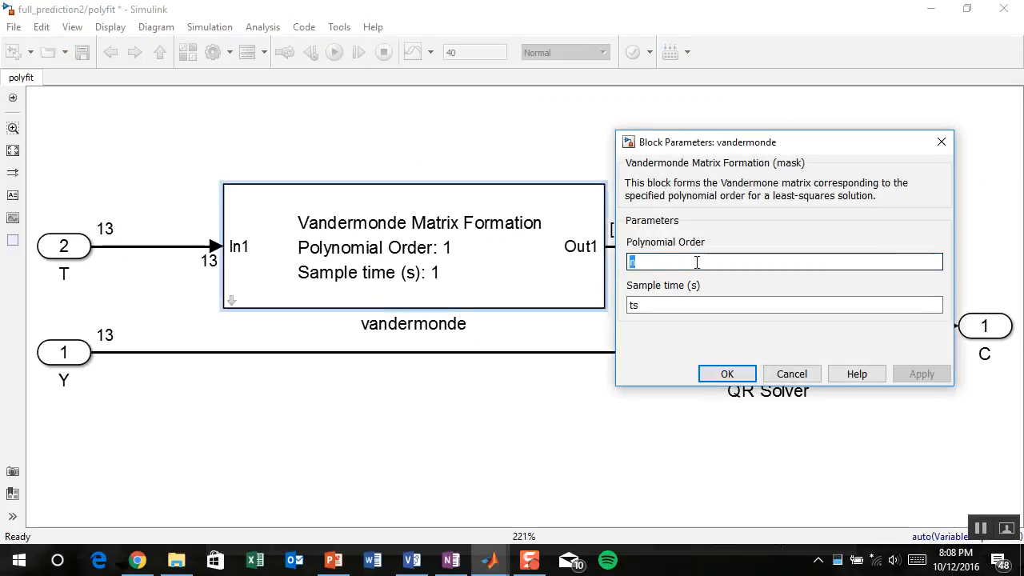
pyautogui.click(791, 374)
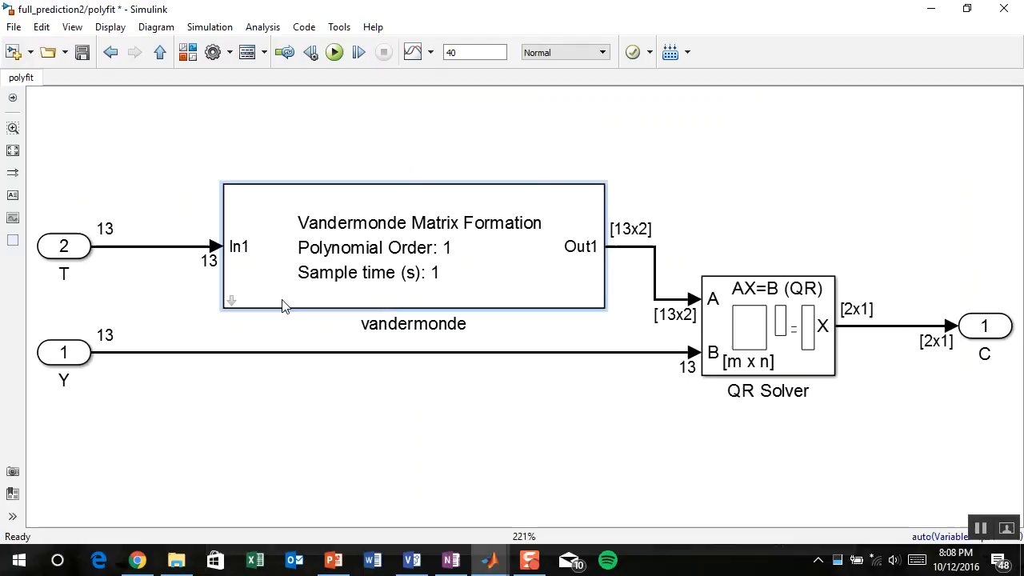
# Look inside the vandermonde block, review the v-mat function's code, close it, and go back up to the polyfit subsystem
pyautogui.click(228, 301)
pyautogui.click(471, 267)
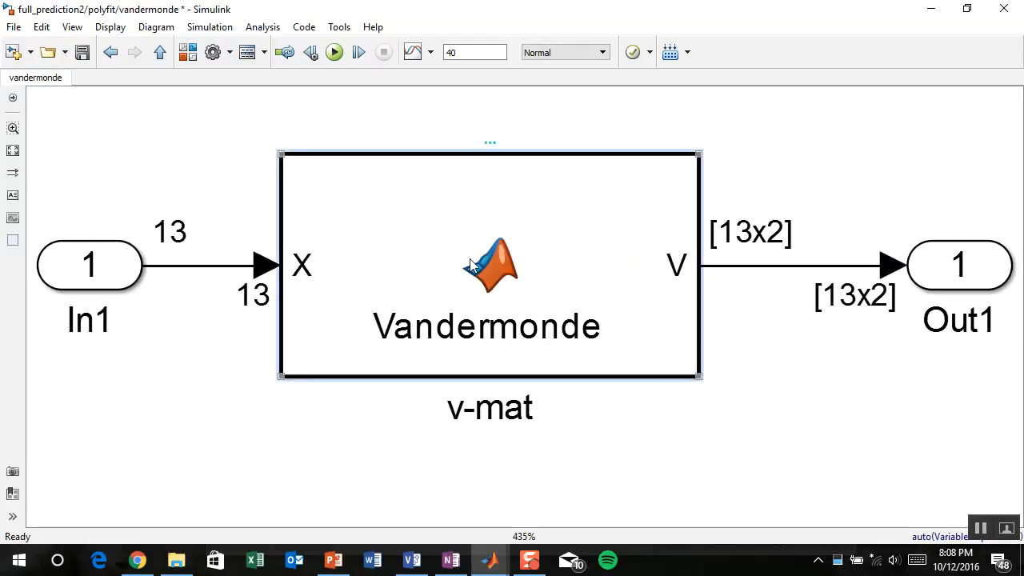
pyautogui.doubleClick(471, 260)
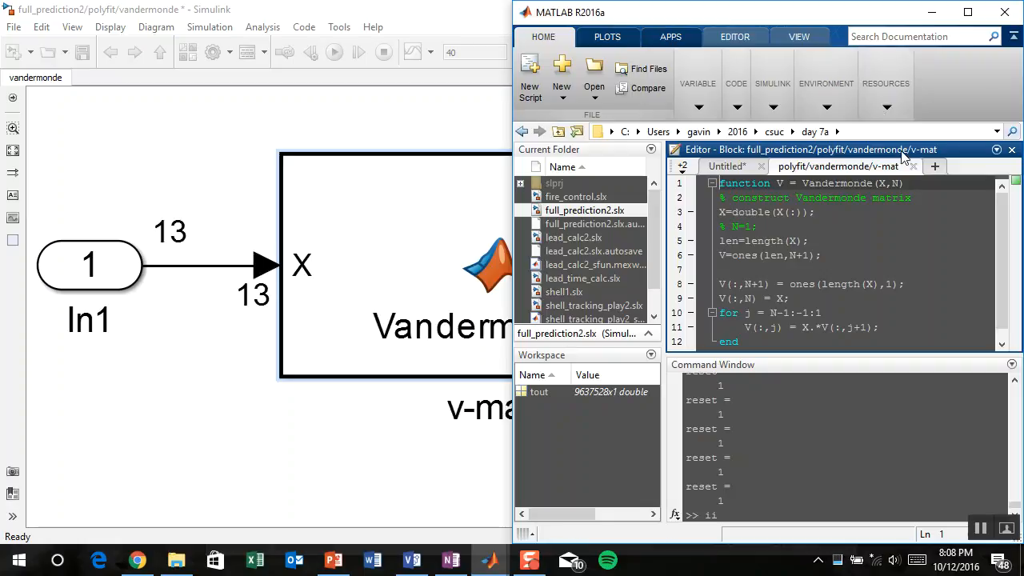
pyautogui.click(917, 165)
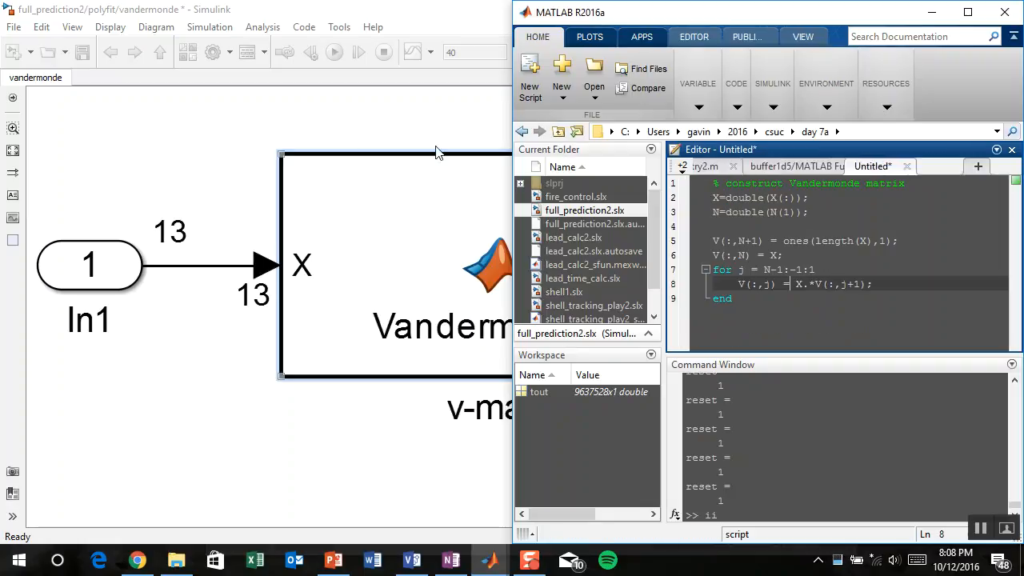
pyautogui.click(230, 141)
pyautogui.press('Escape')
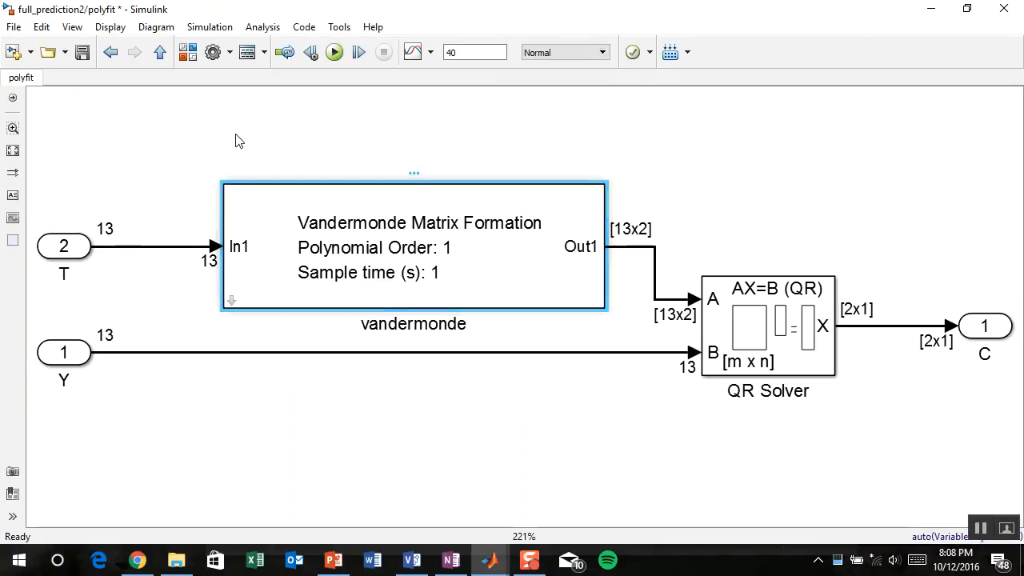
# Check the vandermonde block's polynomial order and sample time variables again and return to the top-level model
pyautogui.doubleClick(345, 250)
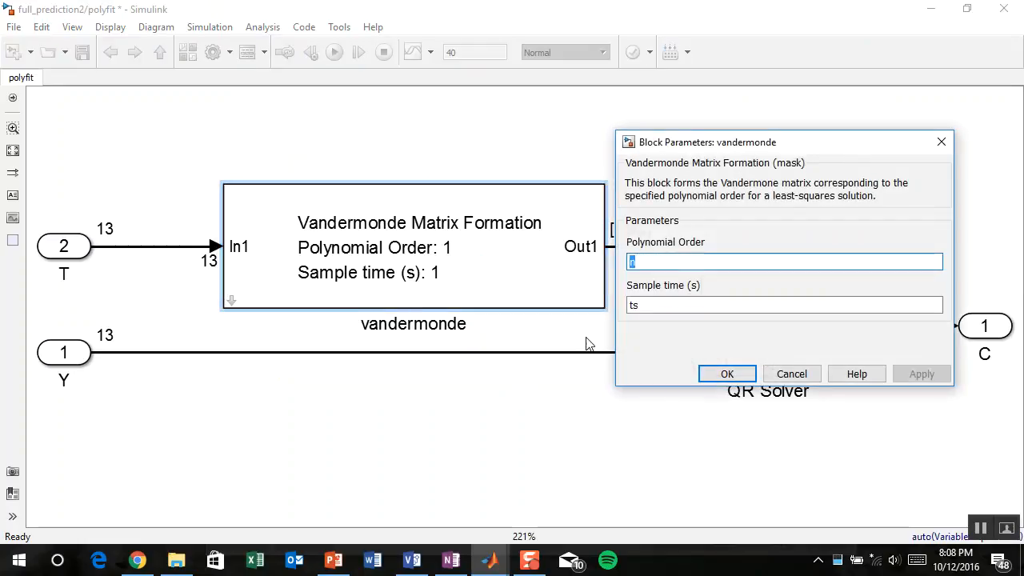
pyautogui.doubleClick(662, 309)
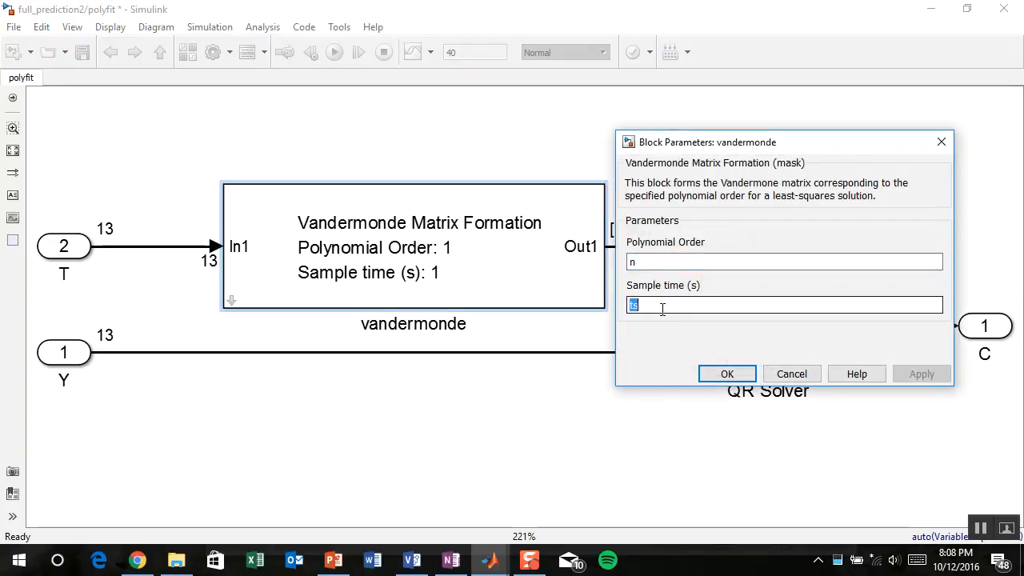
pyautogui.click(794, 378)
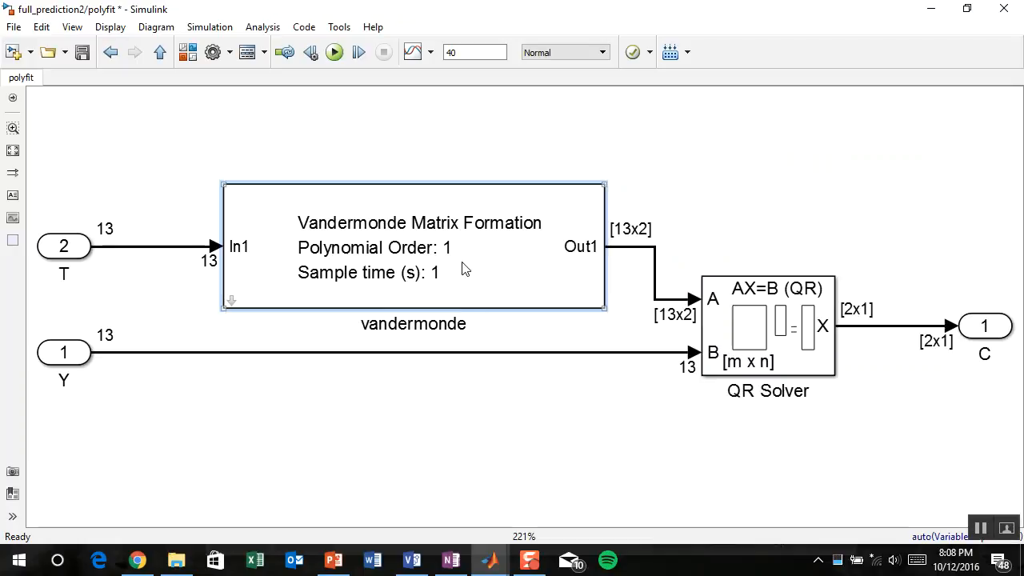
pyautogui.click(472, 449)
pyautogui.press('Escape')
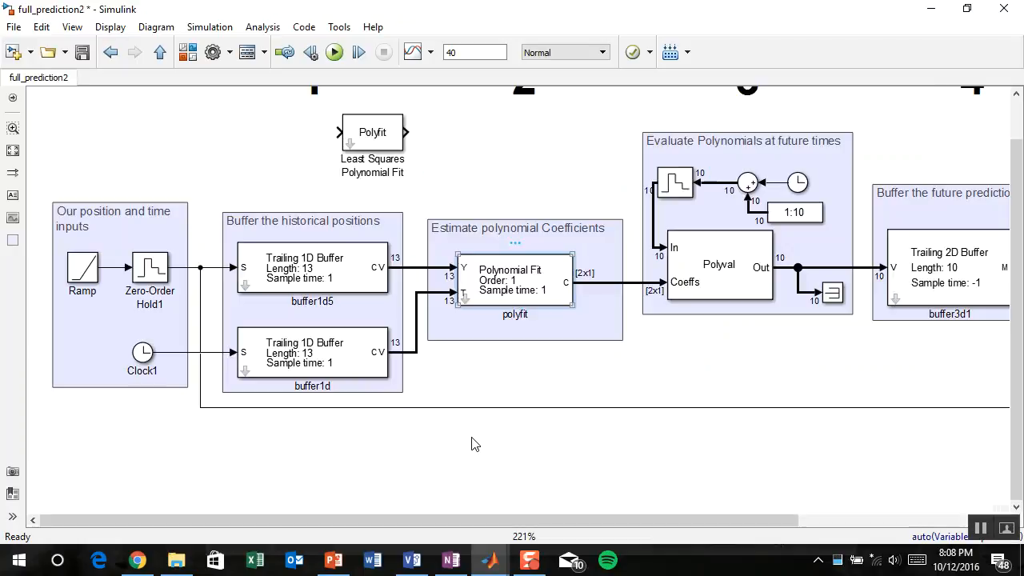
# Set the polynomial order of the polyfit block to 2
pyautogui.doubleClick(529, 278)
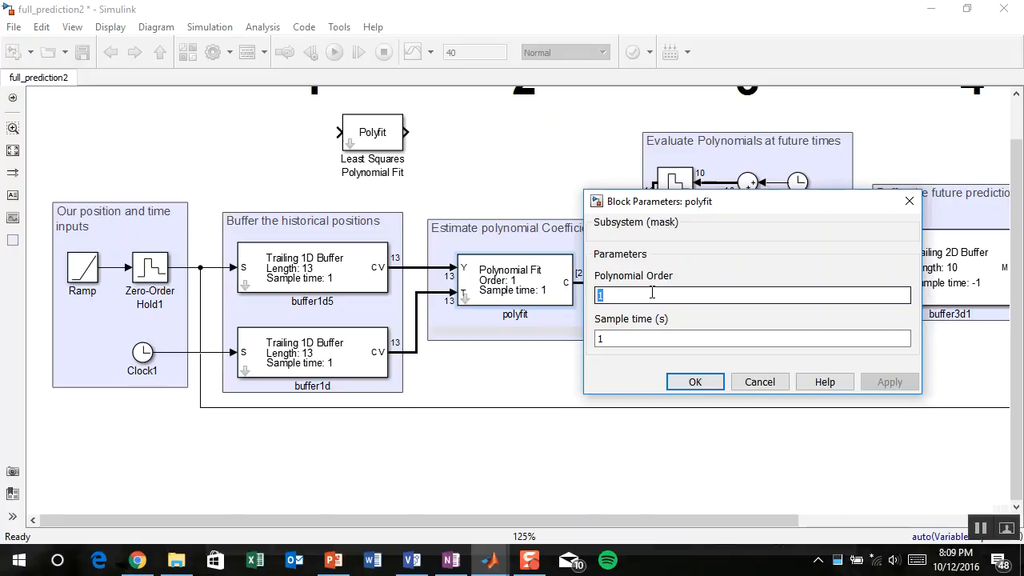
pyautogui.write('2')
pyautogui.click(695, 382)
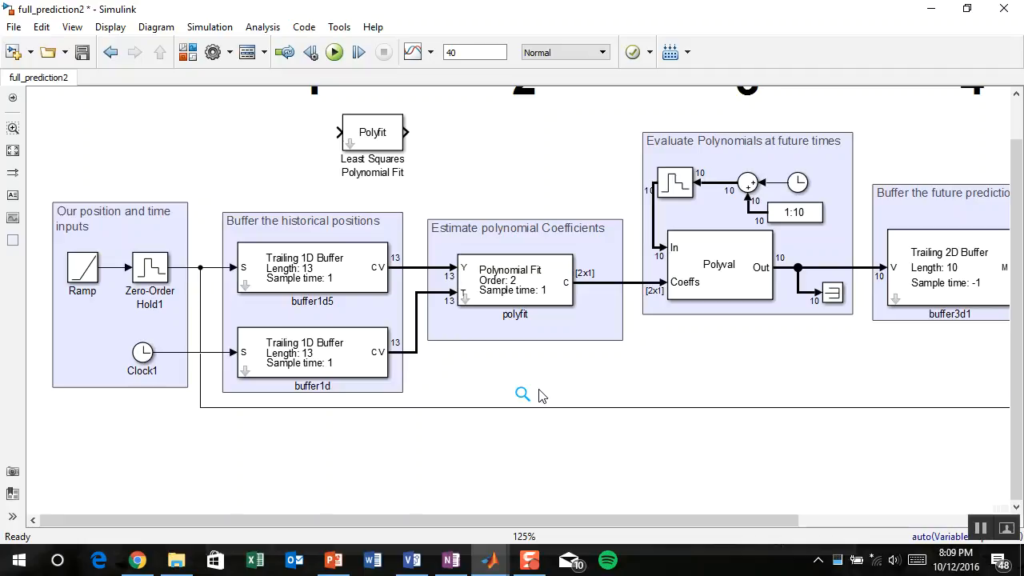
pyautogui.moveTo(513, 173); pyautogui.dragTo(395, 192)
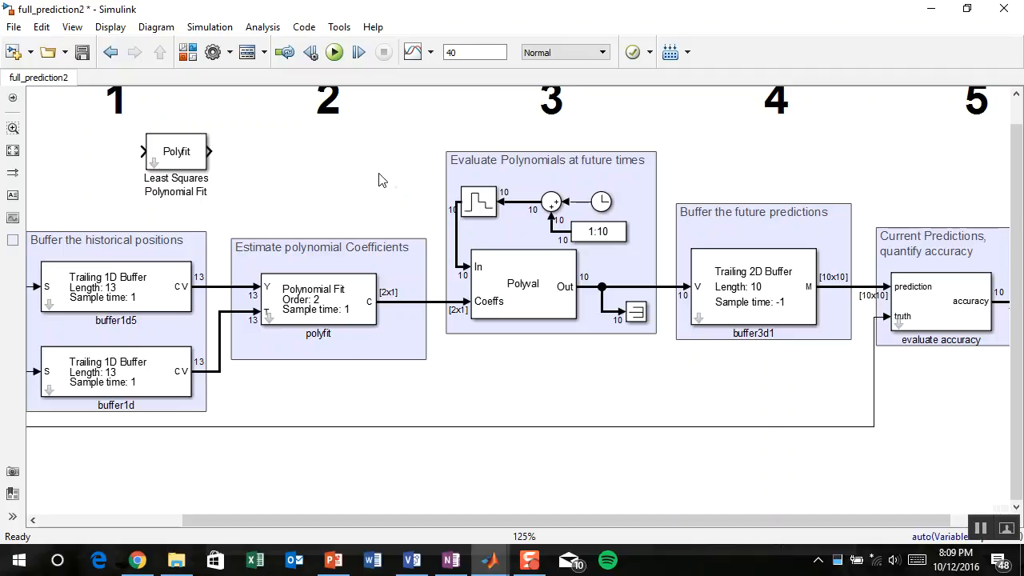